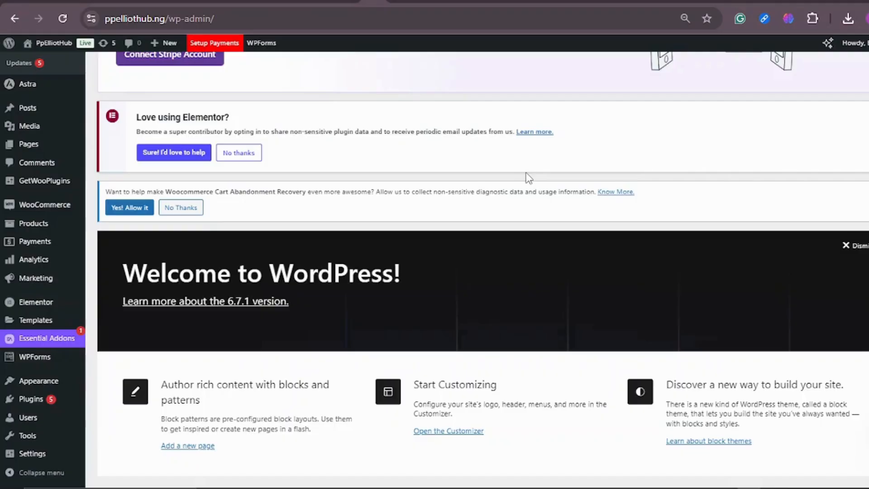
# Step: Open the page for adding new plugins and search the plugin directory for "fluent form"
pyautogui.scroll(3, 523, 168)
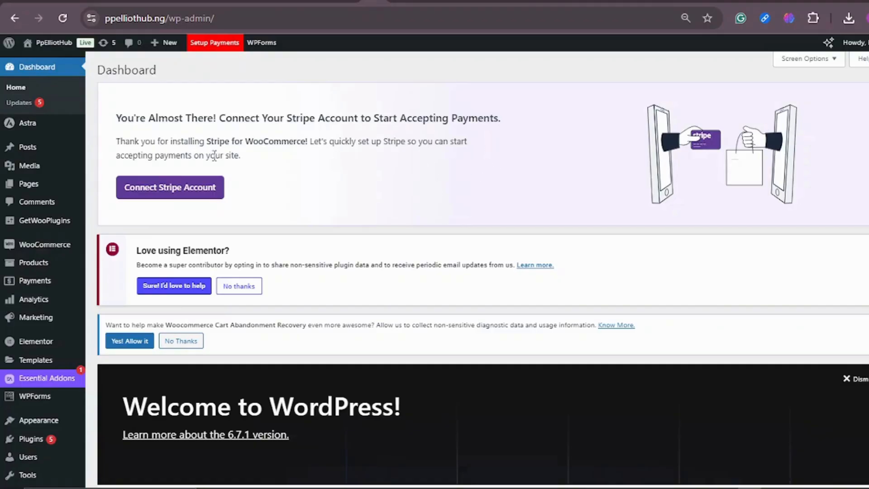
pyautogui.scroll(-5, 58, 303)
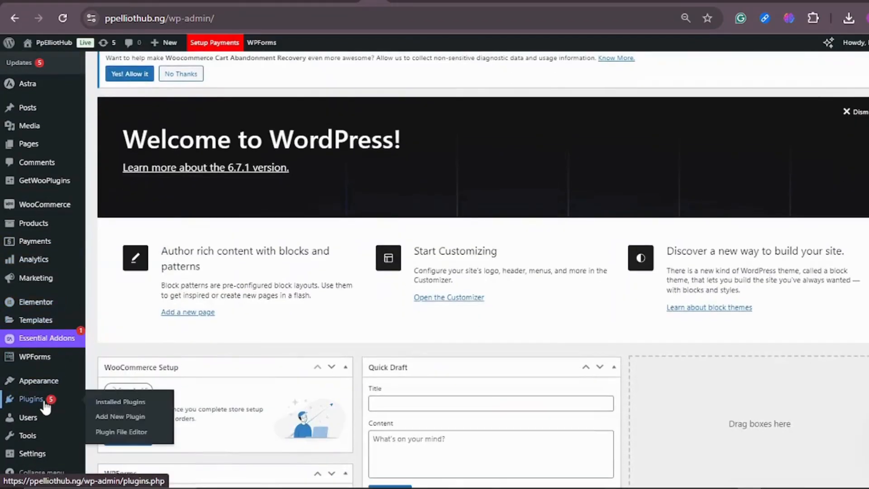
pyautogui.click(45, 404)
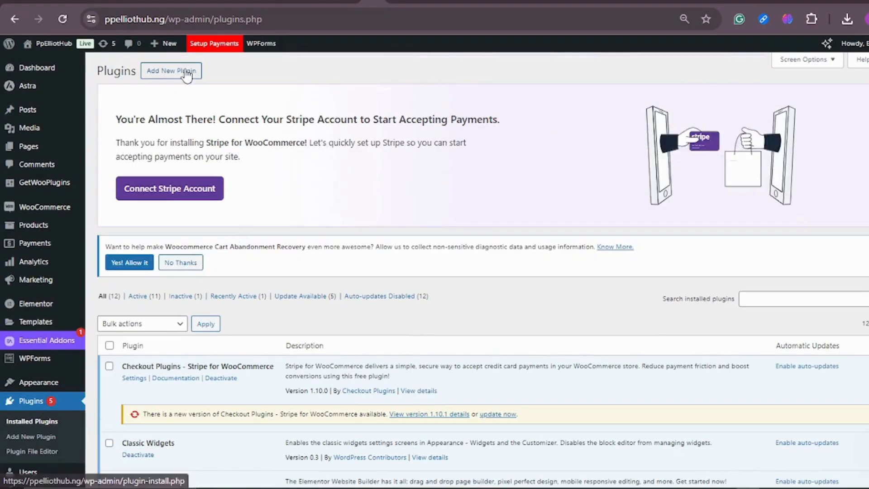
pyautogui.click(186, 71)
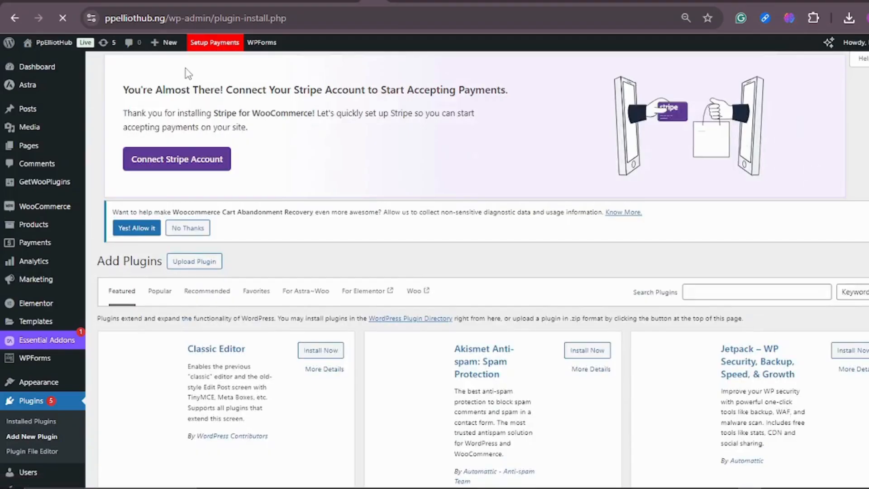
pyautogui.scroll(-2, 701, 290)
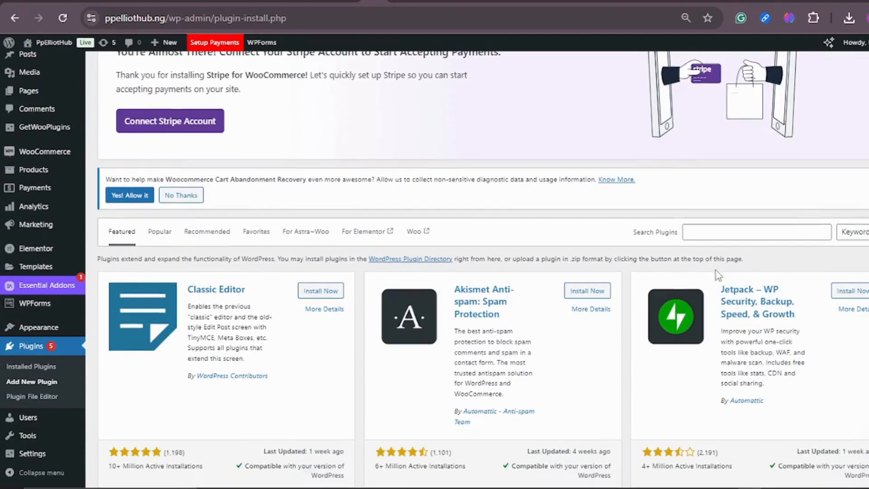
pyautogui.click(735, 233)
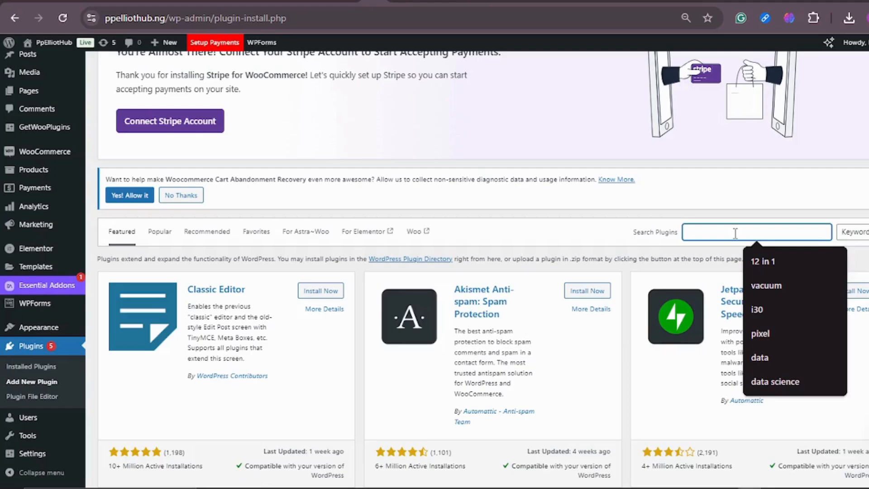
pyautogui.write('fl')
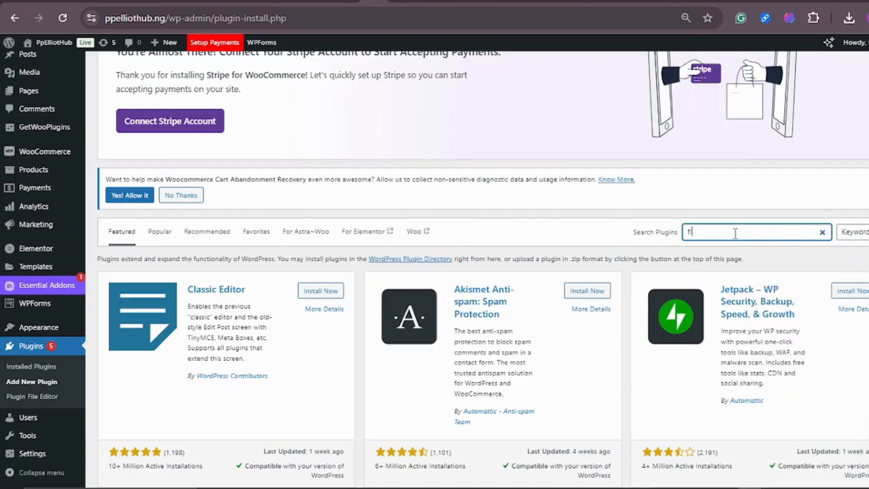
pyautogui.write('uent form')
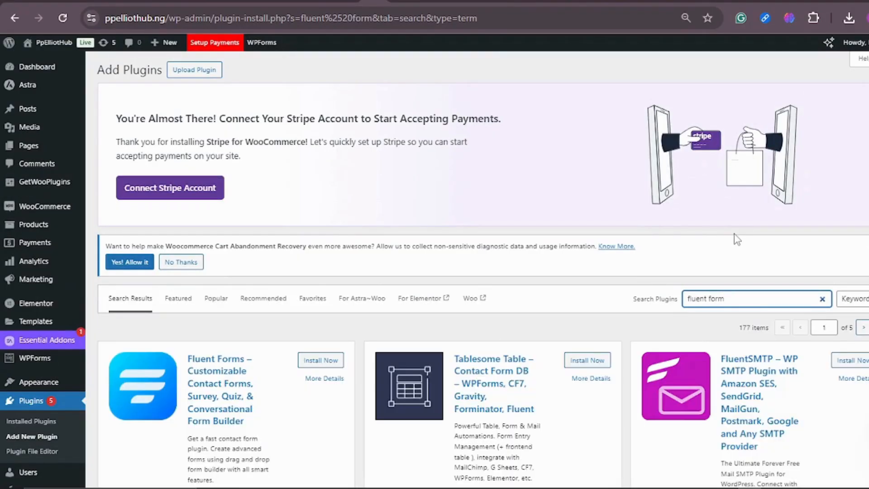
# Step: Install the Fluent Forms and FluentSMTP plugins from the search results
pyautogui.scroll(-3, 737, 239)
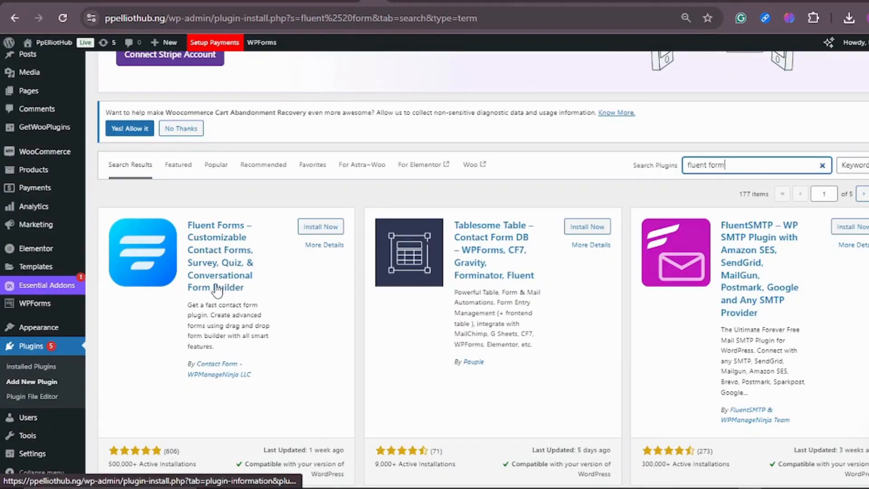
pyautogui.click(314, 231)
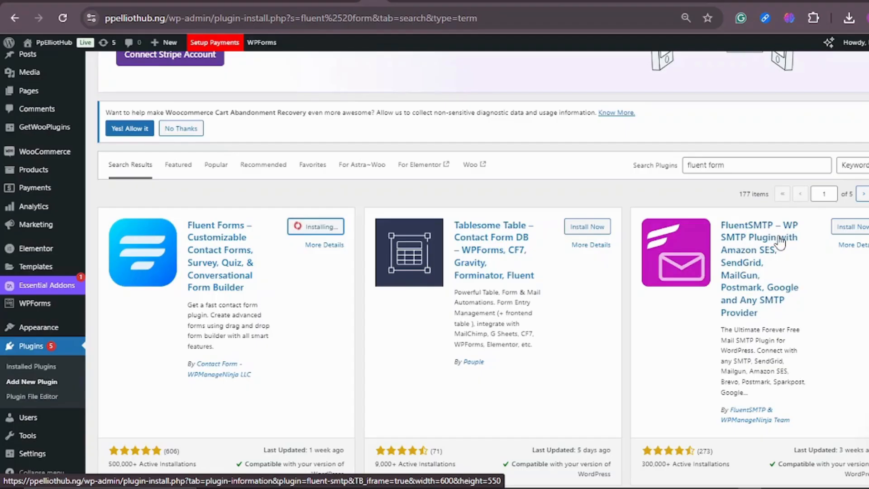
pyautogui.click(847, 227)
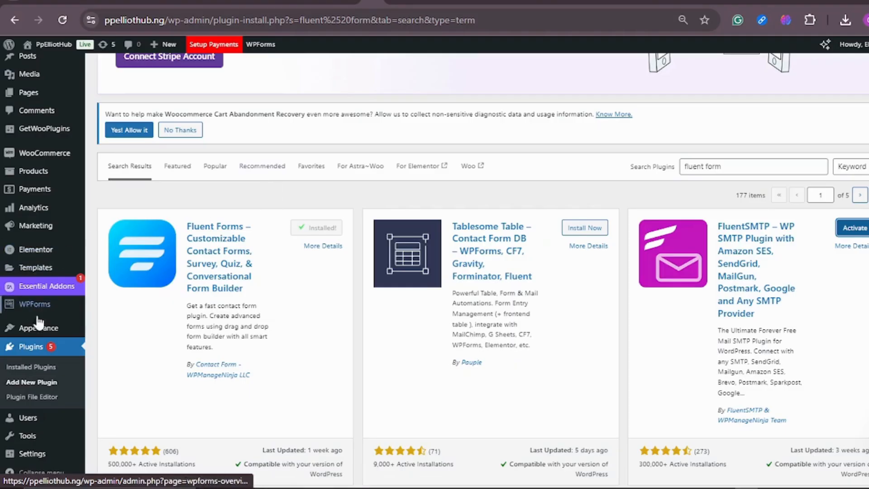
# Step: In the installed plugins list, enable auto-updates for Elementor and Essential Addons for Elementor
pyautogui.click(45, 370)
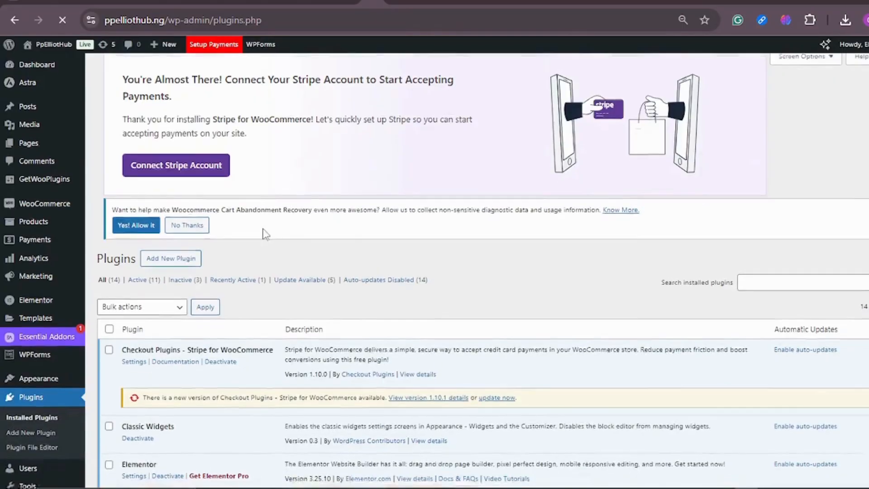
pyautogui.scroll(-5, 265, 233)
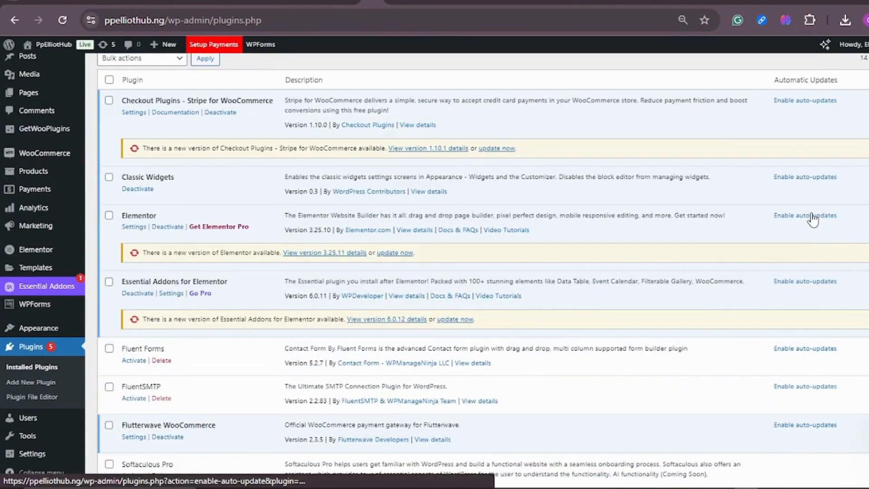
pyautogui.click(813, 217)
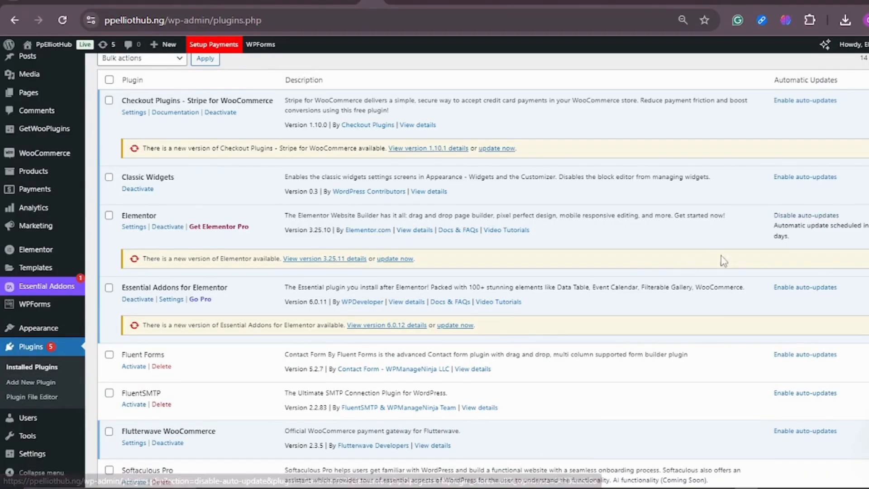
pyautogui.click(793, 290)
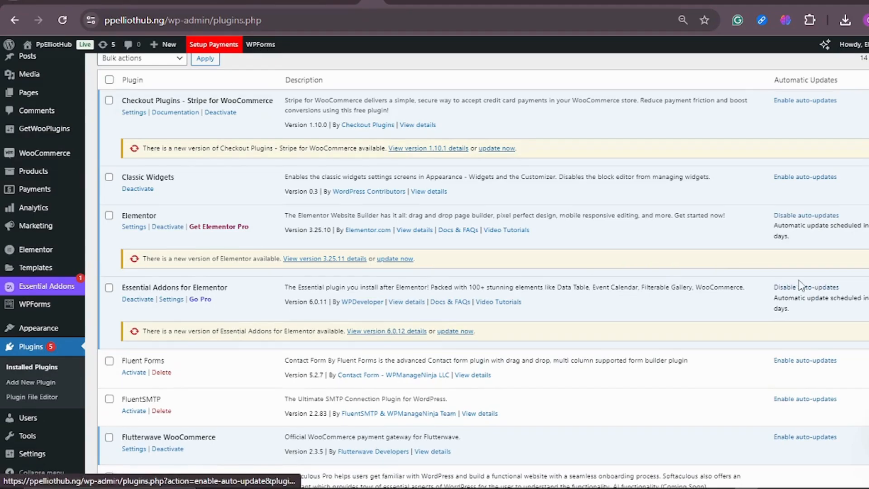
# Step: Activate the Fluent Forms and FluentSMTP plugins in the installed plugins list
pyautogui.scroll(-3, 208, 315)
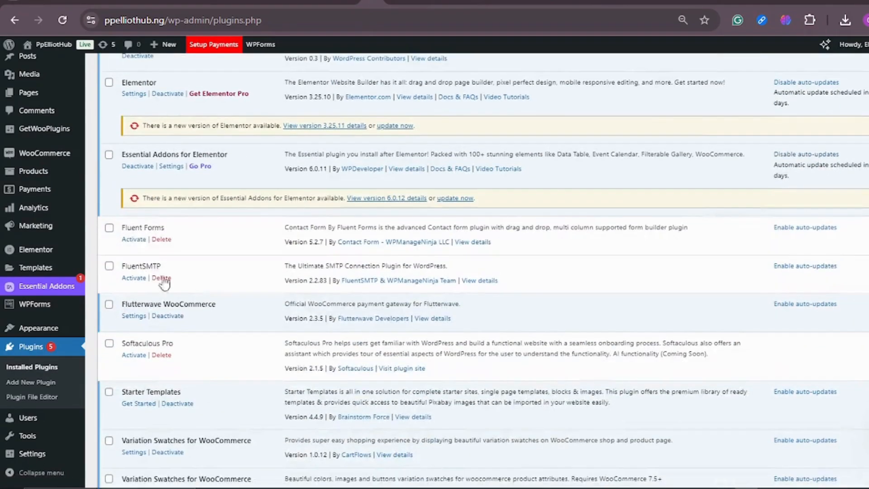
pyautogui.click(132, 240)
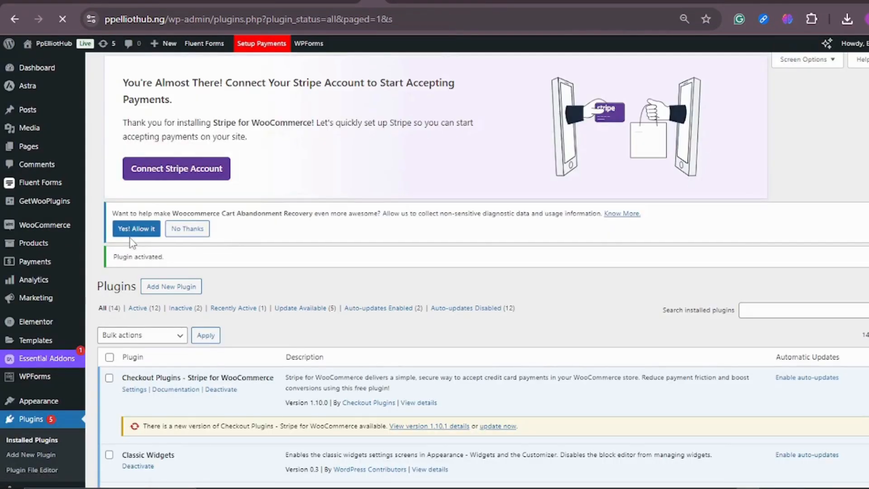
pyautogui.scroll(-7, 204, 218)
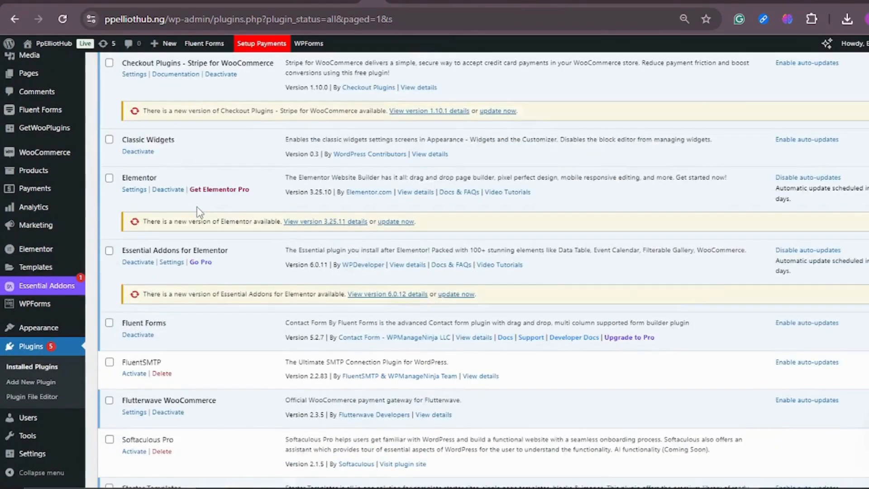
pyautogui.scroll(-2, 199, 212)
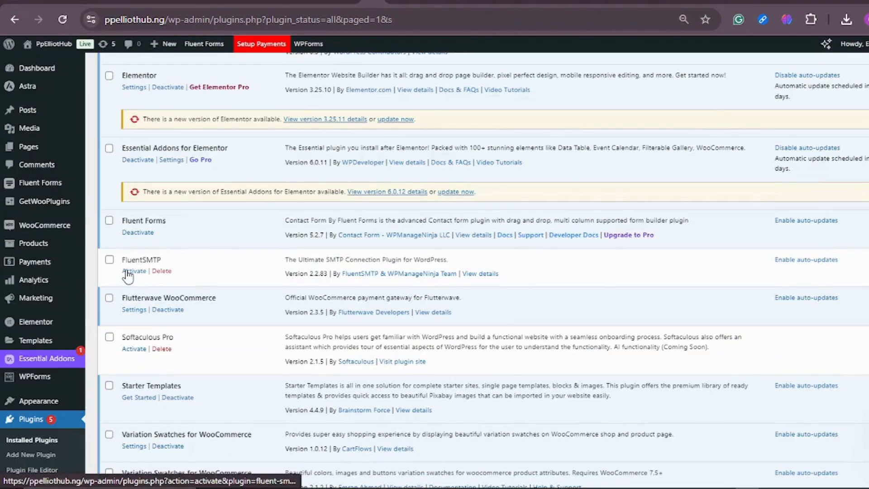
pyautogui.click(131, 271)
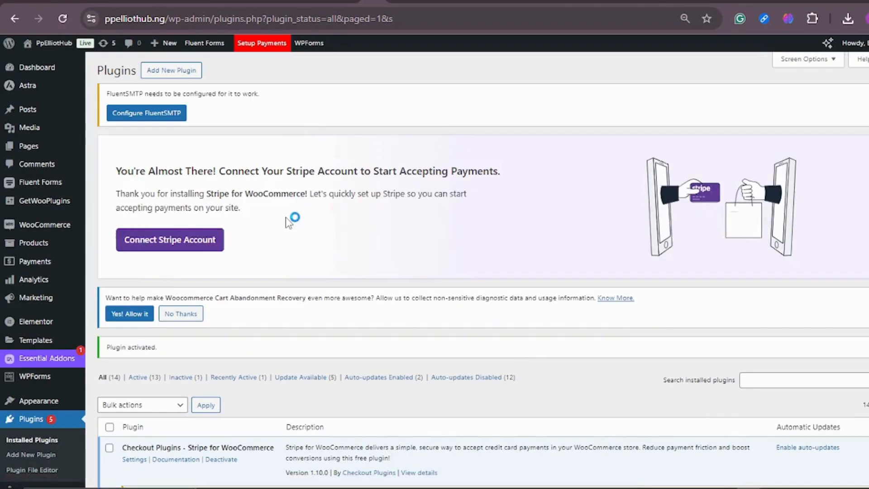
# Step: Open the list of forms in Fluent Forms
pyautogui.moveTo(43, 188)
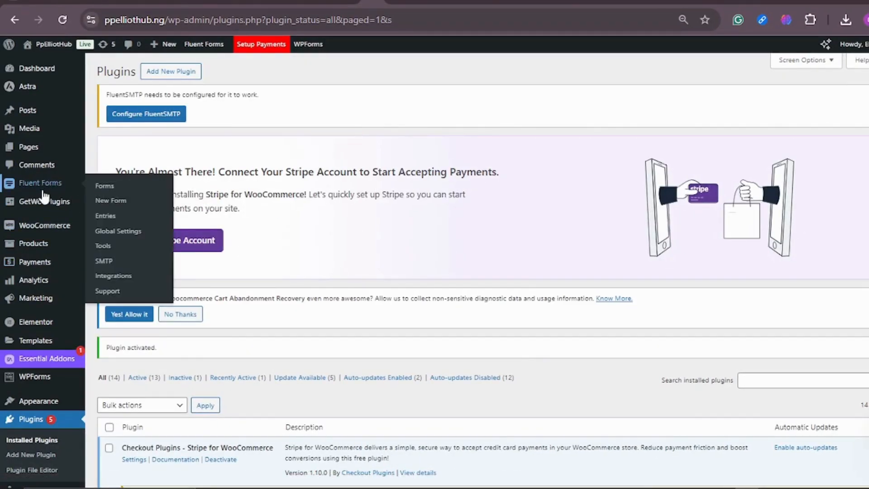
pyautogui.click(111, 192)
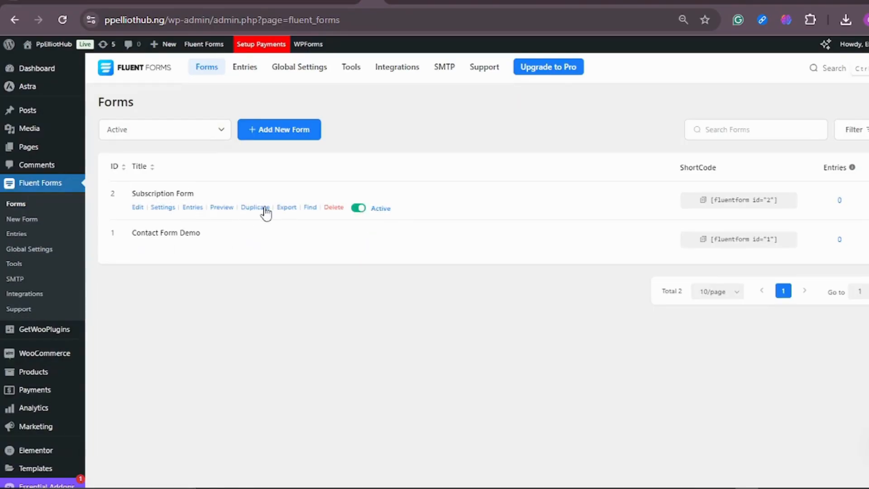
# Step: Switch to the crissmart.ng smartwatch sales page, look through it and follow its place-your-order link to the order form
pyautogui.click(706, 5)
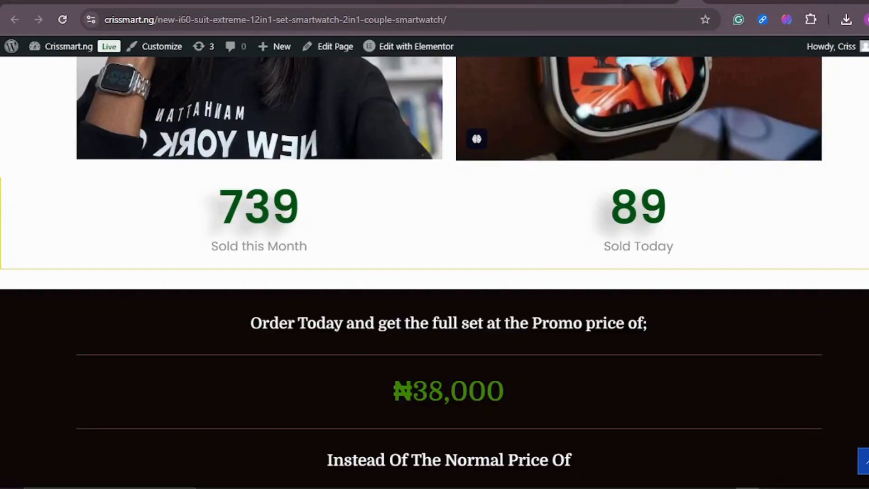
pyautogui.scroll(-7, 589, 208)
pyautogui.scroll(-20, 561, 198)
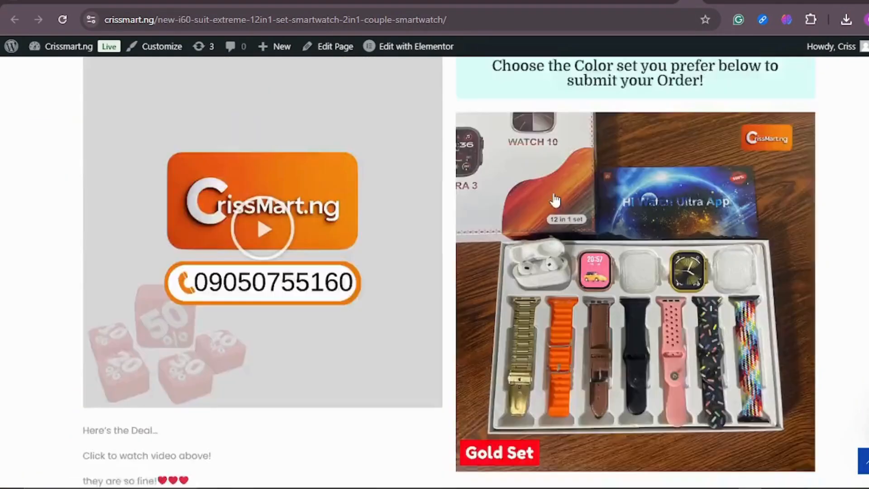
pyautogui.scroll(-12, 553, 189)
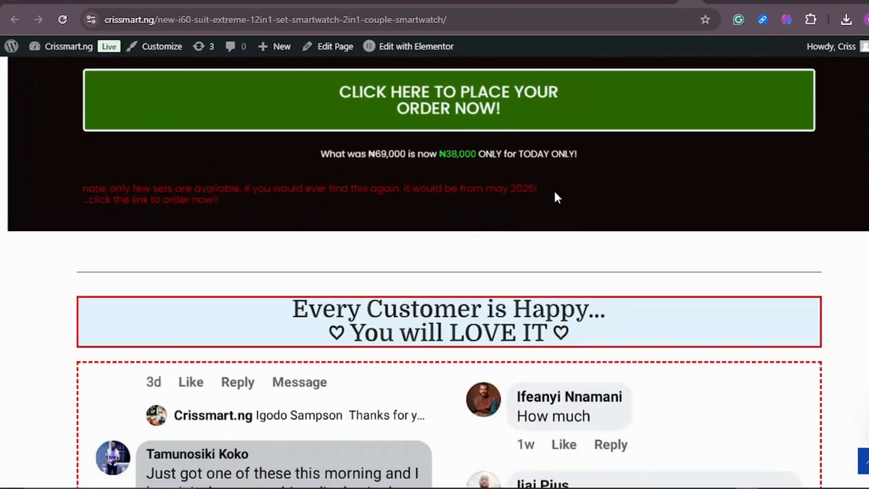
pyautogui.scroll(15, 551, 186)
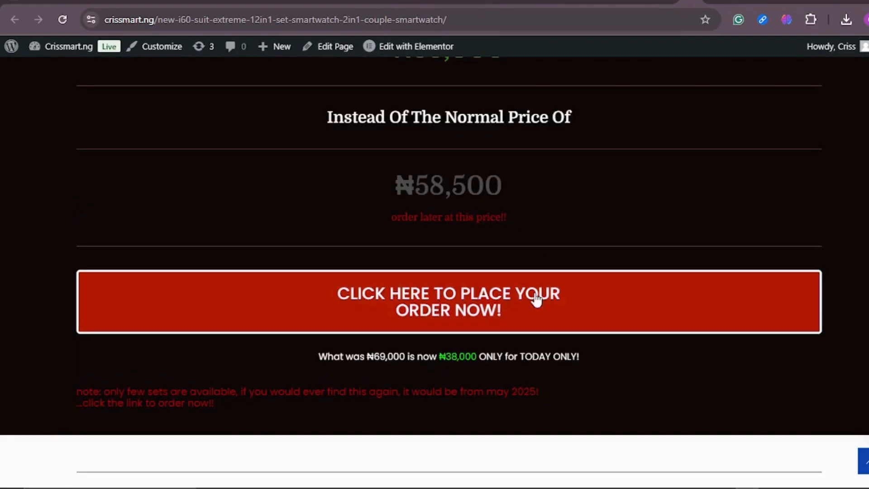
pyautogui.click(537, 296)
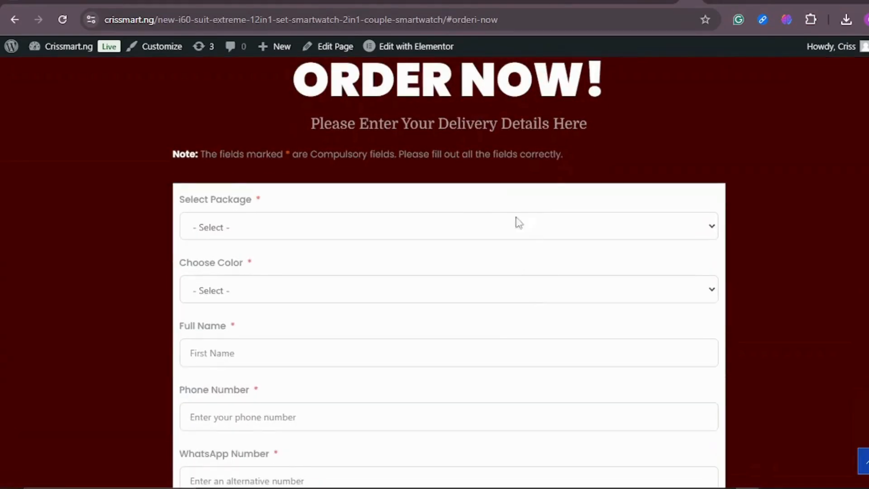
# Step: Examine the sample order form: the package and color choices, the contact fields, the delivery details and the availability question
pyautogui.scroll(-1, 543, 165)
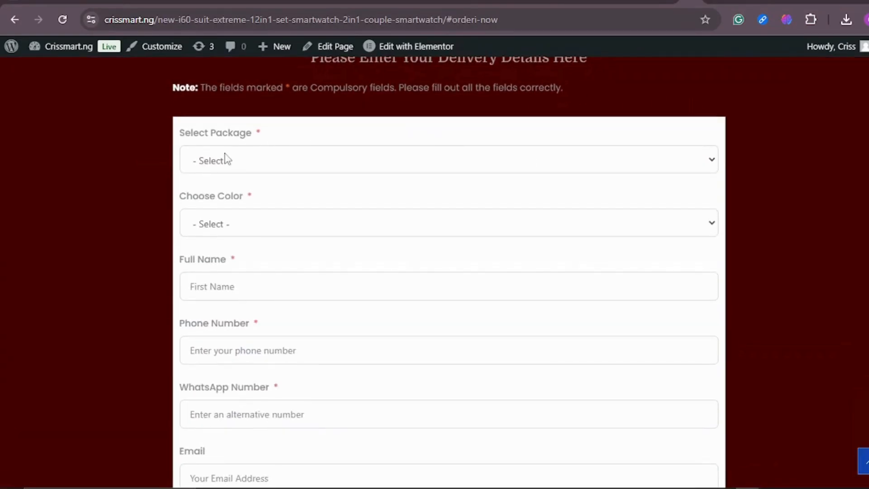
pyautogui.click(436, 159)
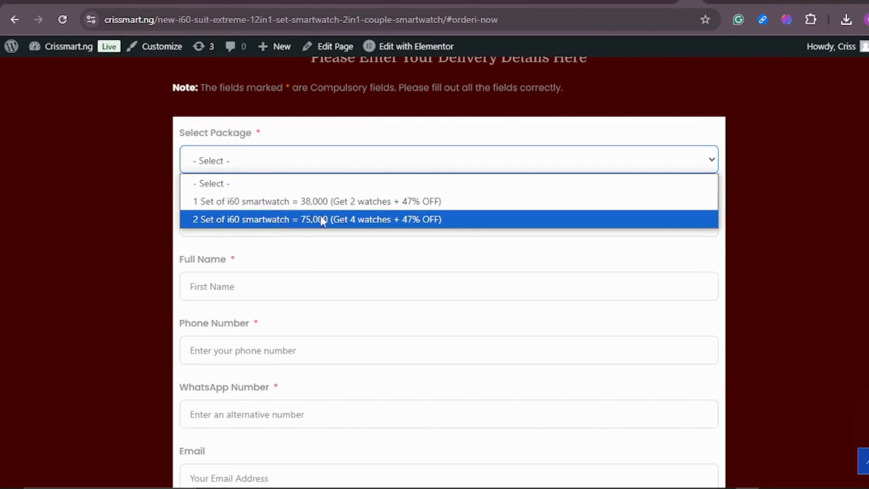
pyautogui.click(770, 240)
pyautogui.click(374, 232)
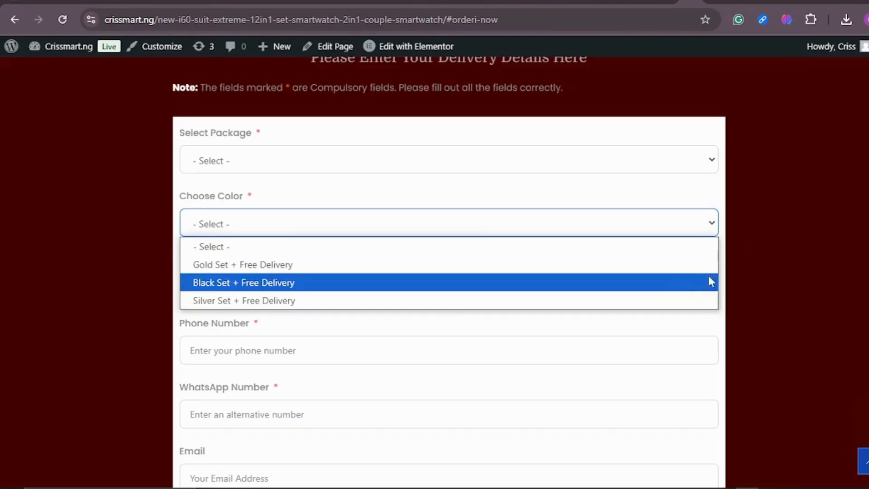
pyautogui.click(753, 264)
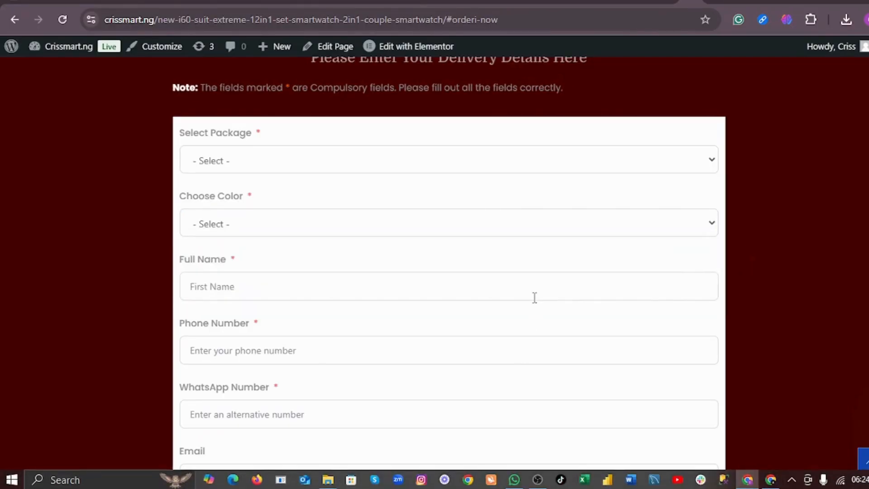
pyautogui.scroll(-3, 565, 280)
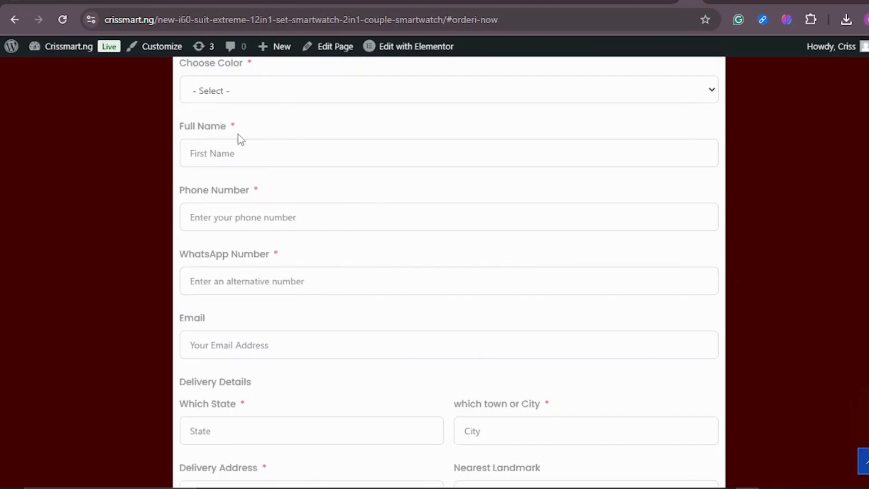
pyautogui.scroll(-2, 304, 277)
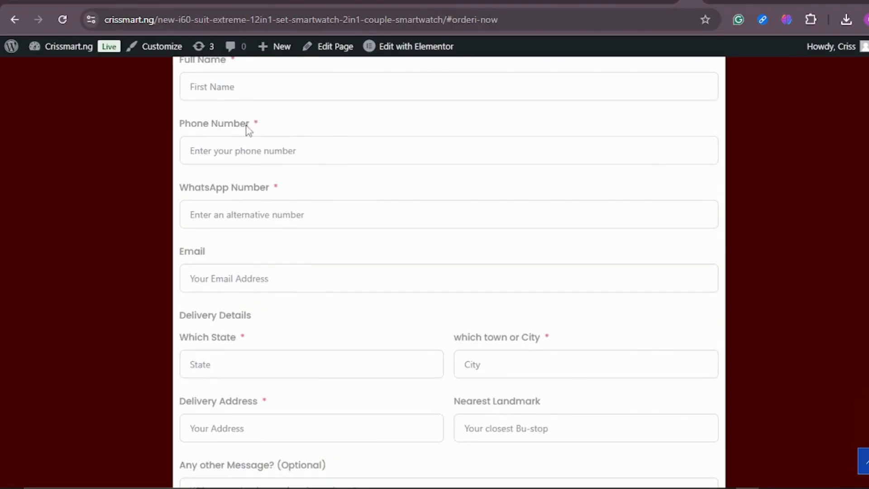
pyautogui.scroll(-2, 314, 213)
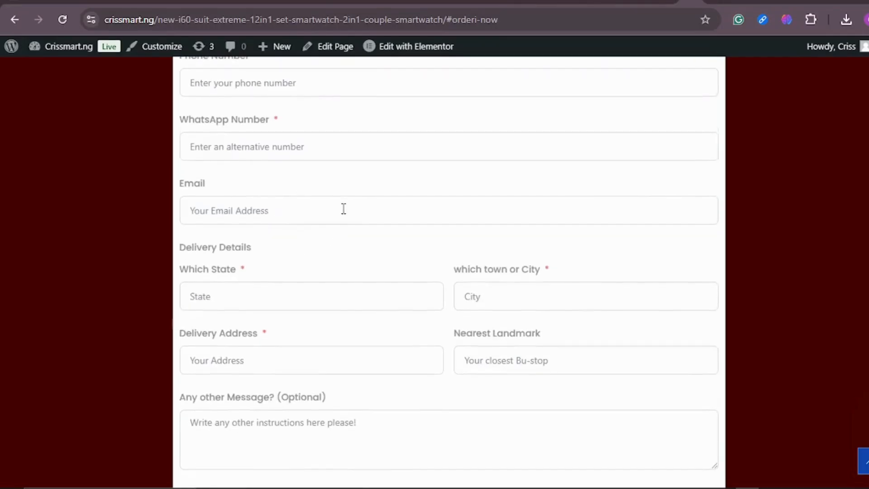
pyautogui.scroll(-2, 317, 220)
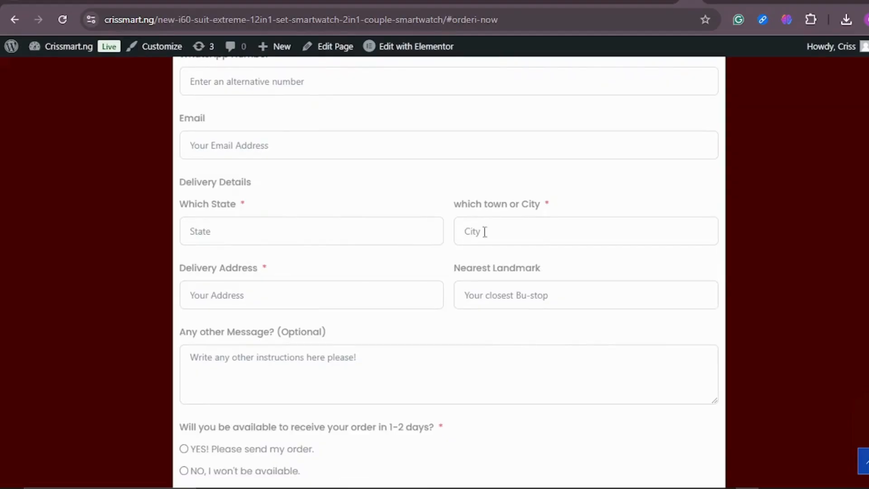
# Step: Examine the rest of the sample order form, including the delivery details, optional message field and the availability question with its yes and no answers
pyautogui.scroll(-4, 429, 234)
pyautogui.click(307, 232)
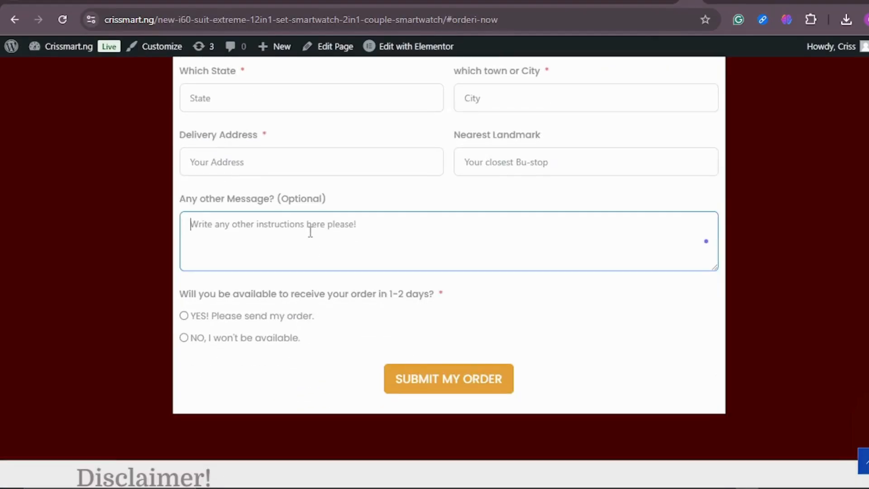
pyautogui.scroll(-2, 310, 232)
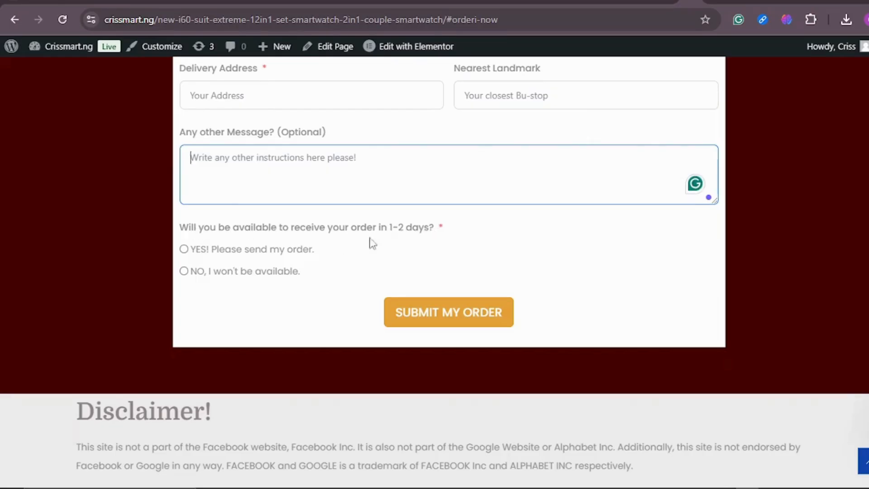
pyautogui.click(184, 251)
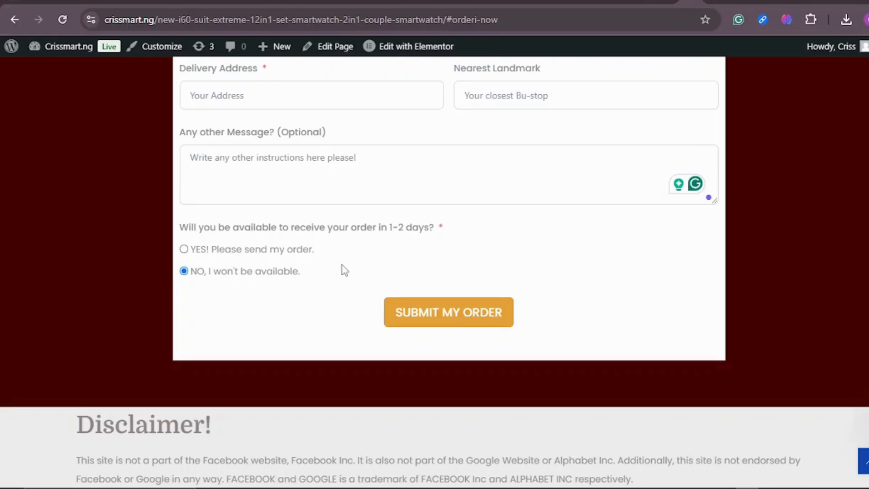
pyautogui.click(297, 172)
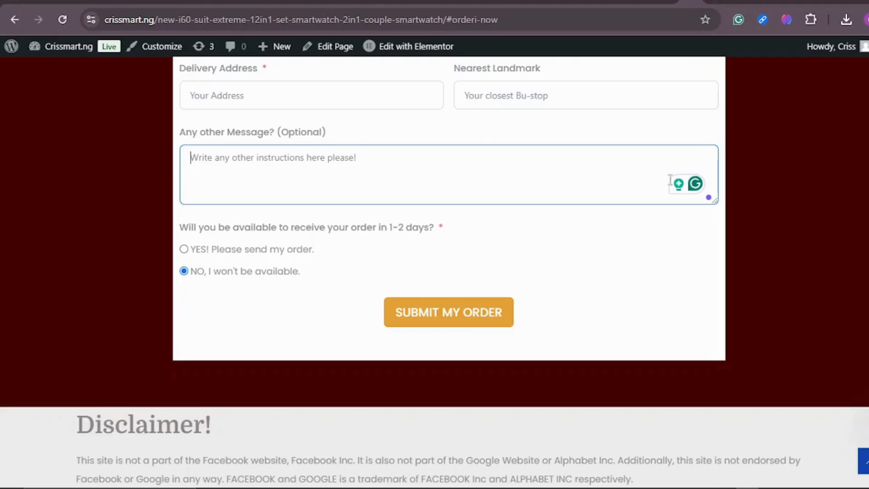
pyautogui.scroll(10, 438, 145)
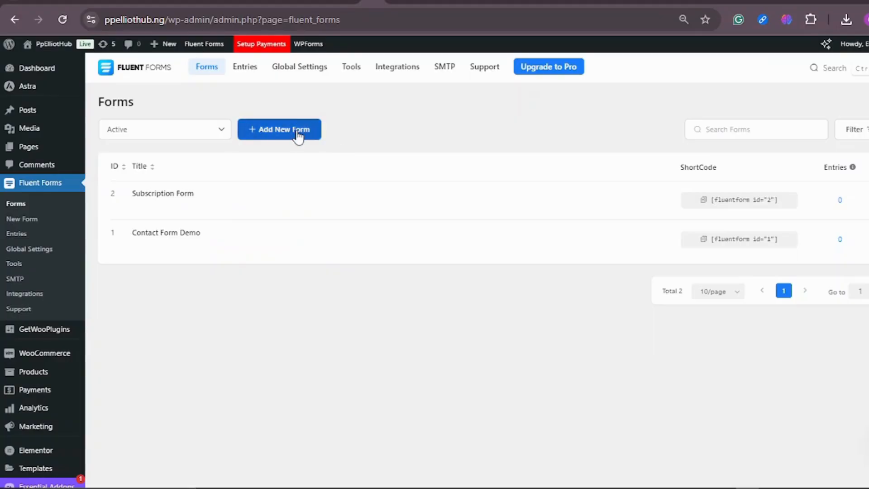
# Step: Switch to Fluent Forms on the WordPress site, create a new blank form and rename it "i60 smartwatch ultra (#3)"
pyautogui.click(295, 131)
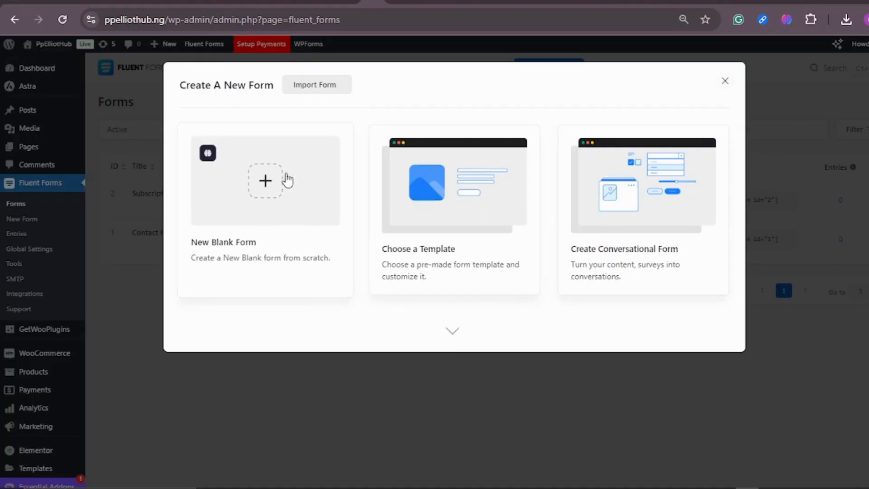
pyautogui.click(287, 179)
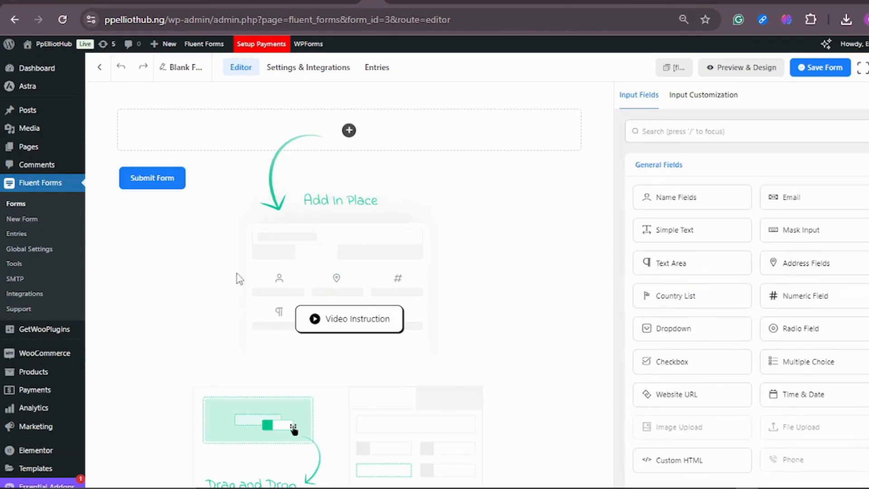
pyautogui.click(182, 69)
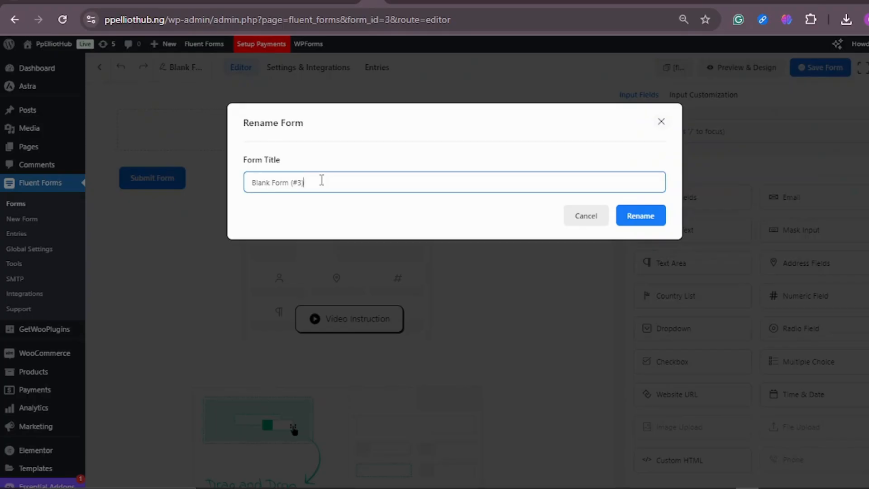
pyautogui.click(290, 183)
pyautogui.press('BackSpace')
pyautogui.press('BackSpace')
pyautogui.press('BackSpace')
pyautogui.press('BackSpace')
pyautogui.press('BackSpace')
pyautogui.press('BackSpace')
pyautogui.press('BackSpace')
pyautogui.press('BackSpace')
pyautogui.press('BackSpace')
pyautogui.press('BackSpace')
pyautogui.write('i6')
pyautogui.write('0 smartwa')
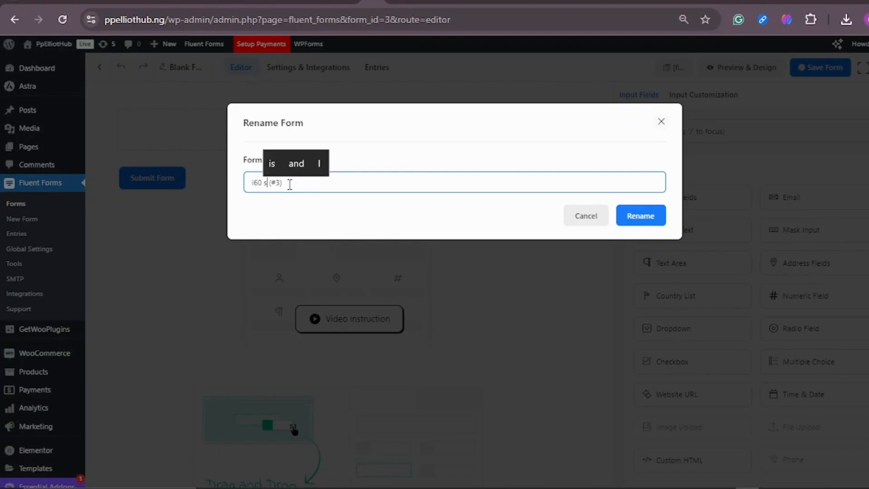
pyautogui.write('tch')
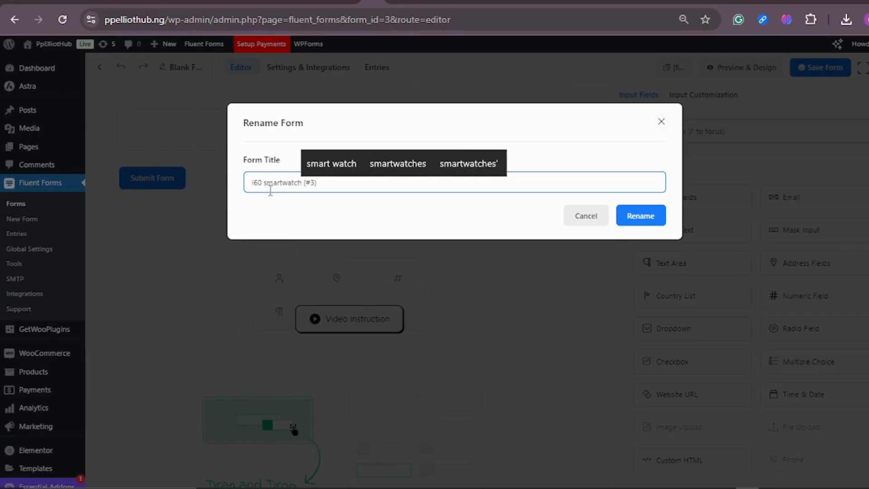
pyautogui.write(' ultr')
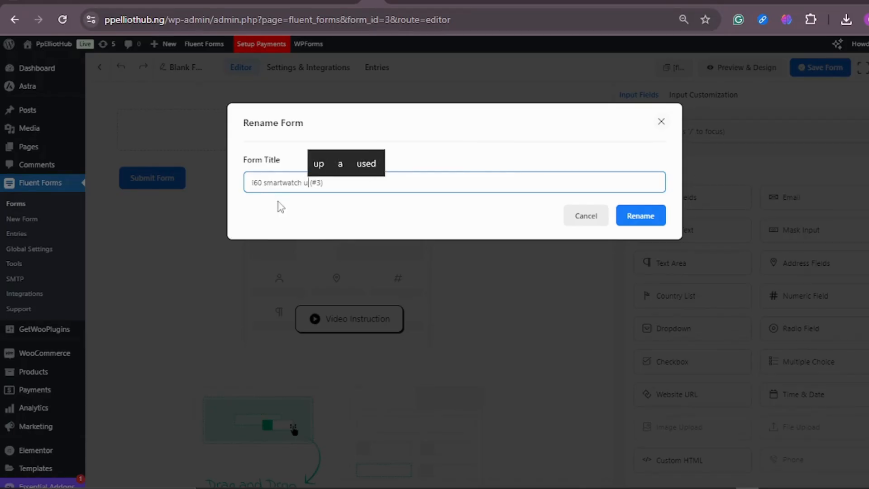
pyautogui.write('a')
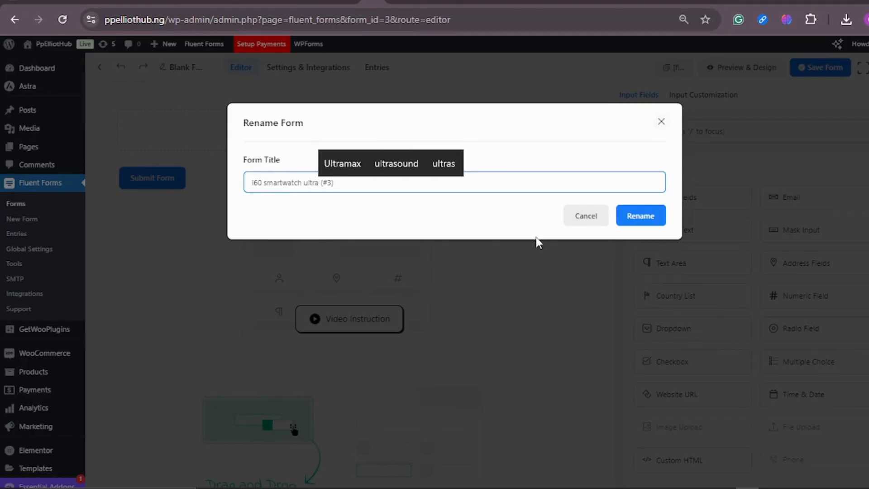
pyautogui.click(633, 216)
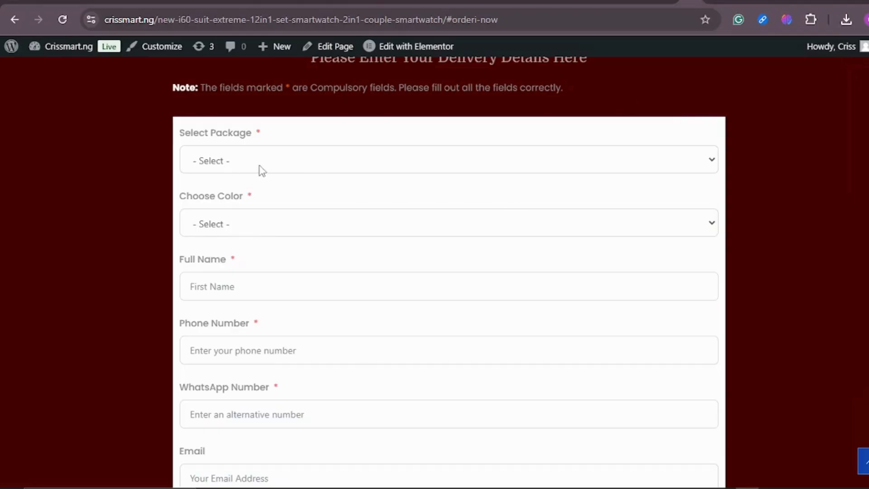
# Step: Check the Select Package field on the sample order page, then add a Multiple Choice field to the new form and open its settings
pyautogui.click(709, 161)
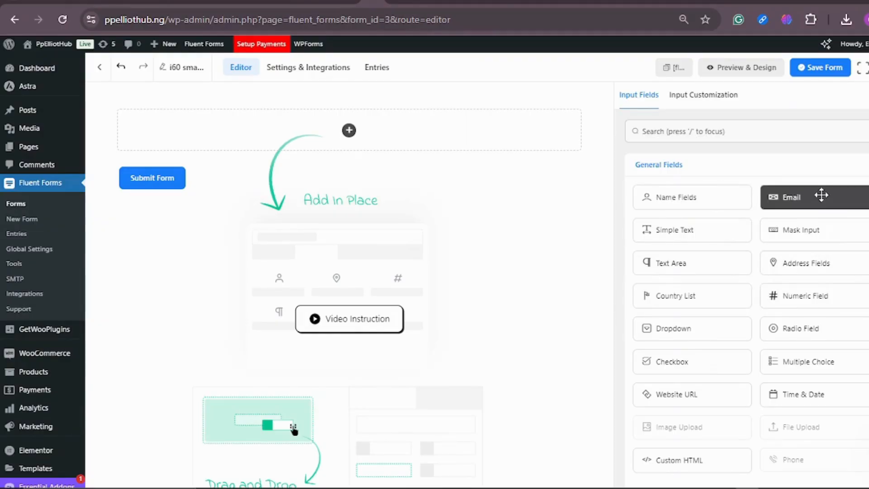
pyautogui.click(820, 367)
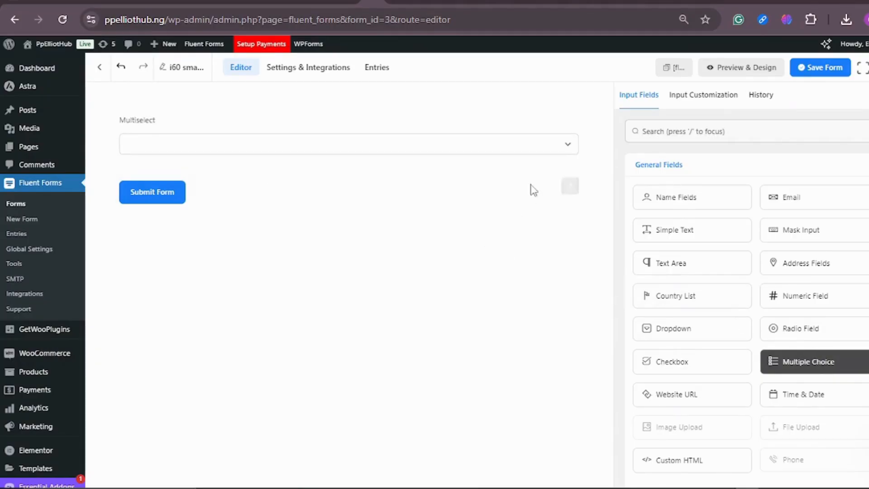
pyautogui.click(571, 144)
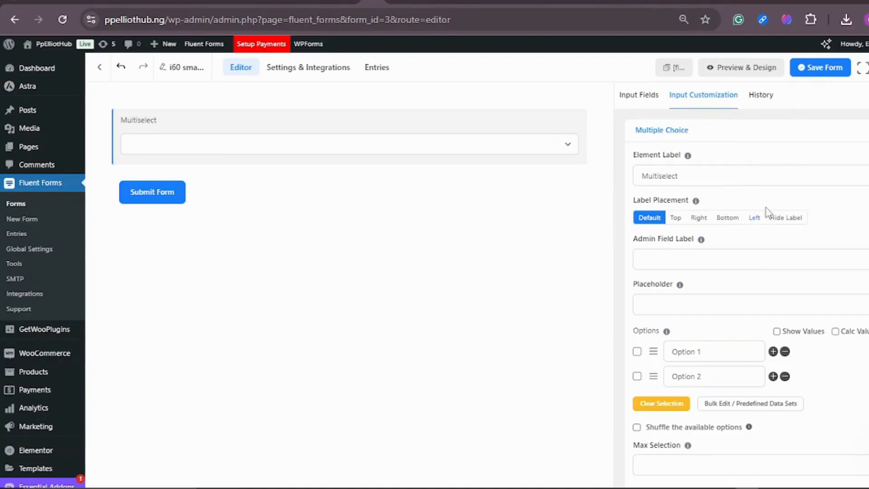
# Step: Change the Multiple Choice field's element label to "Choose Package"
pyautogui.click(692, 180)
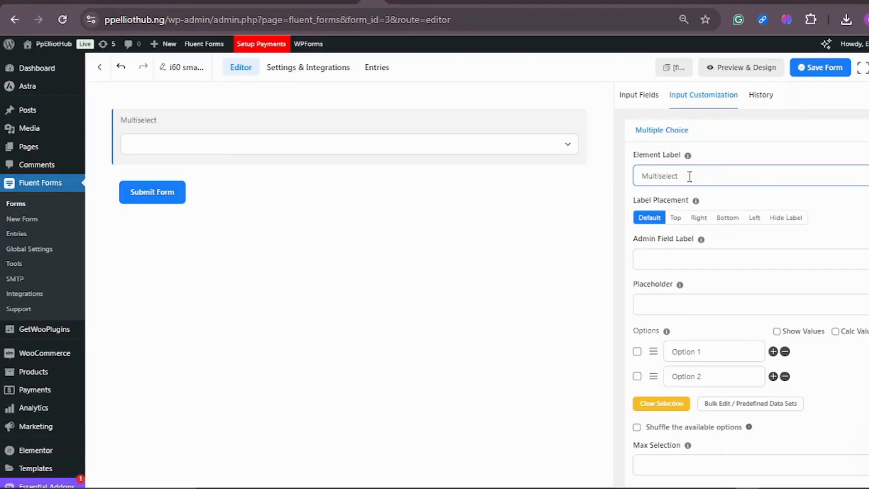
pyautogui.press('BackSpace')
pyautogui.press('BackSpace')
pyautogui.press('BackSpace')
pyautogui.press('BackSpace')
pyautogui.press('BackSpace')
pyautogui.press('BackSpace')
pyautogui.press('BackSpace')
pyautogui.press('BackSpace')
pyautogui.press('BackSpace')
pyautogui.press('BackSpace')
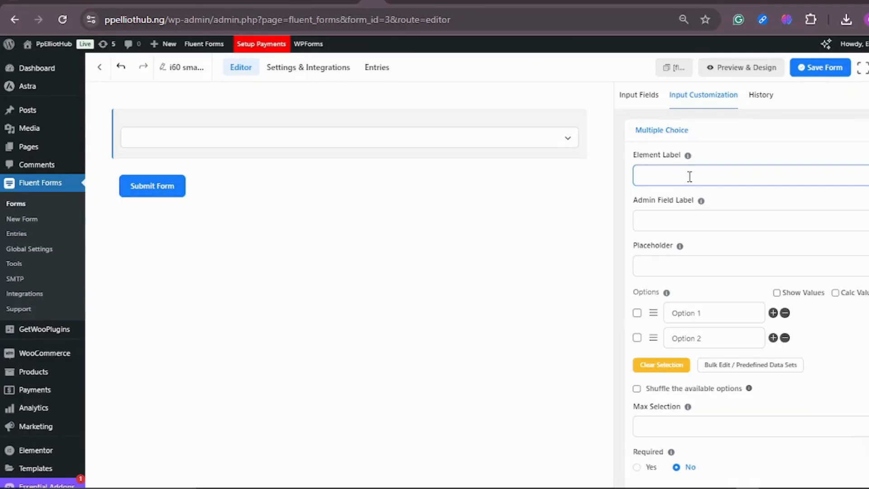
pyautogui.write('C')
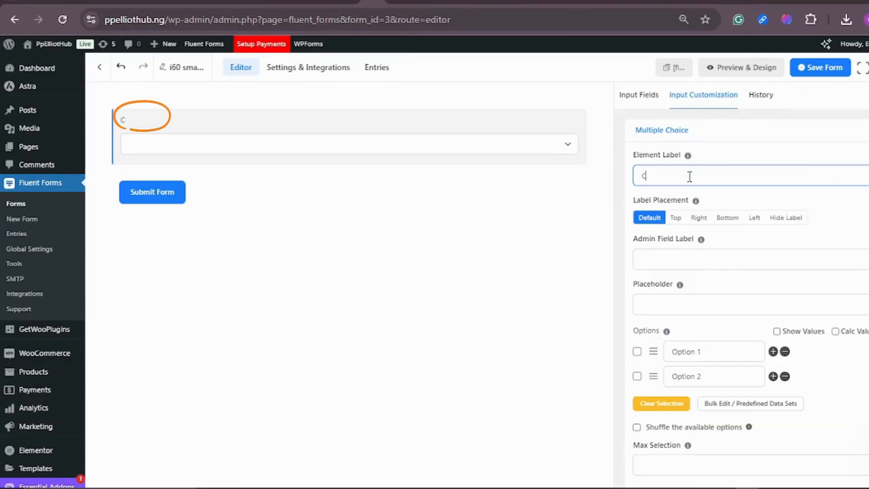
pyautogui.write('hoose')
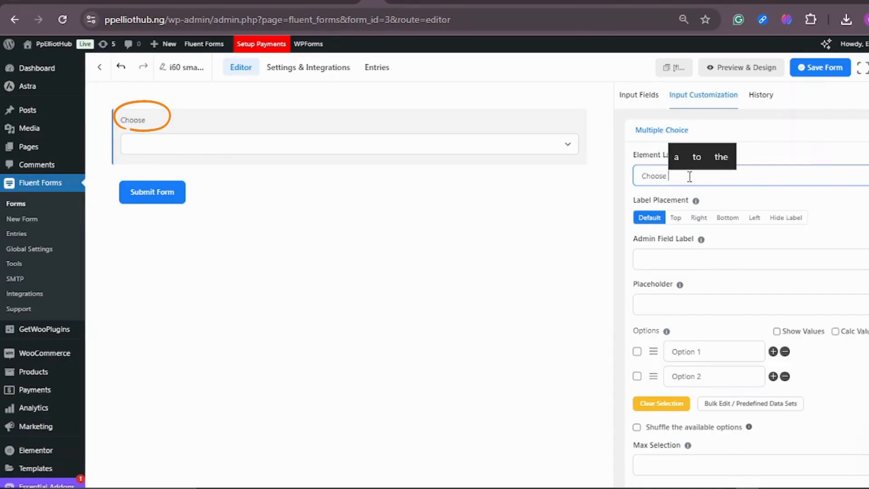
pyautogui.write(' Packa')
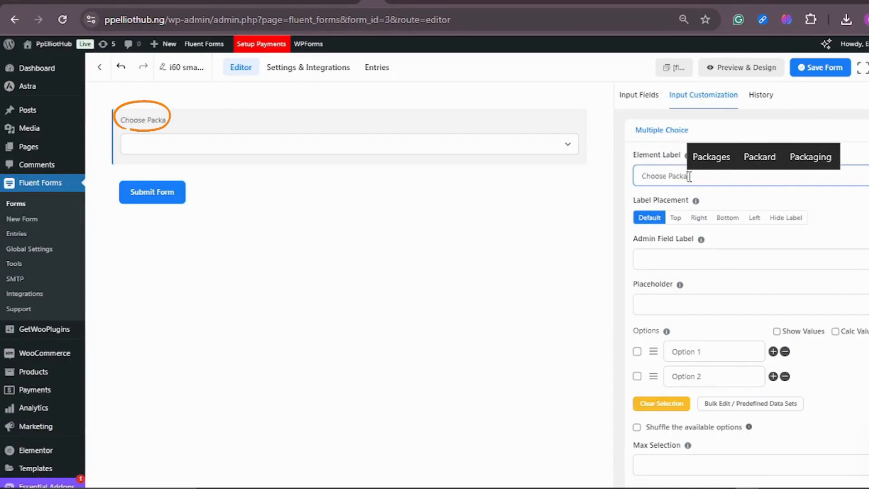
pyautogui.write('ge')
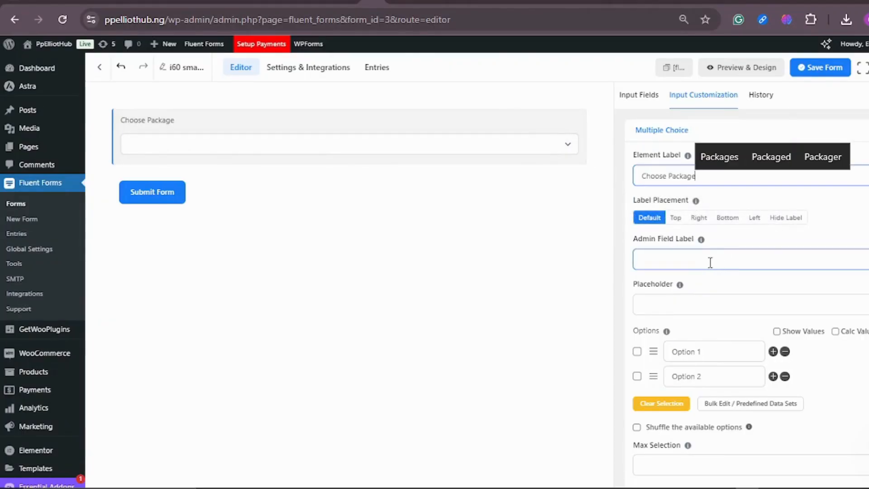
# Step: Set the Choose Package field's placeholder to "- select-" and leave its admin field label empty
pyautogui.click(697, 313)
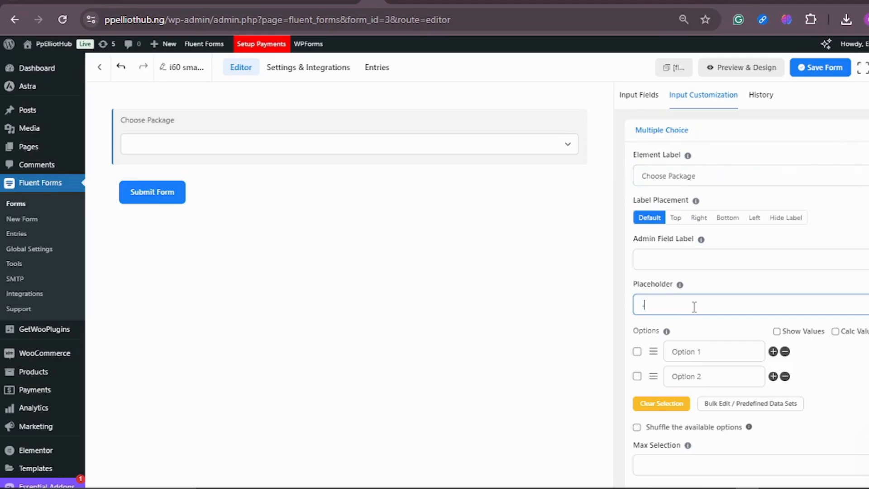
pyautogui.write('- select')
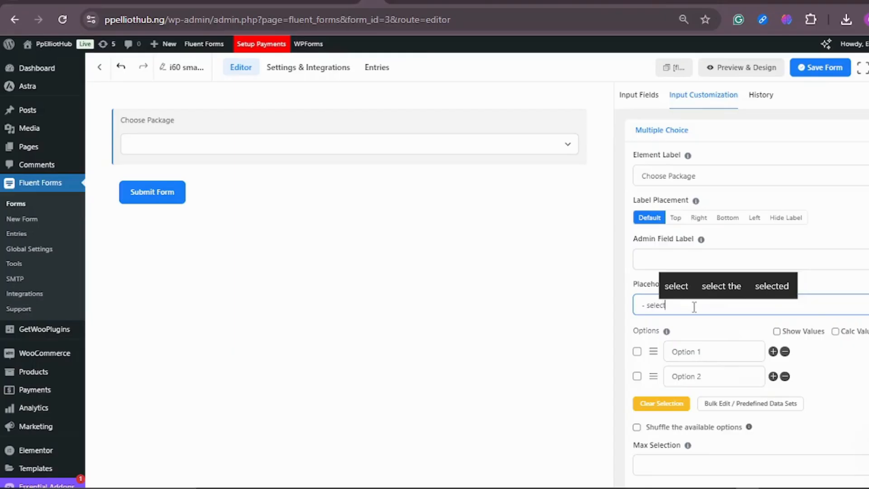
pyautogui.write('-')
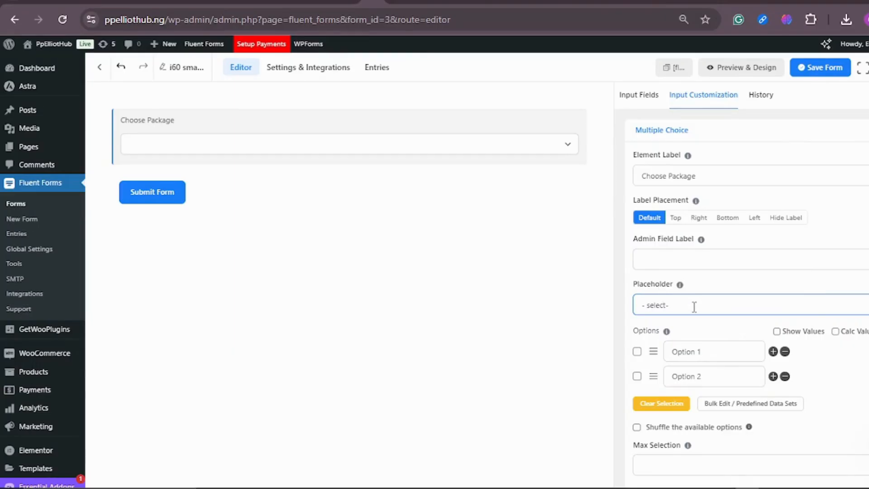
pyautogui.scroll(-1, 769, 236)
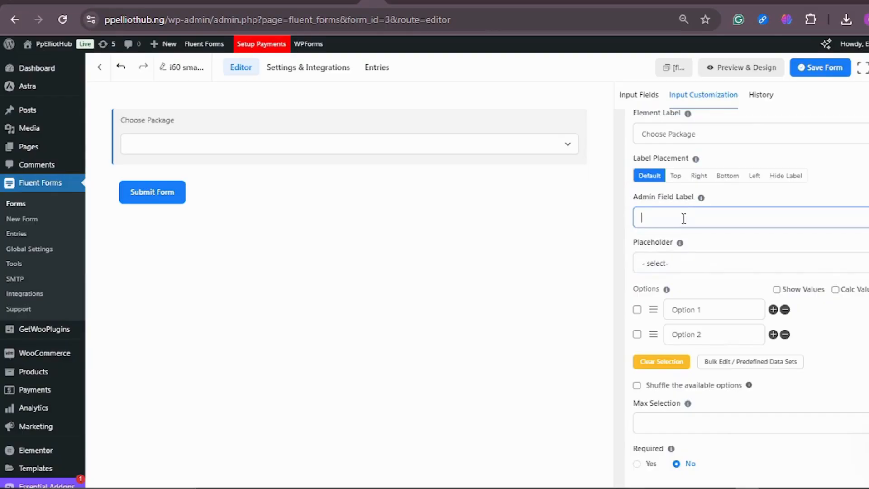
pyautogui.write('kkhjjh')
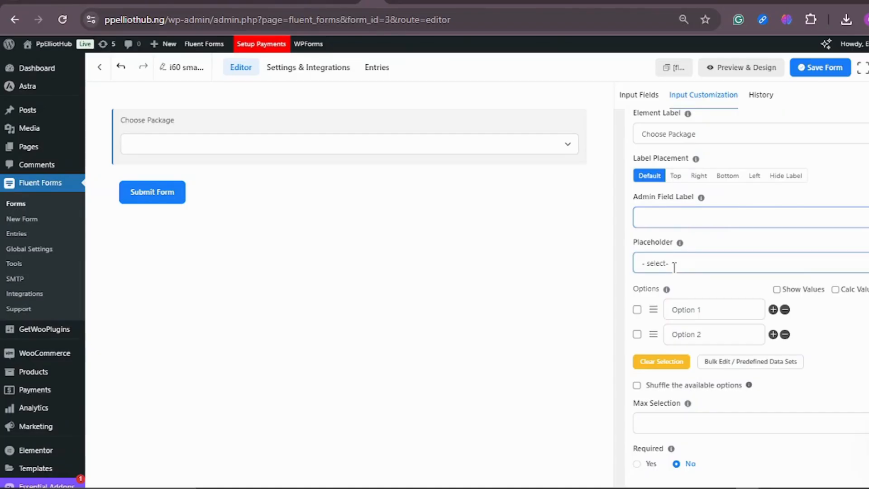
# Step: Replace the first package option's text with "1 set of i60 smartwatch = 45,000 + Free Delivery"
pyautogui.scroll(-3, 674, 267)
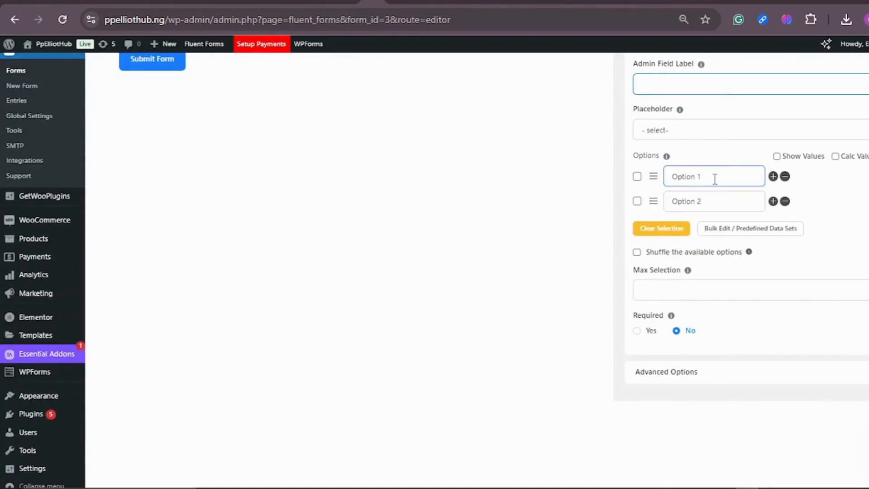
pyautogui.click(713, 178)
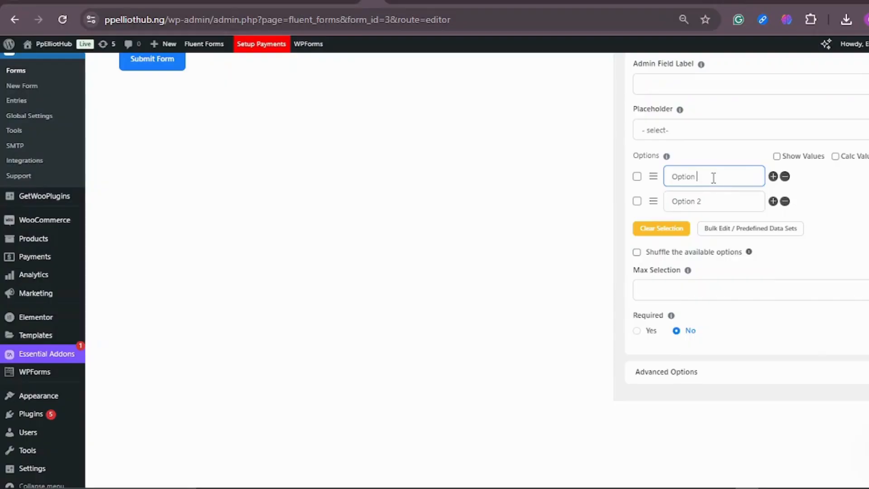
pyautogui.press('BackSpace')
pyautogui.press('BackSpace')
pyautogui.press('BackSpace')
pyautogui.press('BackSpace')
pyautogui.write('1 set of I60 smartwatch =')
pyautogui.write('45,9')
pyautogui.press('BackSpace')
pyautogui.write('000')
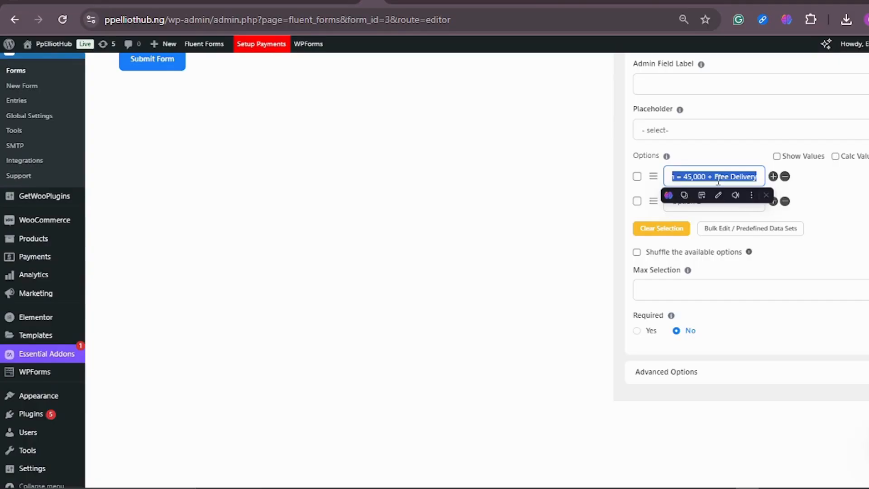
# Step: Replace the second package option's text with a copy of the first option's text
pyautogui.scroll(3, 395, 161)
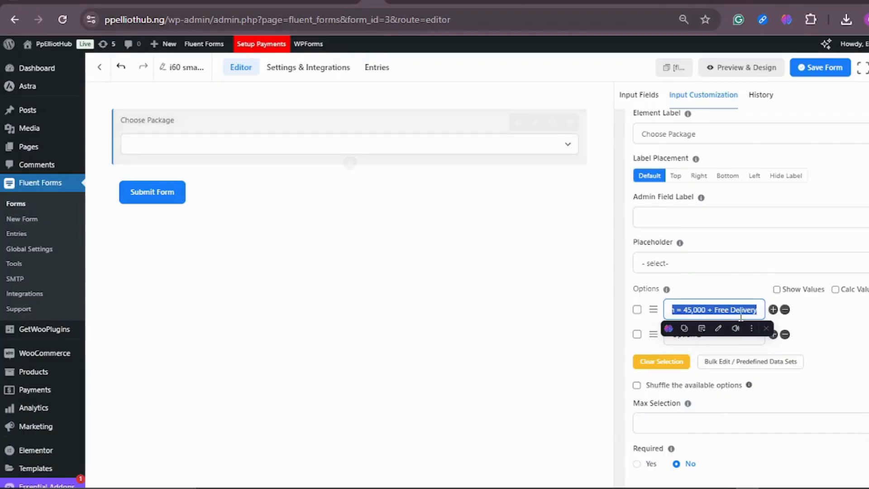
pyautogui.scroll(-2, 751, 278)
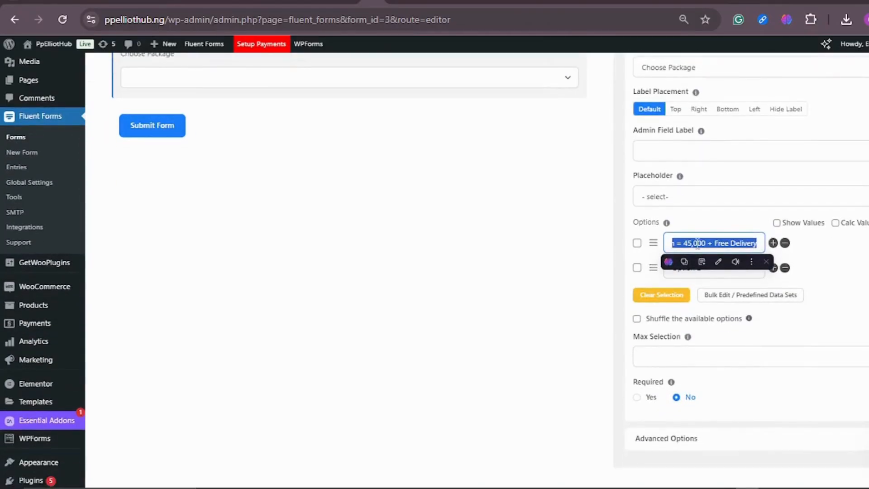
pyautogui.click(707, 268)
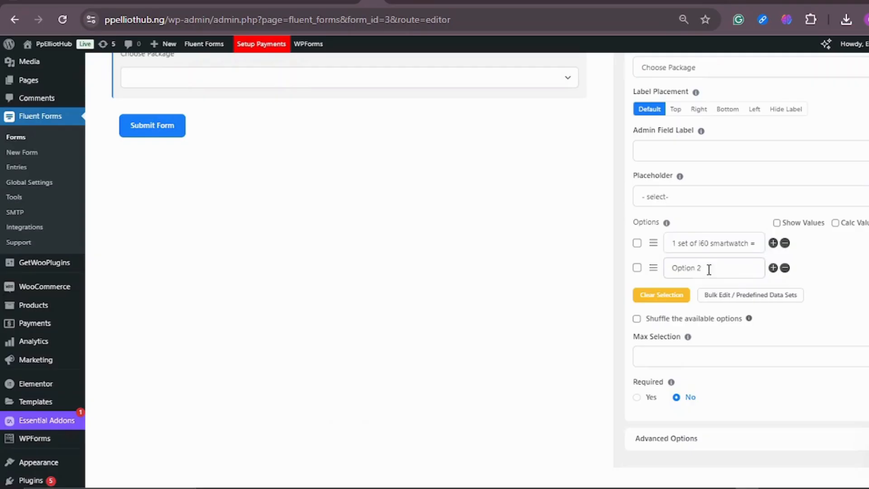
pyautogui.tripleClick(699, 267)
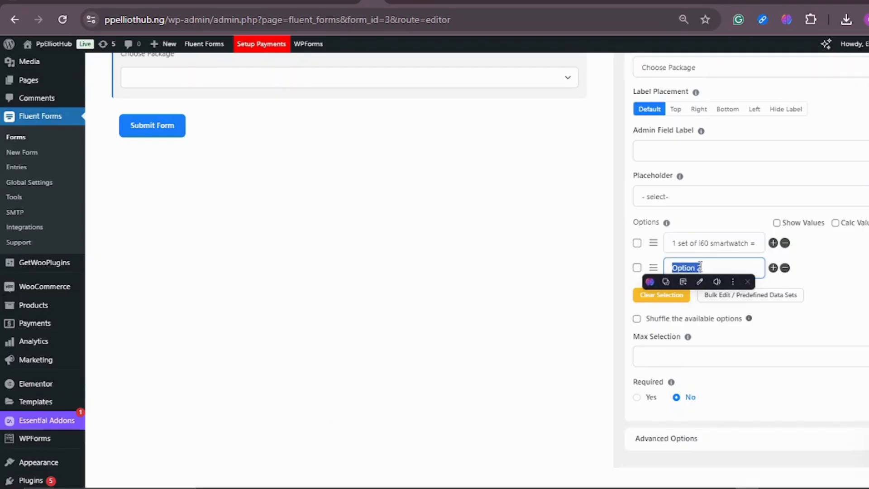
pyautogui.hotkey('ctrl', 'v')
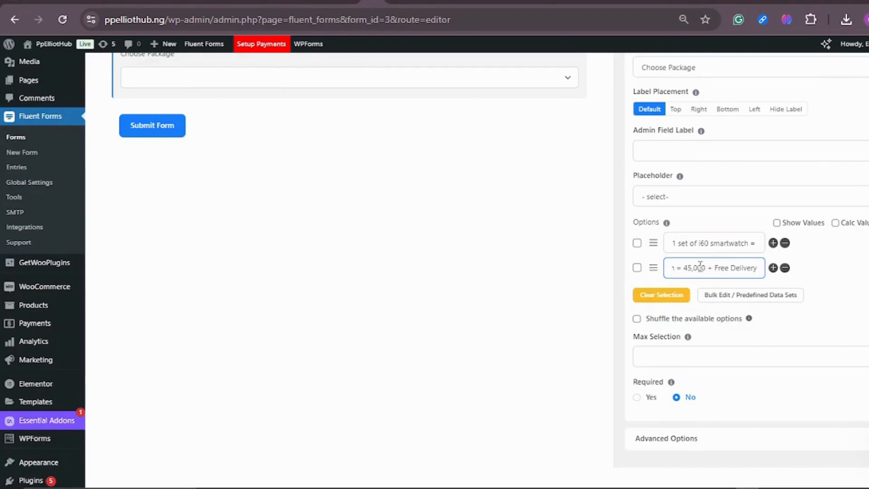
# Step: Change the quantity at the start of the second package option to 2, reading "2 set of i60 smartwatch ="
pyautogui.press('Left')
pyautogui.press('Left')
pyautogui.press('Left')
pyautogui.press('Left')
pyautogui.press('Left')
pyautogui.press('Left')
pyautogui.press('Left')
pyautogui.press('Left')
pyautogui.press('Left')
pyautogui.press('Left')
pyautogui.press('Left')
pyautogui.press('Left')
pyautogui.press('Left')
pyautogui.press('Left')
pyautogui.press('Left')
pyautogui.press('Left')
pyautogui.press('Left')
pyautogui.press('Left')
pyautogui.press('Left')
pyautogui.press('Left')
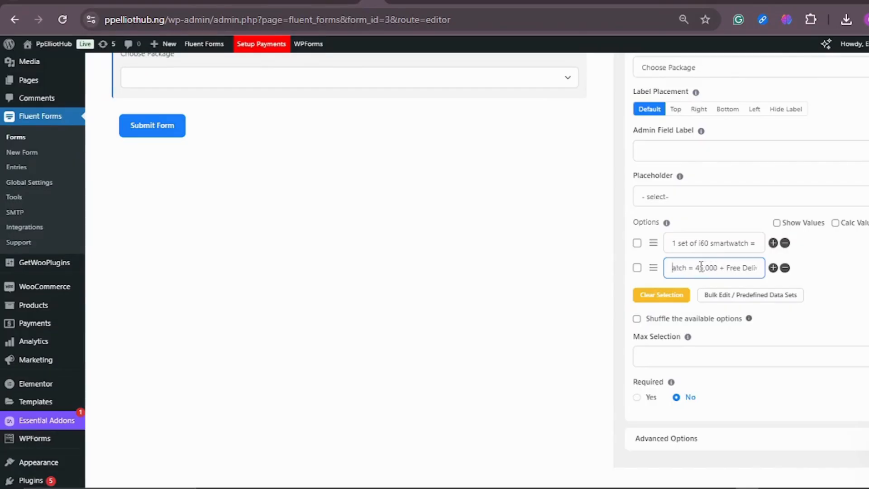
pyautogui.press('Delete')
pyautogui.write('2 set of i60 smartwatch =')
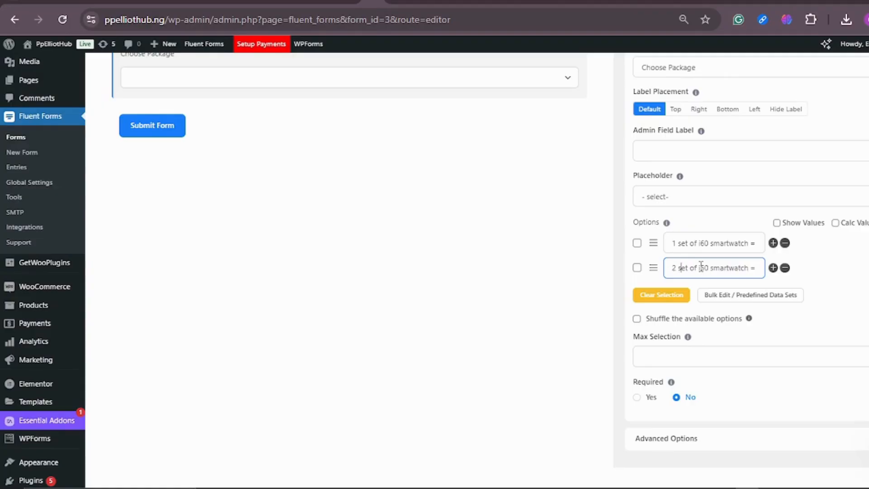
# Step: Change the price in the second package option to 90,000, keeping "+ Free Delivery"
pyautogui.press('Right')
pyautogui.press('Right')
pyautogui.press('Right')
pyautogui.press('Right')
pyautogui.press('Right')
pyautogui.press('Right')
pyautogui.press('Right')
pyautogui.press('Right')
pyautogui.press('Right')
pyautogui.press('Right')
pyautogui.press('Right')
pyautogui.press('Right')
pyautogui.press('Right')
pyautogui.press('Right')
pyautogui.press('Right')
pyautogui.press('Right')
pyautogui.press('Right')
pyautogui.press('Right')
pyautogui.press('Right')
pyautogui.press('Right')
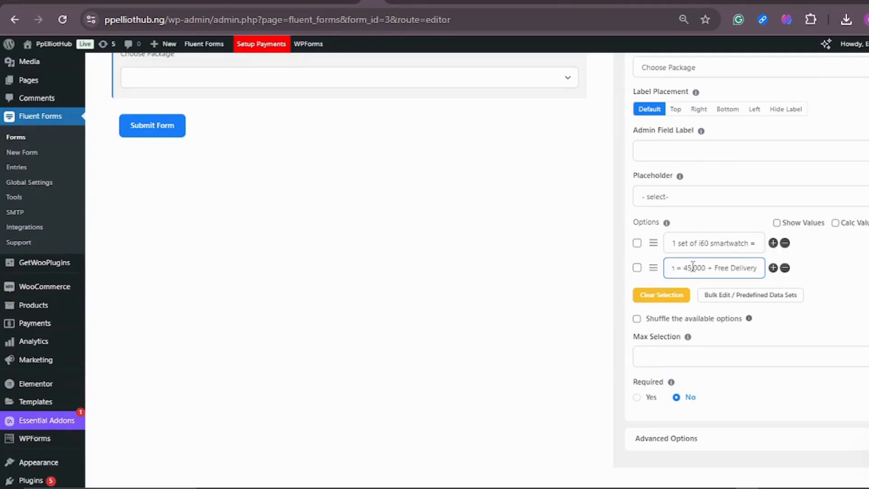
pyautogui.press('BackSpace')
pyautogui.press('BackSpace')
pyautogui.press('BackSpace')
pyautogui.write('30')
pyautogui.click(700, 267)
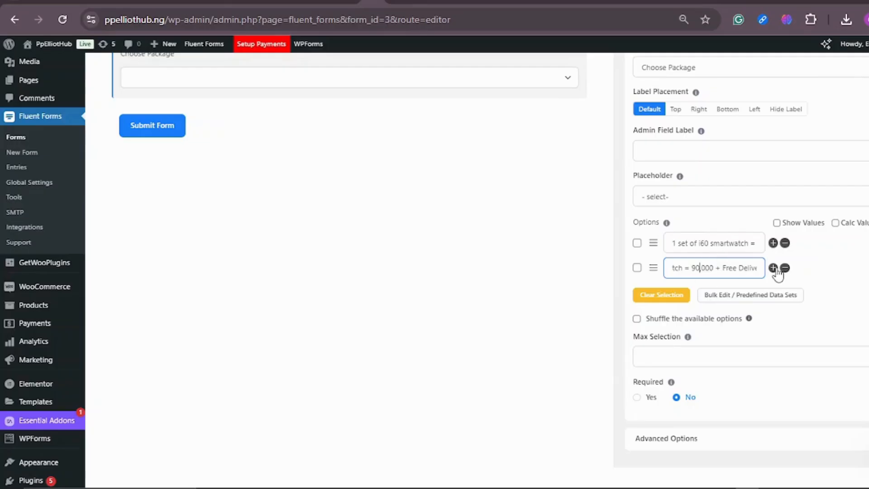
pyautogui.click(774, 269)
pyautogui.click(686, 291)
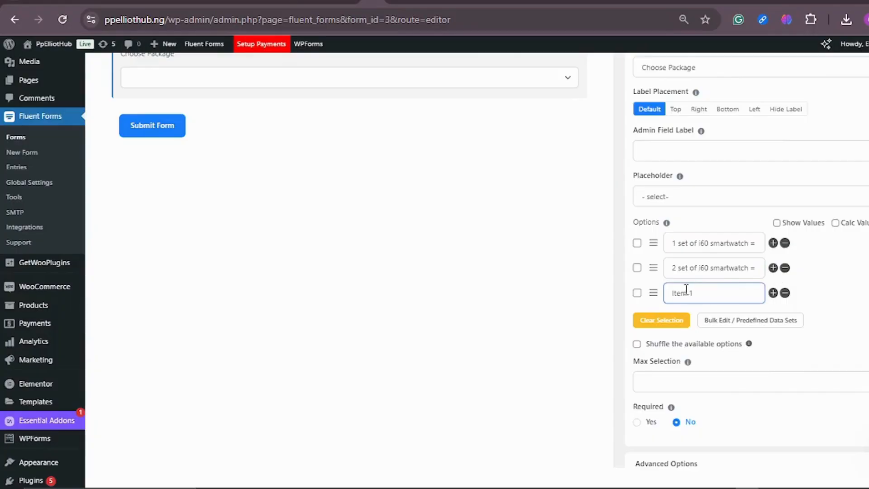
pyautogui.moveTo(694, 292); pyautogui.dragTo(668, 293)
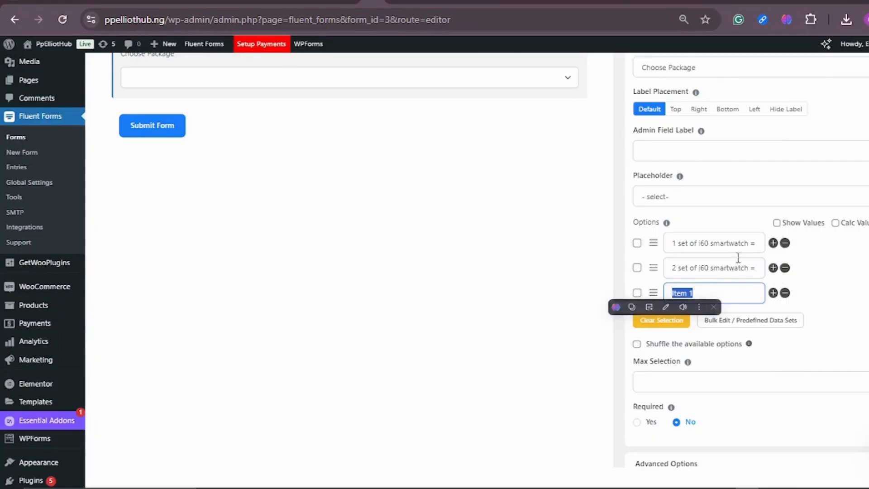
pyautogui.press('BackSpace')
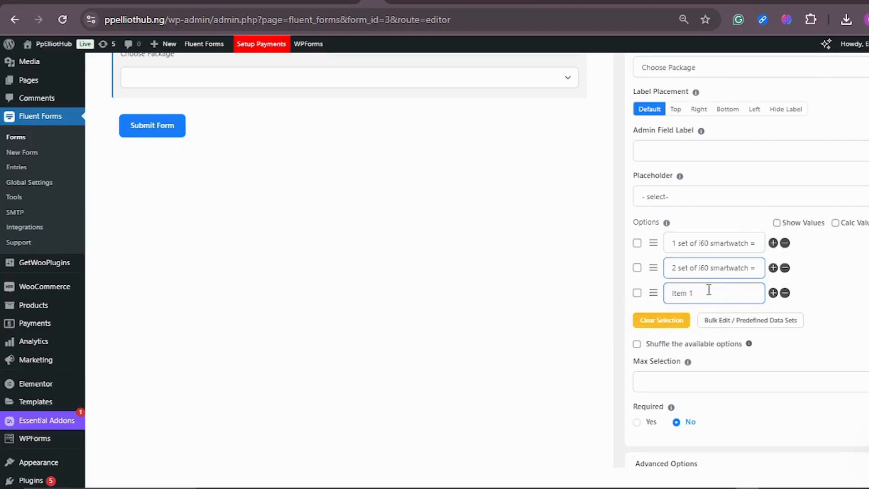
pyautogui.click(785, 293)
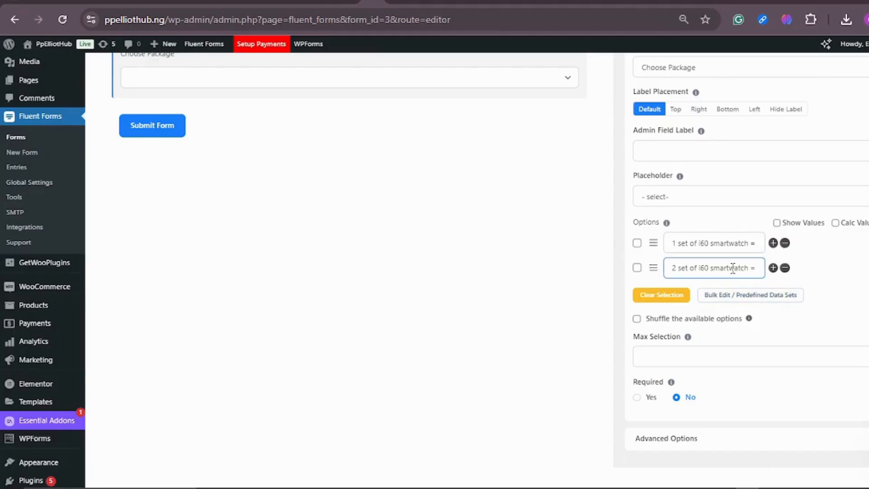
# Step: Save the form with the Choose Package field required and limited to a maximum selection of 1
pyautogui.scroll(-1, 733, 267)
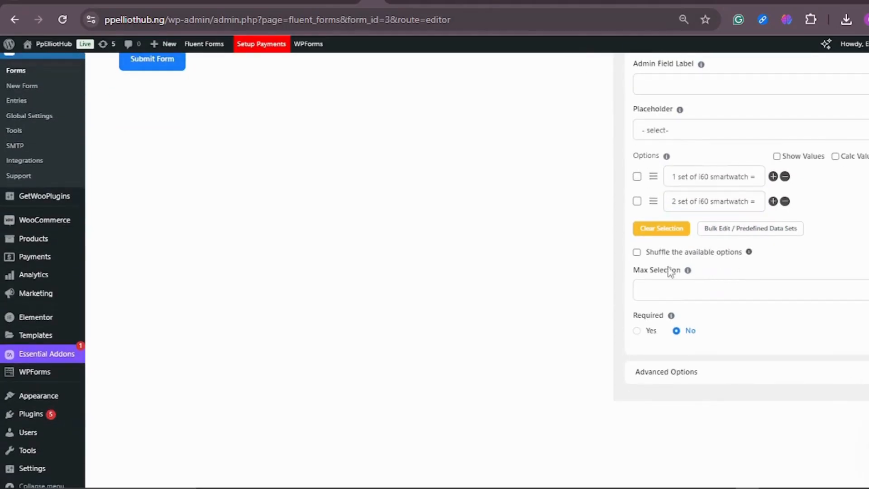
pyautogui.click(709, 285)
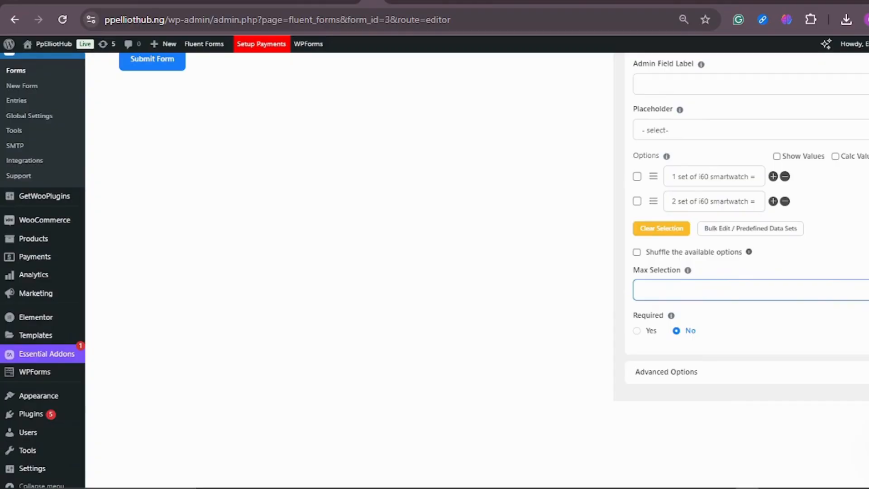
pyautogui.write('1')
pyautogui.scroll(-1, 747, 295)
pyautogui.click(637, 317)
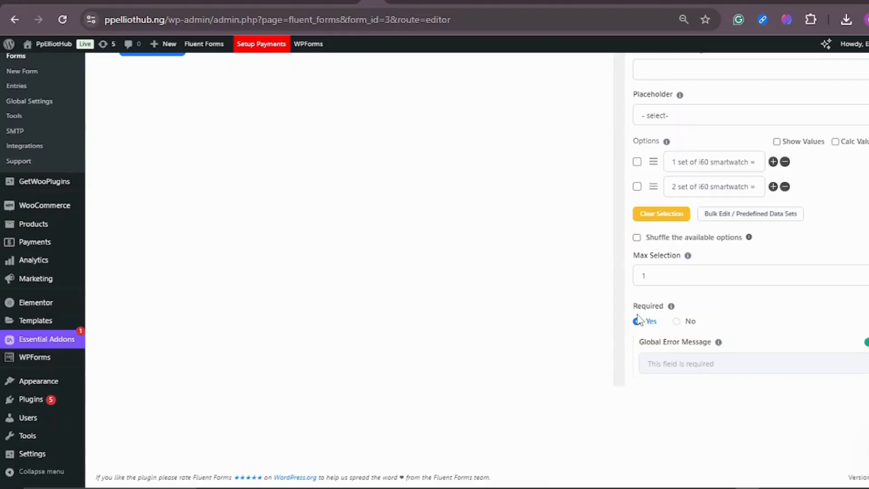
pyautogui.scroll(3, 448, 181)
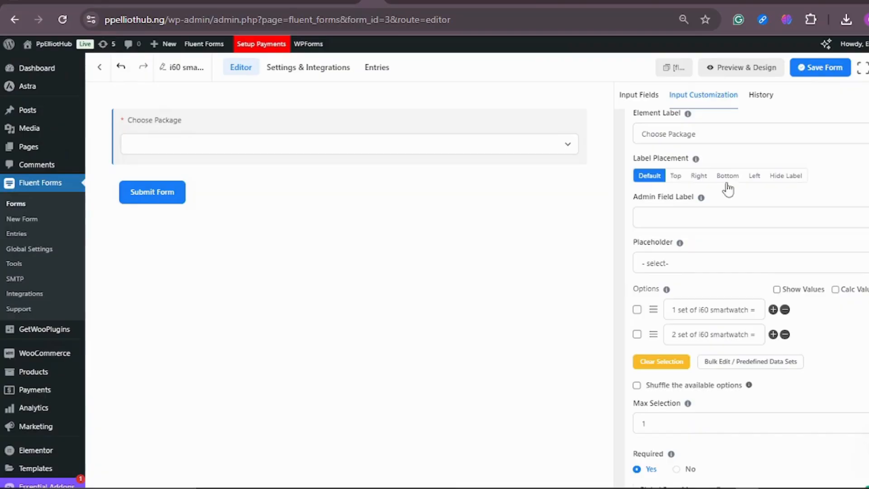
pyautogui.click(821, 69)
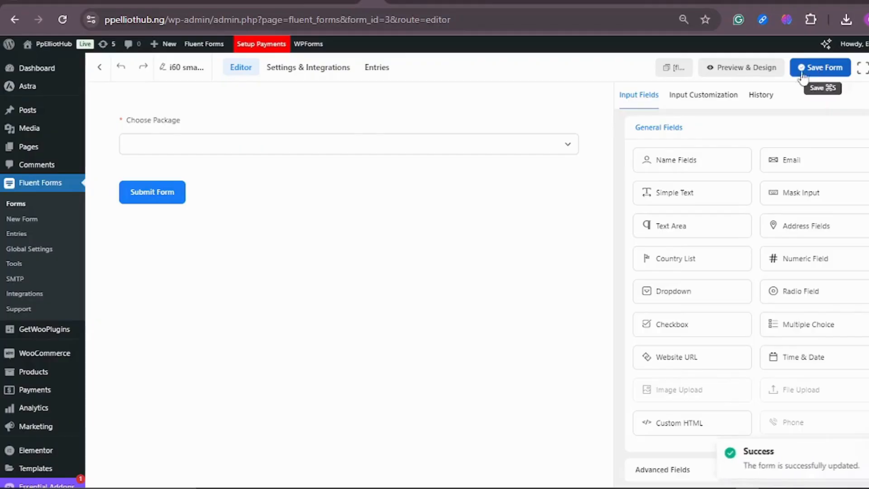
# Step: Add a Dropdown field directly below the Choose Package field
pyautogui.click(568, 147)
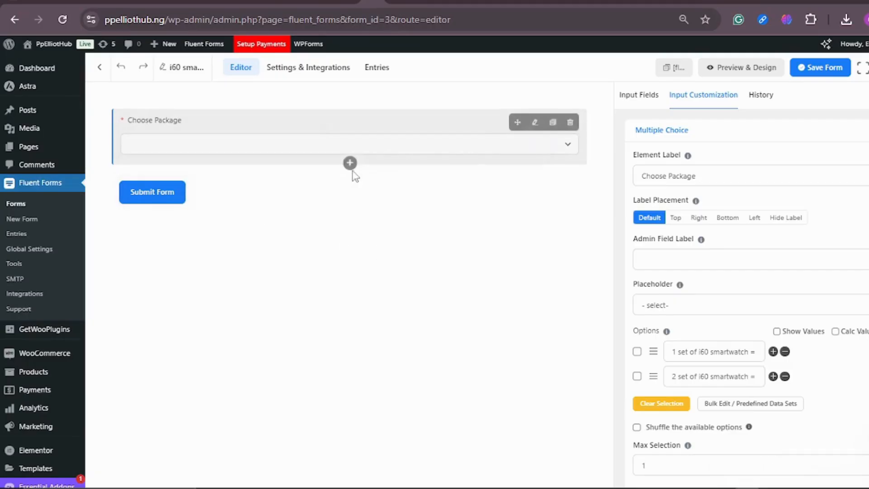
pyautogui.click(349, 163)
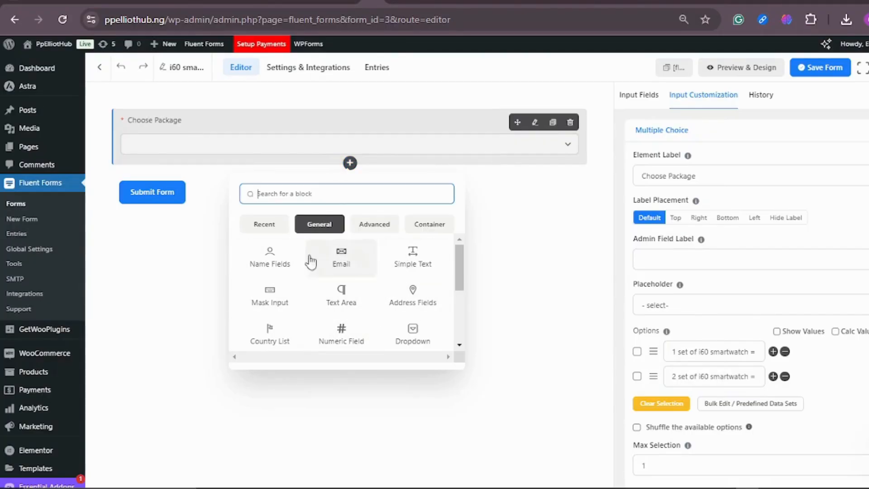
pyautogui.scroll(-2, 409, 284)
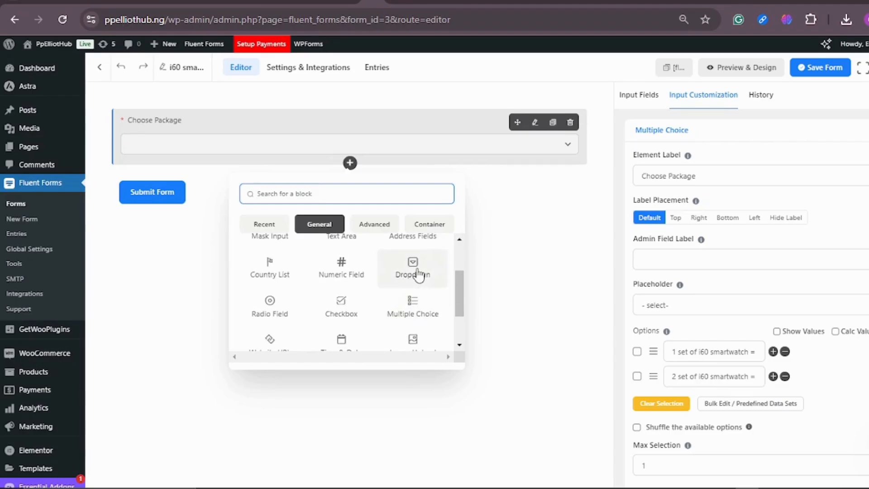
pyautogui.click(415, 276)
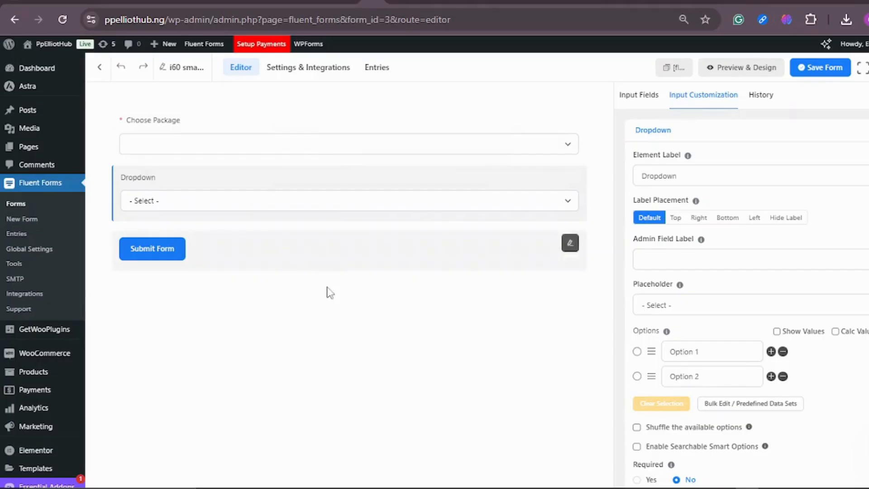
# Step: Change the new Dropdown field's element label to "Select colour"
pyautogui.moveTo(532, 201)
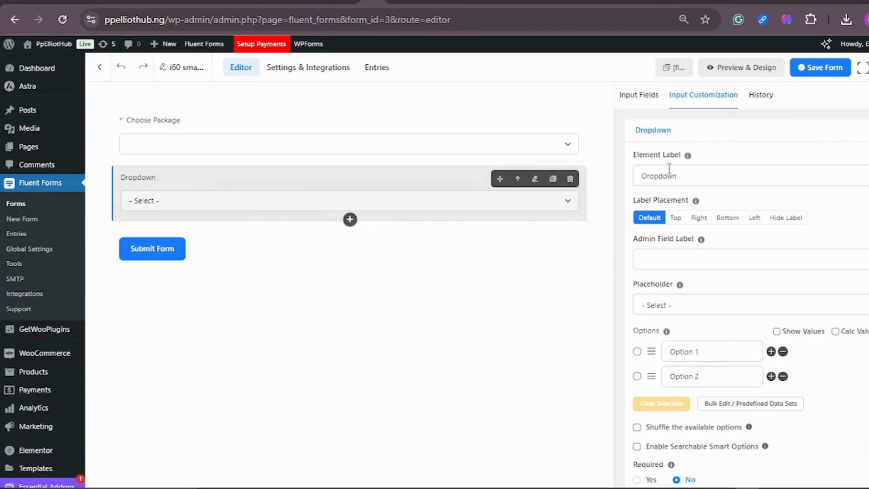
pyautogui.click(698, 174)
pyautogui.press('BackSpace')
pyautogui.press('BackSpace')
pyautogui.press('BackSpace')
pyautogui.press('BackSpace')
pyautogui.press('BackSpace')
pyautogui.press('BackSpace')
pyautogui.press('BackSpace')
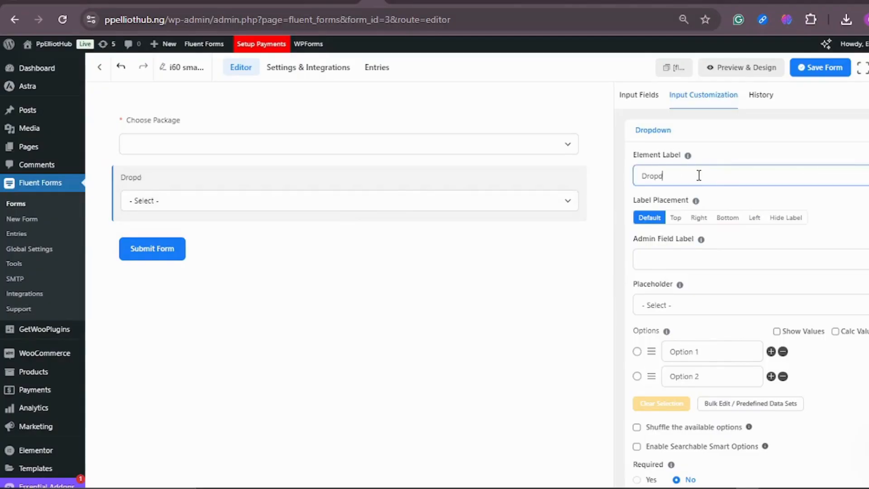
pyautogui.write('S')
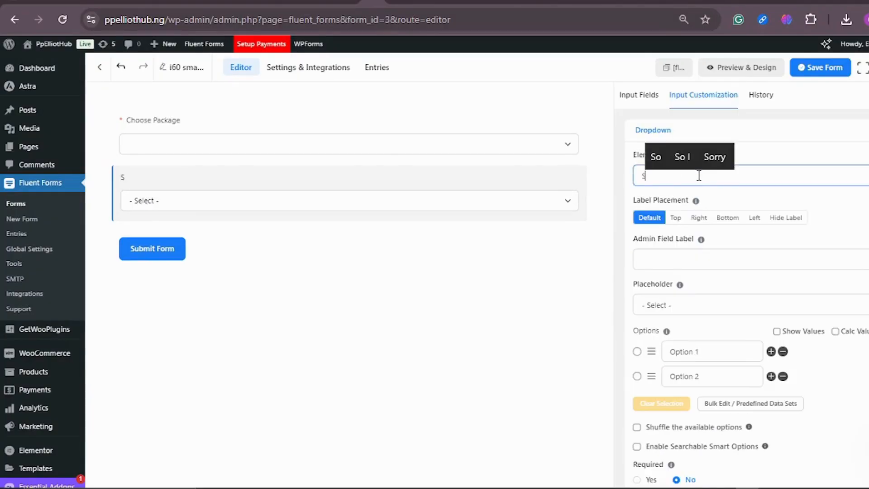
pyautogui.write('elect colour')
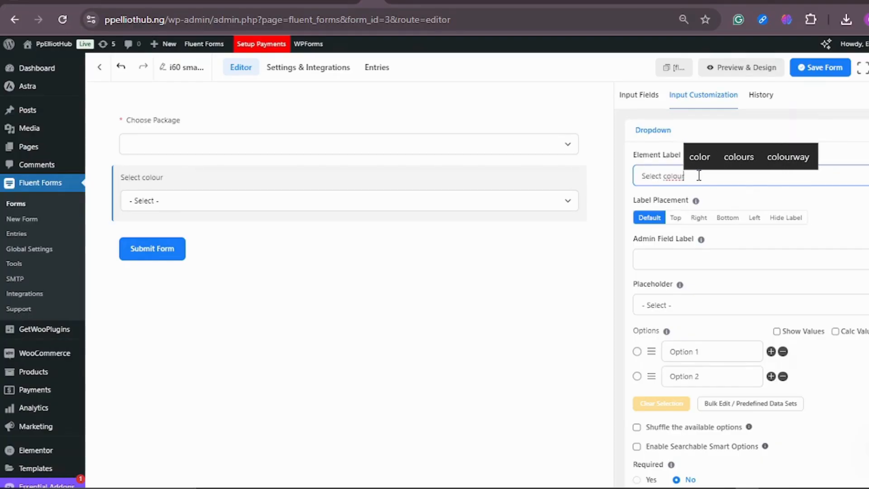
pyautogui.click(692, 306)
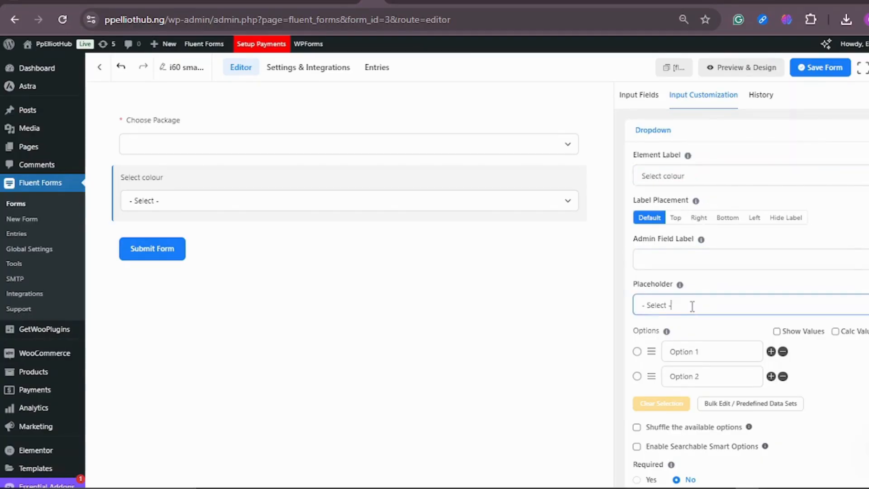
# Step: Duplicate the Select colour dropdown and relabel the upper copy "Choose Package", copying the Multiple Choice field's label
pyautogui.scroll(-1, 695, 306)
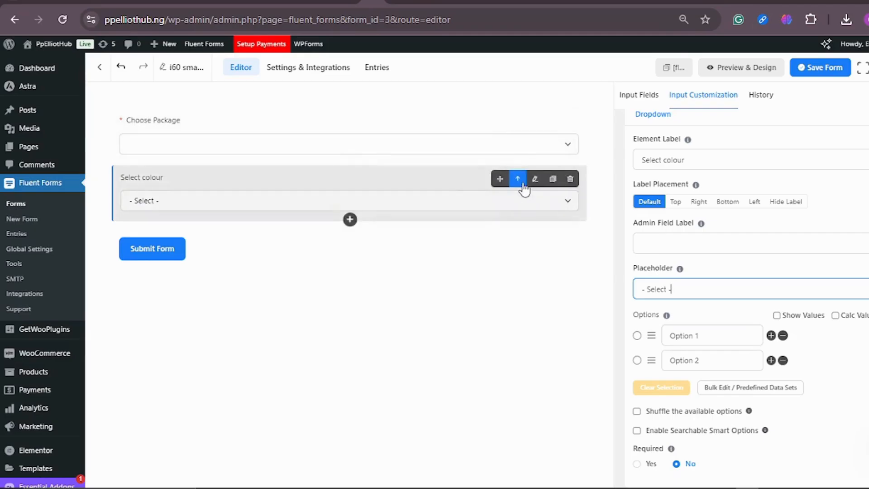
pyautogui.click(552, 181)
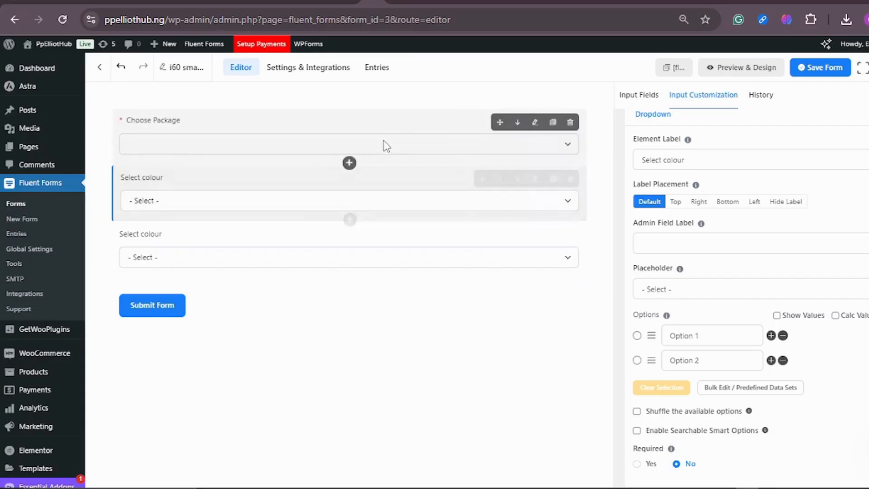
pyautogui.click(390, 147)
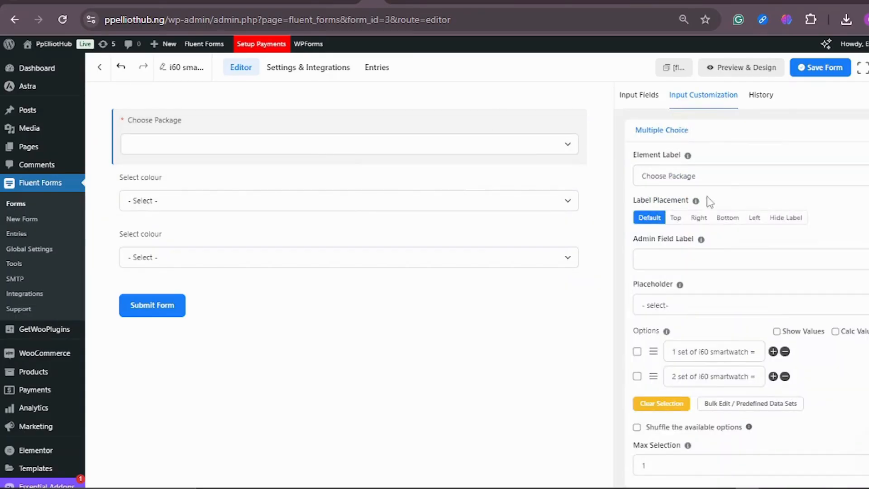
pyautogui.moveTo(701, 176); pyautogui.dragTo(643, 181)
pyautogui.hotkey('ctrl', 'c')
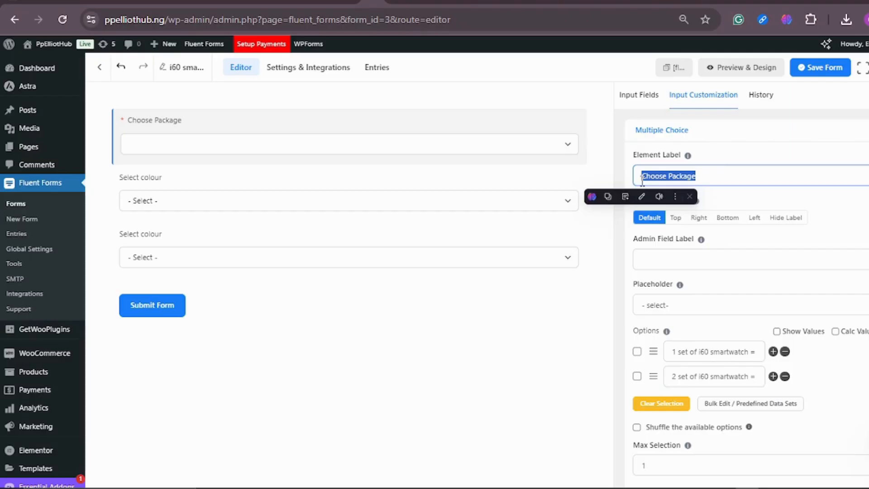
pyautogui.click(411, 196)
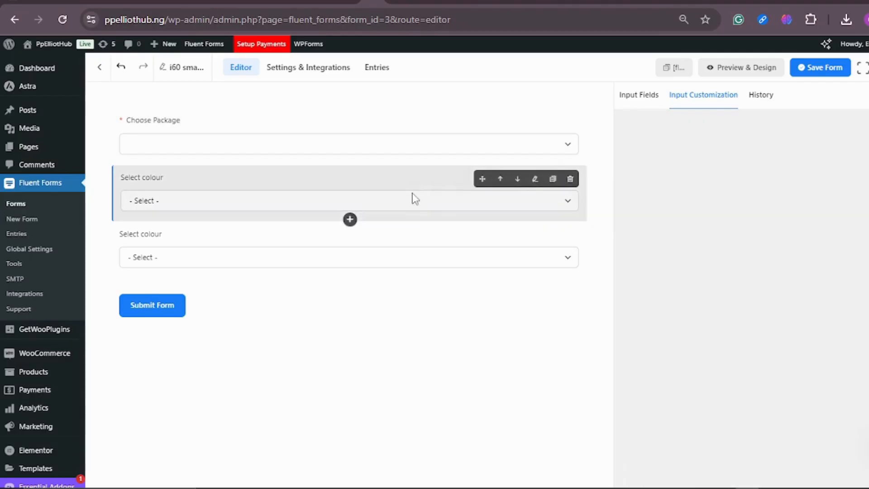
pyautogui.moveTo(696, 176); pyautogui.dragTo(636, 177)
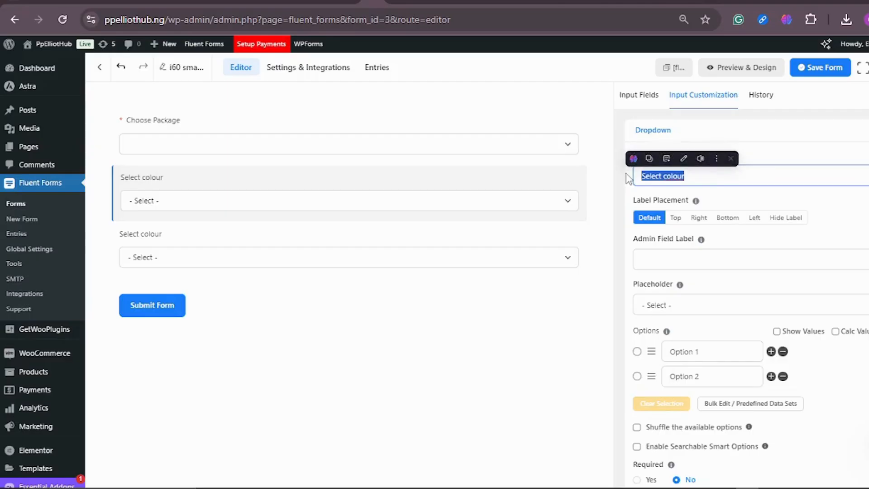
pyautogui.hotkey('ctrl', 'v')
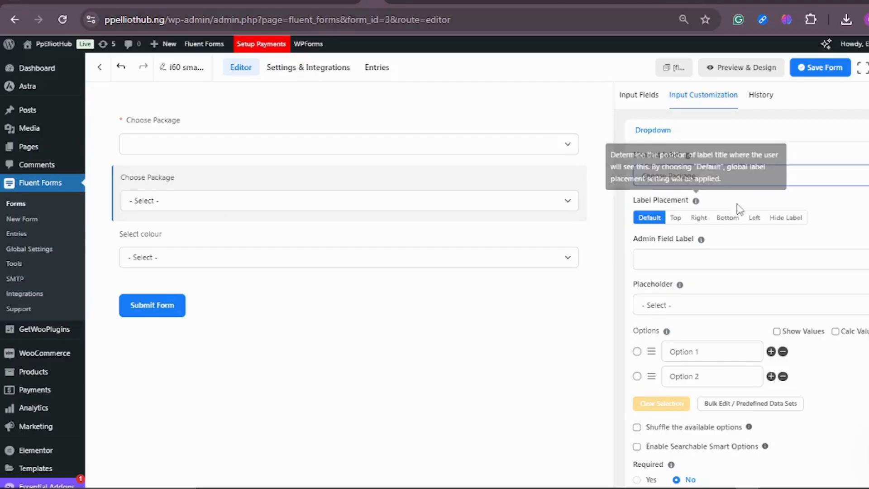
# Step: Replace the Choose Package dropdown's first option with the Multiple Choice field's first option, "1 set of i60 smartwatch = 45,000 + Free Delivery"
pyautogui.click(481, 140)
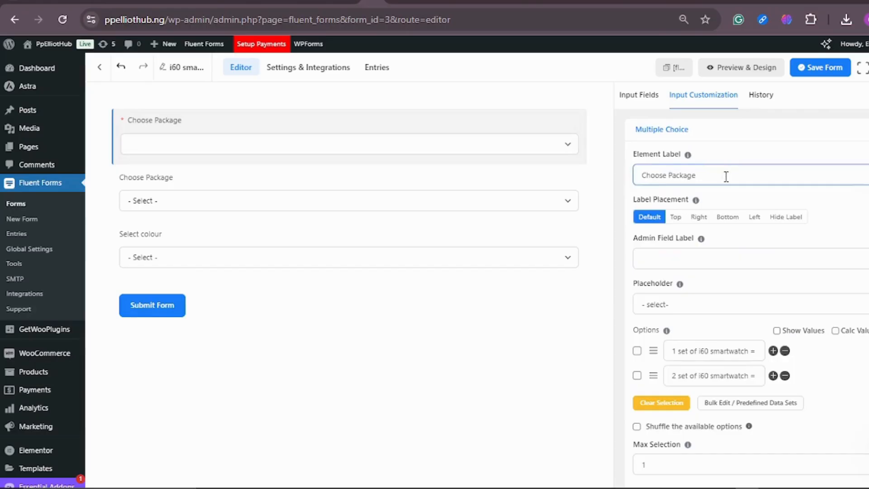
pyautogui.scroll(-2, 724, 181)
pyautogui.scroll(-1, 699, 245)
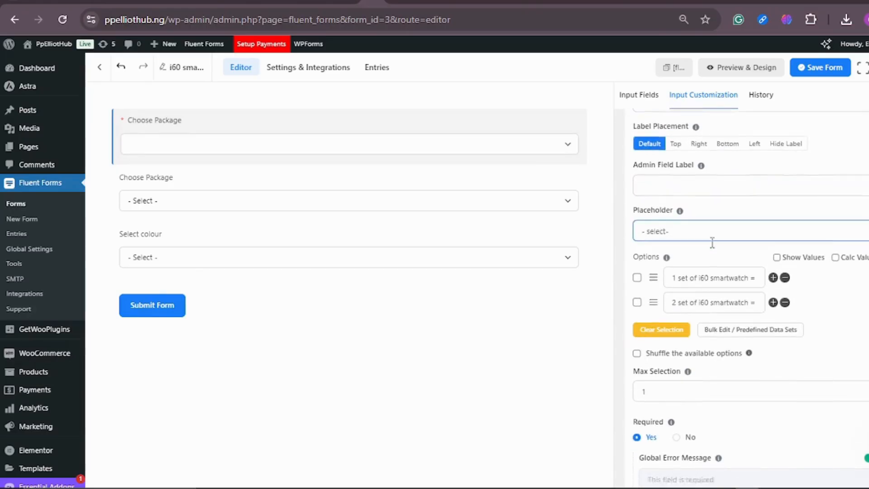
pyautogui.tripleClick(709, 251)
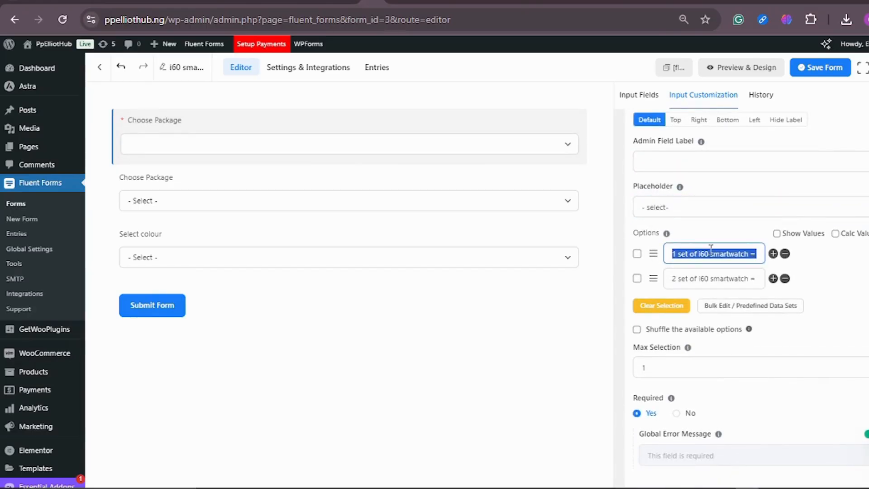
pyautogui.click(379, 199)
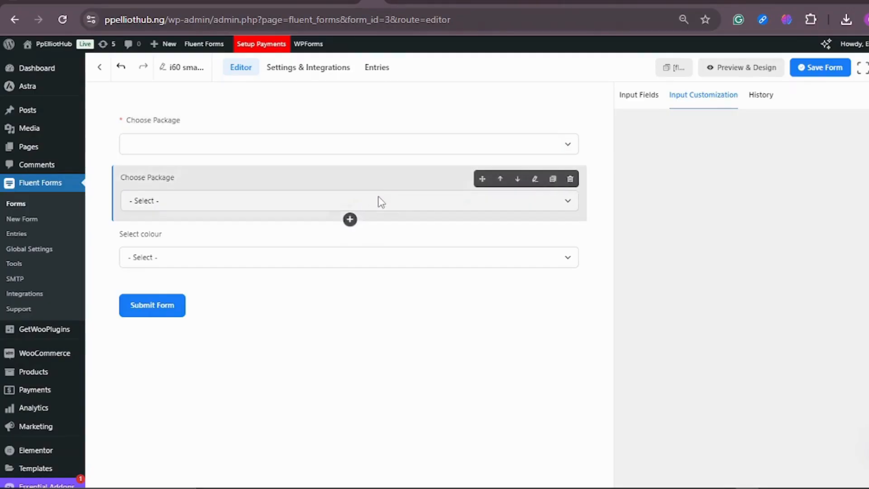
pyautogui.click(713, 351)
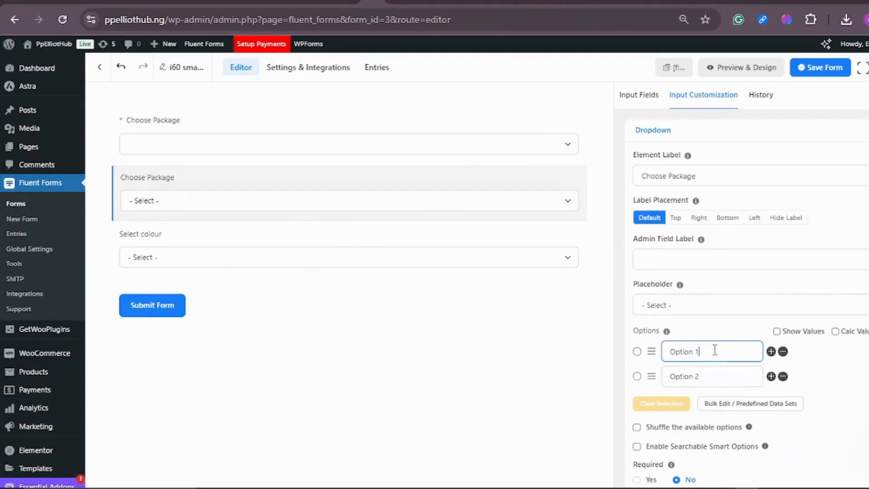
pyautogui.tripleClick(715, 349)
pyautogui.hotkey('ctrl', 'v')
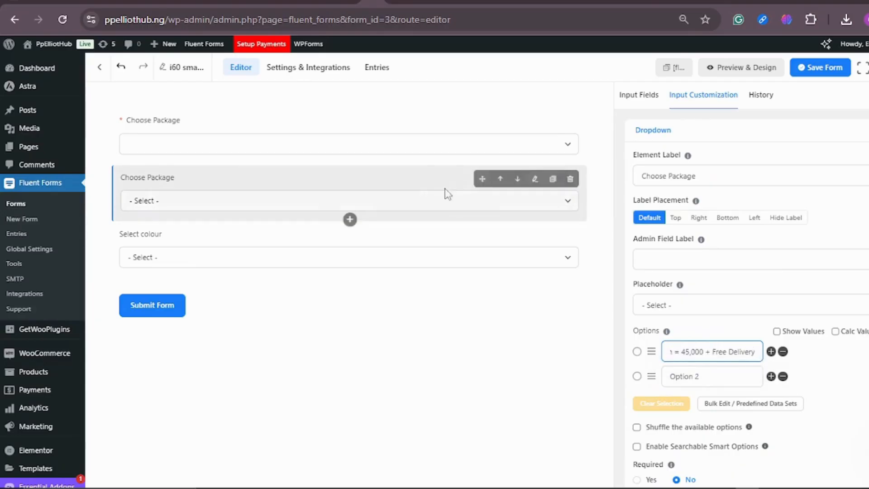
# Step: Replace the Choose Package dropdown's second option with the Multiple Choice field's second option, "2 set of i60 smartwatch = 90,000 + Free Delivery"
pyautogui.click(402, 144)
pyautogui.scroll(-2, 770, 302)
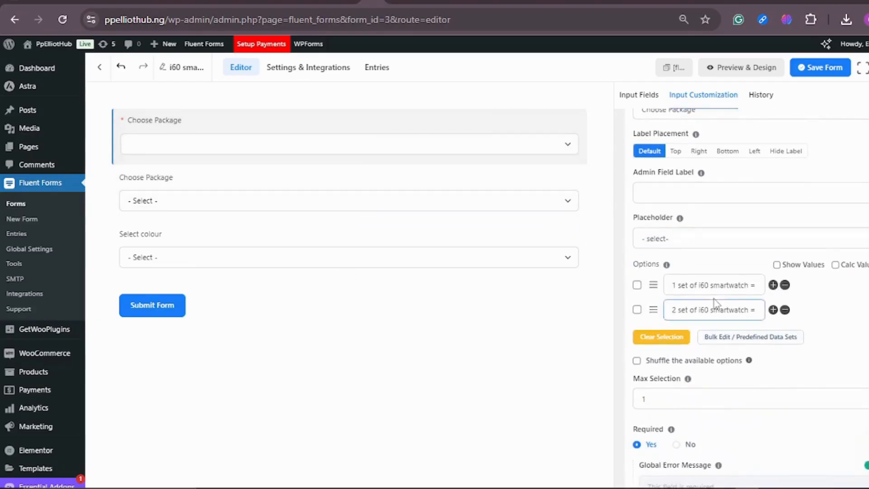
pyautogui.tripleClick(717, 309)
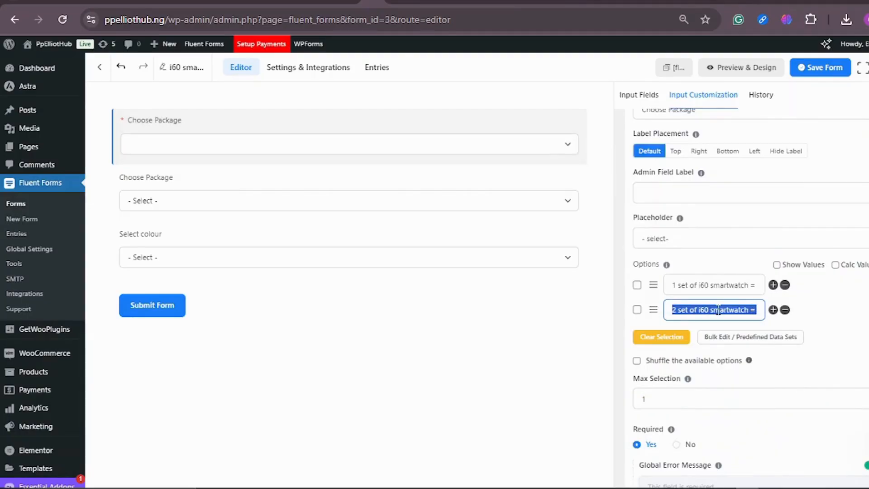
pyautogui.click(389, 178)
pyautogui.tripleClick(714, 376)
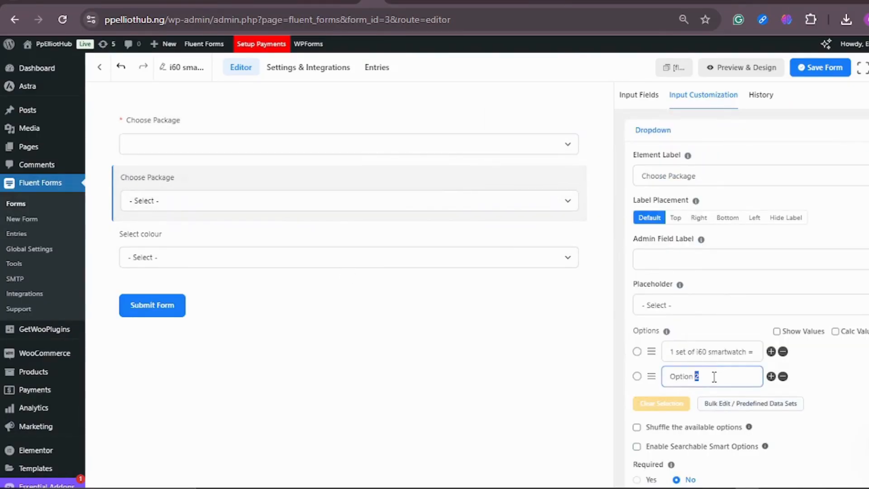
pyautogui.hotkey('ctrl', 'v')
# Step: Delete the original Multiple Choice version of the Choose Package field from the form
pyautogui.moveTo(491, 135)
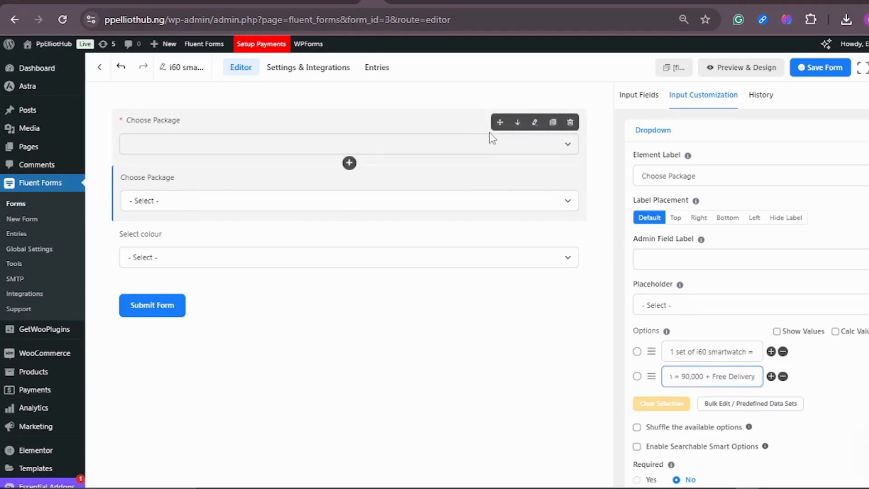
pyautogui.click(572, 123)
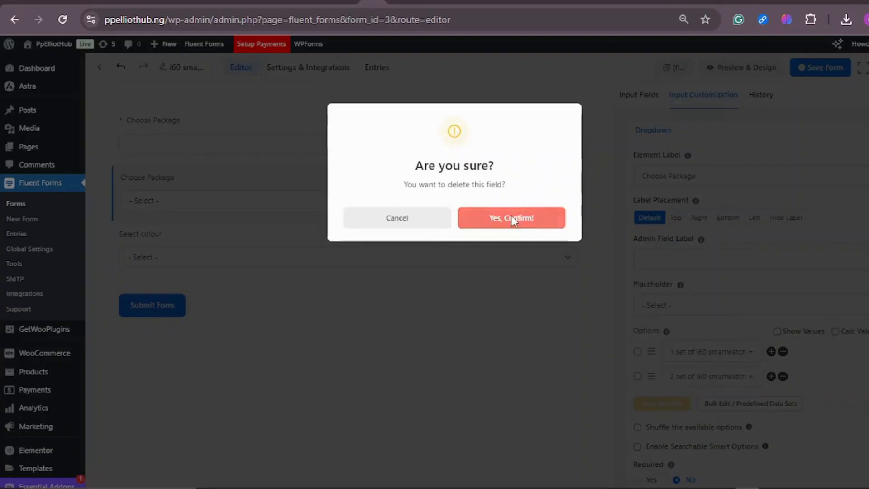
pyautogui.click(511, 218)
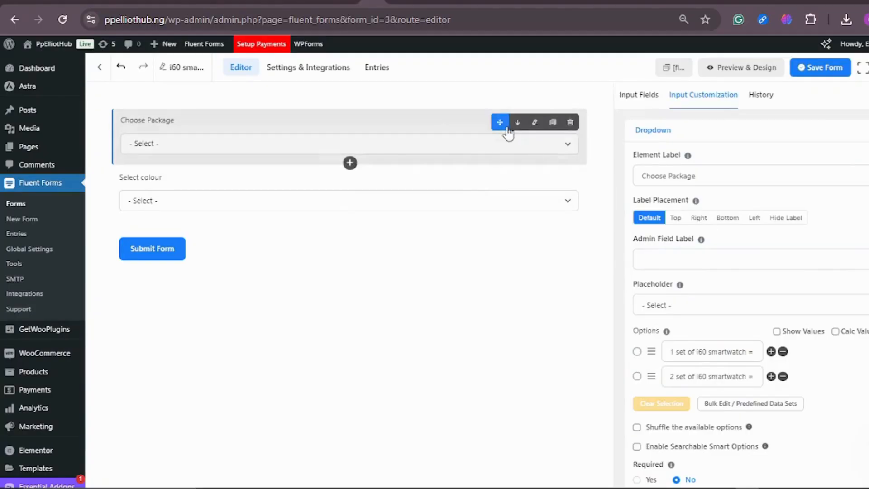
# Step: Make the Choose Package dropdown a required field
pyautogui.scroll(-2, 738, 233)
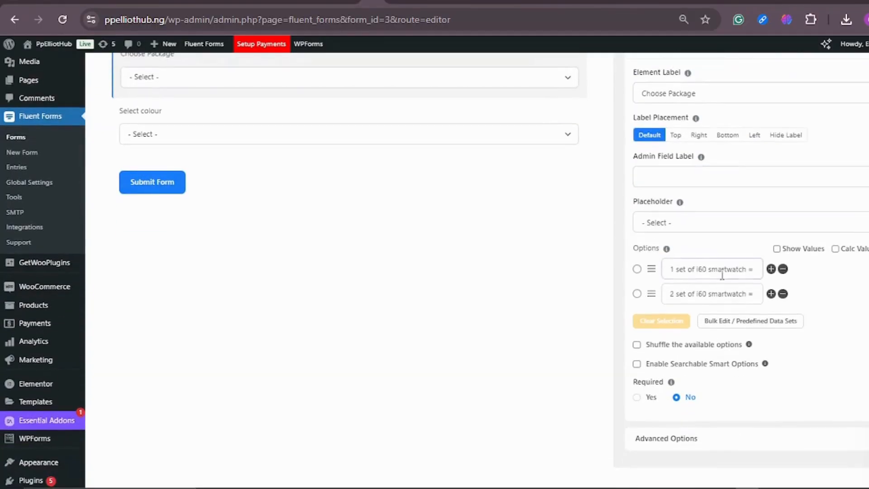
pyautogui.click(637, 399)
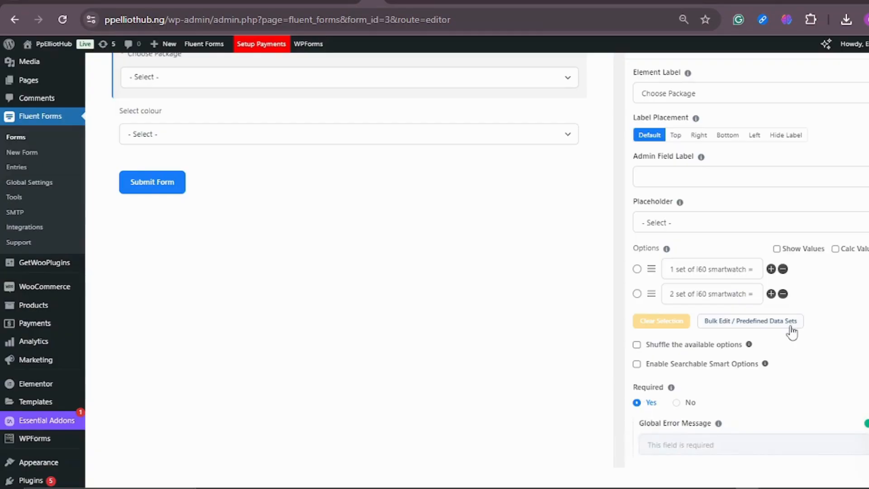
pyautogui.scroll(-1, 788, 325)
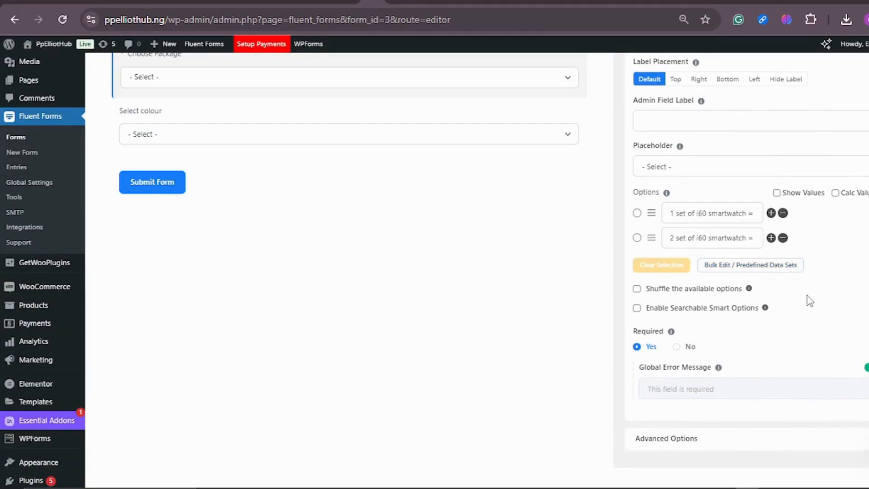
pyautogui.scroll(-2, 808, 301)
pyautogui.scroll(5, 604, 230)
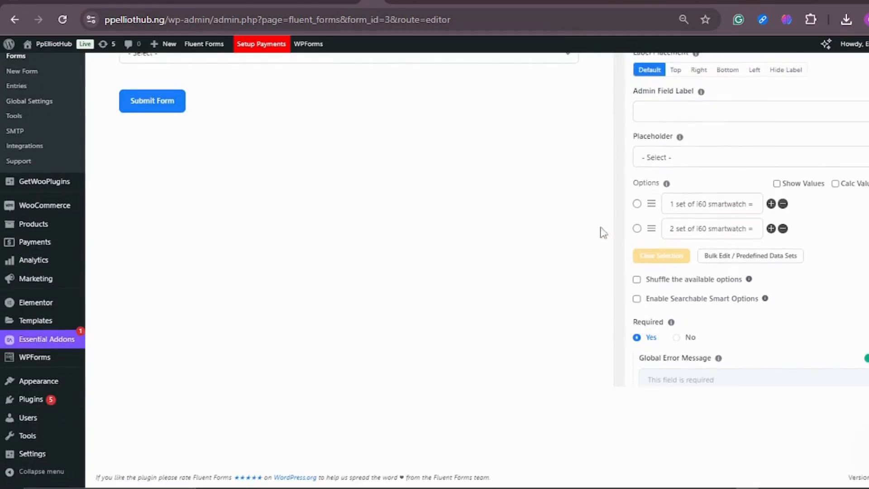
# Step: Replace the first option of the Select colour dropdown with "black set"
pyautogui.click(430, 186)
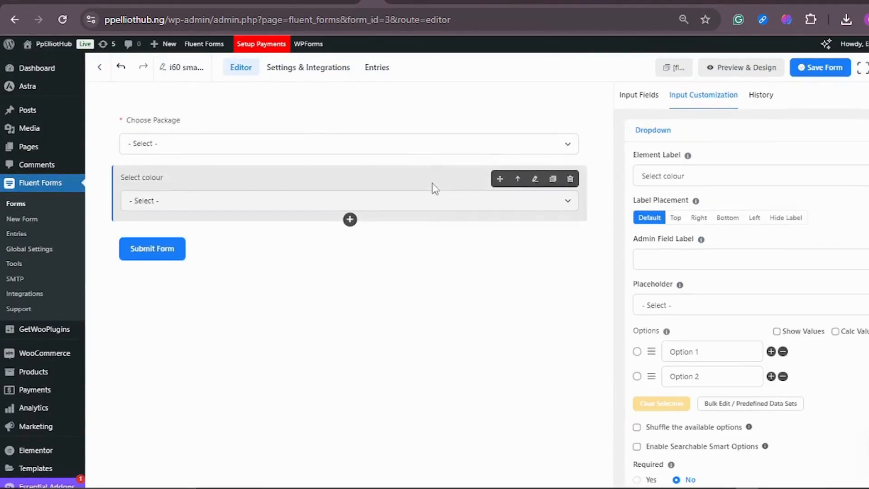
pyautogui.scroll(-3, 706, 138)
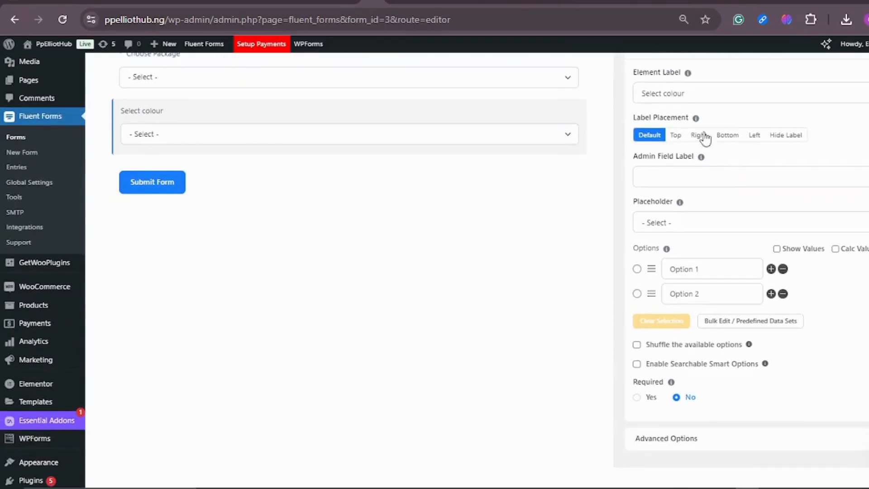
pyautogui.scroll(-1, 727, 201)
pyautogui.click(724, 190)
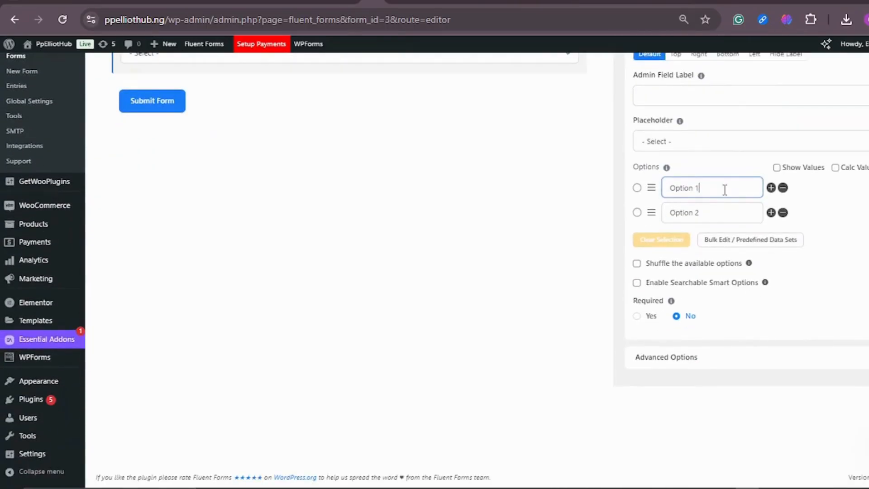
pyautogui.press('BackSpace')
pyautogui.press('BackSpace')
pyautogui.press('BackSpace')
pyautogui.press('BackSpace')
pyautogui.press('BackSpace')
pyautogui.press('BackSpace')
pyautogui.write('black set')
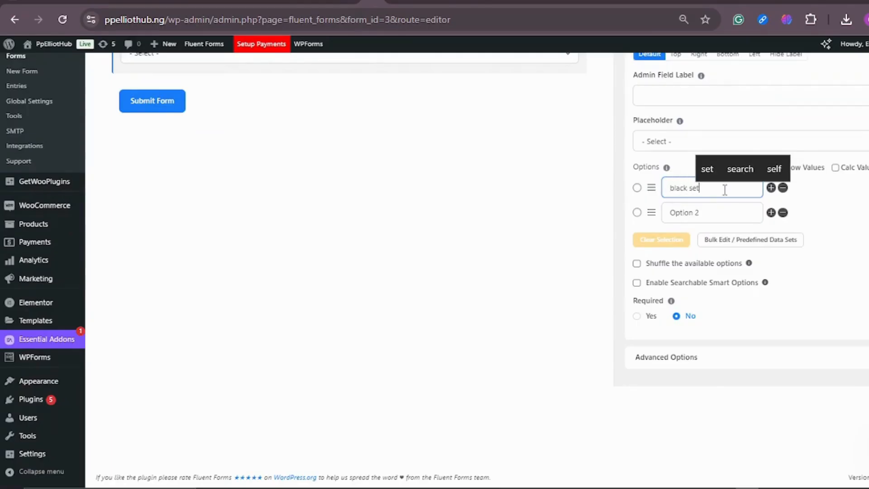
# Step: Set the Select colour dropdown's second option to "Gold set" and add a third option, "silver set"
pyautogui.click(724, 219)
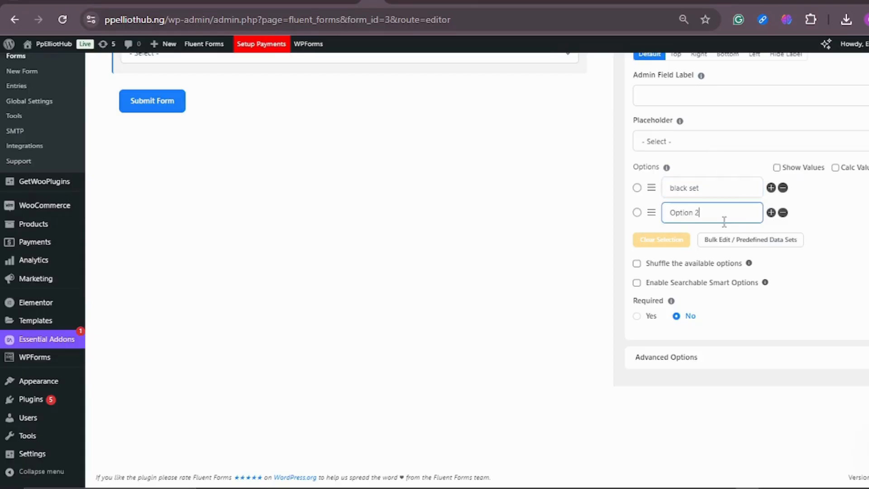
pyautogui.write('Gold set')
pyautogui.click(771, 212)
pyautogui.click(692, 238)
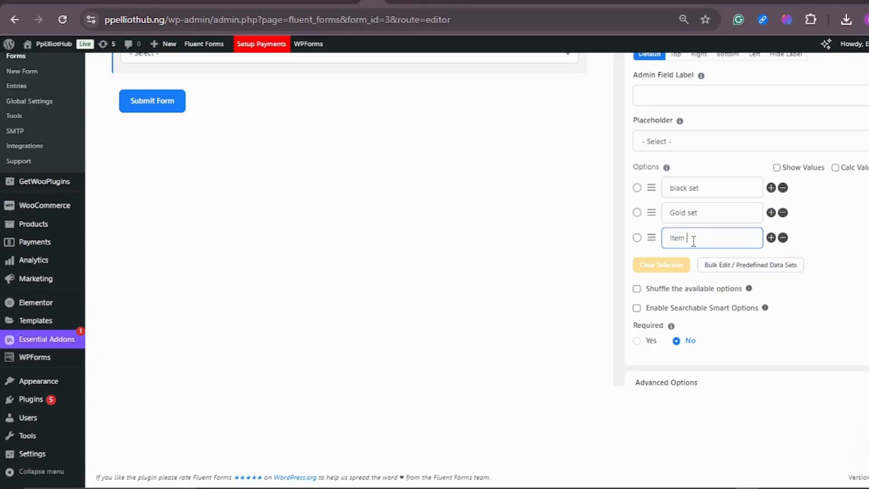
pyautogui.write('silver set')
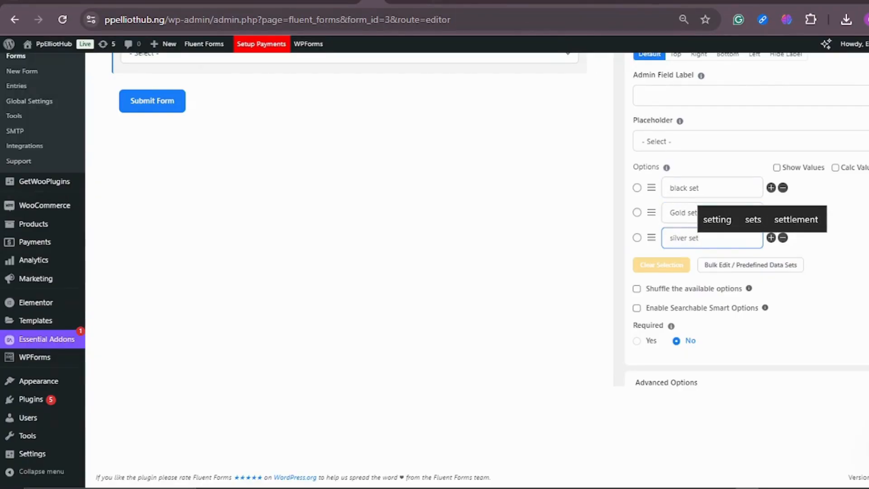
# Step: Switch to the i60 sales page in Elementor and examine which colour sets its product images offer
pyautogui.click(412, 2)
pyautogui.scroll(-15, 554, 194)
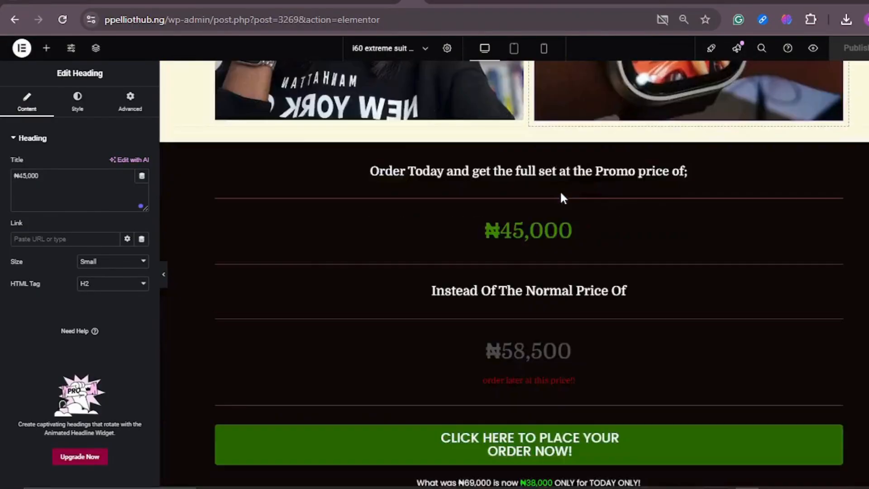
pyautogui.scroll(10, 561, 194)
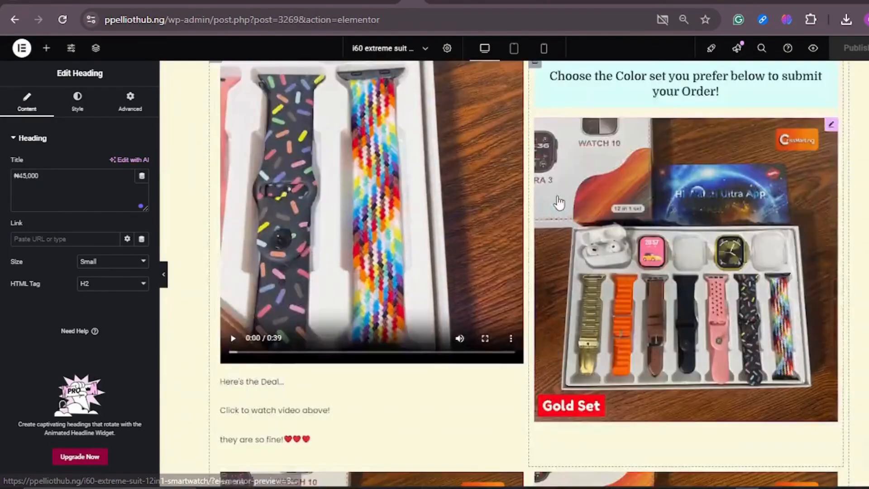
pyautogui.scroll(-12, 559, 202)
pyautogui.scroll(8, 556, 193)
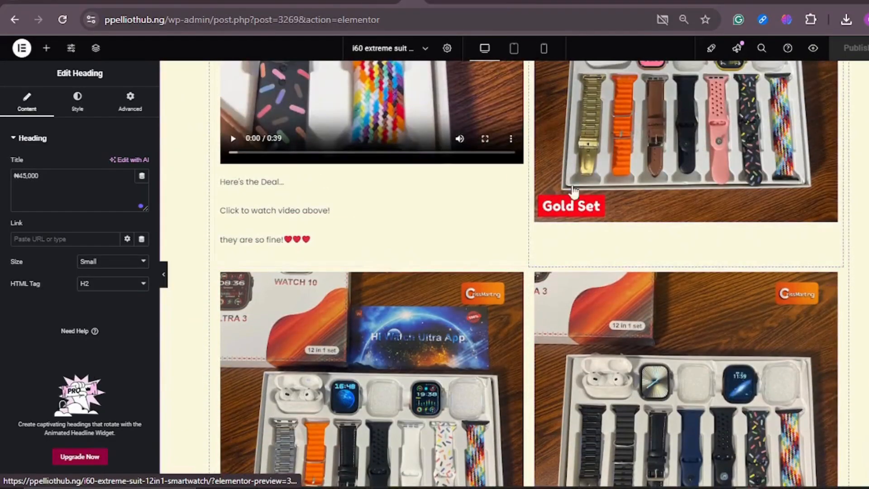
pyautogui.scroll(3, 574, 192)
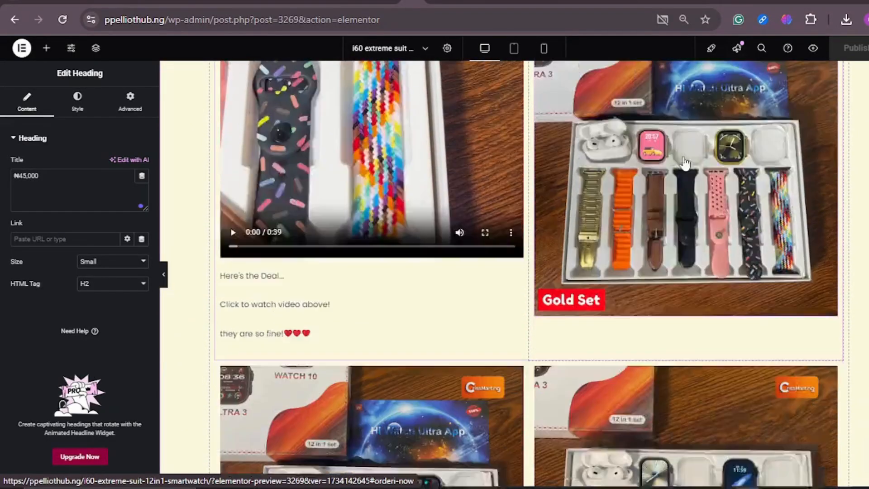
pyautogui.scroll(-5, 685, 163)
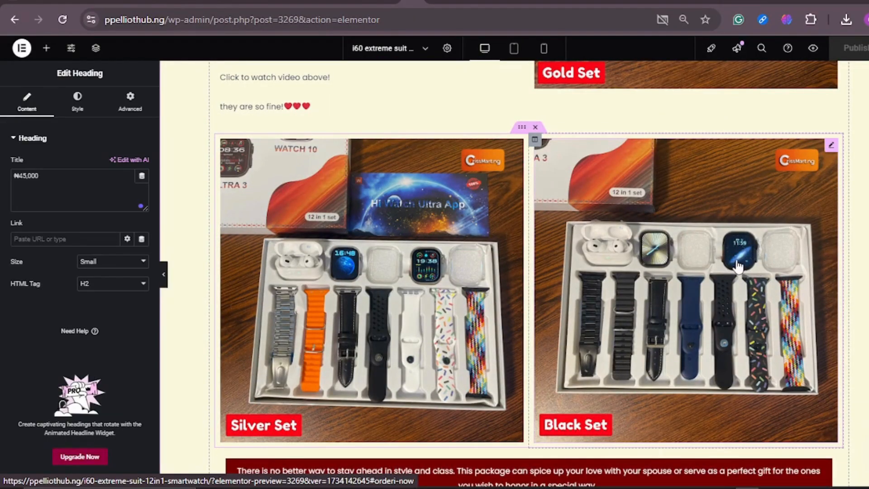
# Step: Return to the Fluent Forms editor and make the Select colour dropdown a required field
pyautogui.click(376, 3)
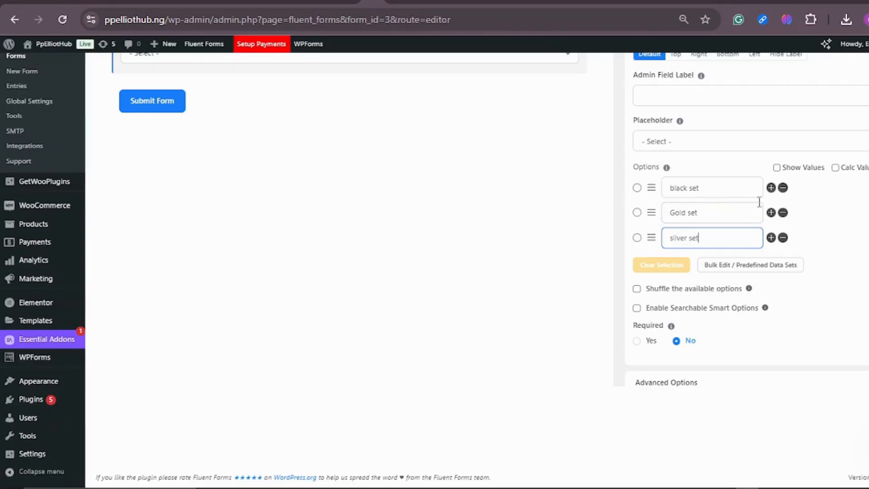
pyautogui.click(638, 343)
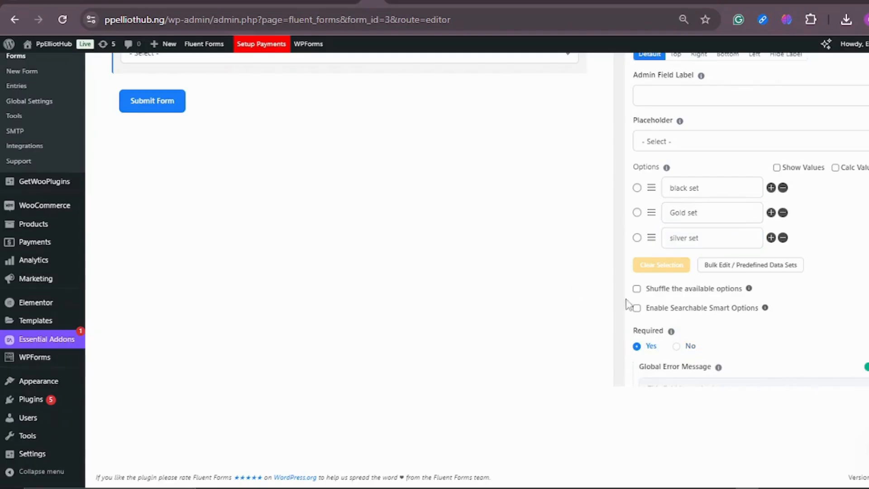
pyautogui.scroll(3, 377, 159)
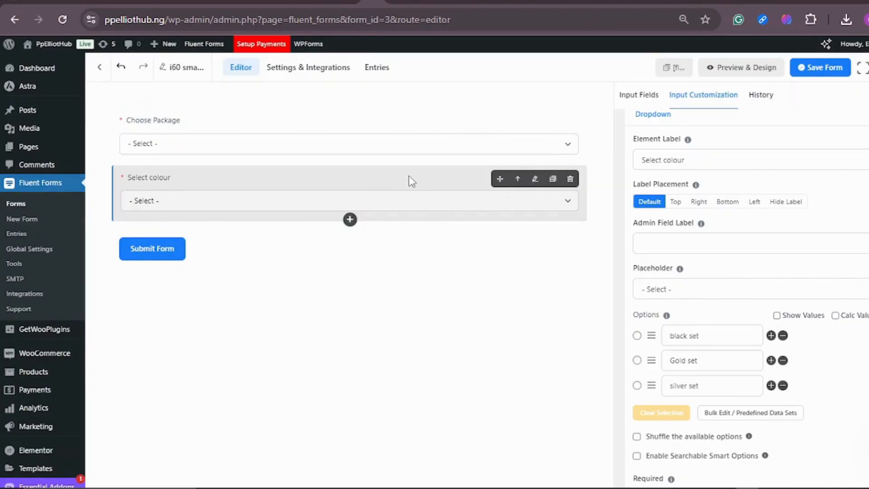
# Step: Add a Name Fields block directly below the Select colour dropdown
pyautogui.scroll(-2, 380, 184)
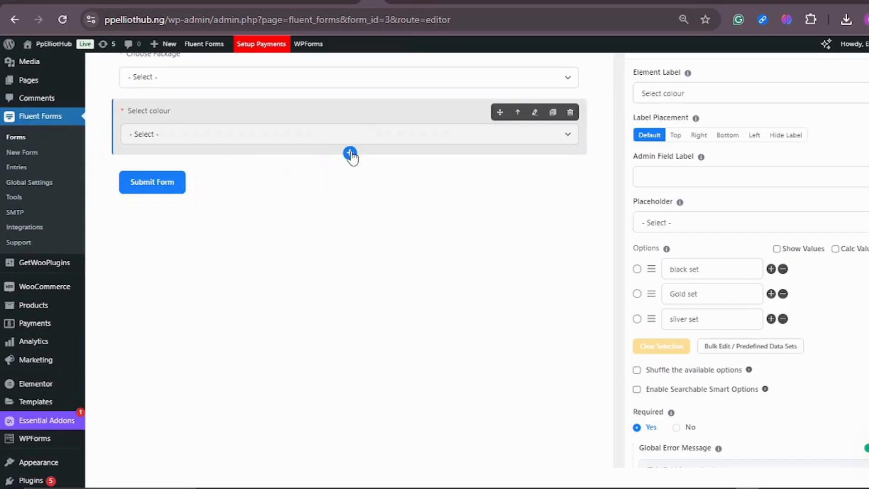
pyautogui.click(350, 152)
pyautogui.scroll(4, 272, 246)
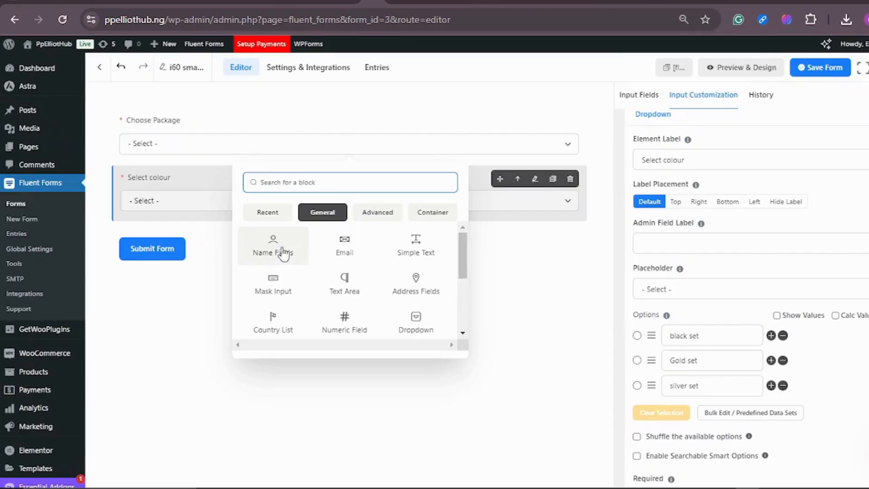
pyautogui.click(282, 252)
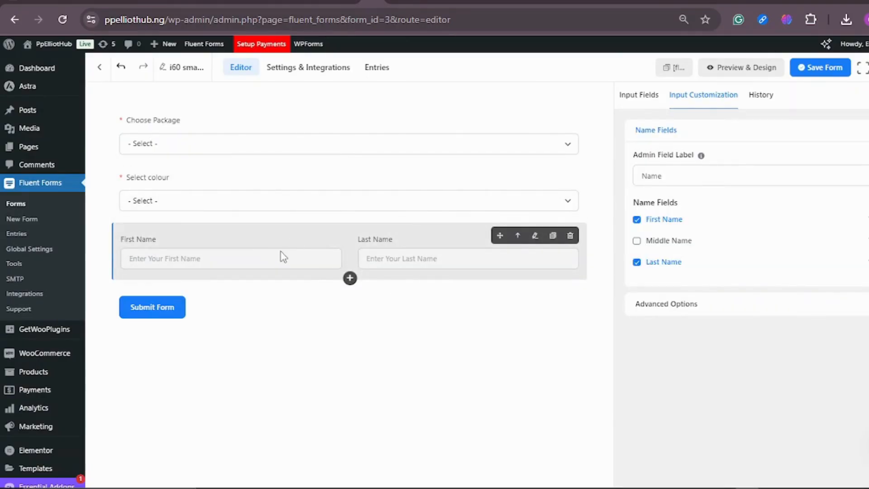
# Step: Set the name block's admin field label to "Full Name" and disable its Last Name field
pyautogui.click(248, 260)
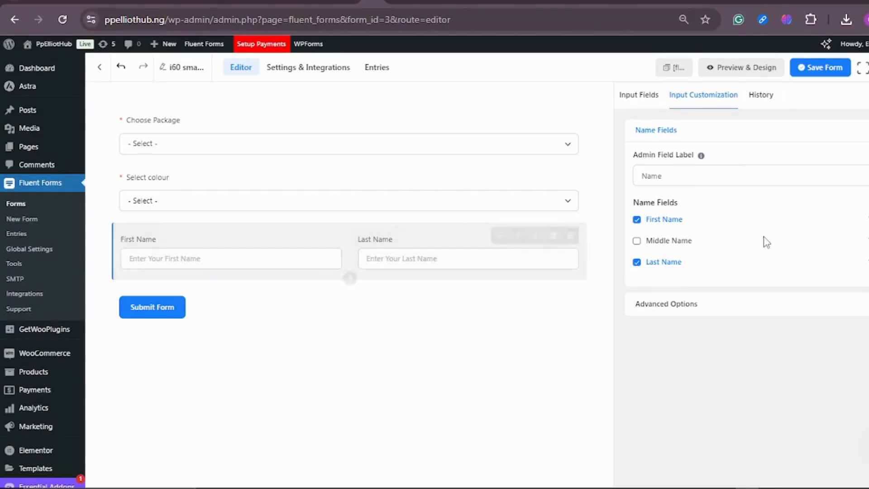
pyautogui.click(678, 180)
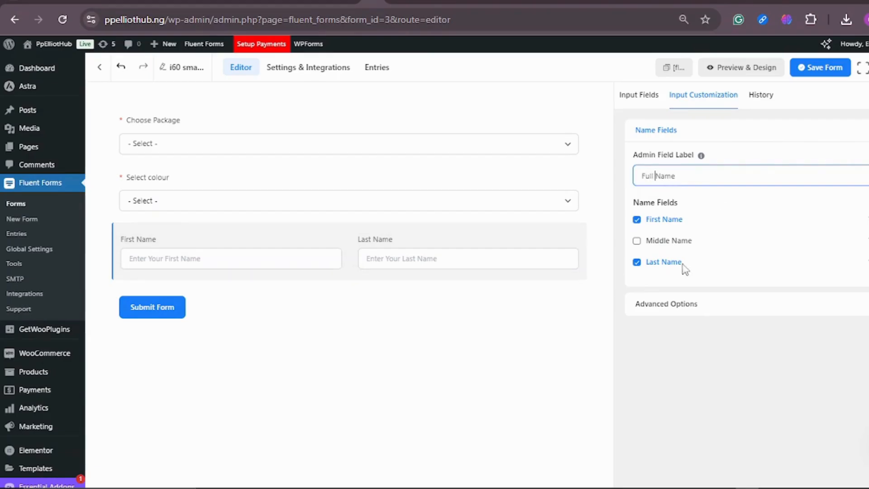
pyautogui.click(637, 262)
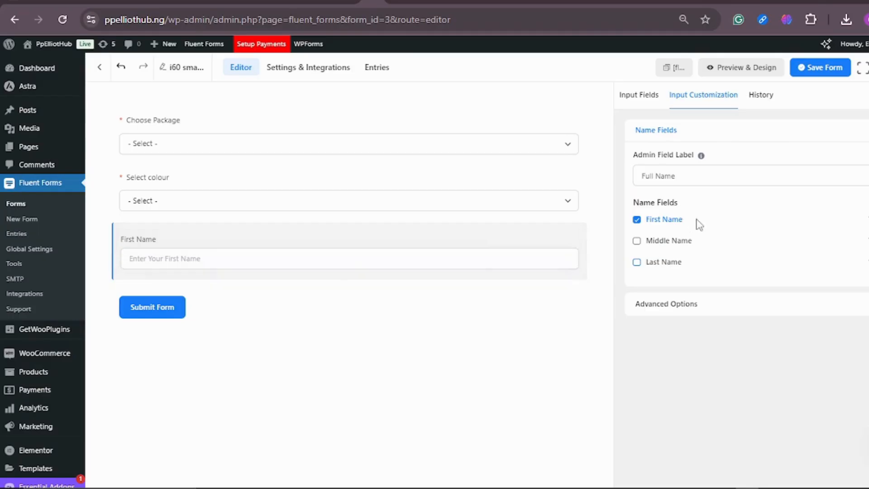
# Step: Open the First Name field's settings and change its label to "First Full Name"
pyautogui.click(868, 222)
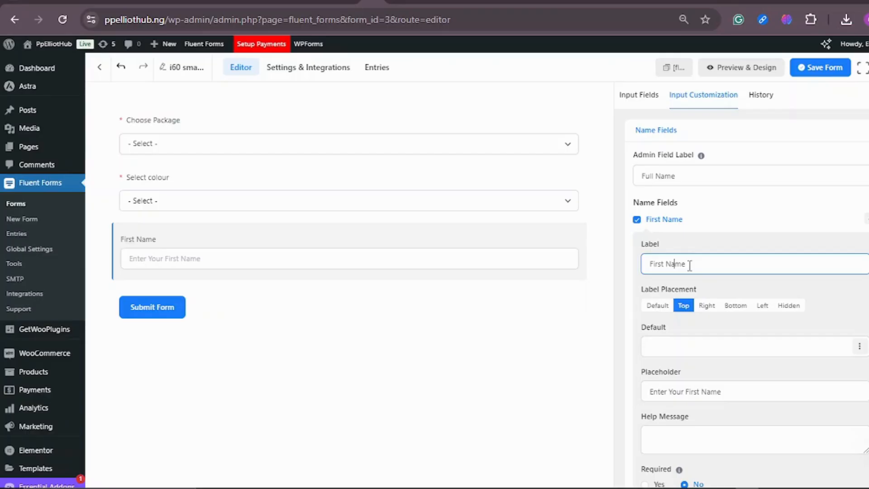
pyautogui.write('Full')
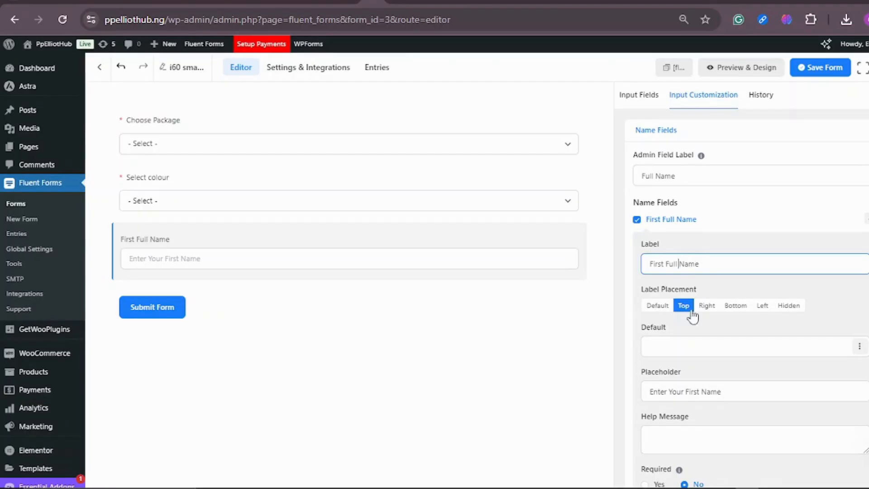
pyautogui.scroll(-5, 757, 288)
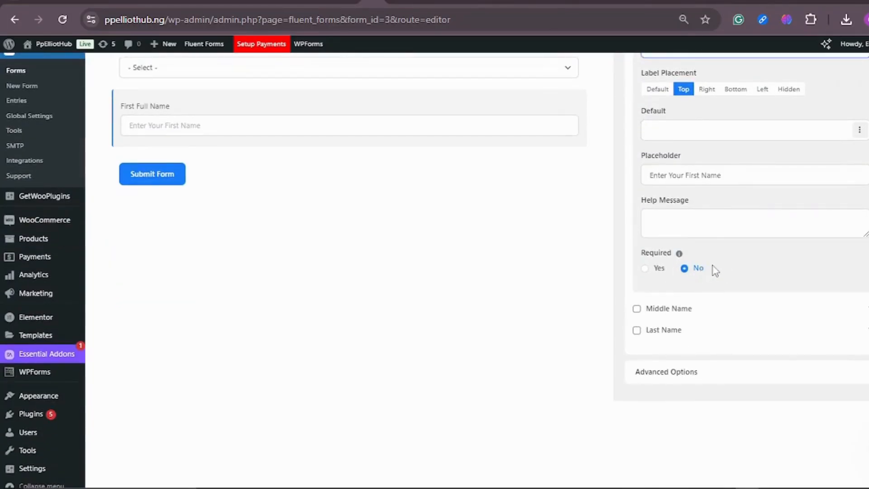
pyautogui.scroll(5, 712, 267)
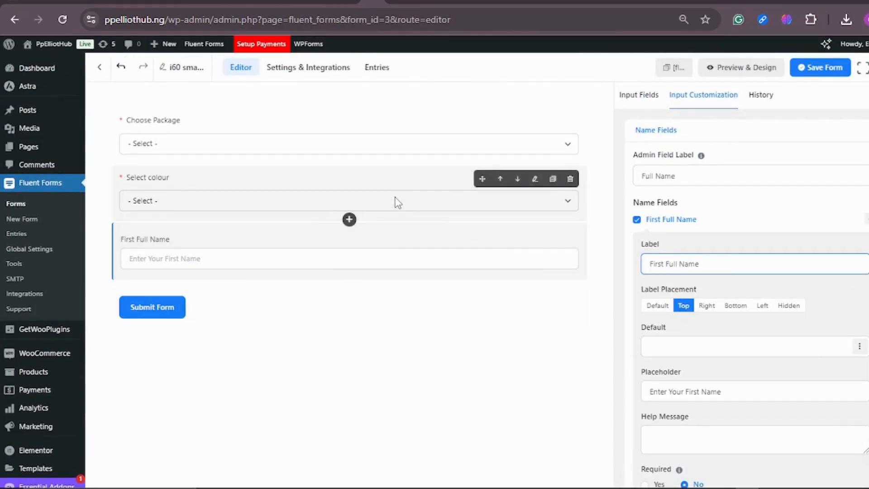
# Step: Try to add a Phone block directly below the First Full Name field
pyautogui.scroll(-5, 435, 147)
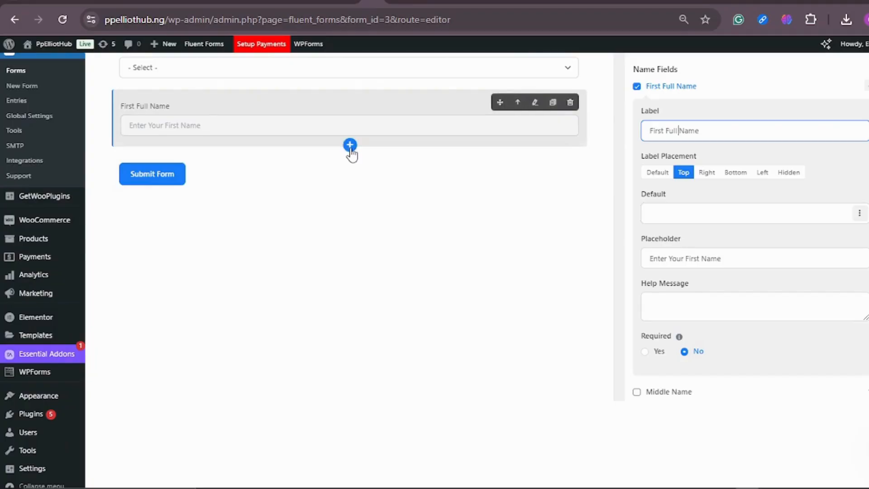
pyautogui.click(350, 145)
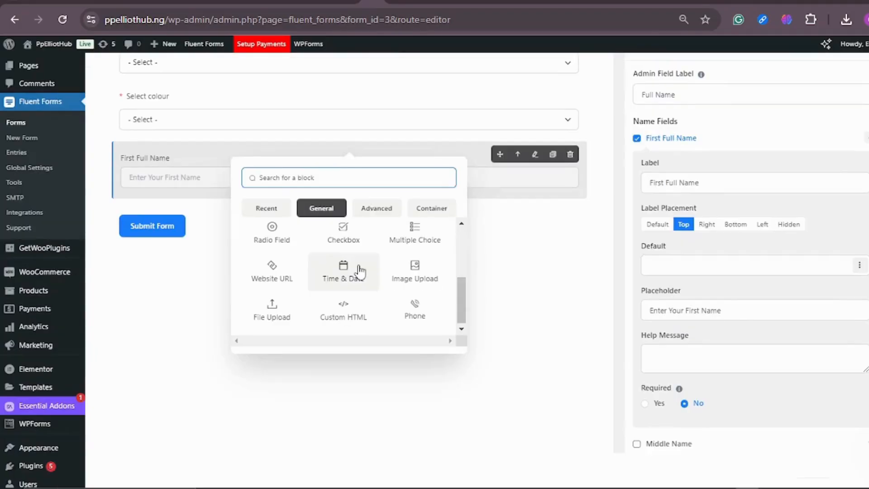
pyautogui.click(434, 311)
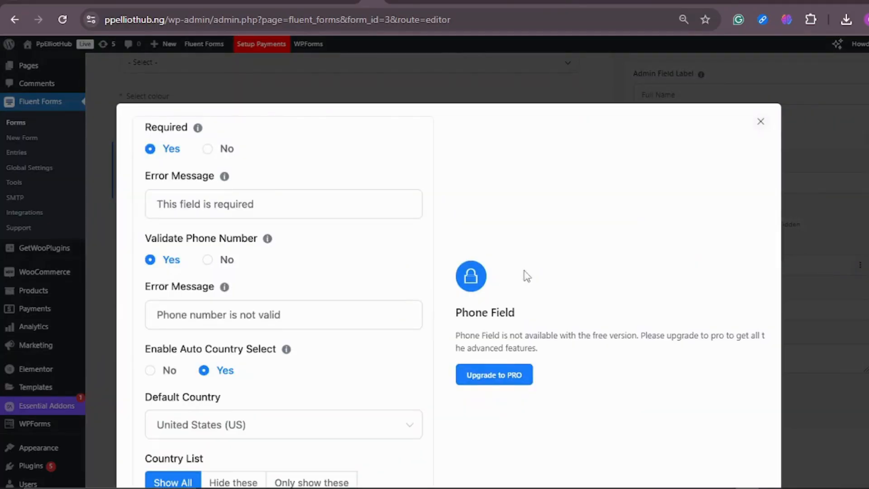
pyautogui.scroll(-2, 383, 275)
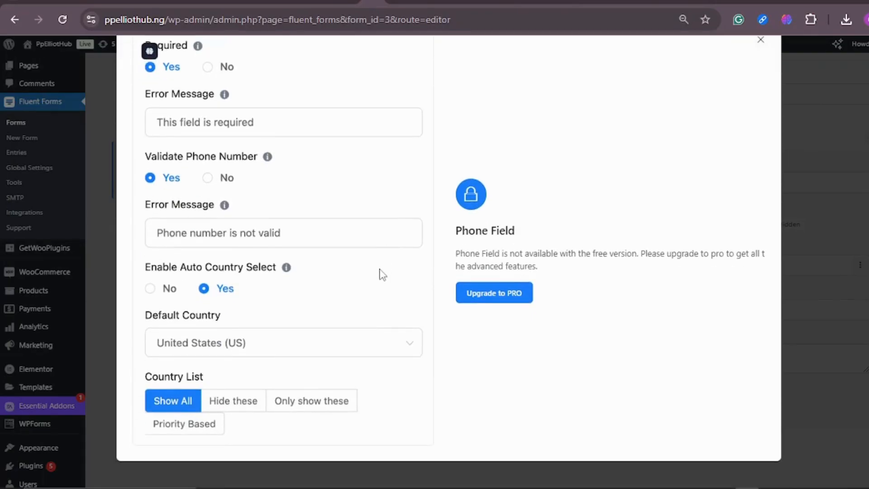
pyautogui.scroll(2, 371, 277)
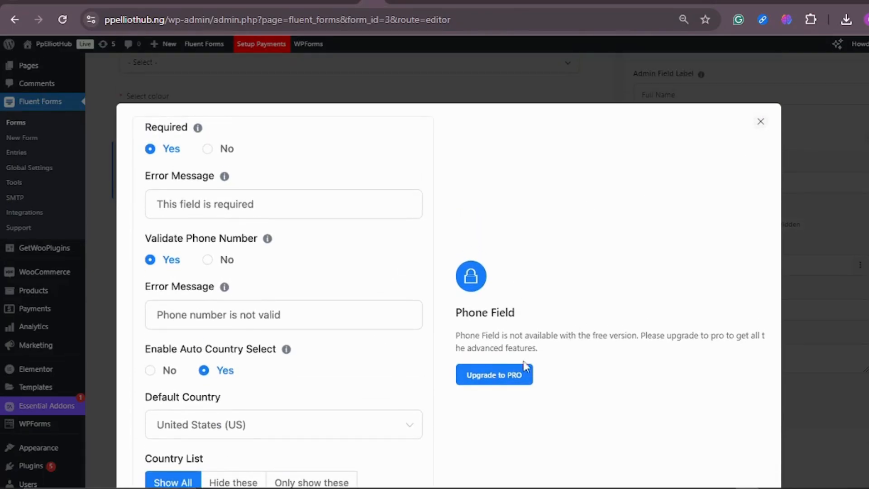
pyautogui.click(761, 121)
pyautogui.scroll(1, 408, 190)
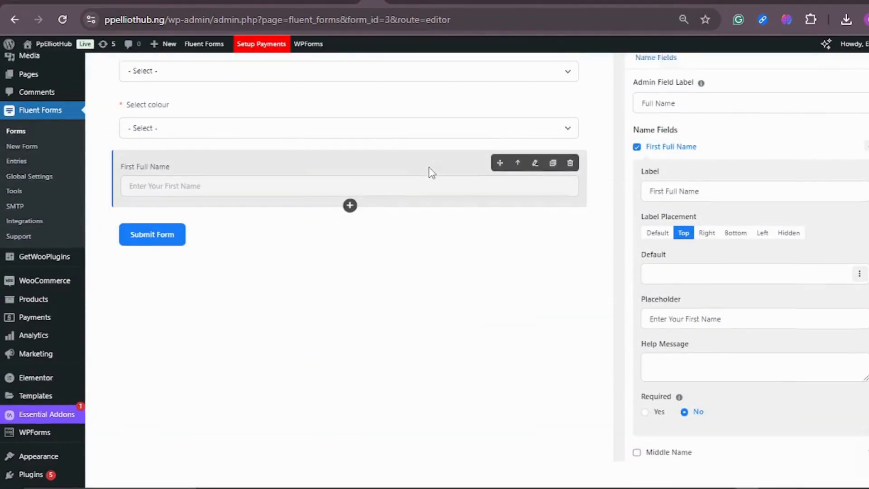
# Step: Add a Simple Text block directly below the First Full Name field
pyautogui.scroll(2, 431, 171)
pyautogui.scroll(-3, 386, 188)
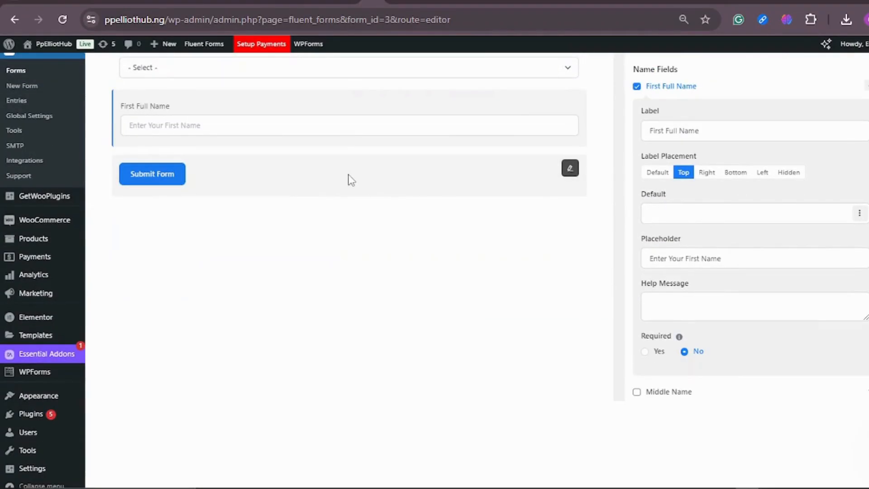
pyautogui.click(350, 146)
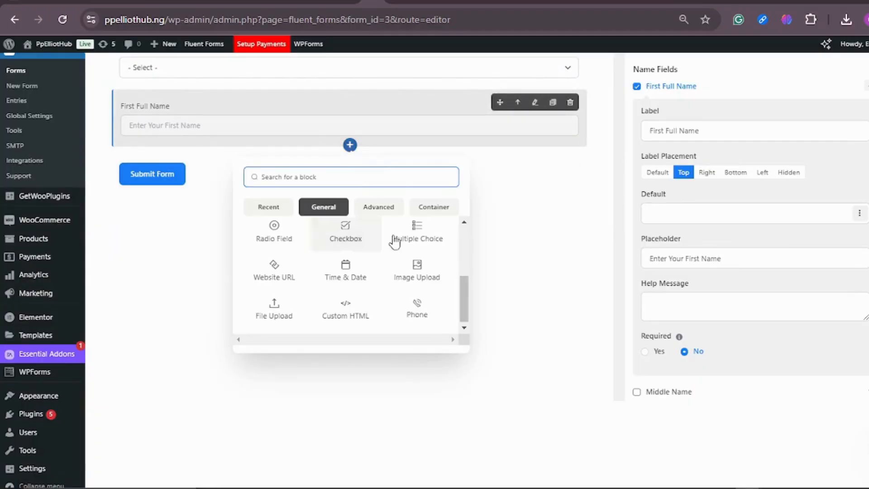
pyautogui.scroll(5, 407, 212)
pyautogui.click(416, 201)
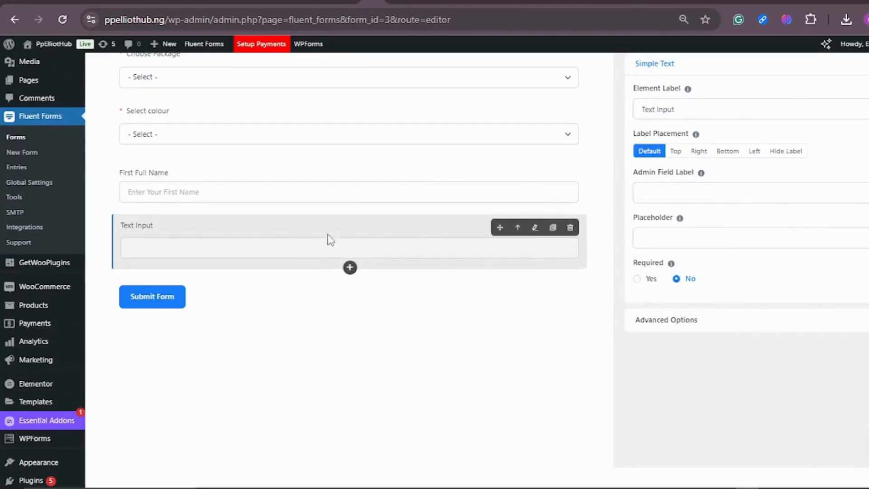
# Step: Change the new text field's element label to "Phone number"
pyautogui.scroll(2, 808, 136)
pyautogui.click(697, 180)
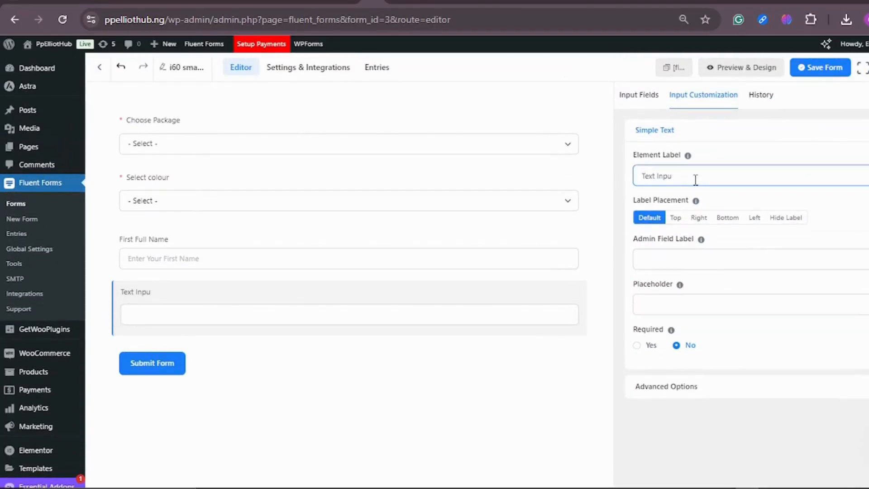
pyautogui.press('BackSpace')
pyautogui.press('BackSpace')
pyautogui.press('BackSpace')
pyautogui.press('BackSpace')
pyautogui.press('BackSpace')
pyautogui.press('BackSpace')
pyautogui.press('BackSpace')
pyautogui.press('BackSpace')
pyautogui.press('BackSpace')
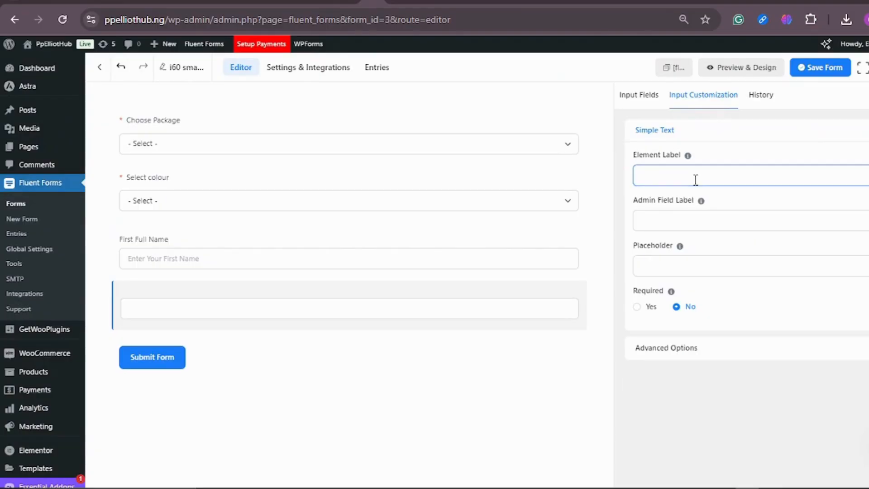
pyautogui.write('Phon')
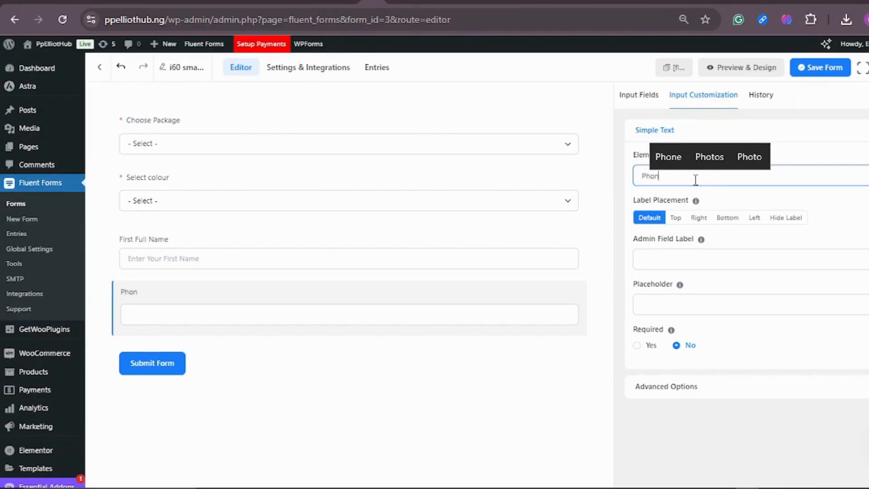
pyautogui.write('e number')
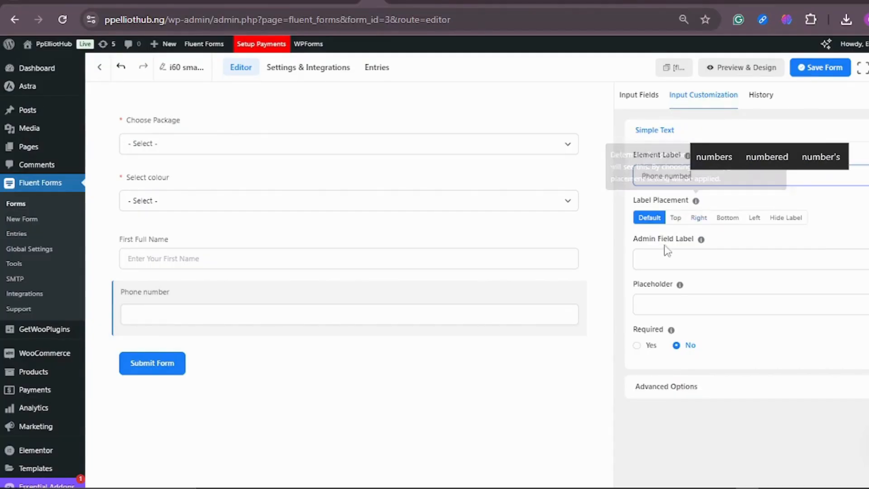
# Step: Set the Phone number field's placeholder to "please enter your phone number" and make the field required
pyautogui.click(729, 257)
pyautogui.click(695, 303)
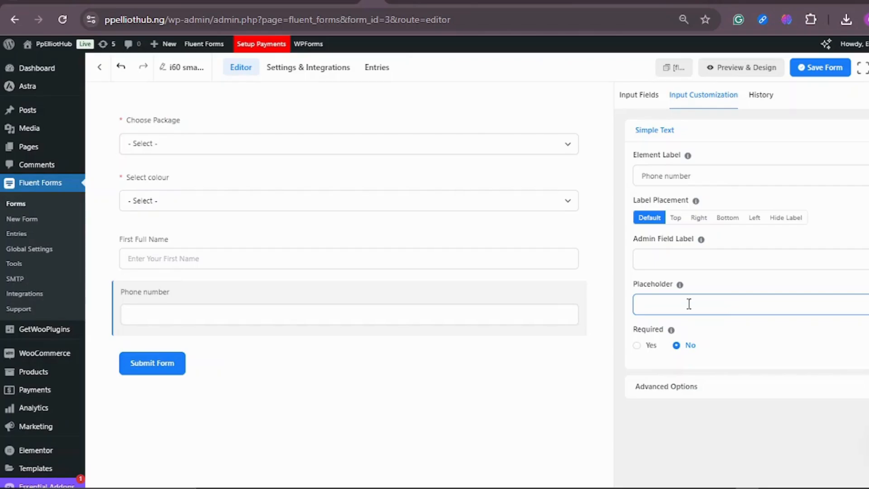
pyautogui.write('pleaase e')
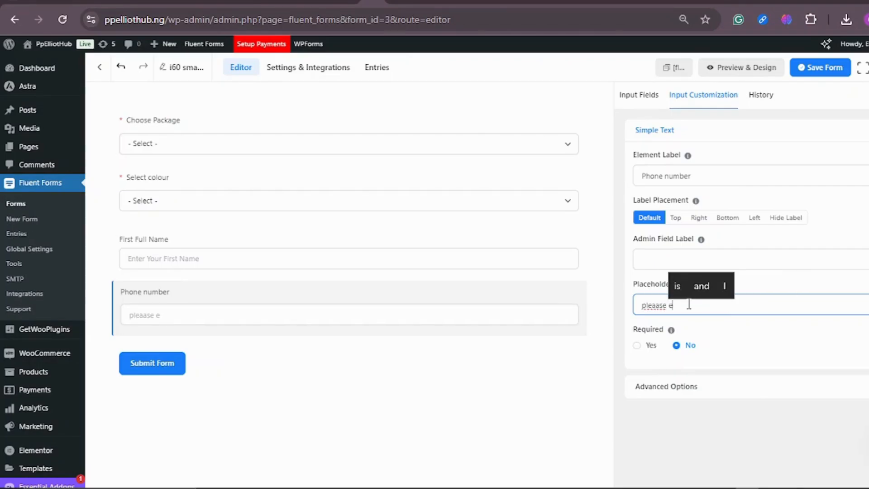
pyautogui.write('nter your p')
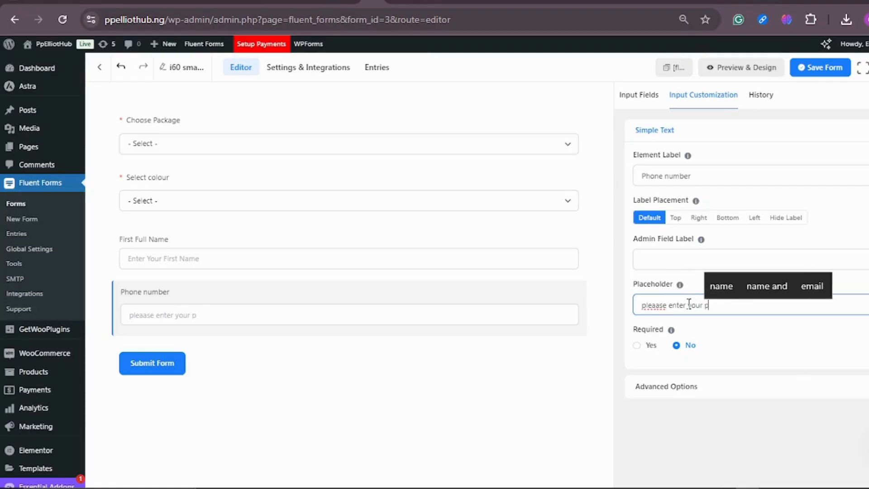
pyautogui.write('hone number')
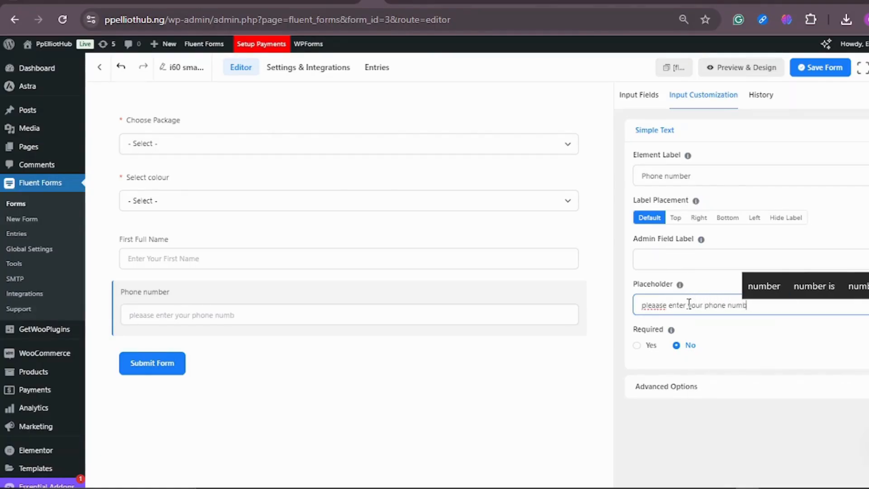
pyautogui.rightClick(656, 305)
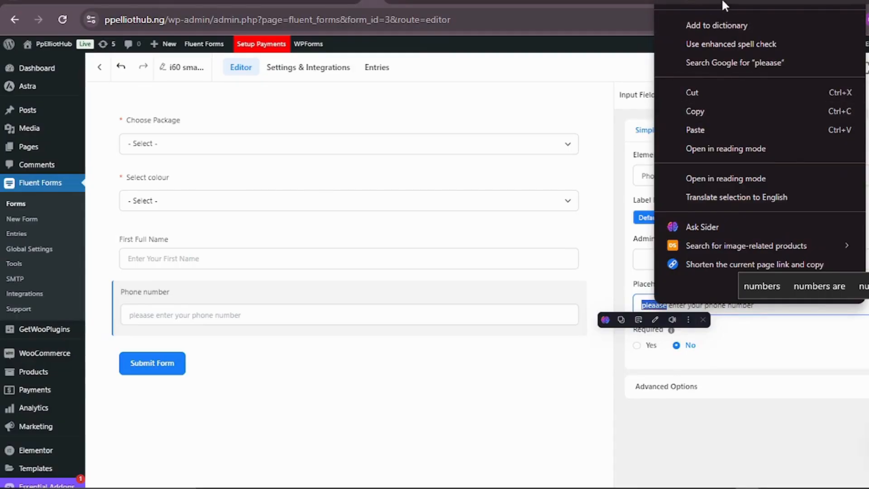
pyautogui.click(706, 8)
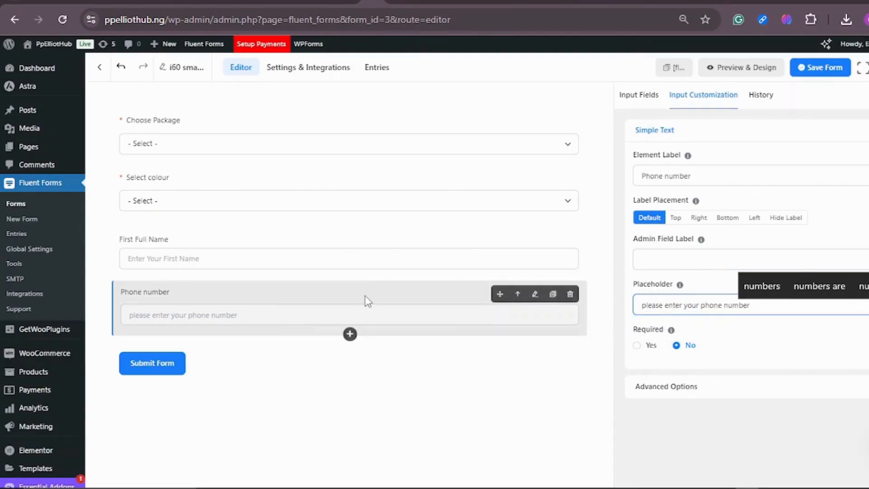
pyautogui.click(637, 346)
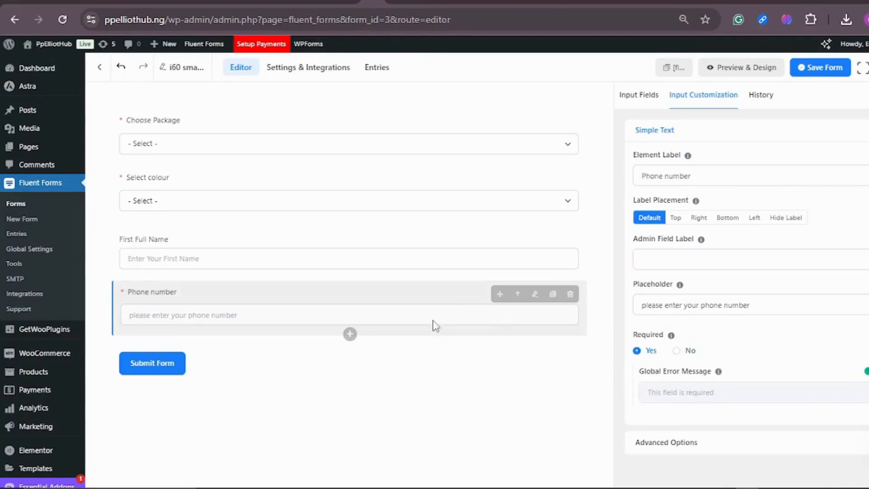
# Step: Add another Simple Text block directly below the Phone number field
pyautogui.scroll(-2, 434, 283)
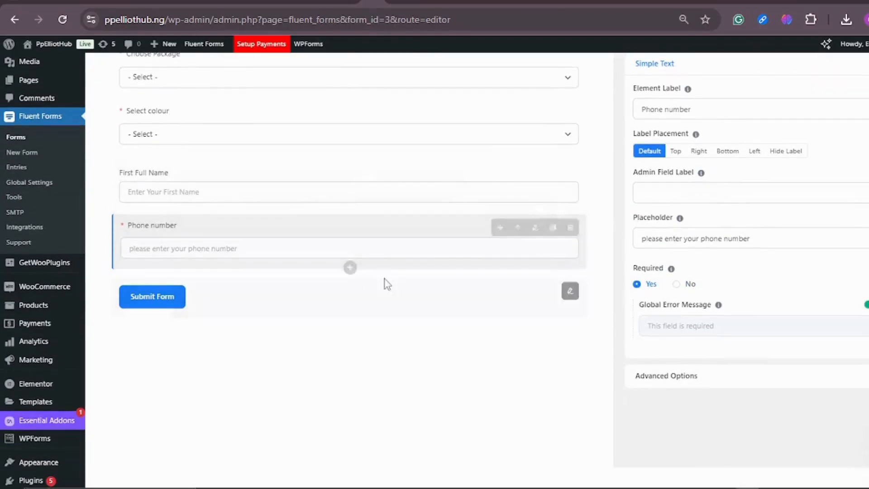
pyautogui.click(349, 268)
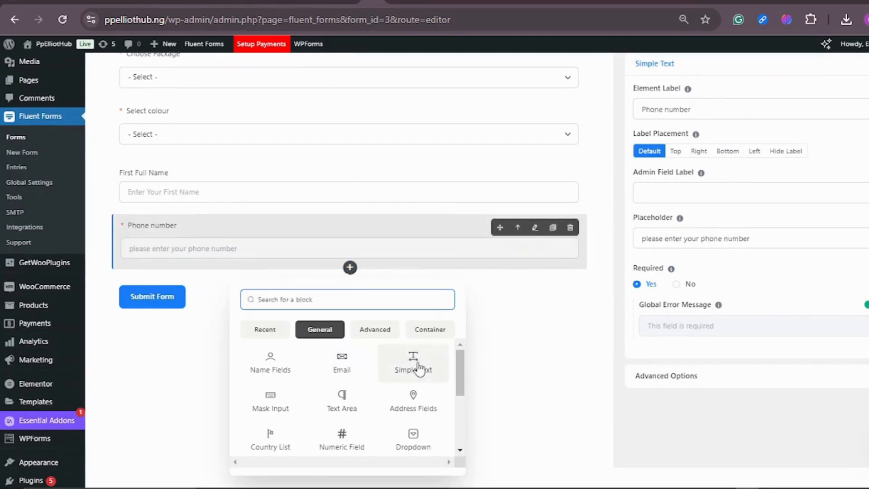
pyautogui.click(427, 371)
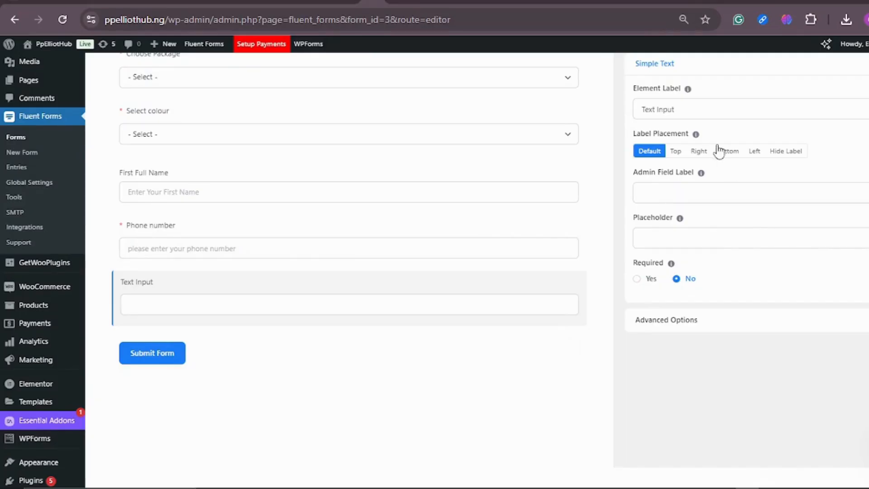
# Step: Change the second text field's element label to "Whatsapp Number"
pyautogui.click(701, 106)
pyautogui.press('BackSpace')
pyautogui.press('BackSpace')
pyautogui.press('BackSpace')
pyautogui.press('BackSpace')
pyautogui.press('BackSpace')
pyautogui.press('BackSpace')
pyautogui.press('BackSpace')
pyautogui.press('BackSpace')
pyautogui.press('BackSpace')
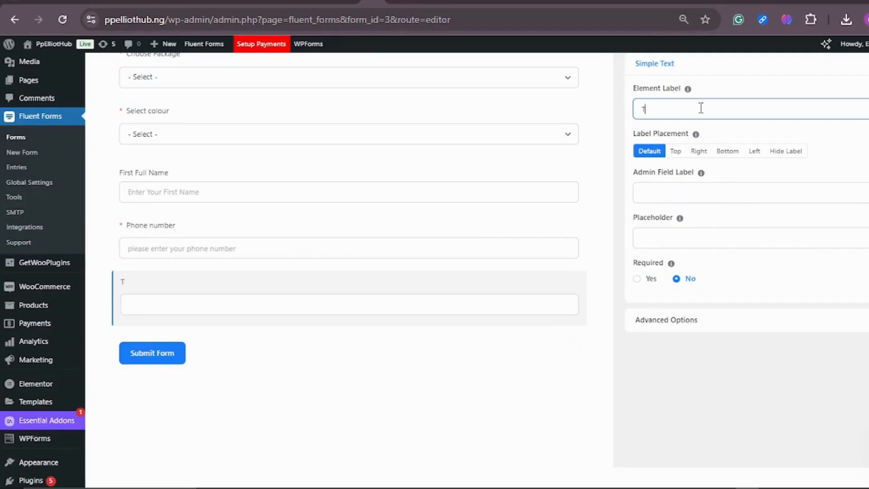
pyautogui.write('what')
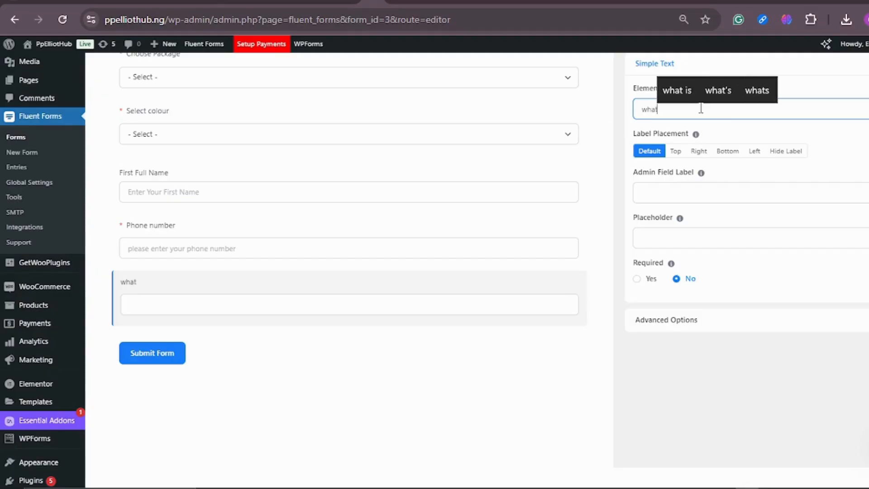
pyautogui.press('BackSpace')
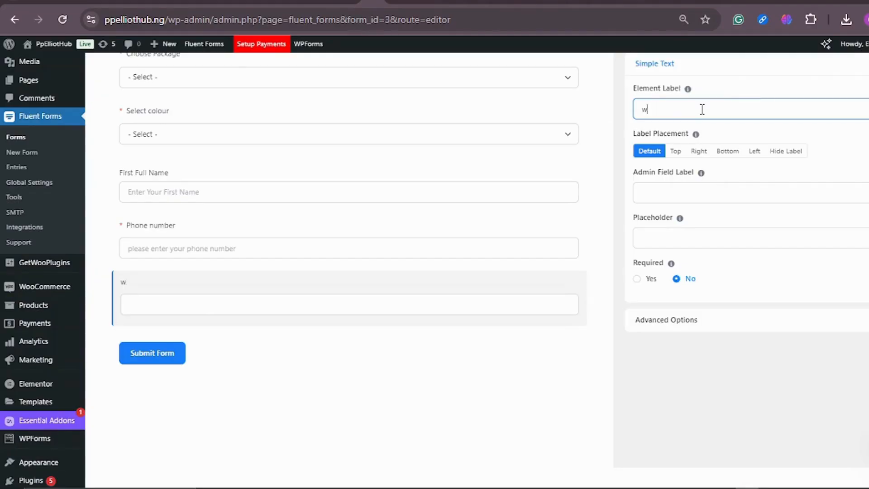
pyautogui.press('BackSpace')
pyautogui.write('W')
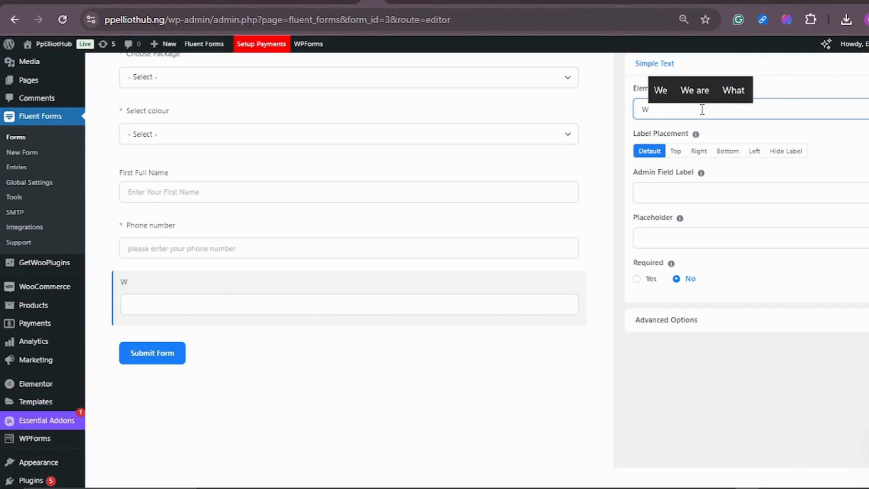
pyautogui.write('hatsapp')
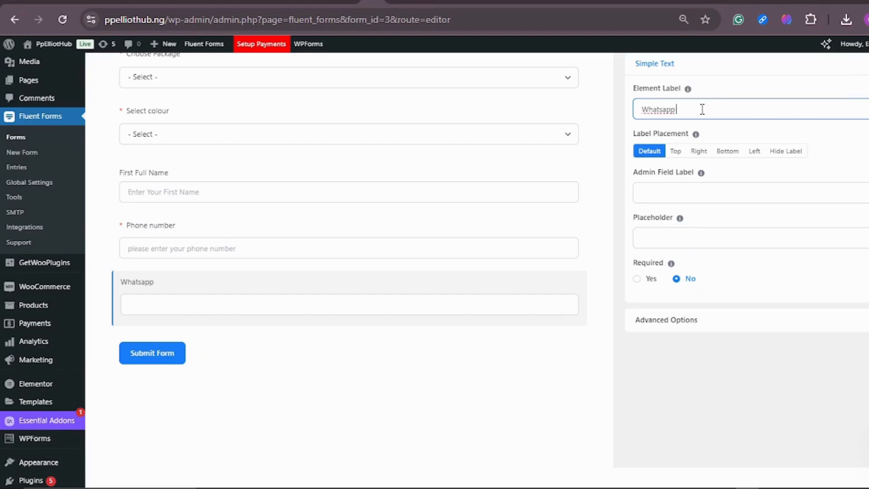
pyautogui.write(' Number')
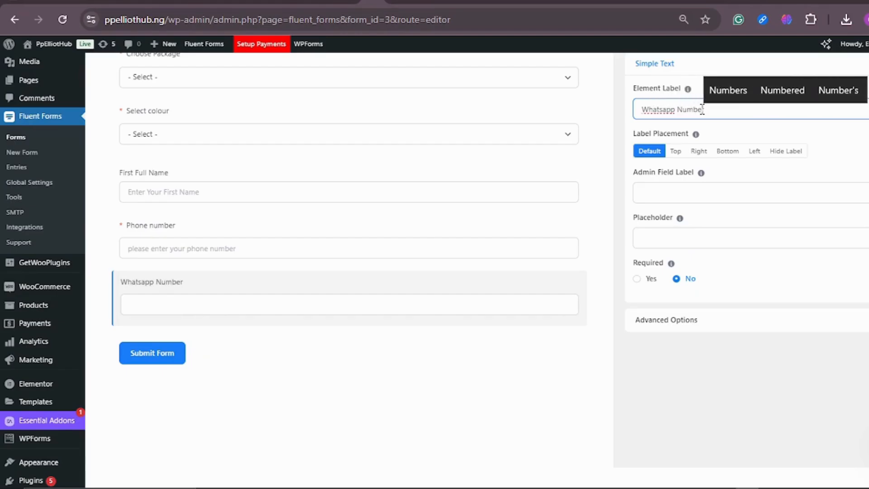
# Step: Set the Whatsapp Number field's placeholder to "Please enter your whatsapp number"
pyautogui.click(702, 238)
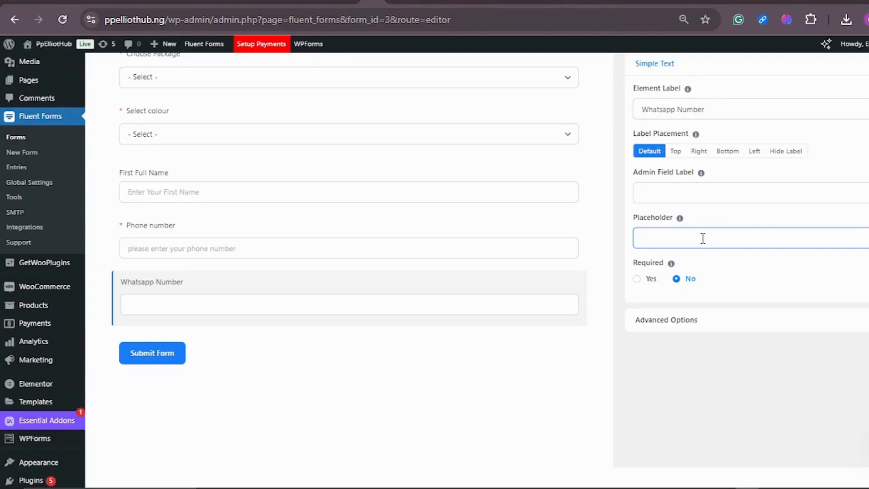
pyautogui.write('pl')
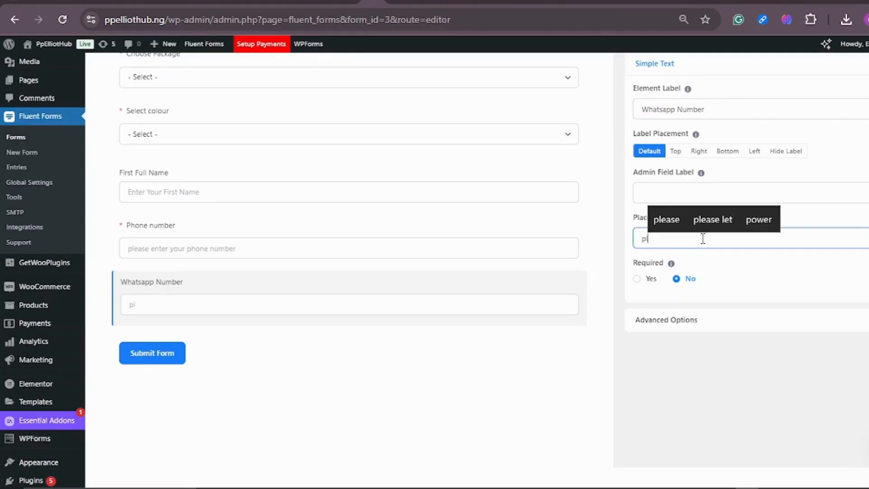
pyautogui.write('ease ente')
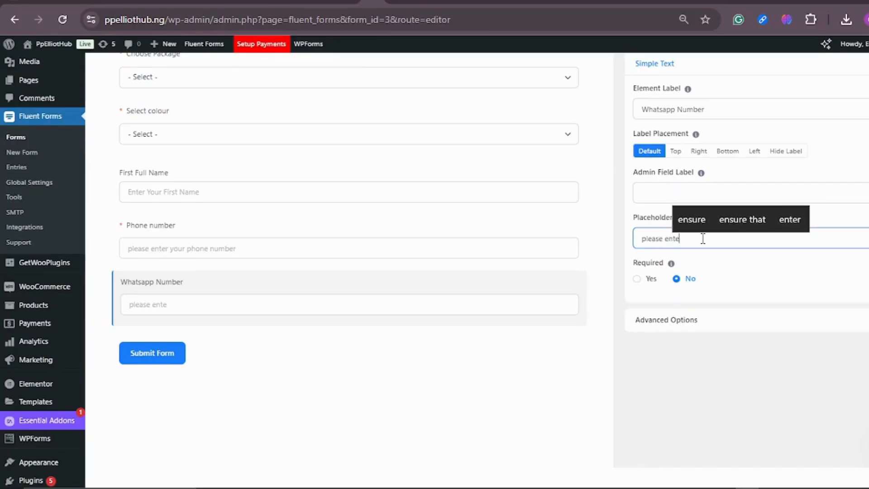
pyautogui.write('r your what')
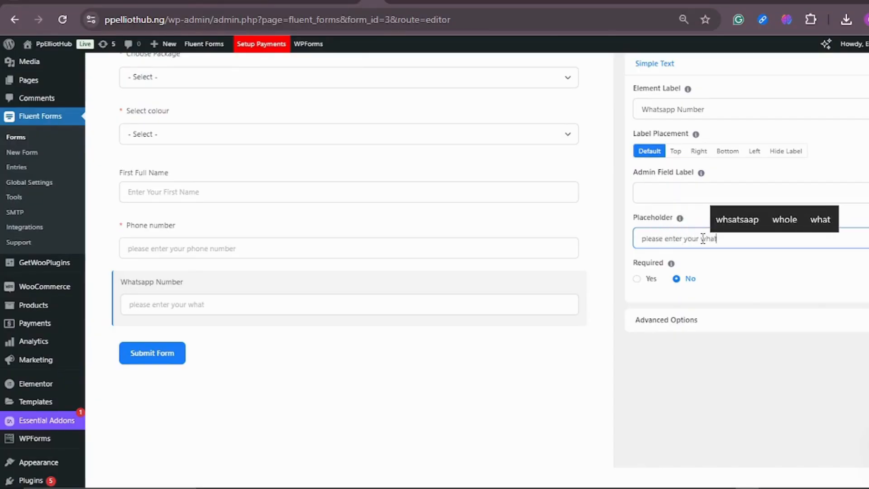
pyautogui.write('sapp number')
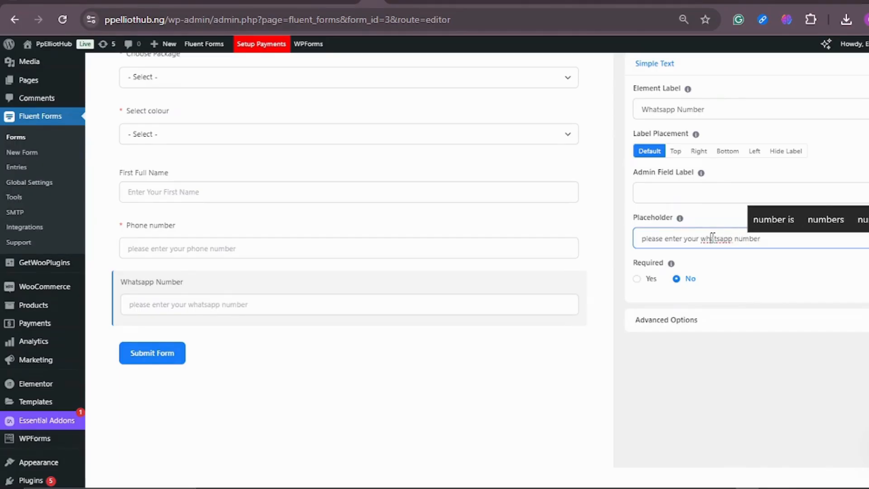
pyautogui.rightClick(712, 237)
pyautogui.click(595, 21)
pyautogui.click(722, 236)
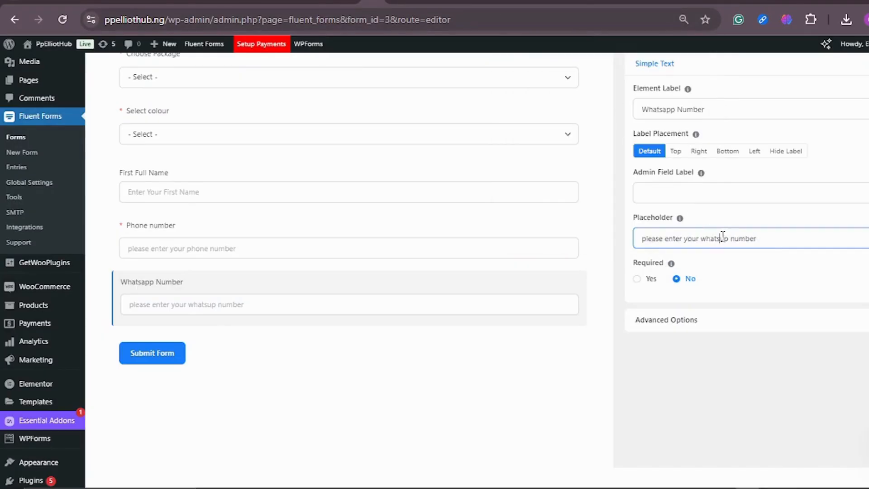
pyautogui.press('Delete')
pyautogui.write('ap')
pyautogui.press('BackSpace')
pyautogui.write('P')
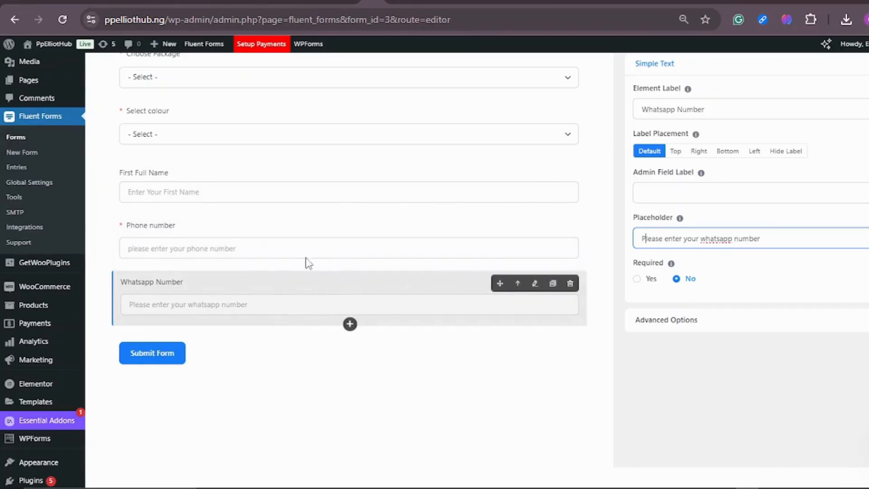
# Step: Add an Email block directly below the Whatsapp Number field
pyautogui.scroll(-2, 398, 194)
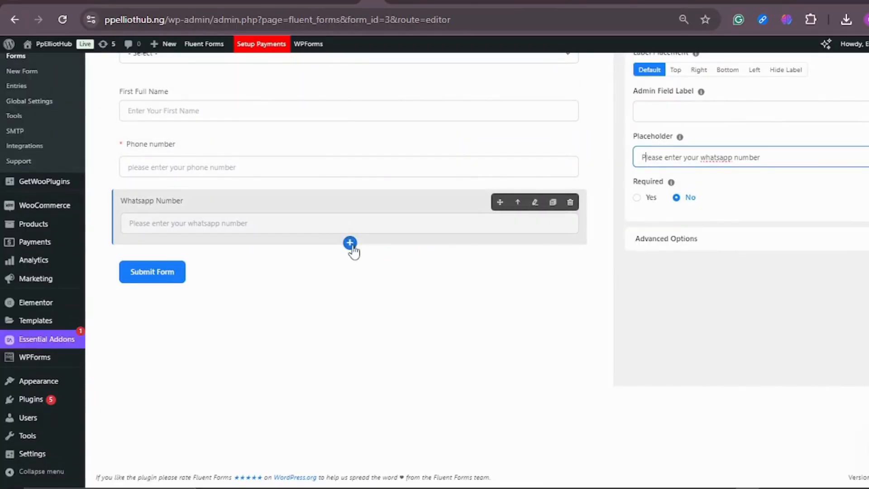
pyautogui.click(350, 244)
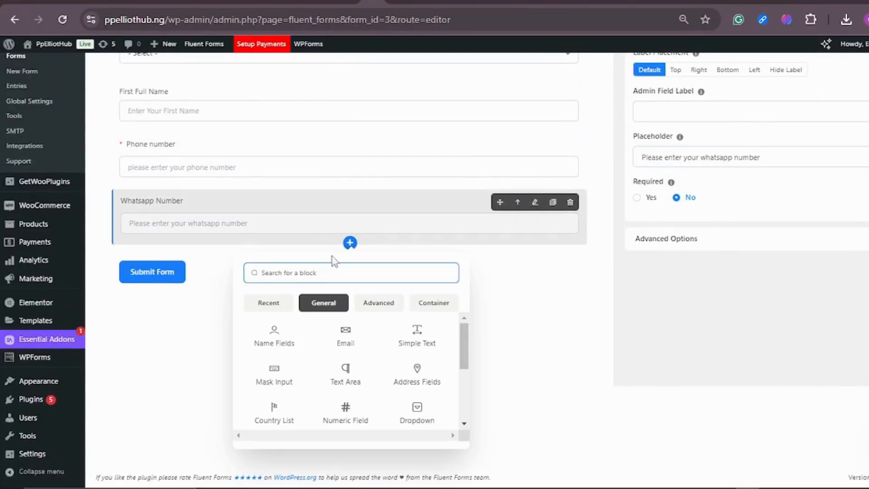
pyautogui.scroll(-2, 397, 367)
pyautogui.scroll(2, 390, 363)
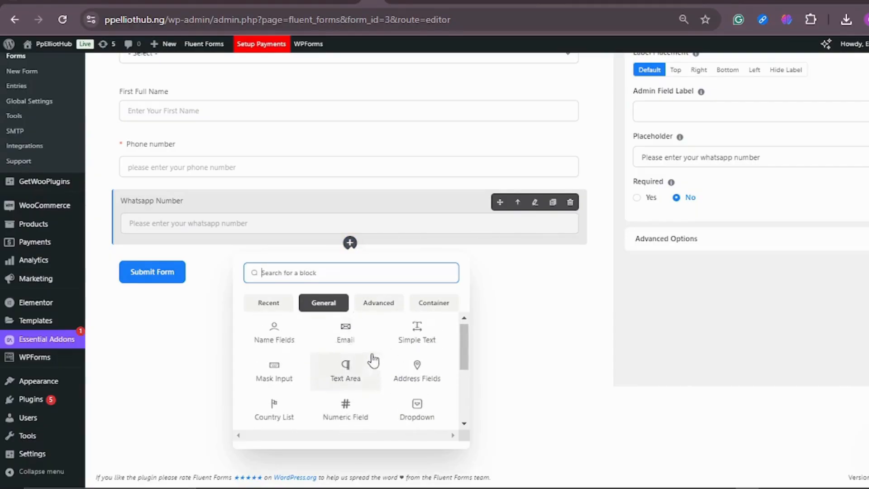
pyautogui.click(345, 343)
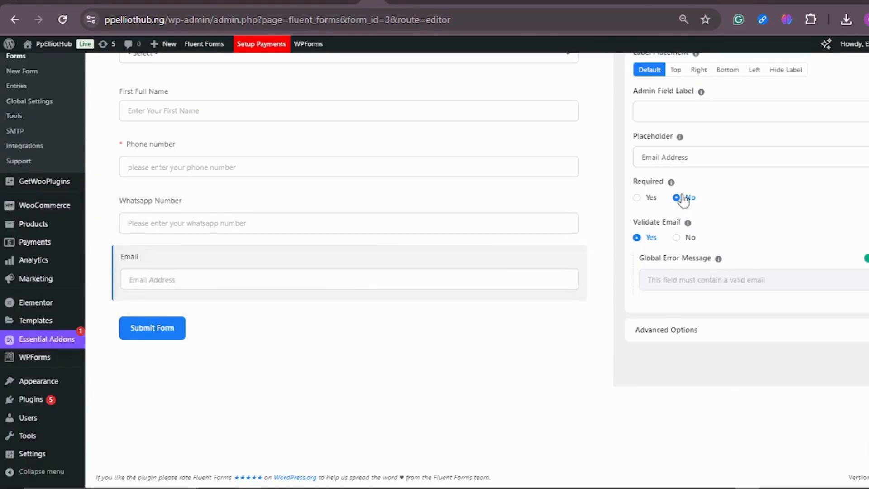
pyautogui.click(671, 153)
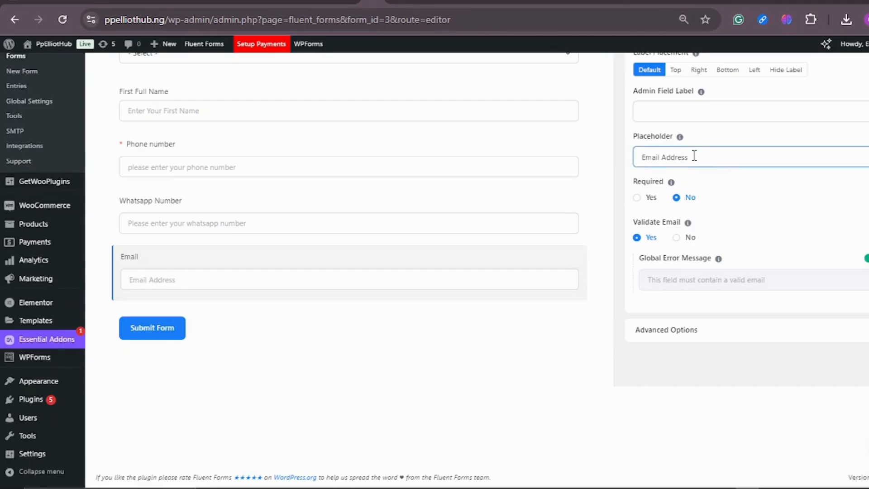
pyautogui.scroll(1, 734, 174)
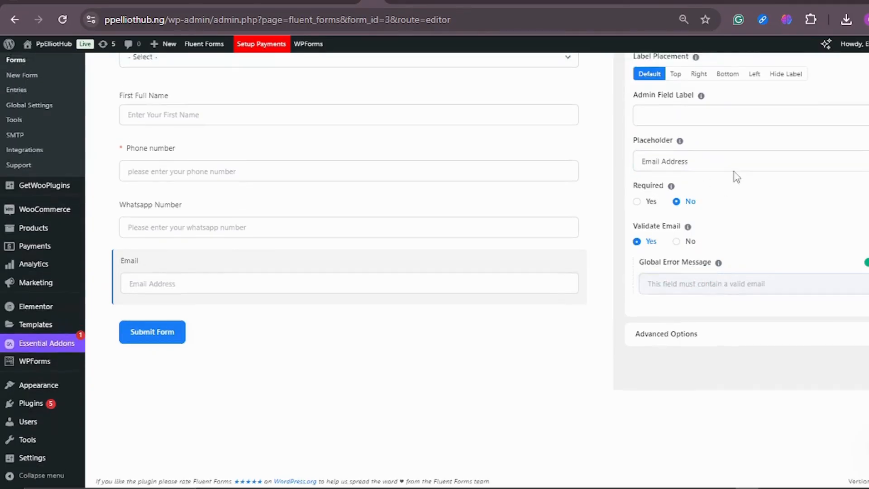
pyautogui.scroll(3, 734, 174)
pyautogui.scroll(1, 734, 171)
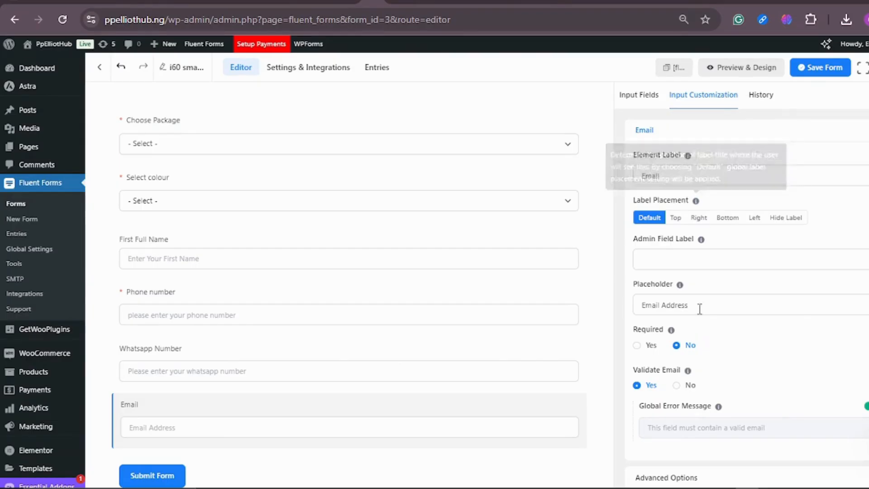
# Step: Add an Address Fields block directly below the Email field
pyautogui.scroll(-3, 704, 304)
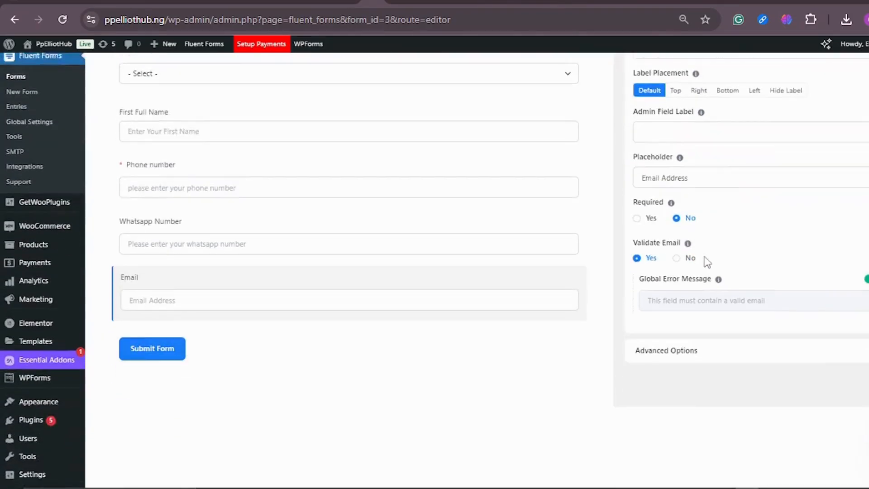
pyautogui.scroll(-1, 406, 273)
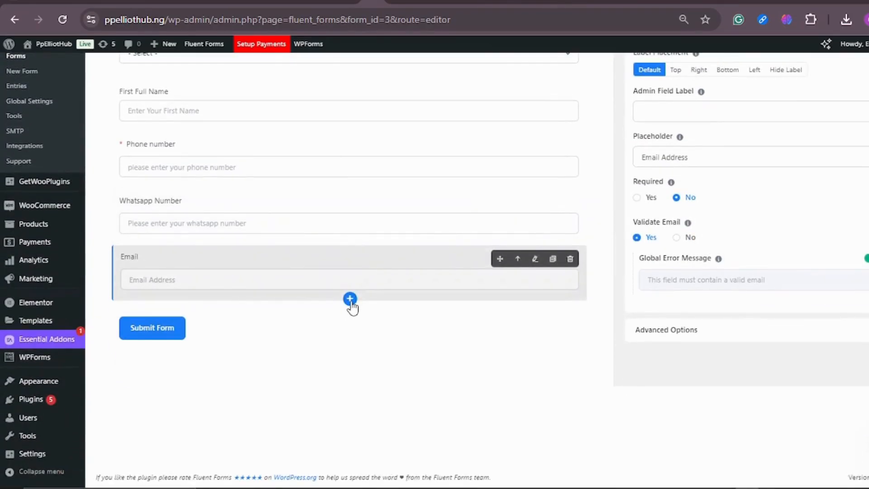
pyautogui.click(349, 299)
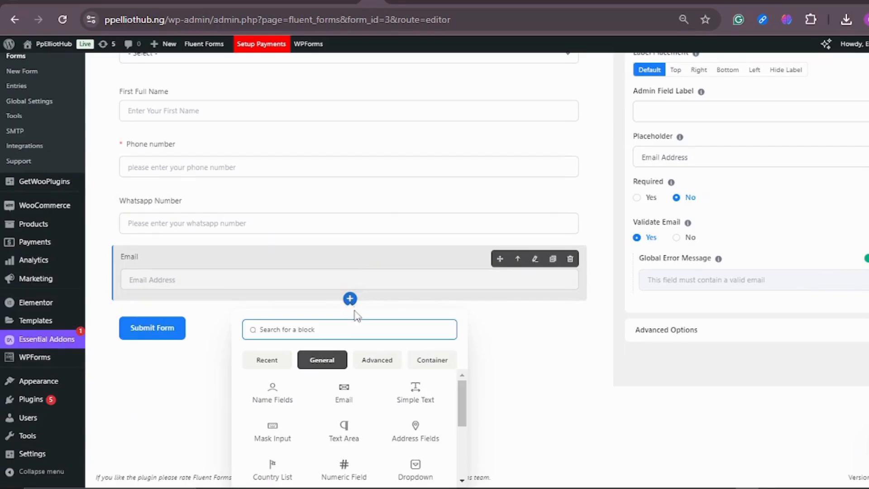
pyautogui.scroll(-3, 398, 389)
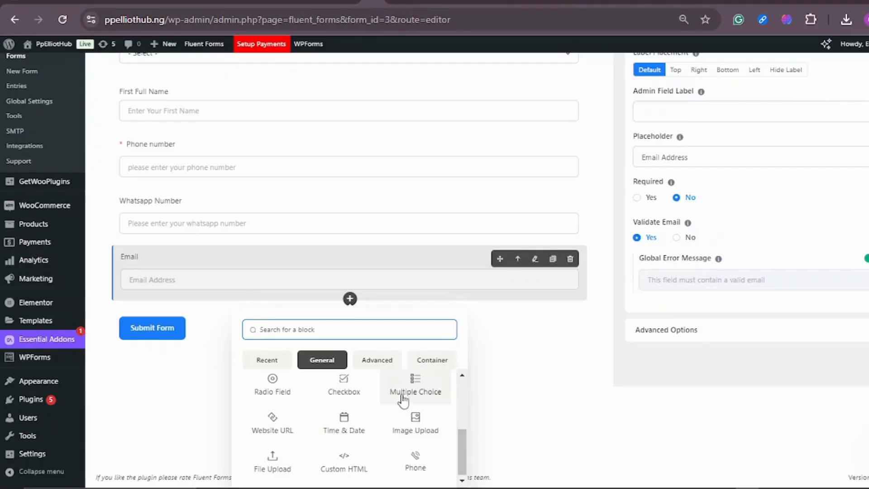
pyautogui.scroll(3, 409, 410)
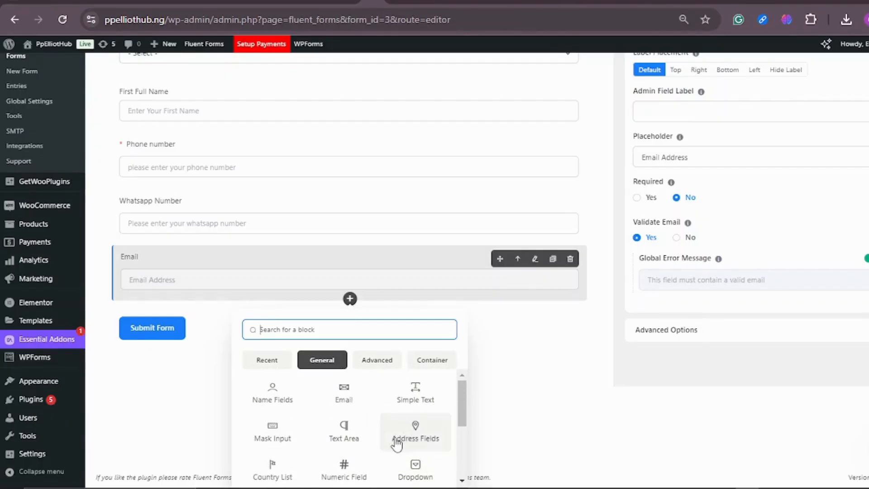
pyautogui.click(423, 435)
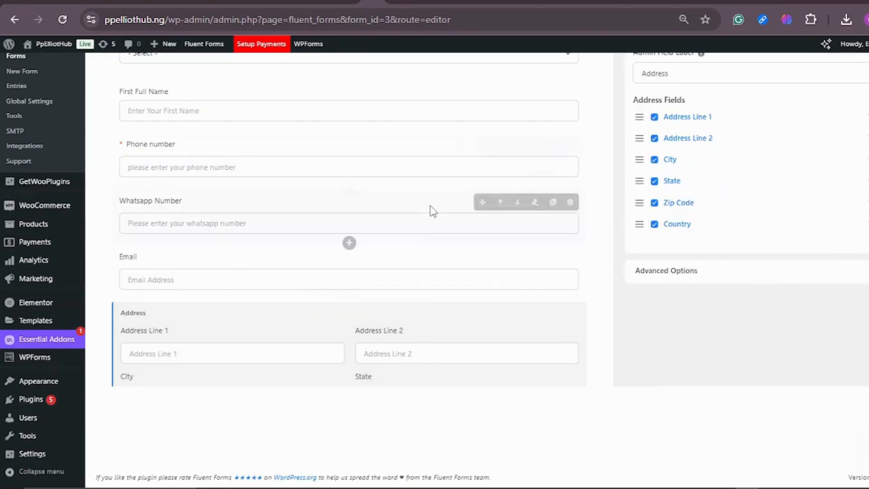
# Step: Remove the Country and Zip Code subfields from the Address block
pyautogui.scroll(-3, 462, 246)
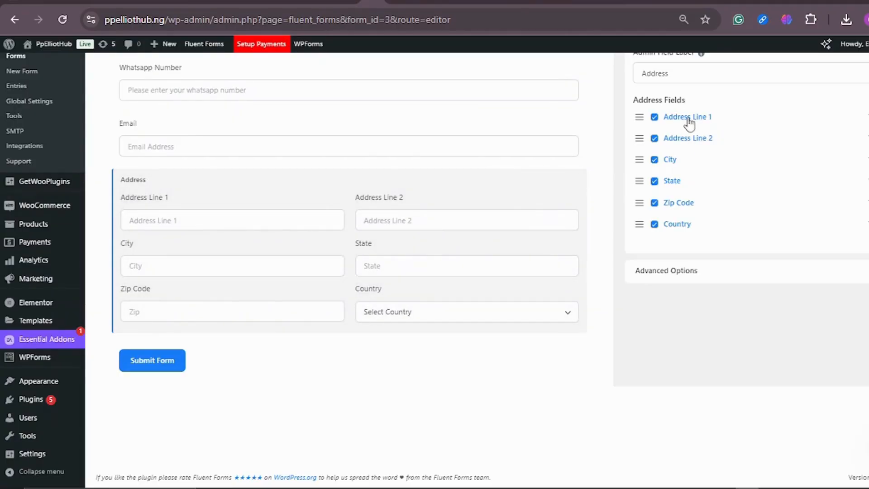
pyautogui.click(654, 224)
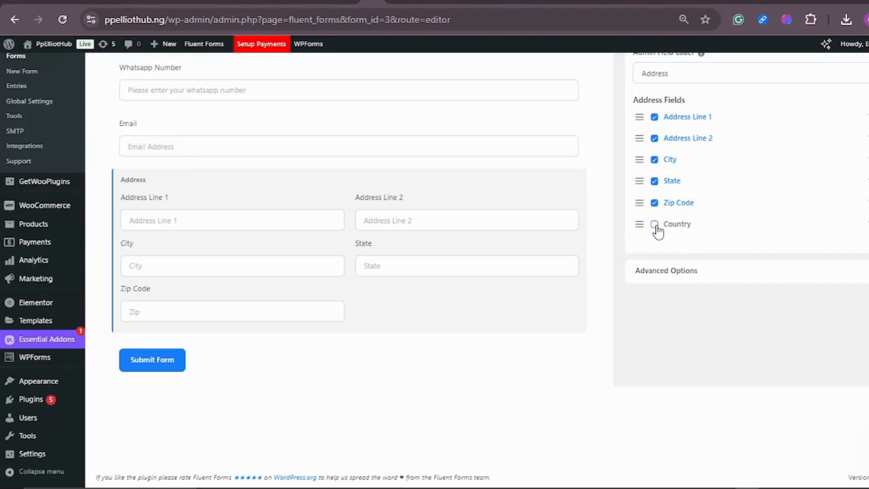
pyautogui.click(654, 224)
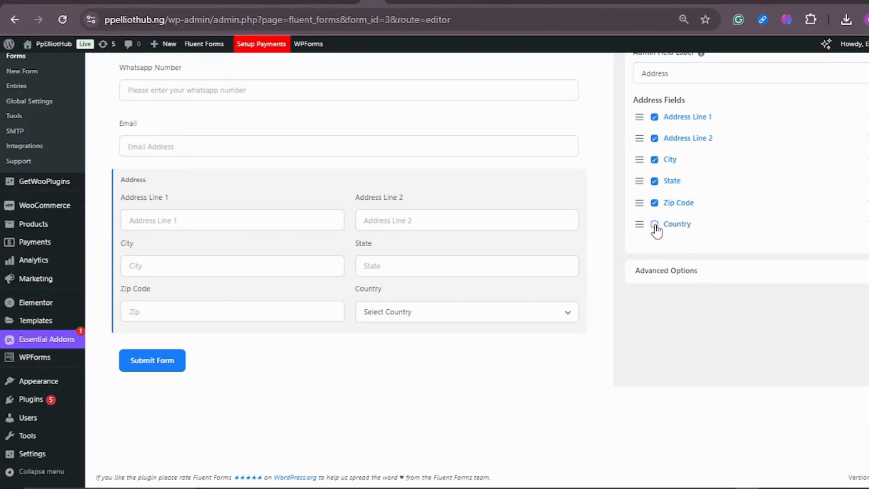
pyautogui.click(655, 224)
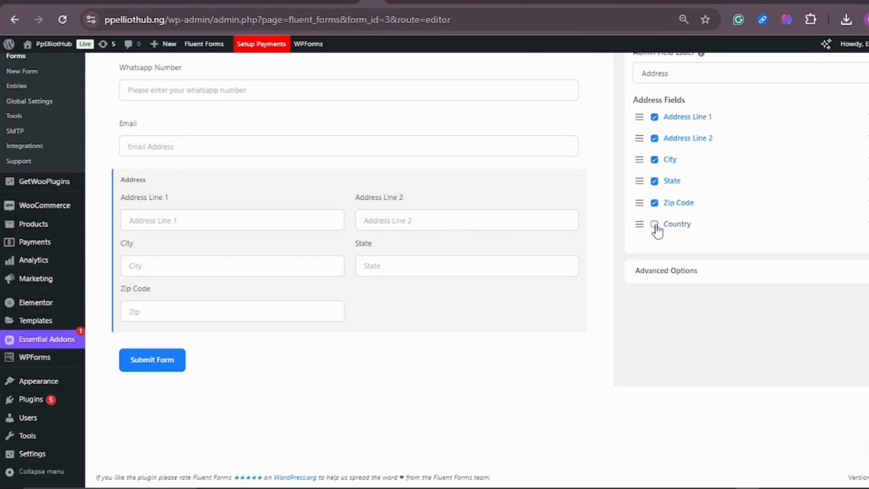
pyautogui.click(654, 203)
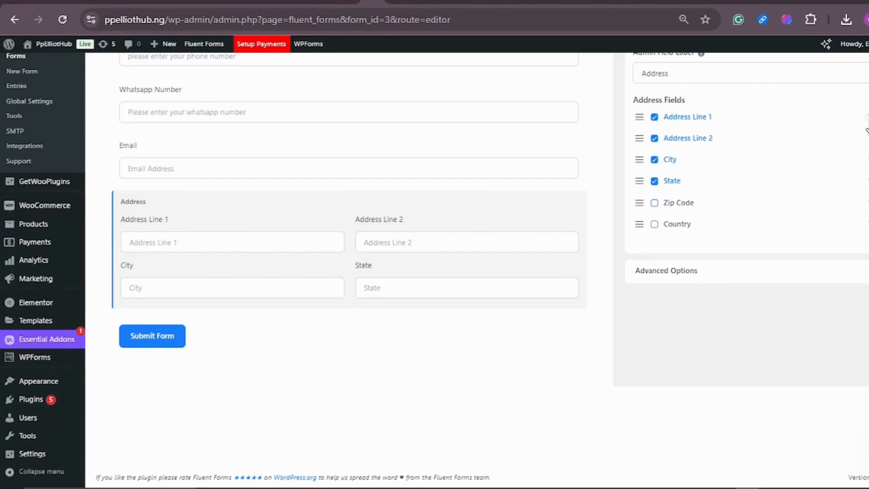
# Step: Change the label of the Address Line 1 subfield to "State"
pyautogui.click(866, 122)
pyautogui.click(735, 161)
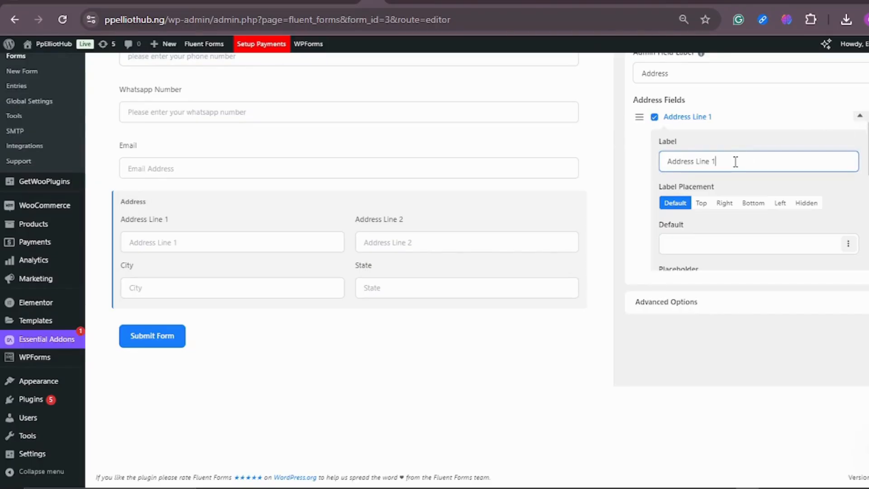
pyautogui.hotkey('ctrl', 'a')
pyautogui.press('BackSpace')
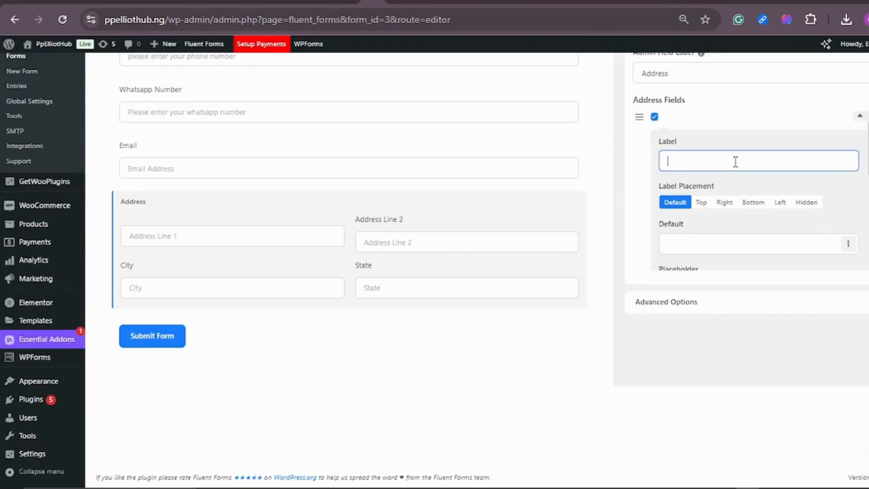
pyautogui.write('State')
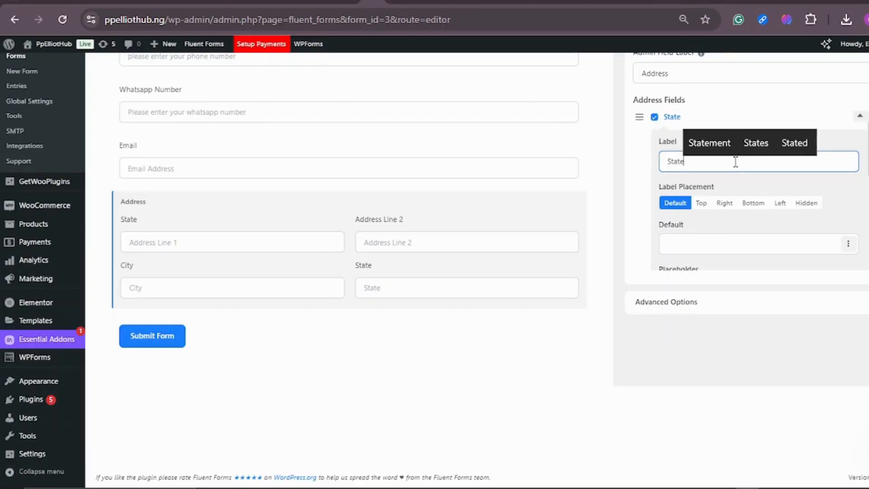
# Step: Set the placeholder of the first address subfield to "Which state" and make that subfield required
pyautogui.scroll(-2, 735, 161)
pyautogui.click(726, 227)
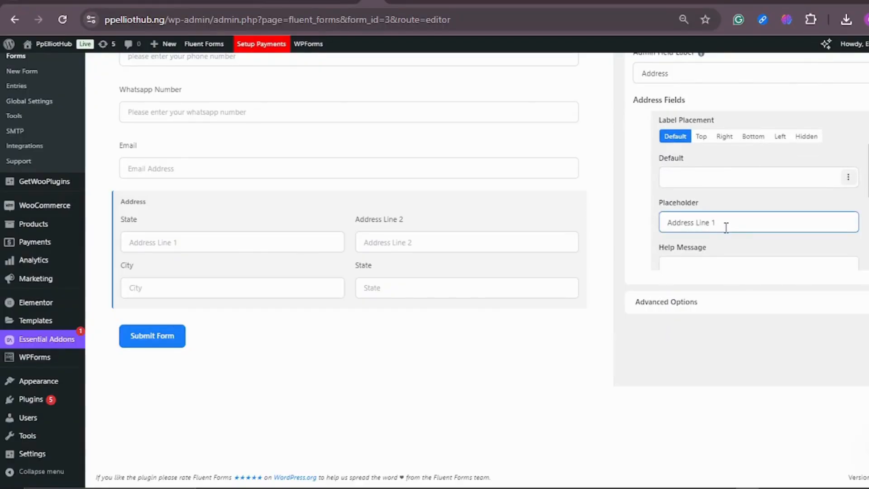
pyautogui.press('BackSpace')
pyautogui.press('BackSpace')
pyautogui.press('BackSpace')
pyautogui.press('BackSpace')
pyautogui.press('BackSpace')
pyautogui.press('BackSpace')
pyautogui.press('BackSpace')
pyautogui.press('BackSpace')
pyautogui.press('BackSpace')
pyautogui.press('BackSpace')
pyautogui.press('BackSpace')
pyautogui.press('BackSpace')
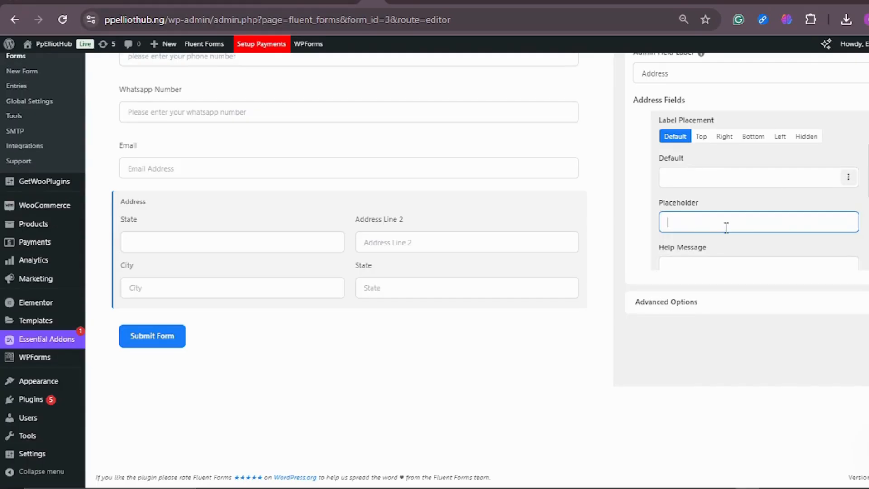
pyautogui.write('Which ')
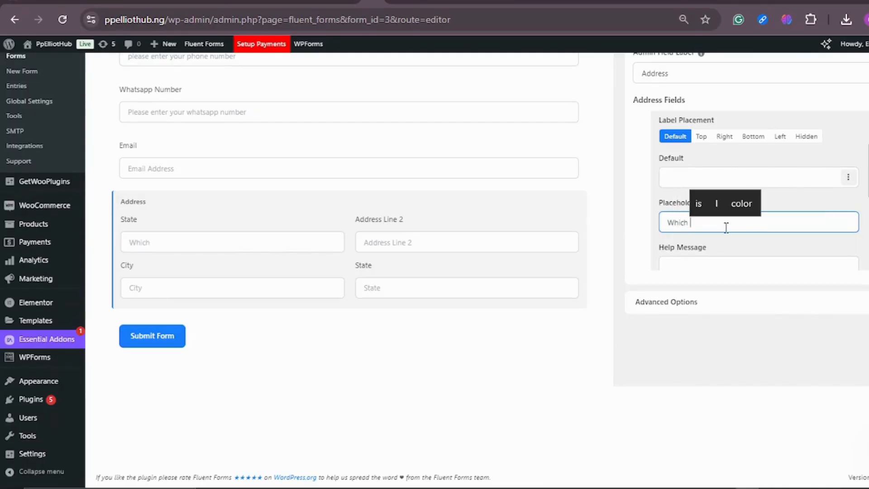
pyautogui.write('state')
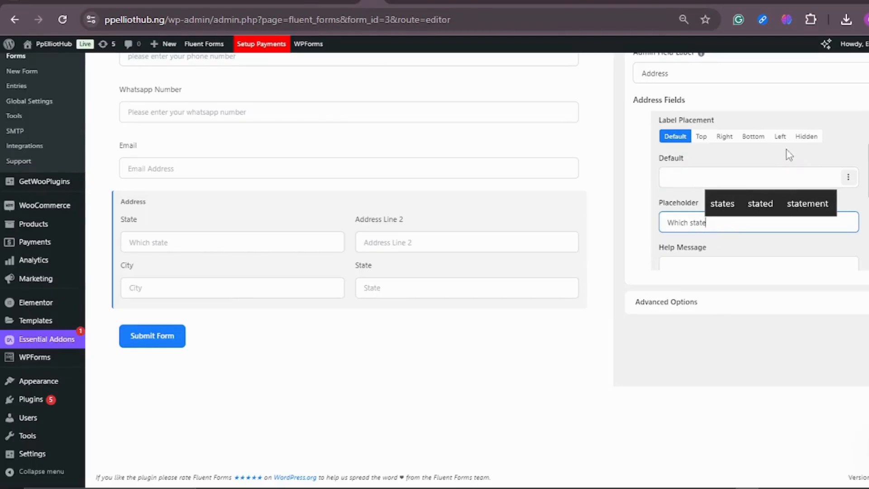
pyautogui.scroll(-2, 786, 149)
pyautogui.scroll(-3, 787, 151)
pyautogui.click(663, 132)
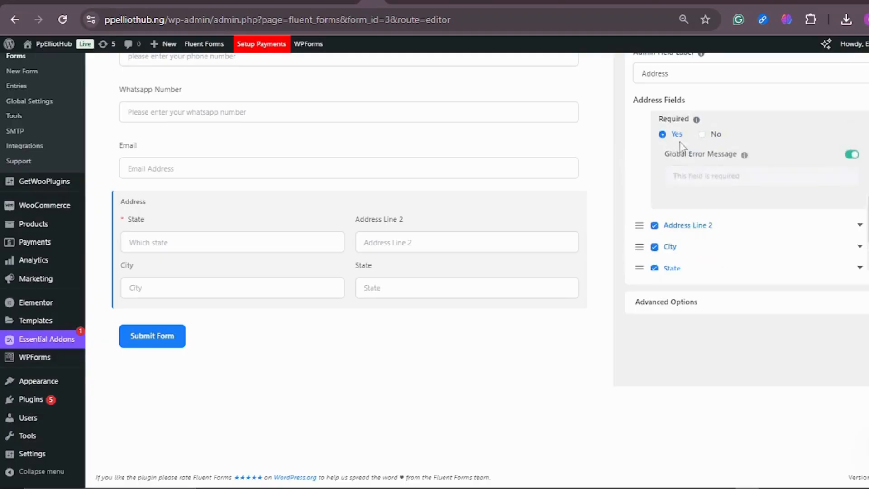
# Step: Change the label of the Address Line 2 subfield to "city"
pyautogui.scroll(3, 739, 151)
pyautogui.scroll(-5, 741, 154)
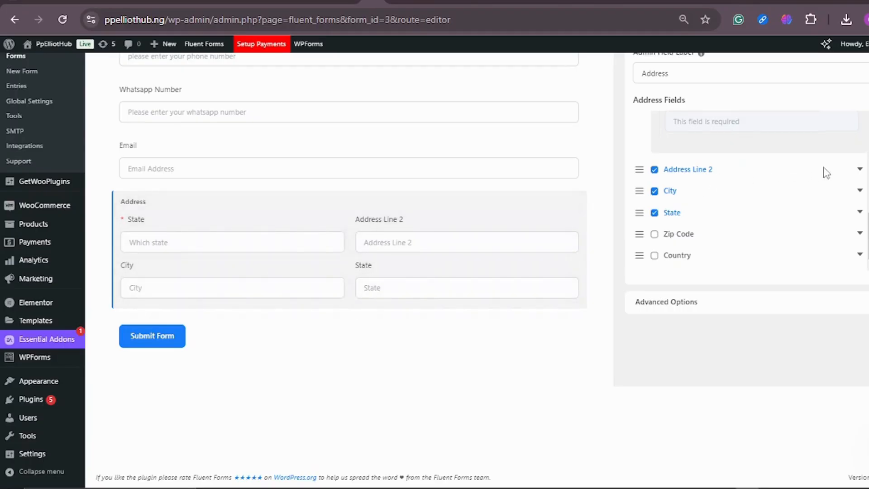
pyautogui.click(859, 168)
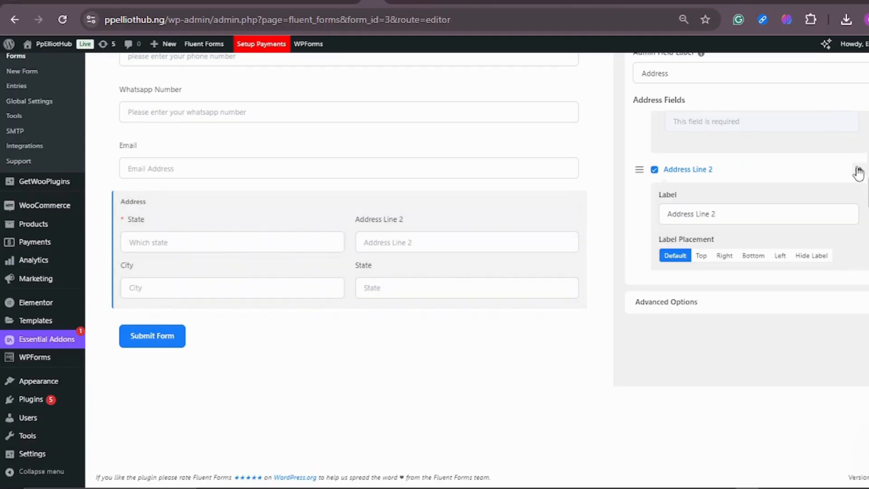
pyautogui.click(722, 217)
pyautogui.press('BackSpace')
pyautogui.press('BackSpace')
pyautogui.press('BackSpace')
pyautogui.press('BackSpace')
pyautogui.press('BackSpace')
pyautogui.press('BackSpace')
pyautogui.press('BackSpace')
pyautogui.press('BackSpace')
pyautogui.press('BackSpace')
pyautogui.press('BackSpace')
pyautogui.press('BackSpace')
pyautogui.press('BackSpace')
pyautogui.press('BackSpace')
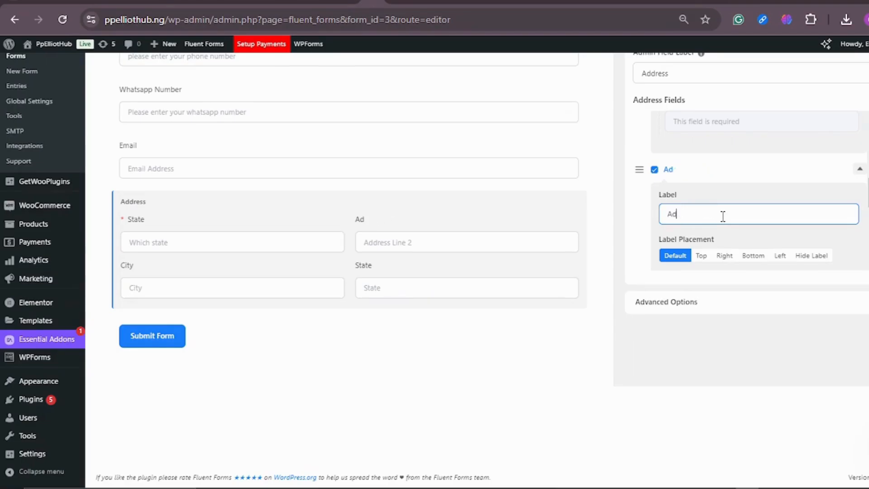
pyautogui.write('ci')
pyautogui.write('t')
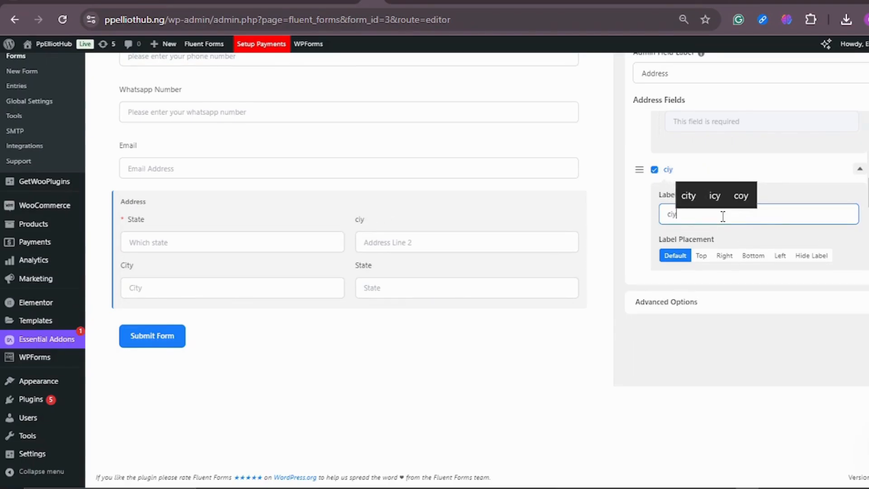
pyautogui.write('y')
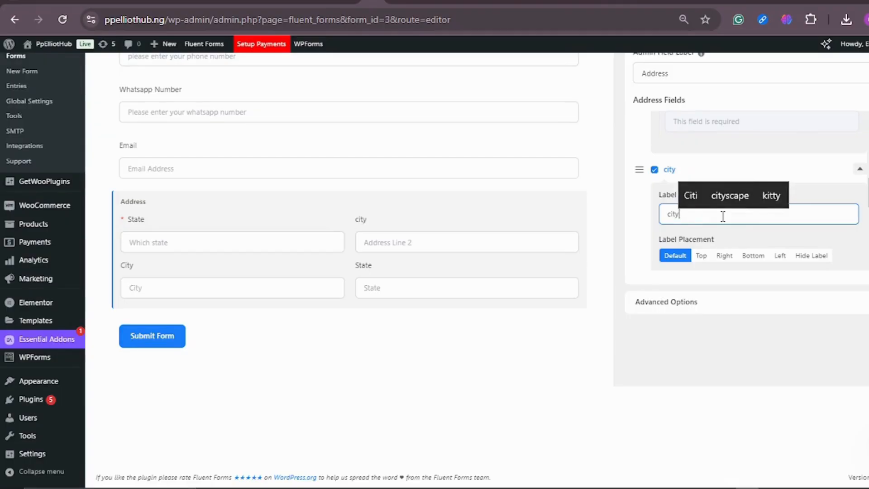
# Step: Set the placeholder of the second address subfield to "which city" and make that subfield required
pyautogui.scroll(-3, 748, 220)
pyautogui.click(735, 210)
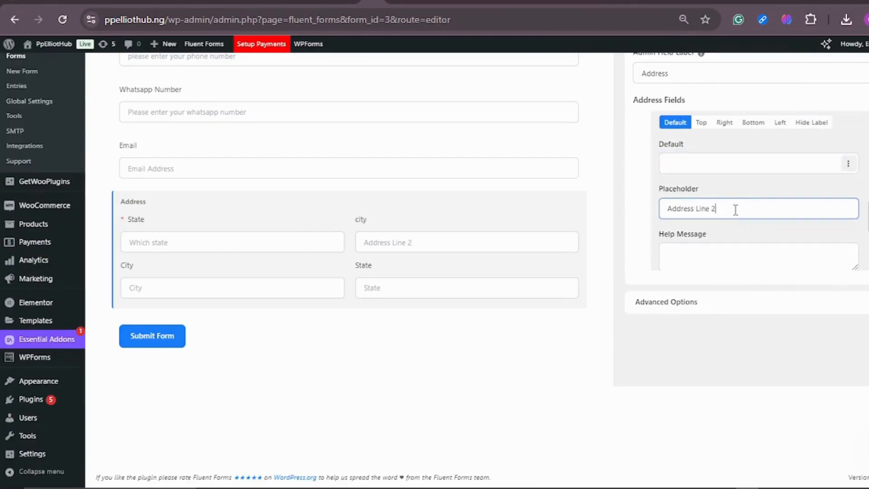
pyautogui.hotkey('ctrl', 'BackSpace')
pyautogui.hotkey('ctrl', 'BackSpace')
pyautogui.write('w')
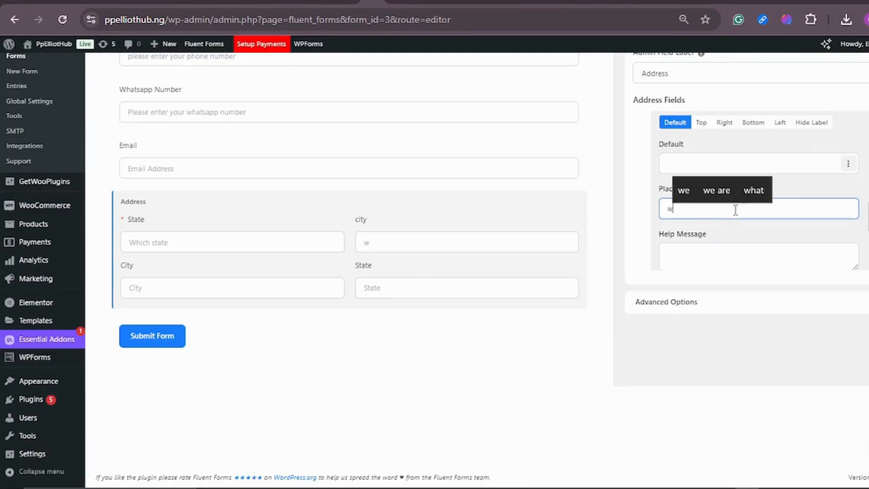
pyautogui.write('hcih city')
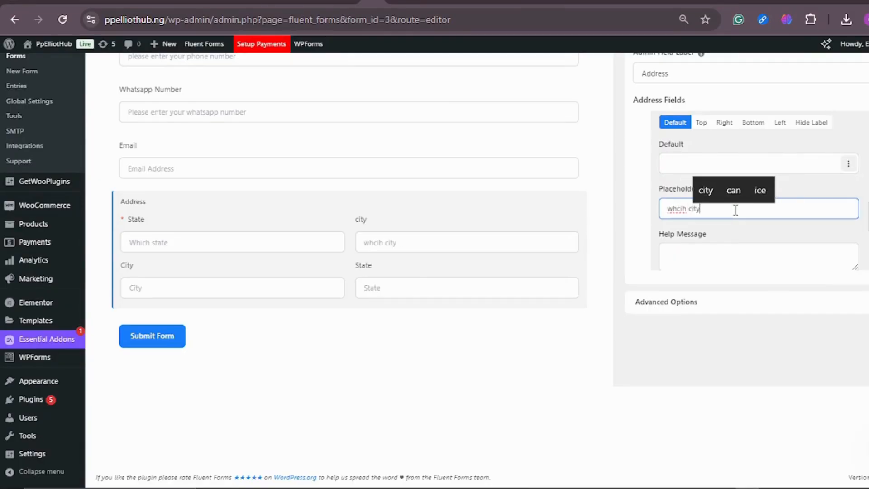
pyautogui.click(687, 204)
pyautogui.press('BackSpace')
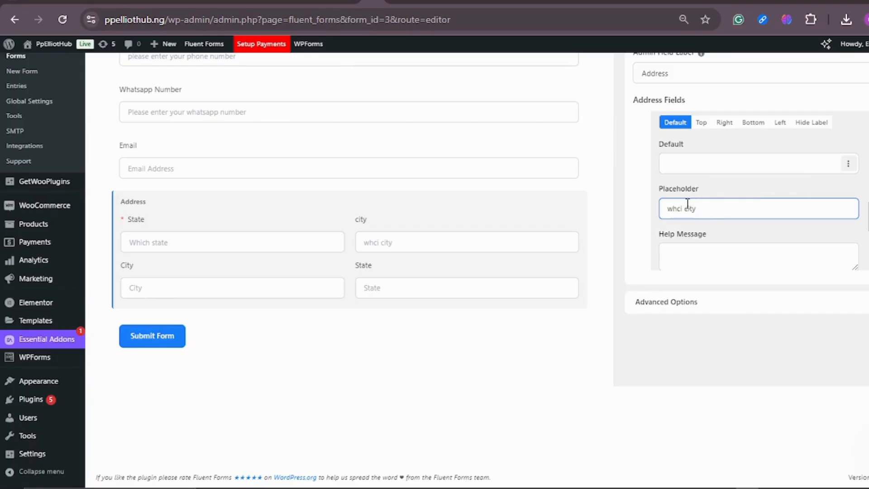
pyautogui.press('BackSpace')
pyautogui.press('BackSpace')
pyautogui.write('ich')
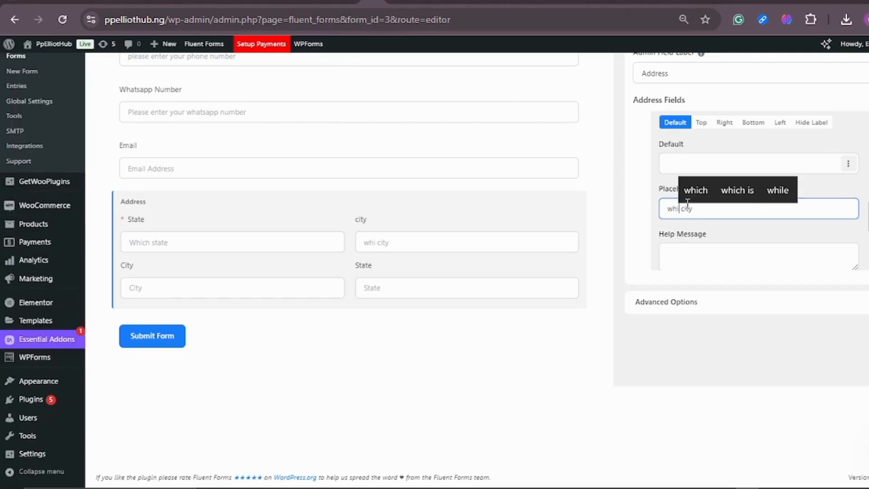
pyautogui.scroll(-3, 656, 210)
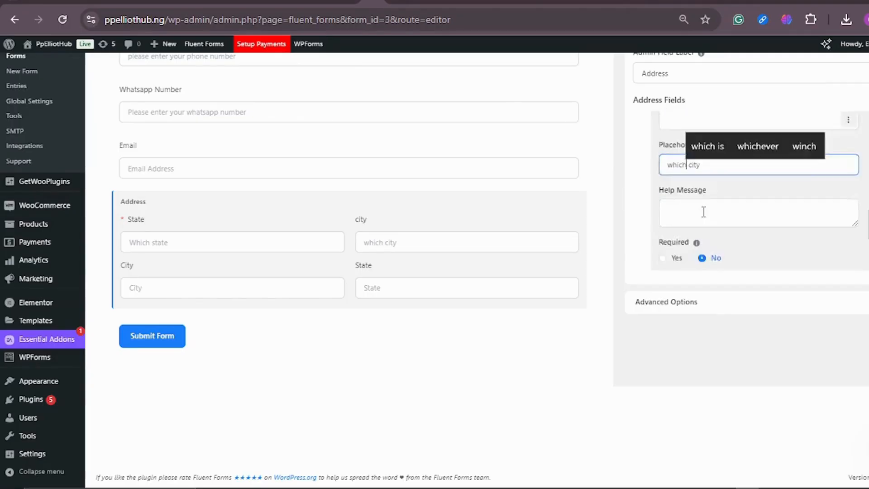
pyautogui.click(662, 173)
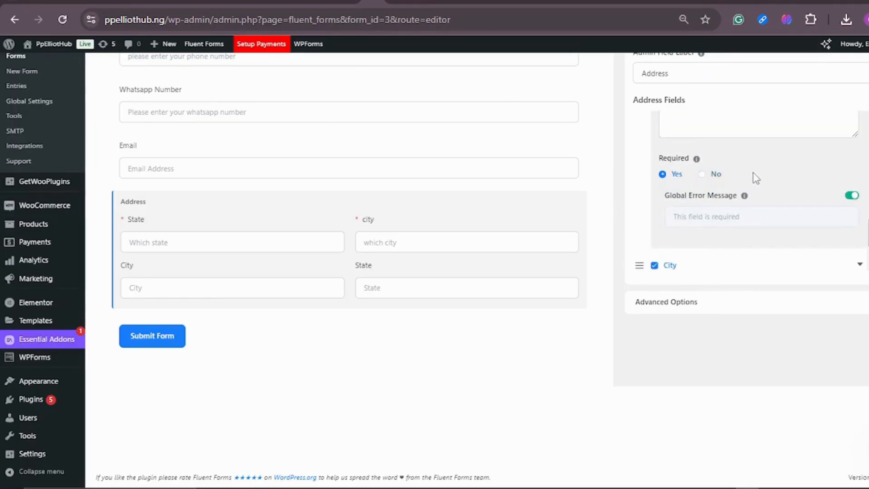
# Step: Change the label of the original City subfield to "Full address"
pyautogui.scroll(-2, 756, 177)
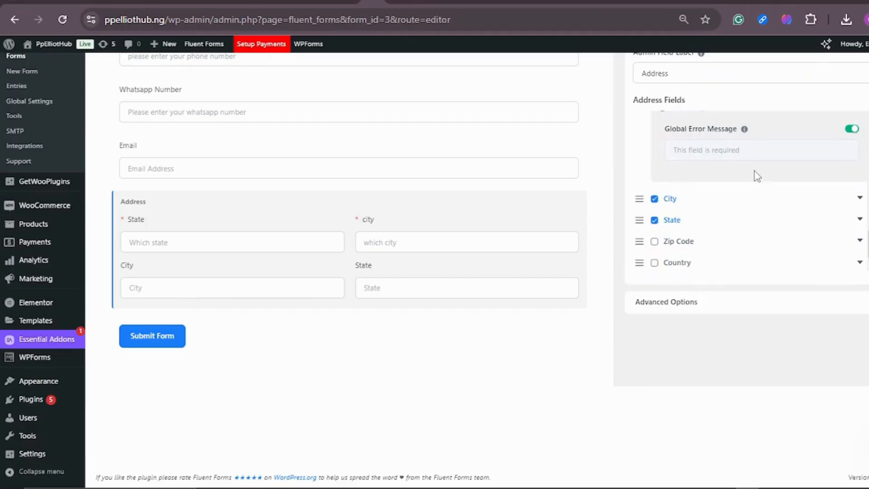
pyautogui.scroll(-1, 756, 176)
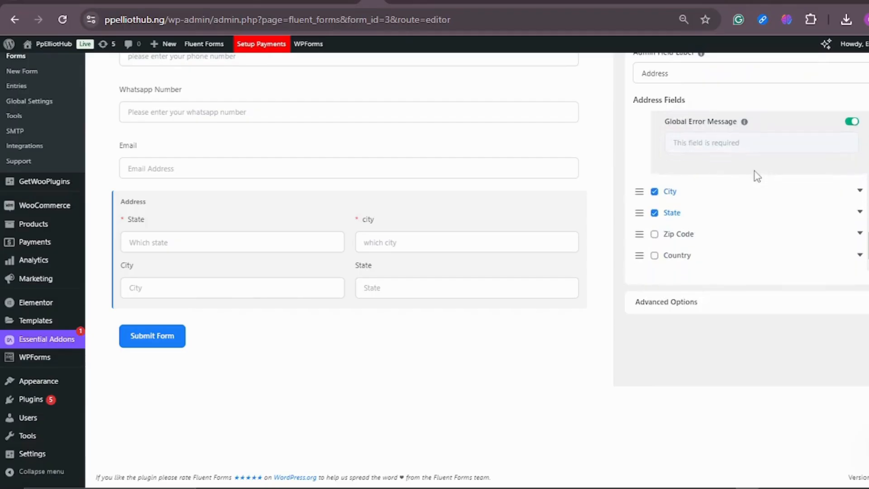
pyautogui.click(859, 194)
pyautogui.click(693, 169)
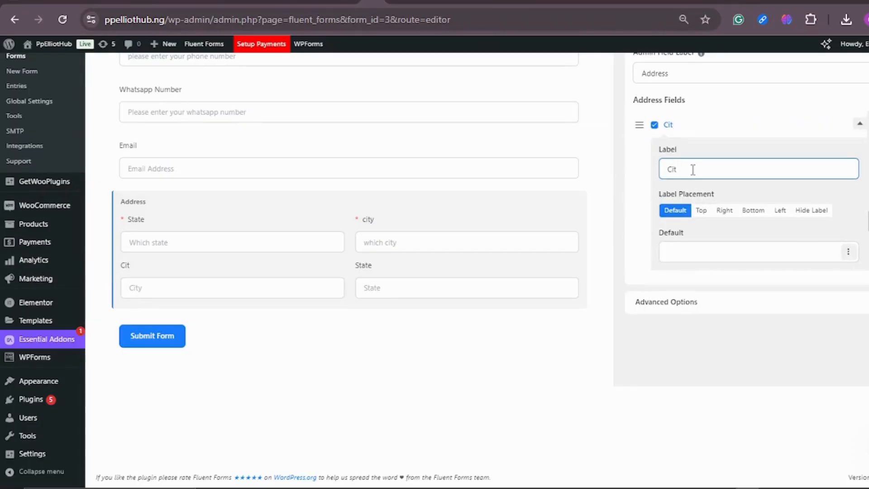
pyautogui.press('BackSpace')
pyautogui.press('BackSpace')
pyautogui.press('BackSpace')
pyautogui.write('F')
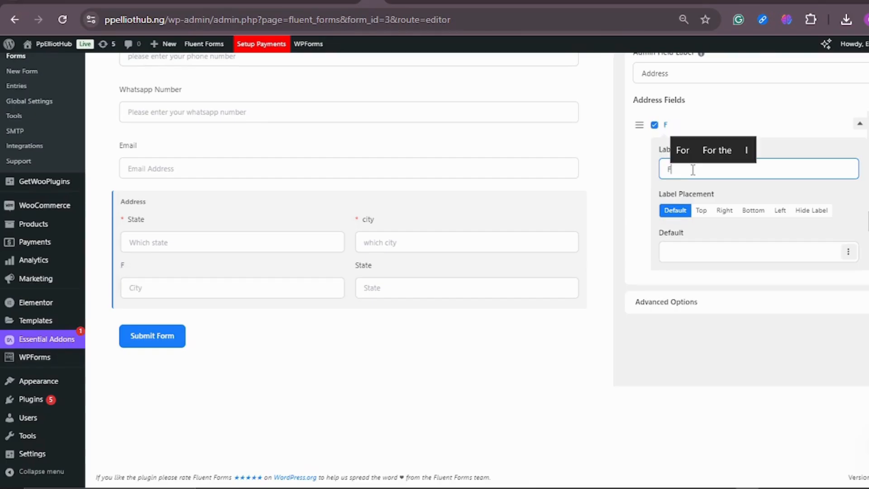
pyautogui.write('ull address')
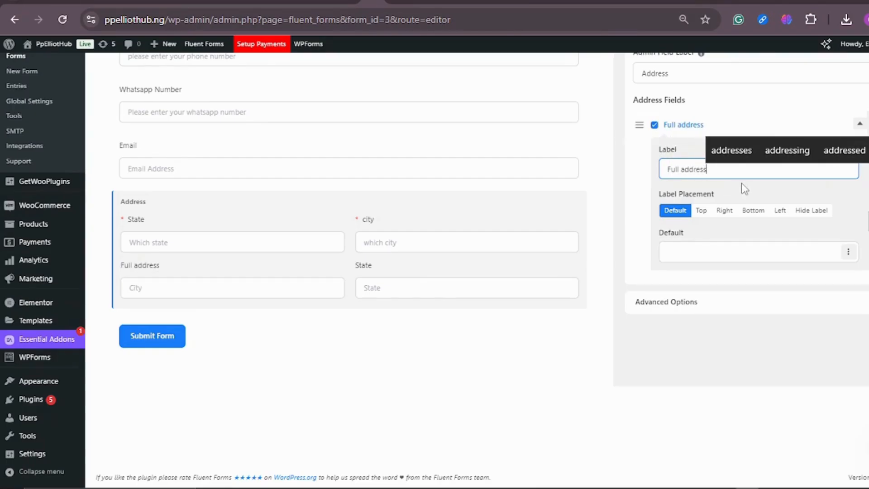
# Step: Set the placeholder of the Full address subfield to "enter your delivery address" and make it required
pyautogui.scroll(-3, 745, 189)
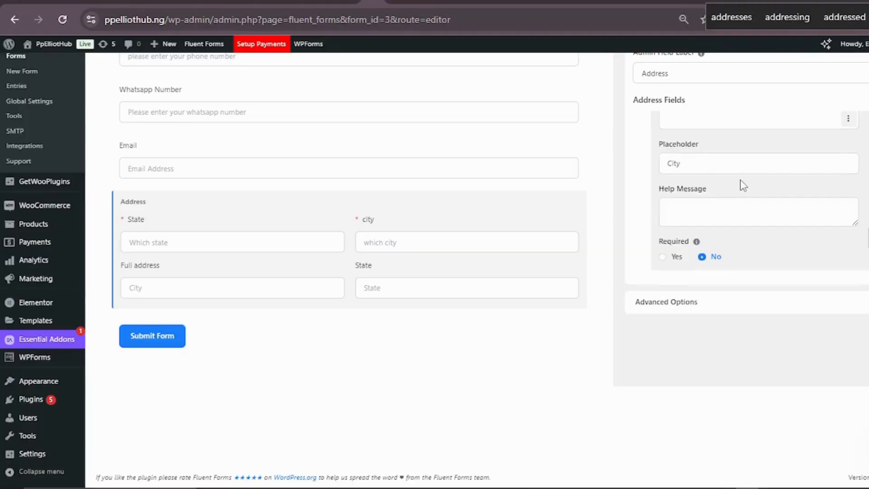
pyautogui.click(713, 155)
pyautogui.press('BackSpace')
pyautogui.press('BackSpace')
pyautogui.press('BackSpace')
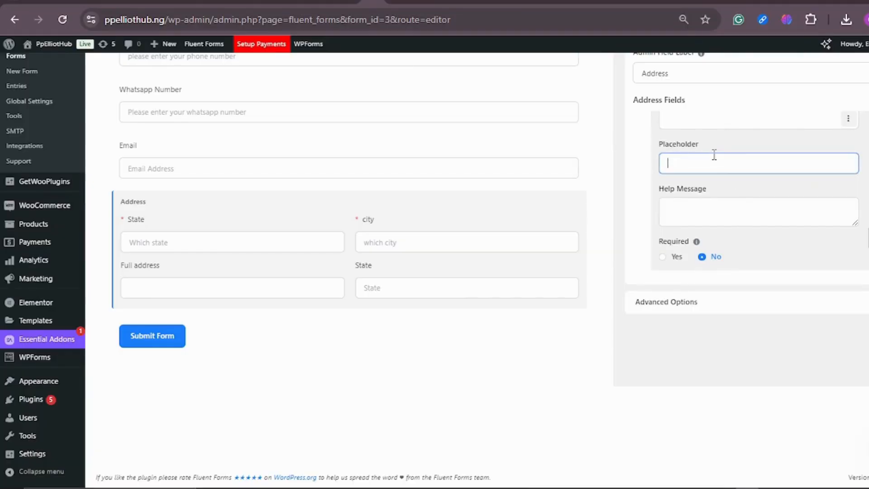
pyautogui.write('enter your d')
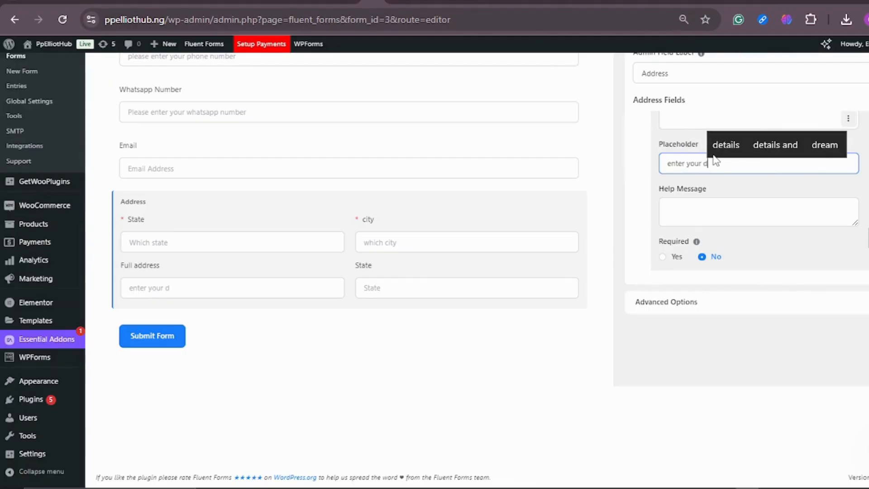
pyautogui.write('elivery address')
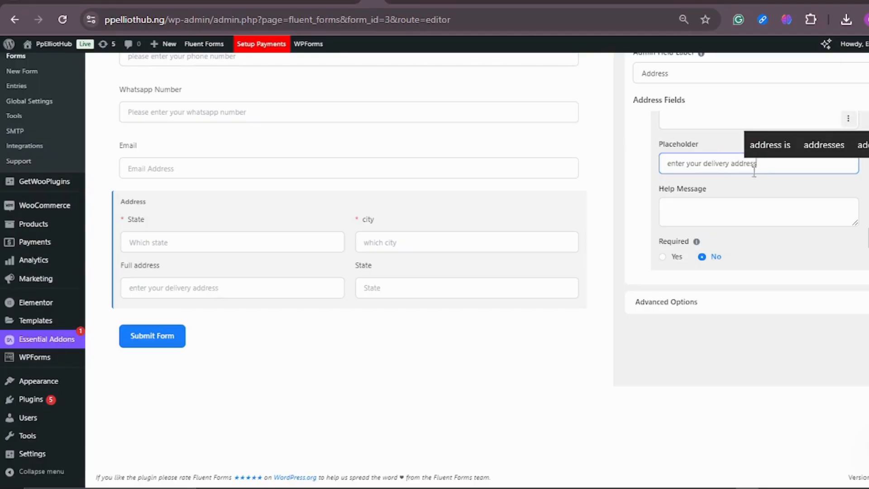
pyautogui.scroll(-2, 754, 171)
pyautogui.click(663, 194)
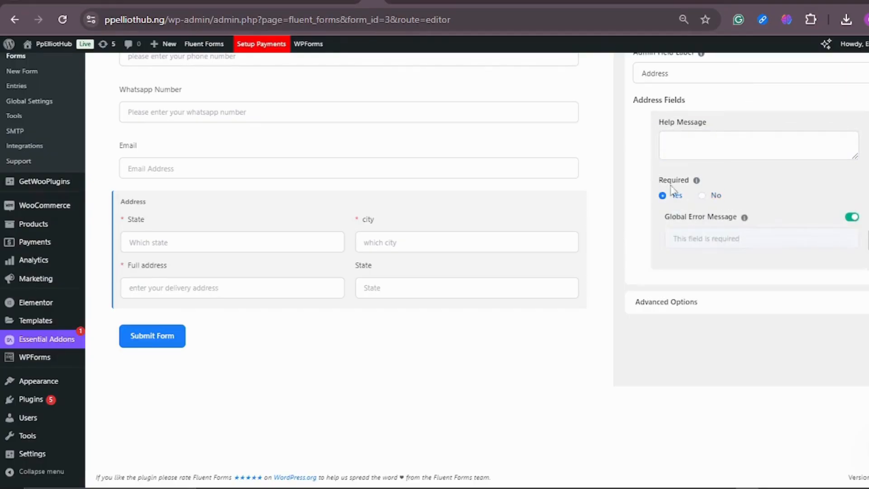
# Step: Clear the label text of the original State subfield, the fourth one in the Address block
pyautogui.scroll(-2, 693, 175)
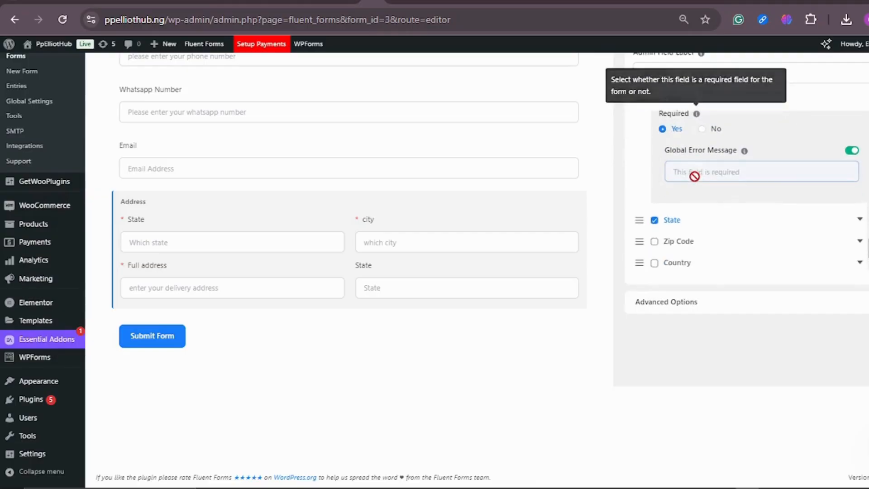
pyautogui.click(860, 213)
pyautogui.scroll(-2, 690, 244)
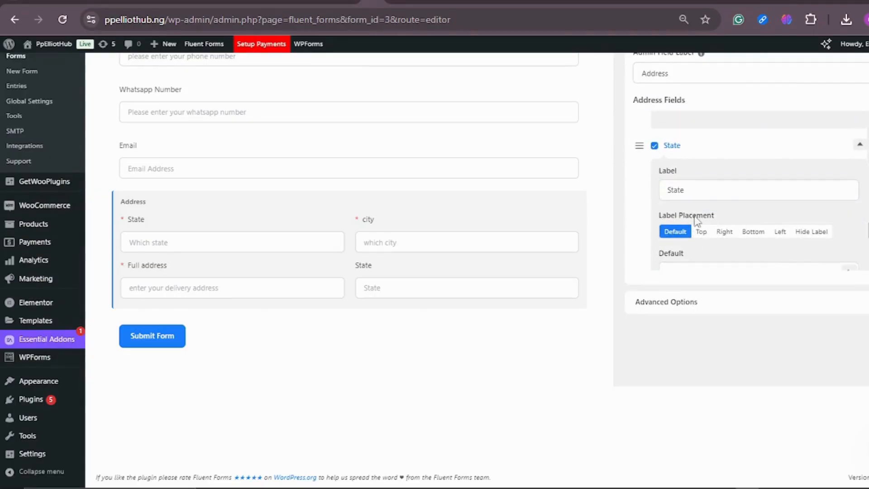
pyautogui.click(691, 192)
pyautogui.press('BackSpace')
pyautogui.press('BackSpace')
pyautogui.press('BackSpace')
pyautogui.press('BackSpace')
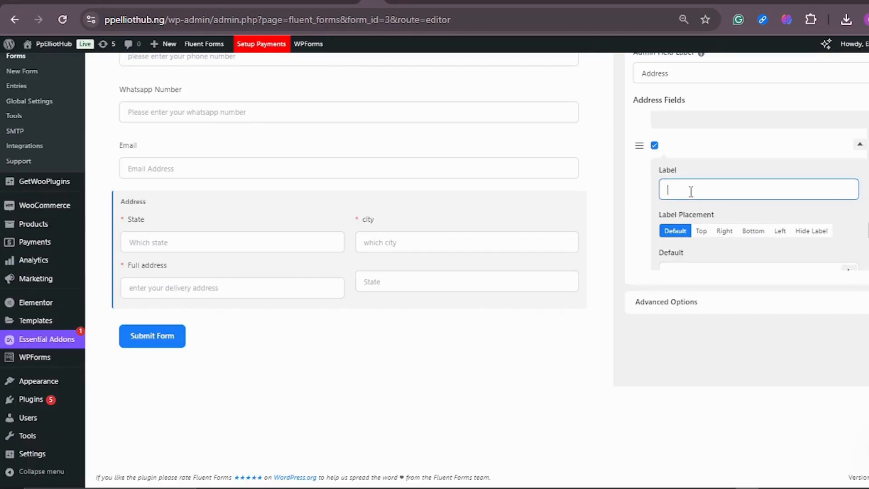
pyautogui.write('BUS')
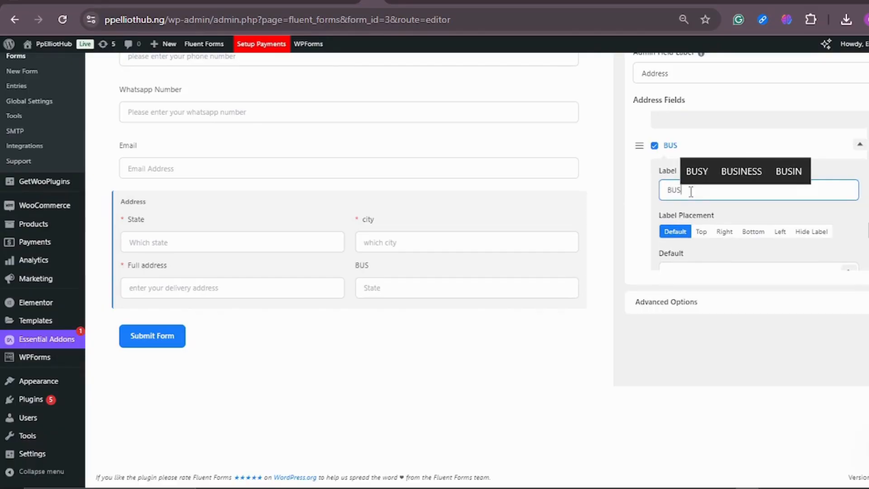
pyautogui.write(' STOP')
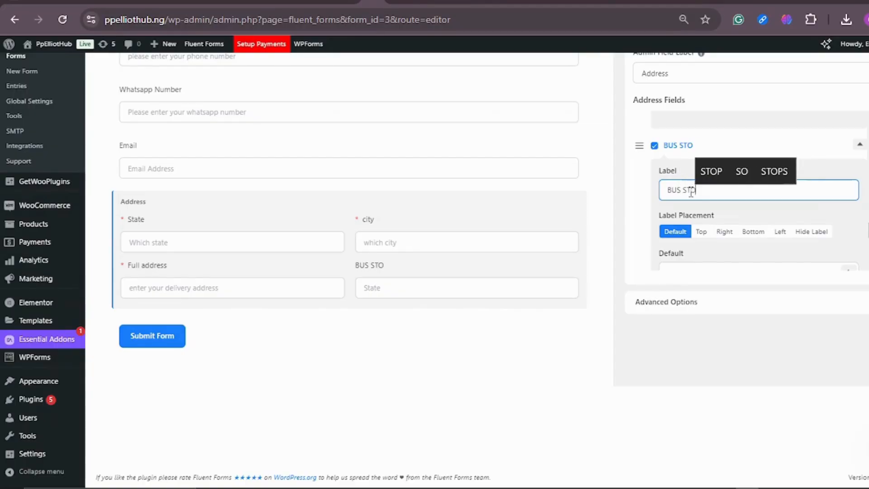
pyautogui.press('BackSpace')
pyautogui.press('BackSpace')
pyautogui.press('BackSpace')
pyautogui.press('BackSpace')
pyautogui.press('BackSpace')
pyautogui.press('BackSpace')
pyautogui.press('BackSpace')
pyautogui.press('BackSpace')
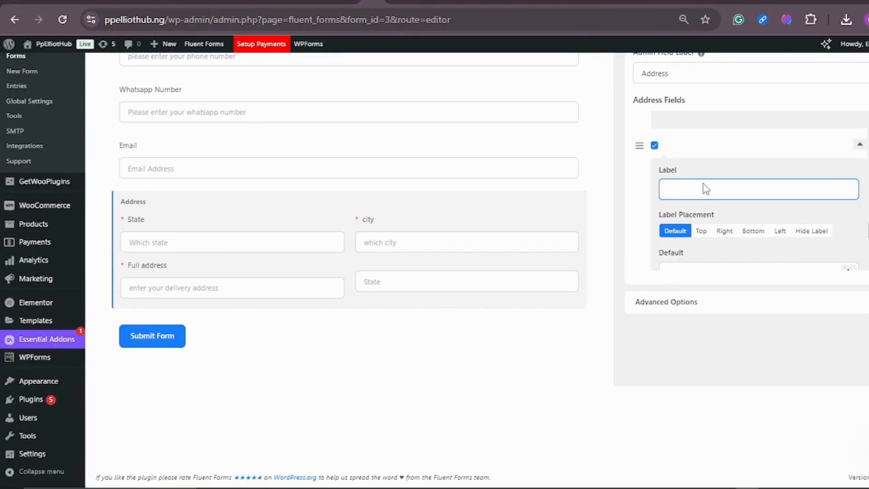
# Step: Label the unnamed fourth address field "Bus Stop"
pyautogui.write('Bus Sy')
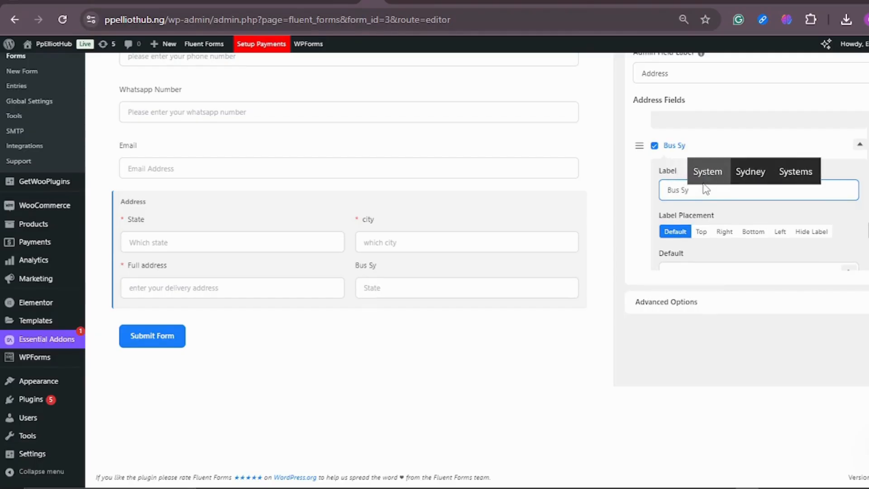
pyautogui.press('BackSpace')
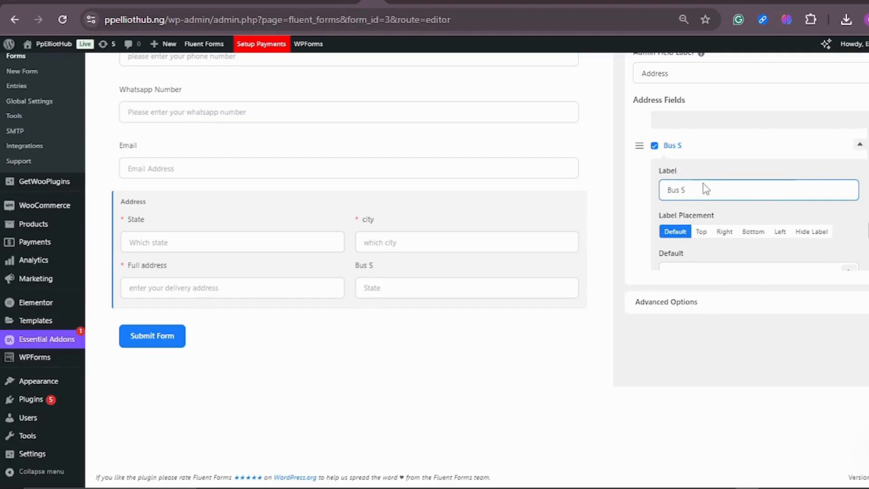
pyautogui.write('top')
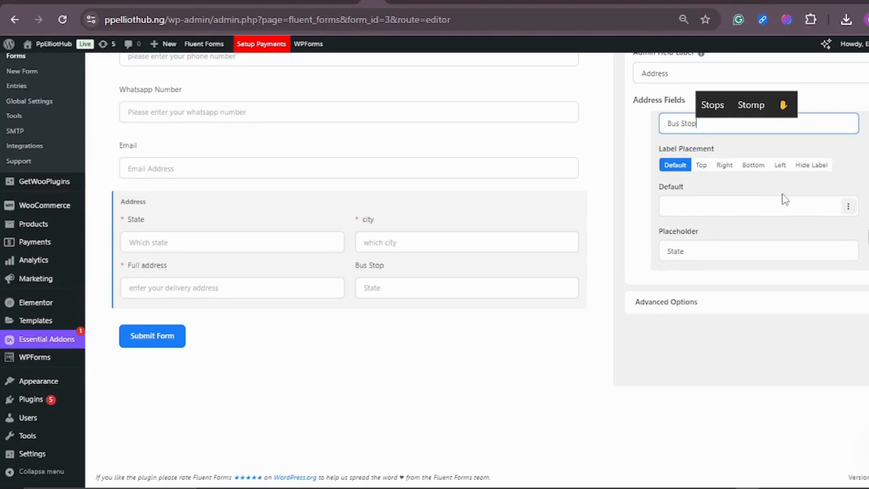
# Step: Replace the Bus Stop field's placeholder with "your nearest bus Landmark"
pyautogui.scroll(-2, 780, 202)
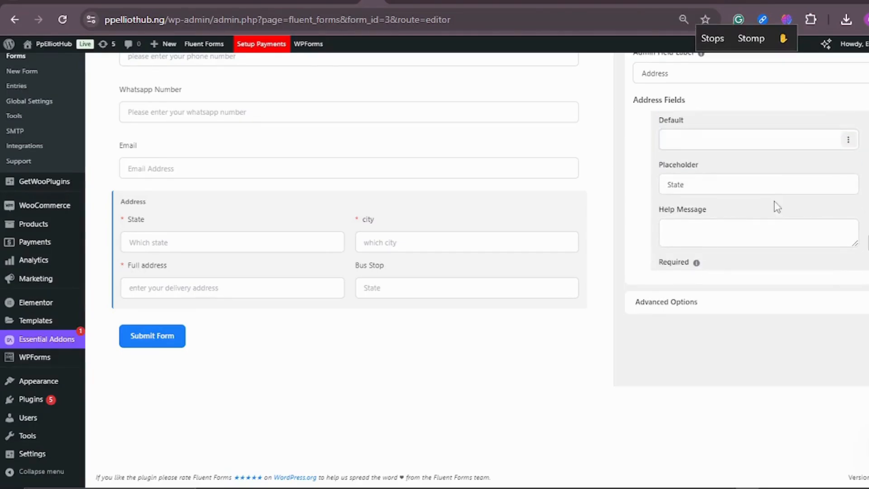
pyautogui.click(698, 187)
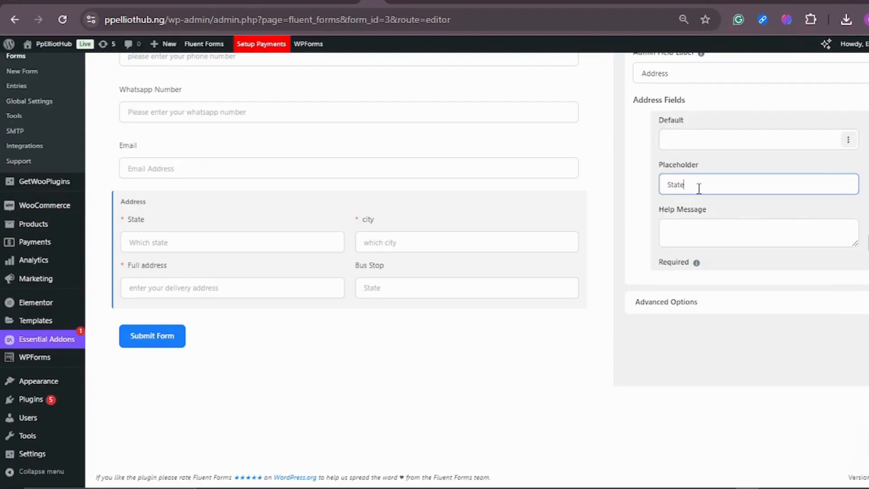
pyautogui.press('BackSpace')
pyautogui.press('BackSpace')
pyautogui.press('BackSpace')
pyautogui.write('your nearest bus st')
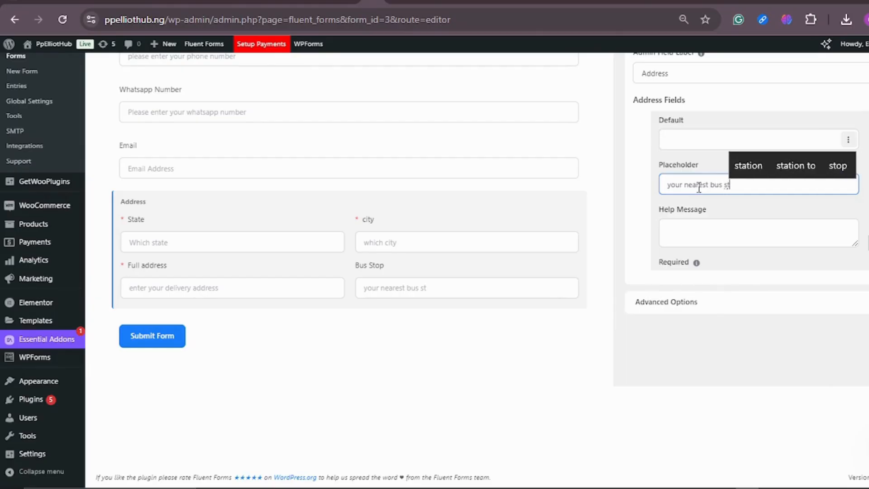
pyautogui.write('op')
pyautogui.press('BackSpace')
pyautogui.press('BackSpace')
pyautogui.press('BackSpace')
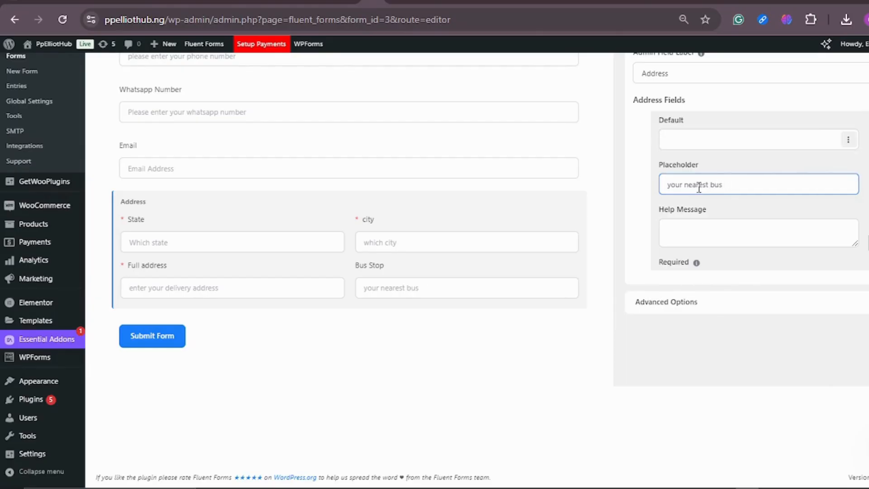
pyautogui.write('Lank')
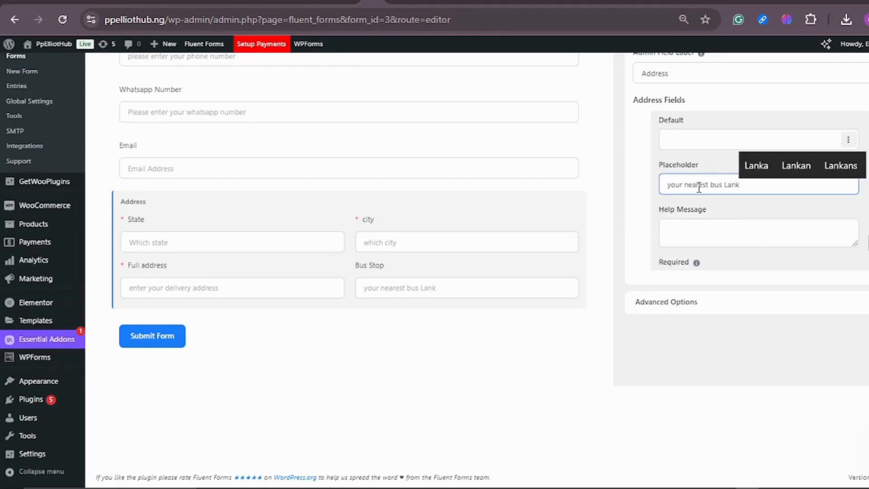
pyautogui.press('BackSpace')
pyautogui.write('dmark')
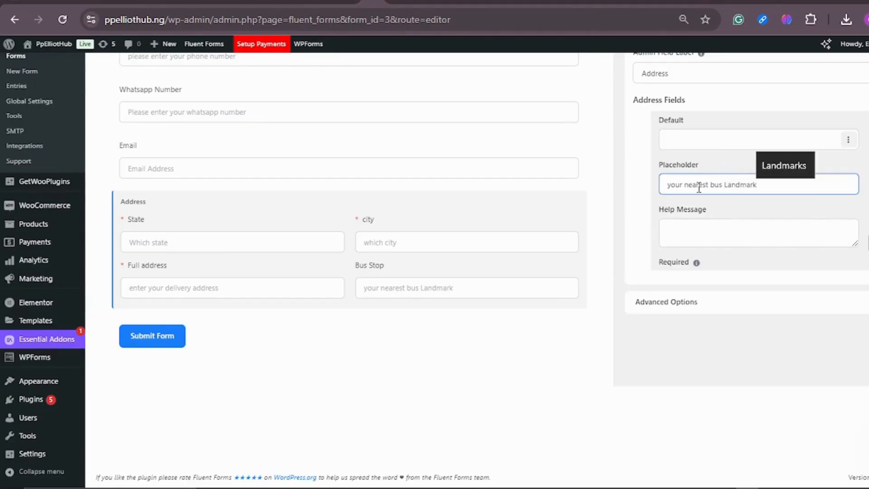
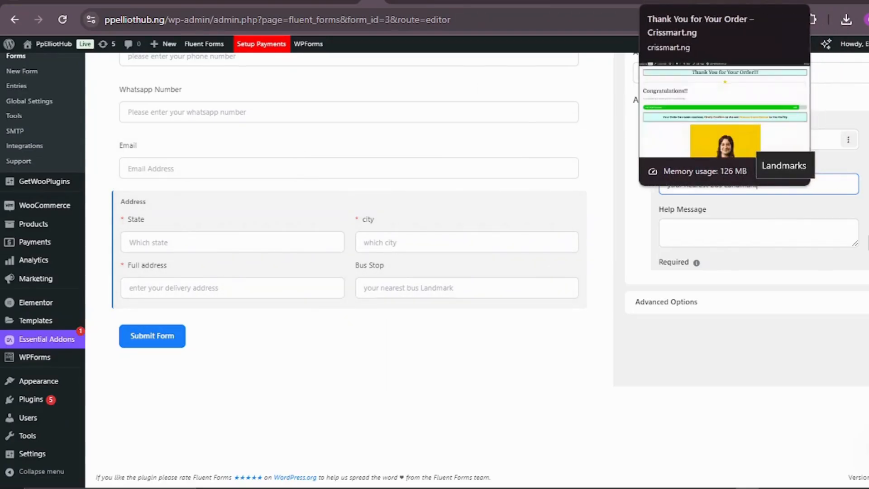
# Step: Check the remaining fields of the order form on the Crissmart.ng page and add a Text Area below the form's Address fields
pyautogui.click(679, 5)
pyautogui.scroll(-6, 545, 373)
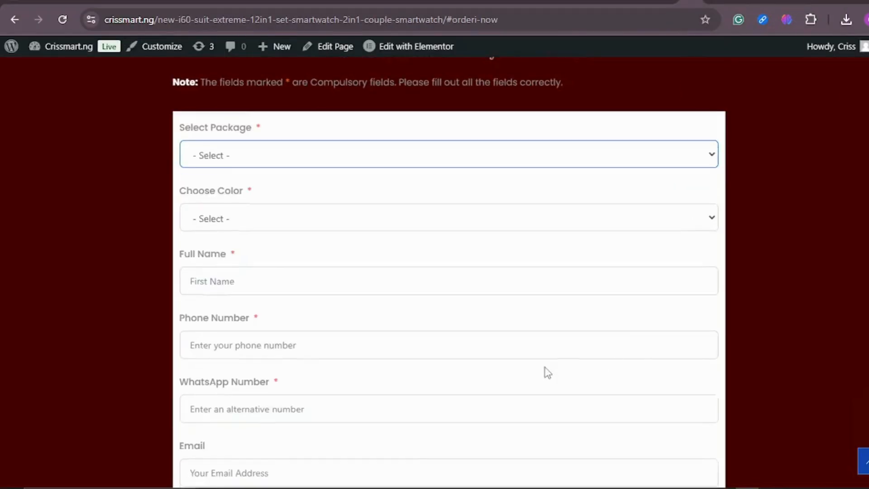
pyautogui.scroll(-3, 382, 298)
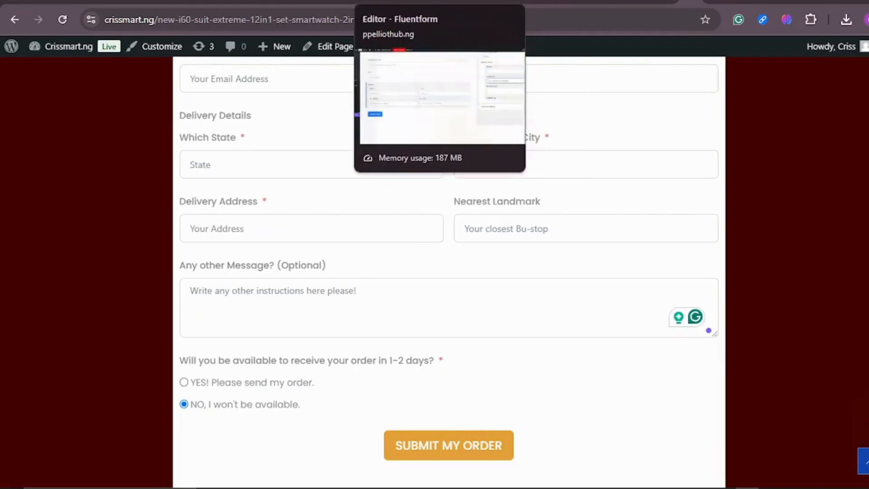
pyautogui.click(384, 4)
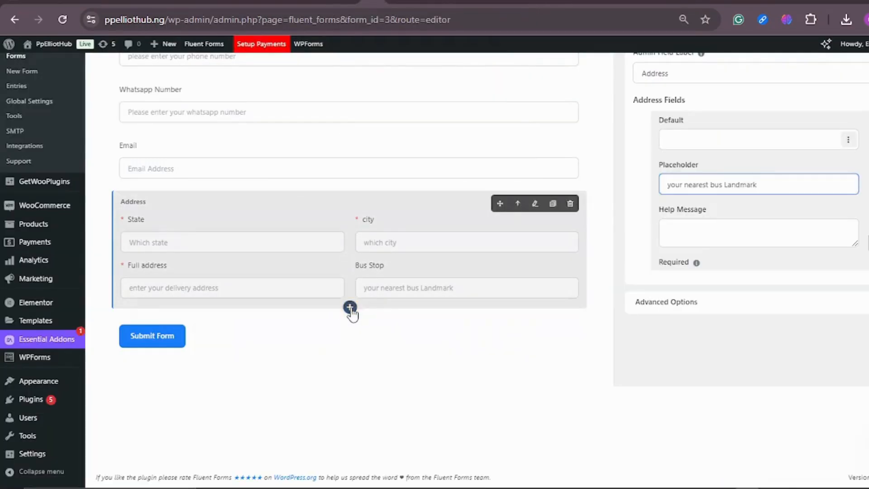
pyautogui.click(350, 309)
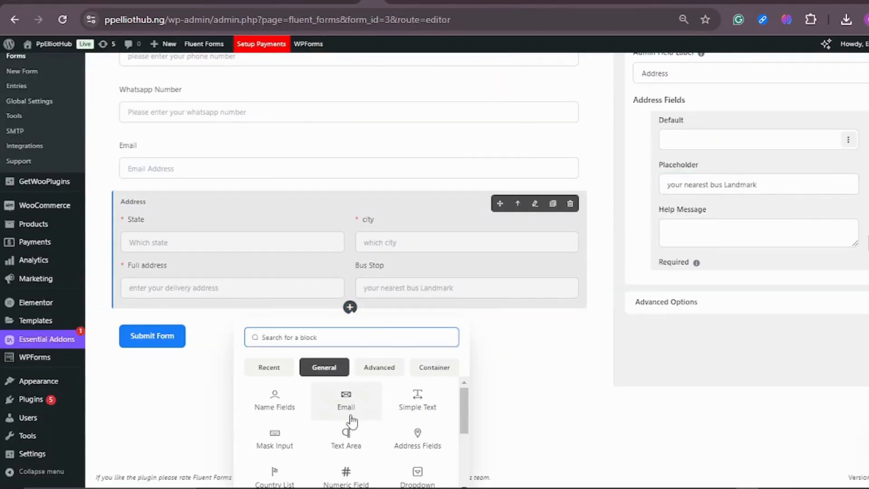
pyautogui.scroll(-1, 404, 407)
pyautogui.scroll(-2, 404, 407)
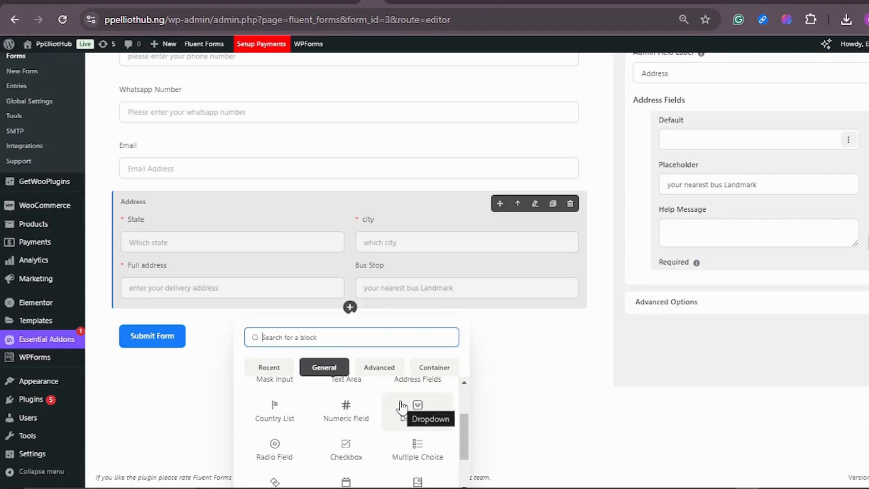
pyautogui.scroll(-2, 409, 403)
pyautogui.scroll(6, 343, 447)
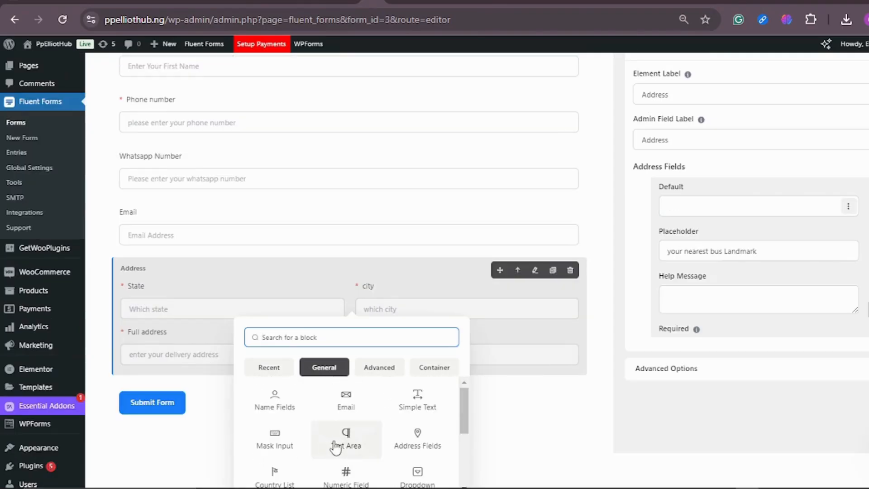
pyautogui.click(344, 447)
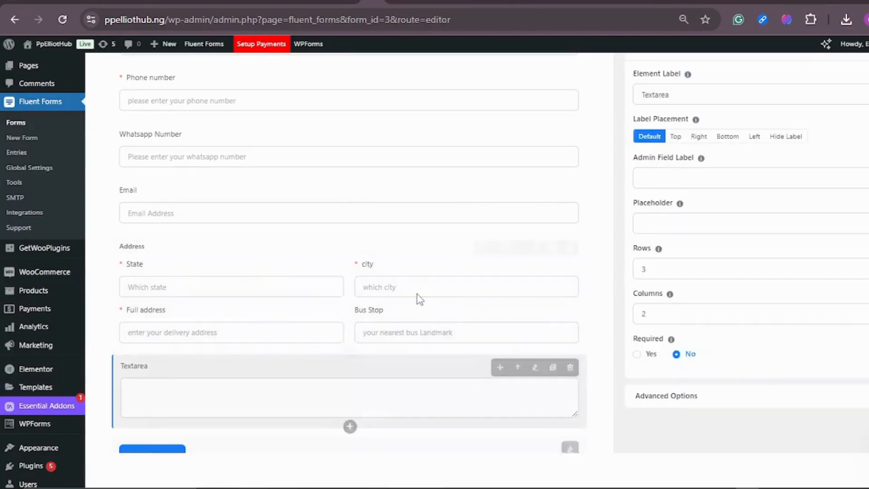
# Step: Change the new text area's element label to "Any other message? (optiona)"
pyautogui.scroll(-2, 412, 281)
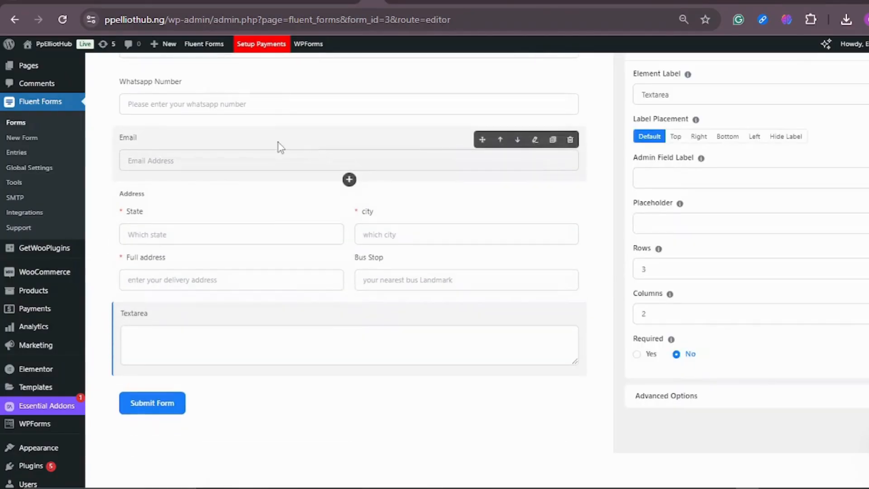
pyautogui.click(223, 346)
pyautogui.click(700, 171)
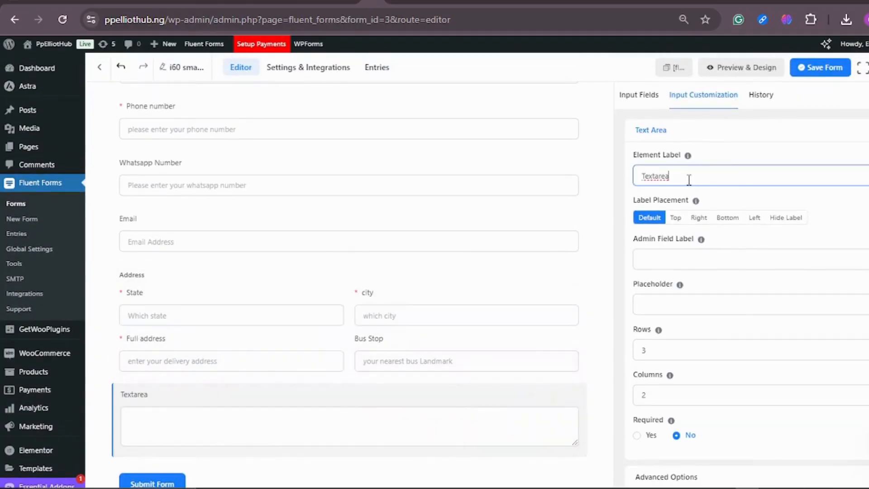
pyautogui.press('BackSpace')
pyautogui.press('BackSpace')
pyautogui.press('BackSpace')
pyautogui.press('BackSpace')
pyautogui.press('BackSpace')
pyautogui.press('BackSpace')
pyautogui.press('BackSpace')
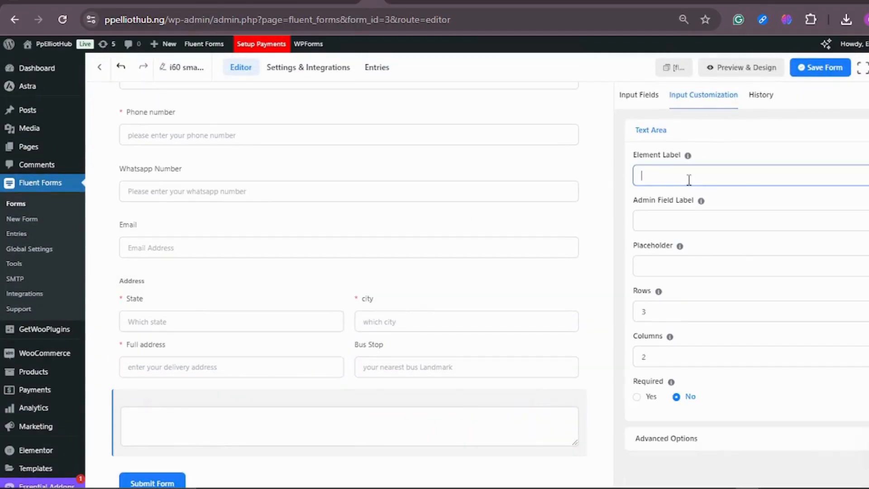
pyautogui.write('Any ')
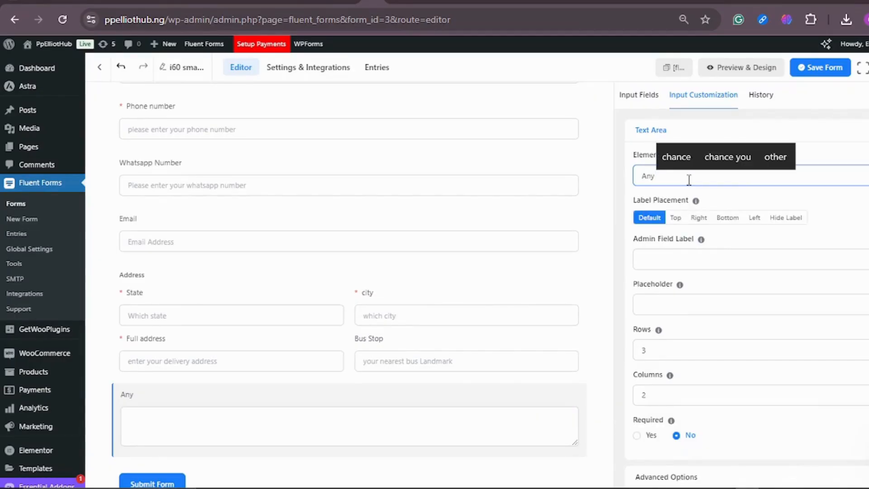
pyautogui.write('other m')
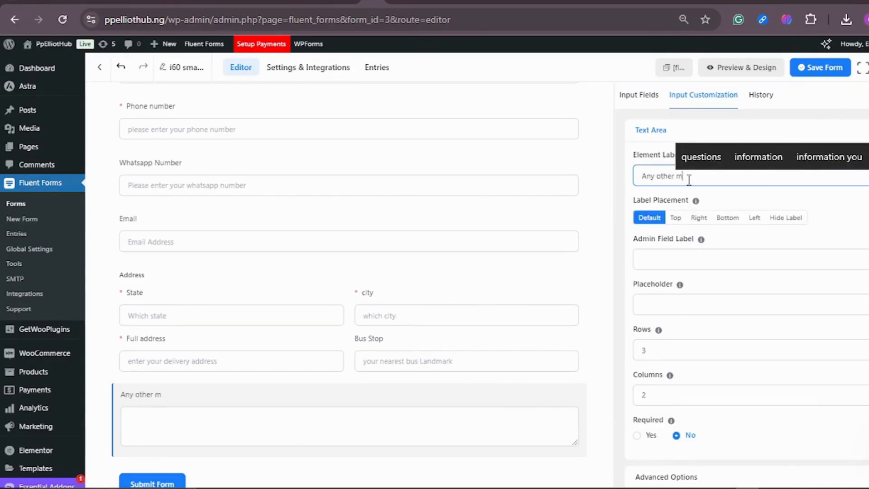
pyautogui.write('ess')
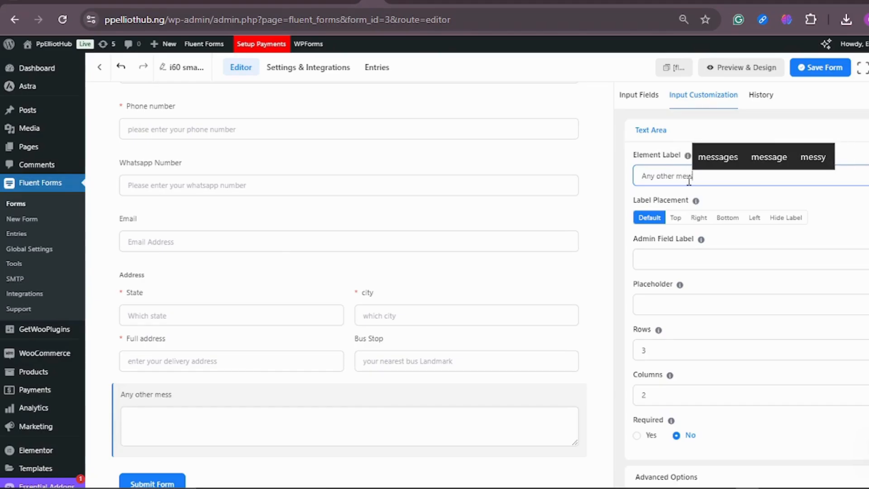
pyautogui.write('age?')
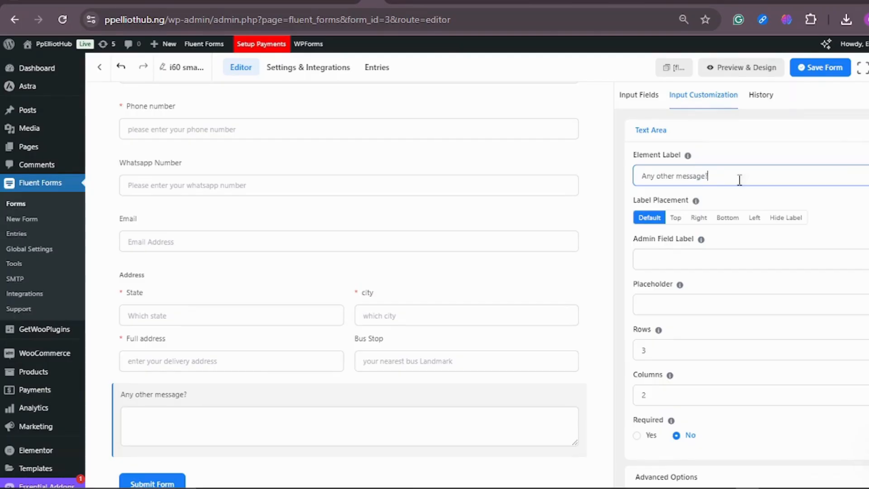
pyautogui.scroll(-3, 757, 190)
pyautogui.scroll(3, 753, 183)
pyautogui.write('optiona')
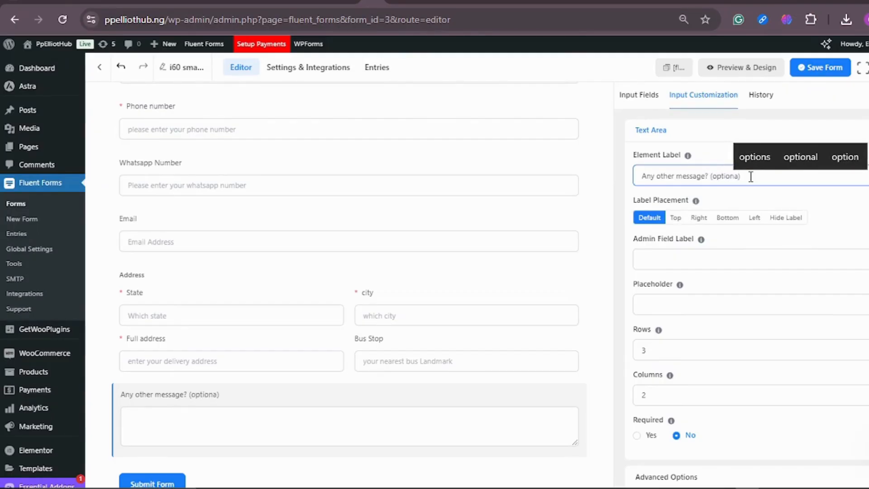
# Step: Set the message text area's placeholder to "Leave further instruction here, if any"
pyautogui.scroll(-1, 720, 179)
pyautogui.click(725, 194)
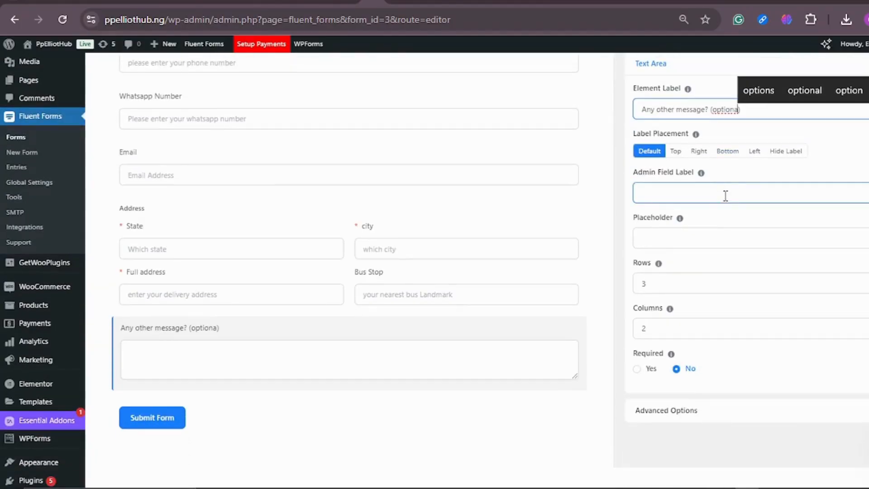
pyautogui.click(712, 237)
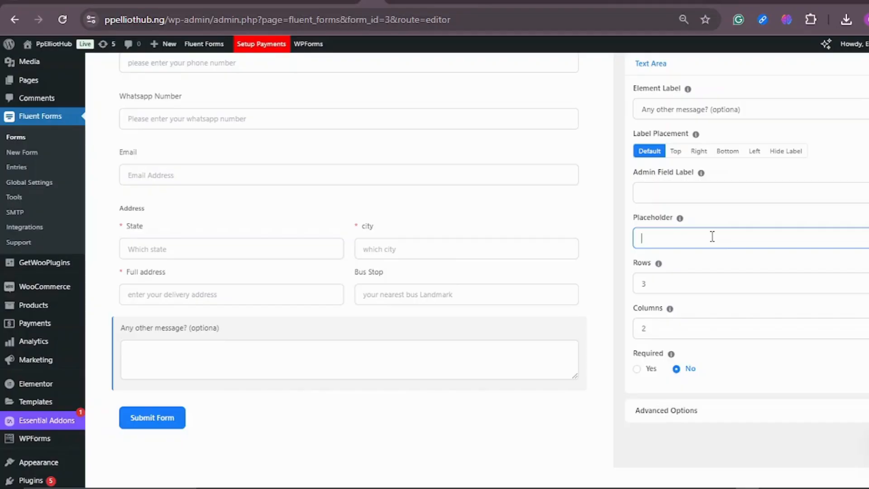
pyautogui.write('Leave further instruction here')
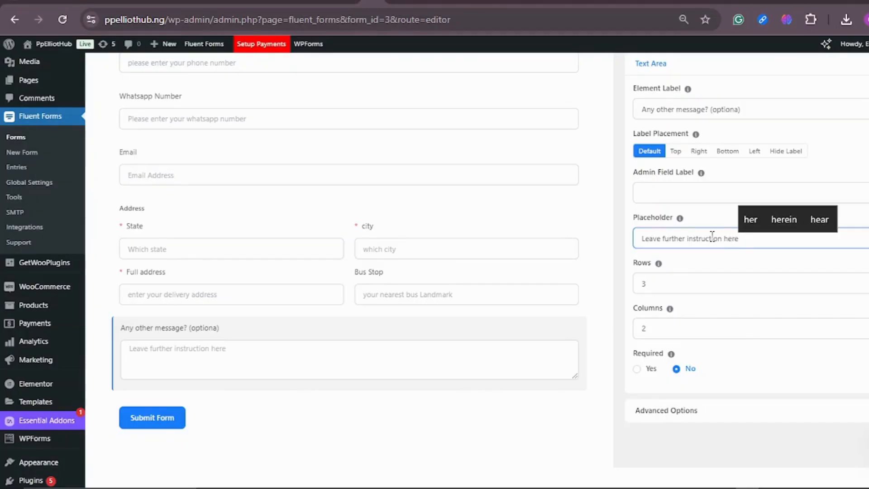
pyautogui.write(', if any')
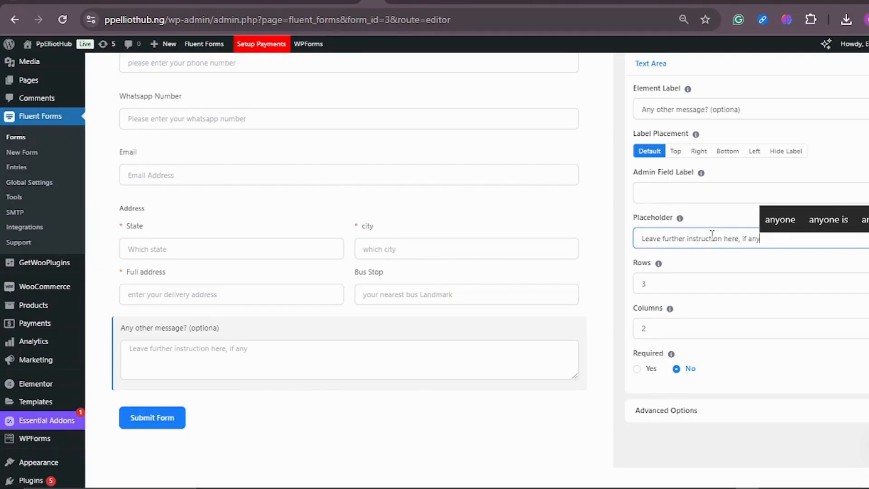
pyautogui.scroll(-2, 729, 232)
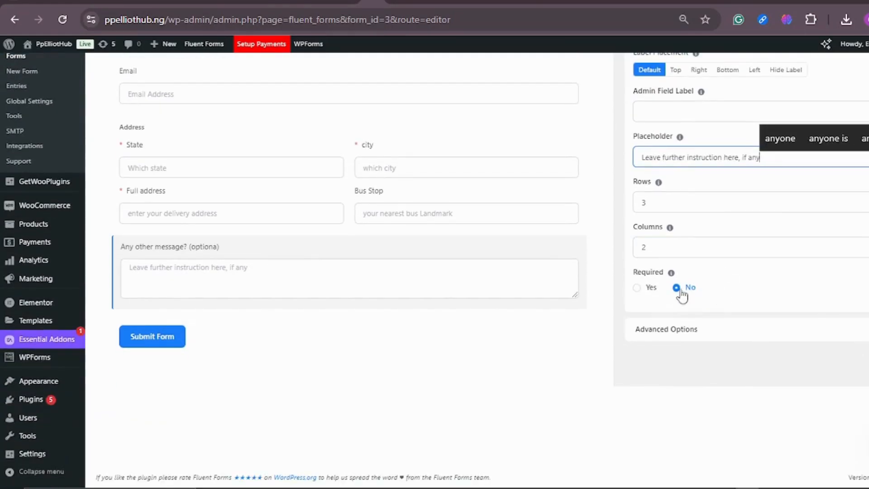
pyautogui.click(769, 247)
pyautogui.scroll(1, 708, 247)
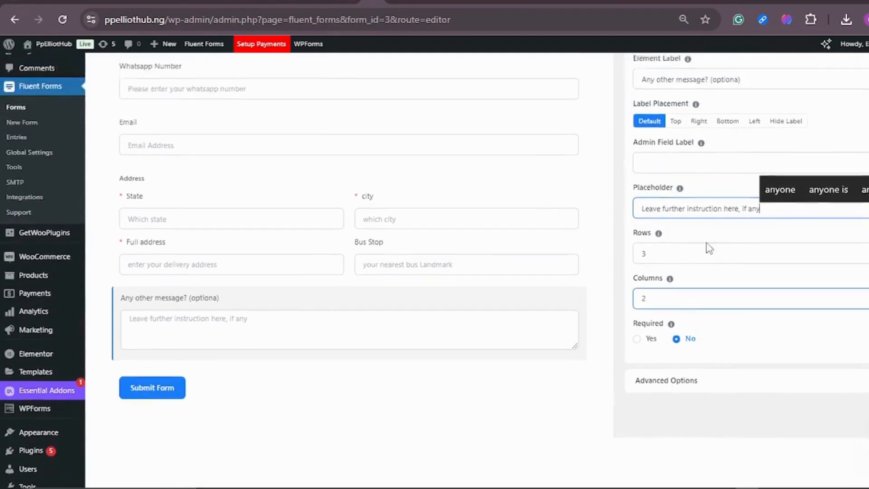
pyautogui.scroll(2, 709, 248)
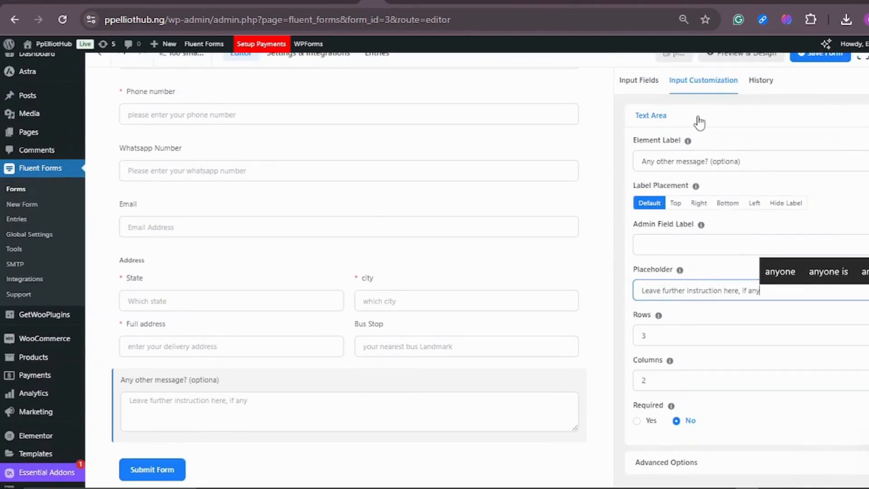
# Step: Add a Radio Field below the optional message text area
pyautogui.scroll(-3, 370, 228)
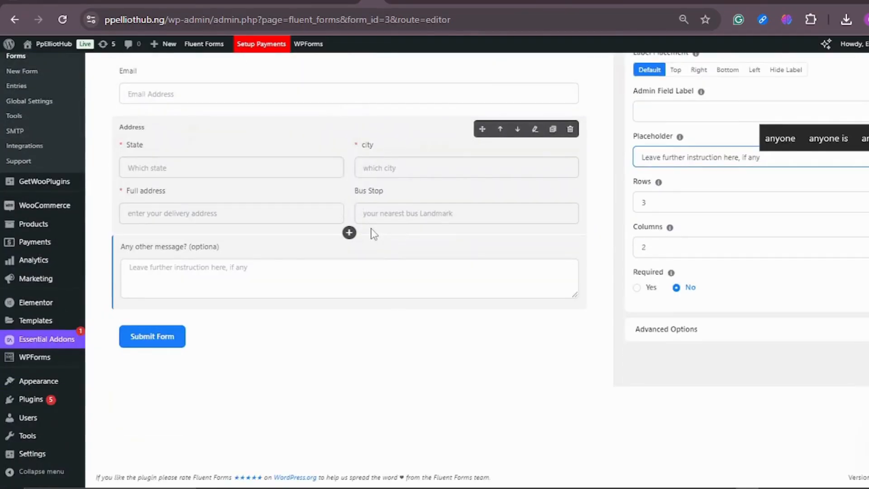
pyautogui.click(350, 309)
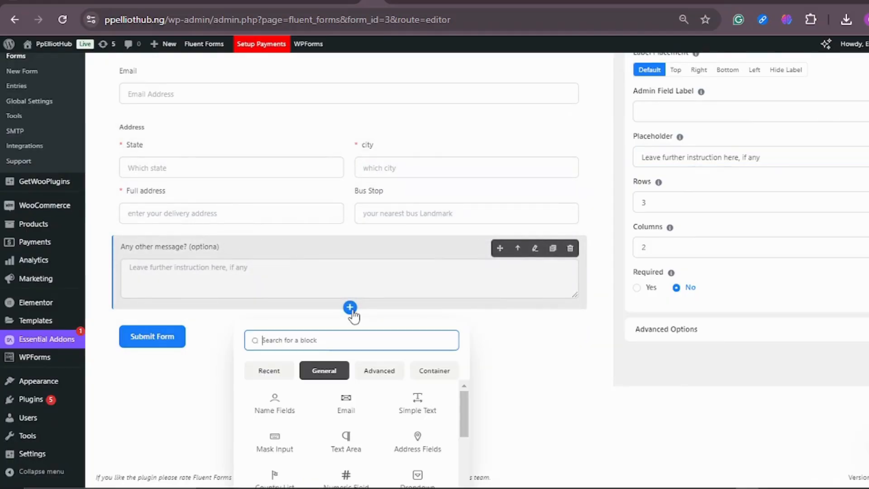
pyautogui.scroll(-1, 393, 394)
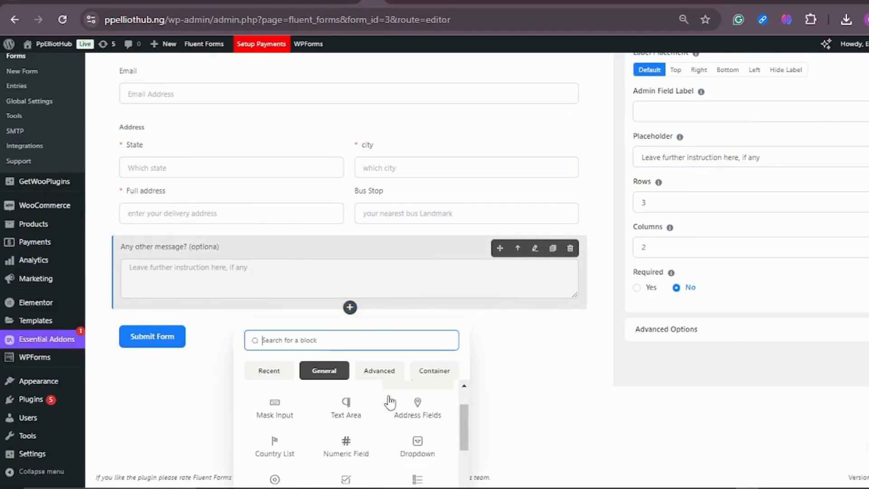
pyautogui.scroll(-3, 389, 400)
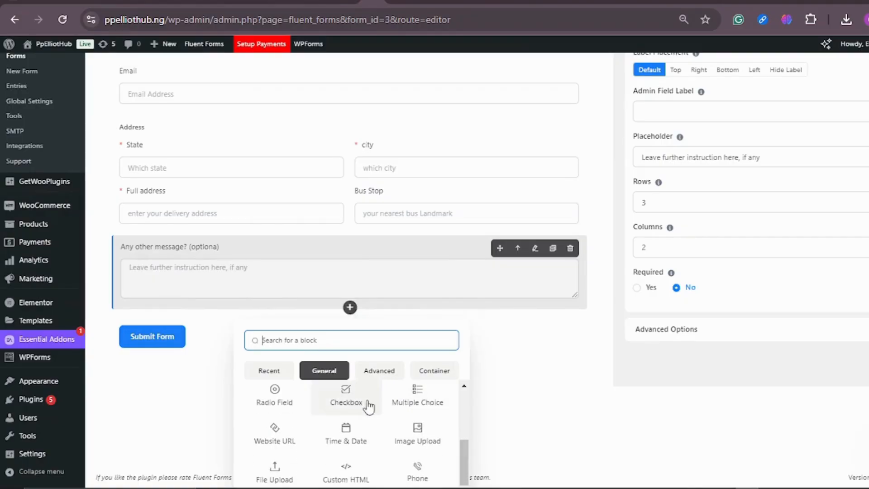
pyautogui.click(283, 401)
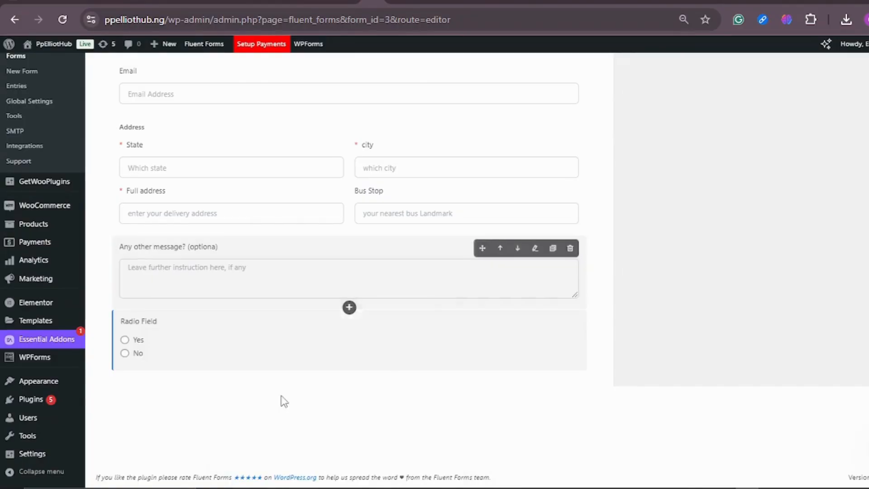
# Step: Change the radio field's element label to "Will you be available to receive your order in 1-2 days from now?"
pyautogui.scroll(3, 199, 333)
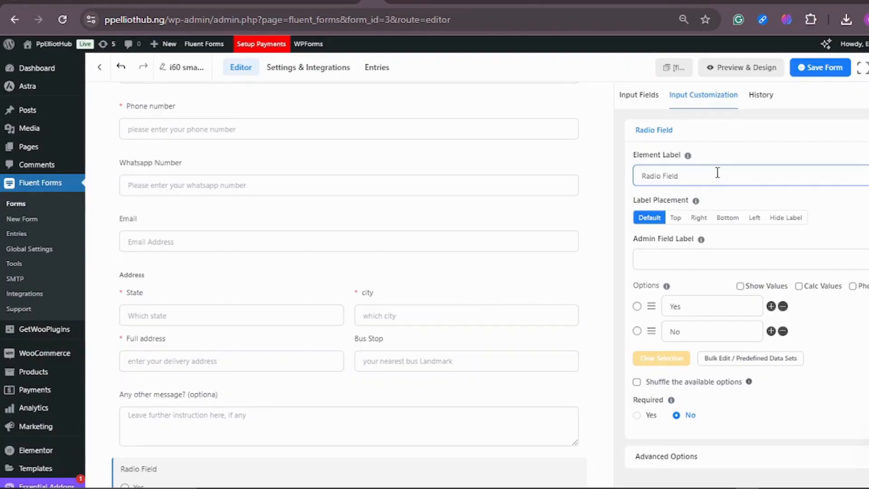
pyautogui.press('BackSpace')
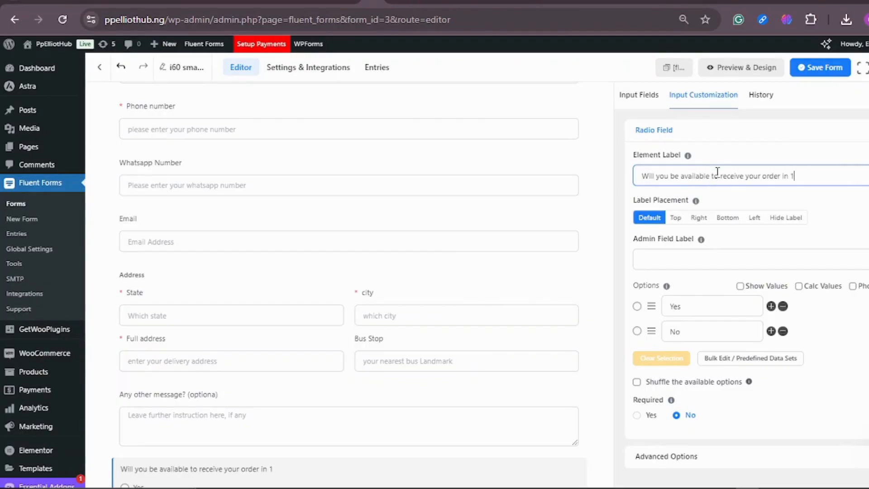
pyautogui.write('2 days')
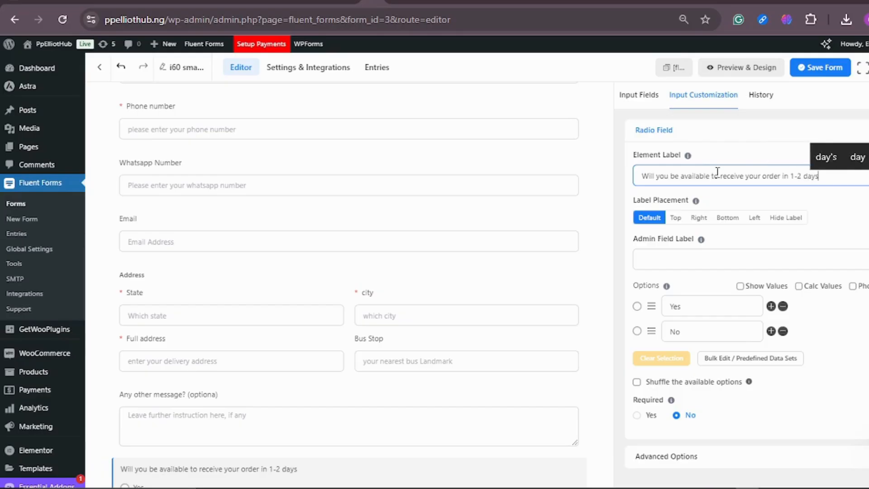
pyautogui.write(' from to')
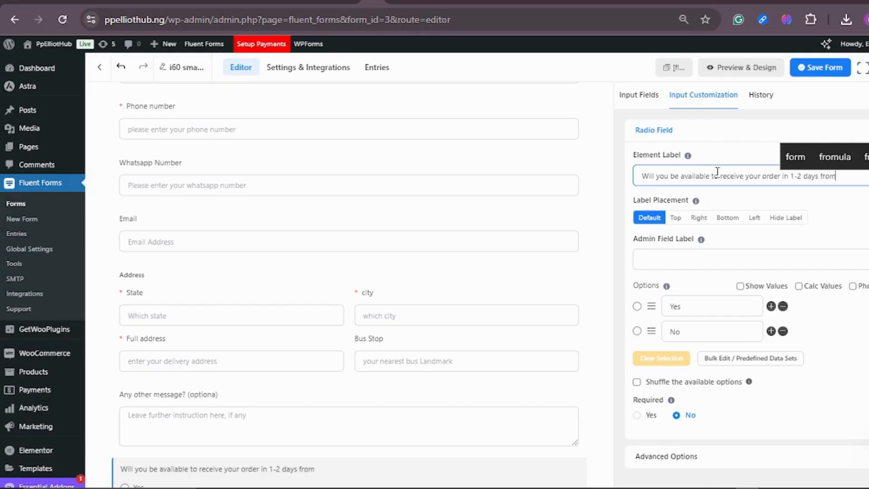
pyautogui.press('BackSpace')
pyautogui.press('BackSpace')
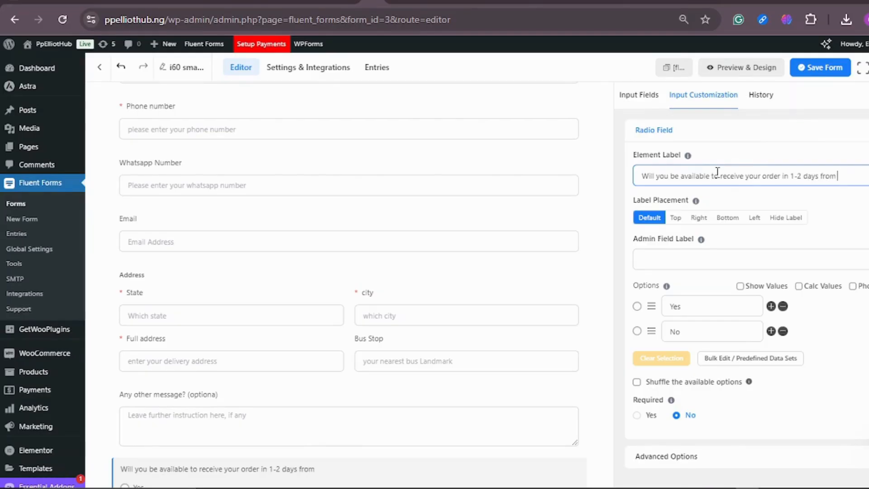
pyautogui.write('now?')
pyautogui.moveTo(802, 175); pyautogui.dragTo(792, 177)
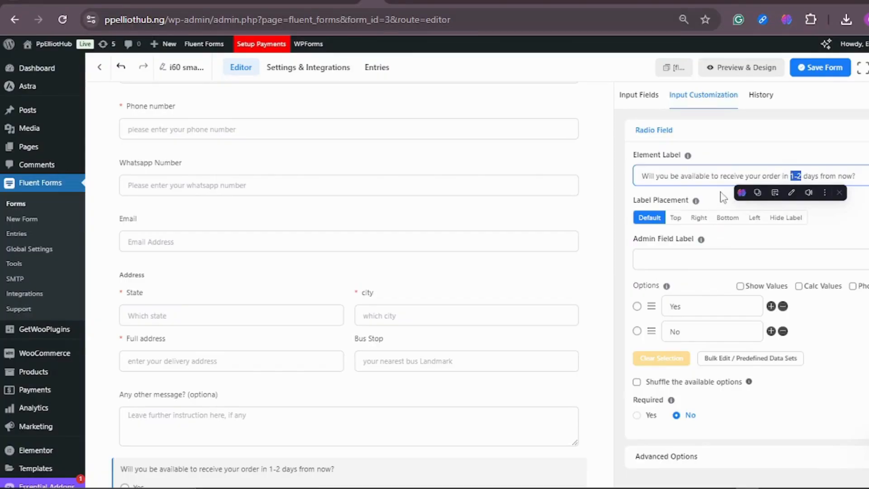
# Step: Replace the radio field's first option, Yes, with "YES, Please deliver my order"
pyautogui.scroll(-2, 722, 193)
pyautogui.click(720, 240)
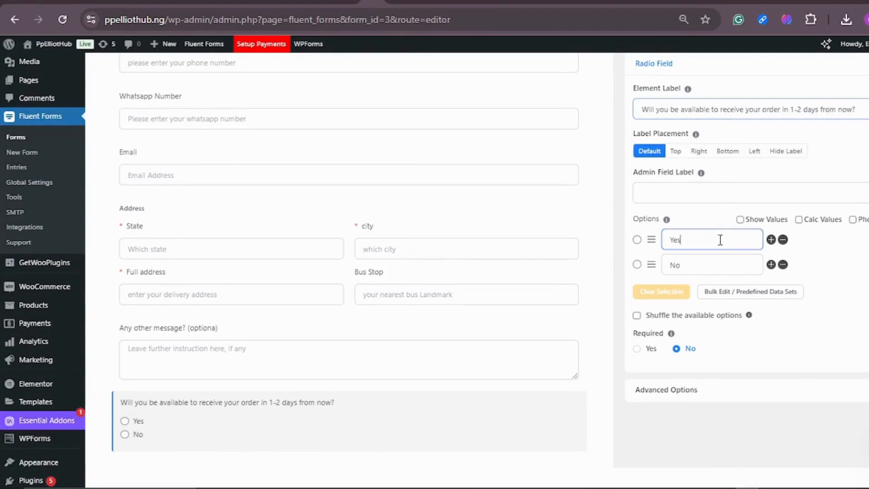
pyautogui.press('BackSpace')
pyautogui.press('BackSpace')
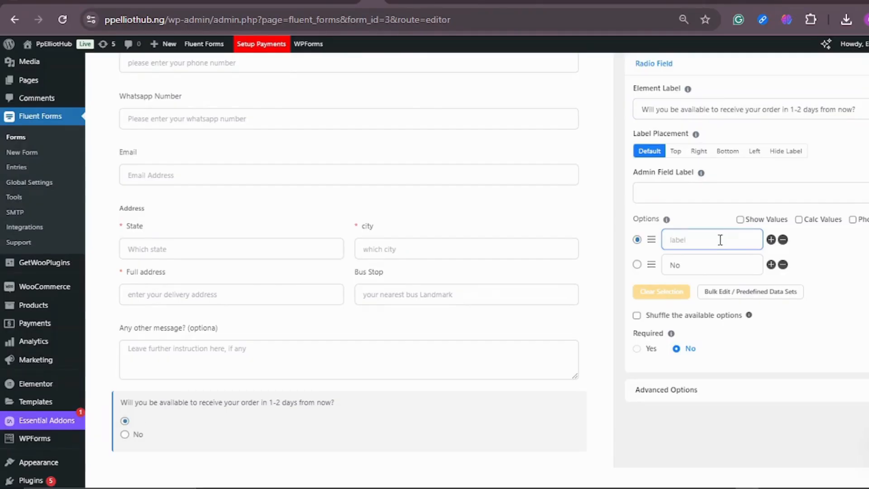
pyautogui.write('YES')
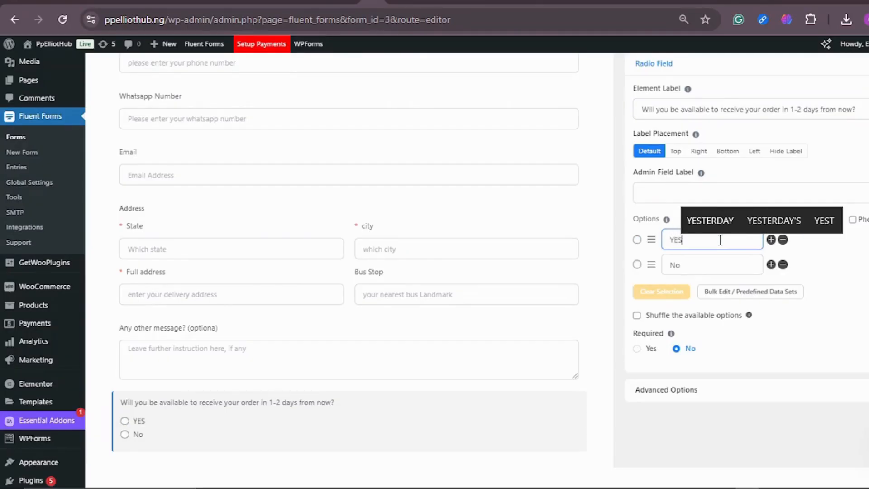
pyautogui.write(',')
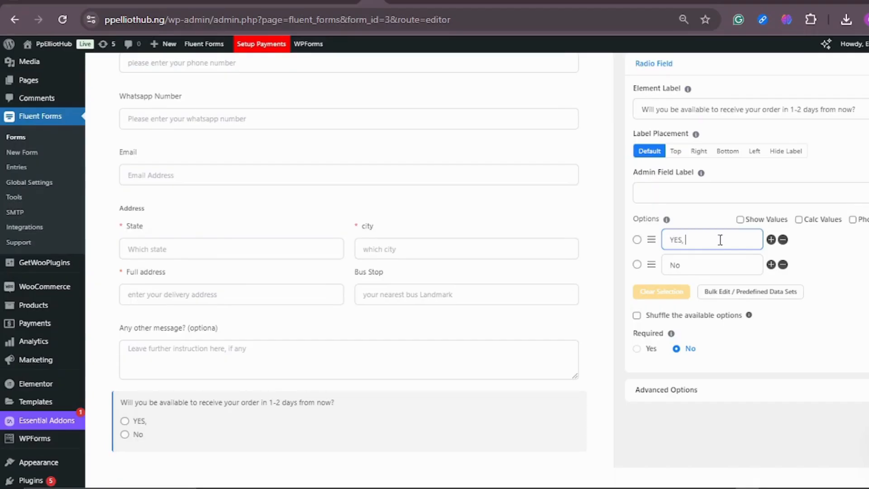
pyautogui.write(' Please')
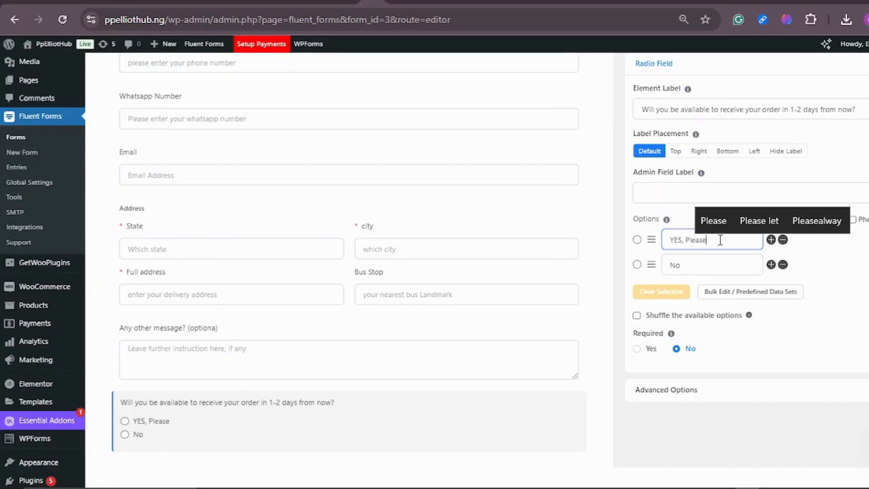
pyautogui.write(' deliver my')
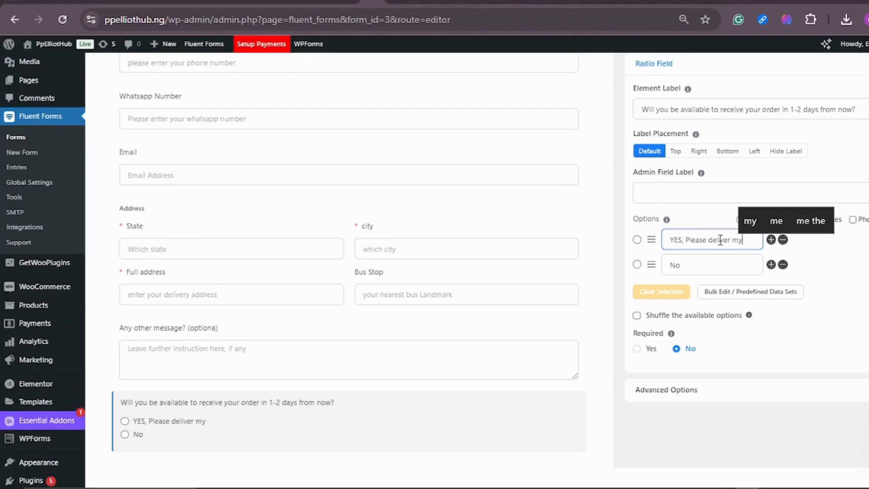
pyautogui.write(' order')
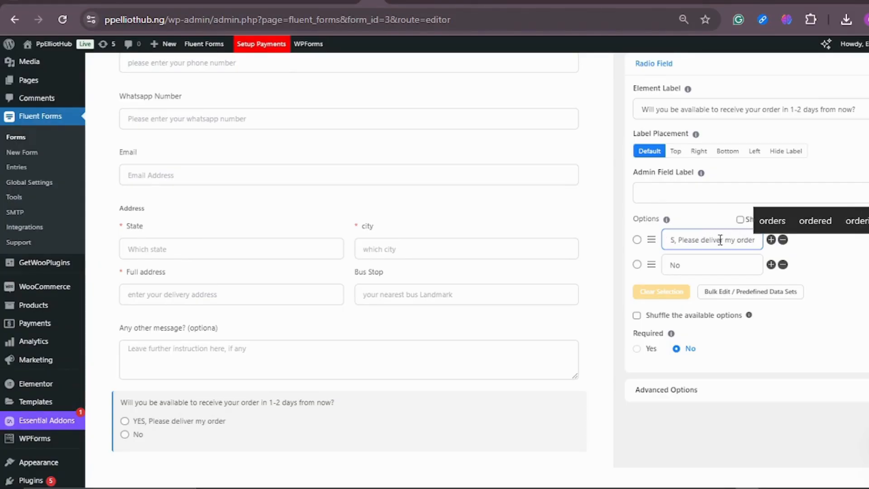
# Step: Replace the radio field's second option with "No, I won't be available" and make the field required
pyautogui.click(714, 263)
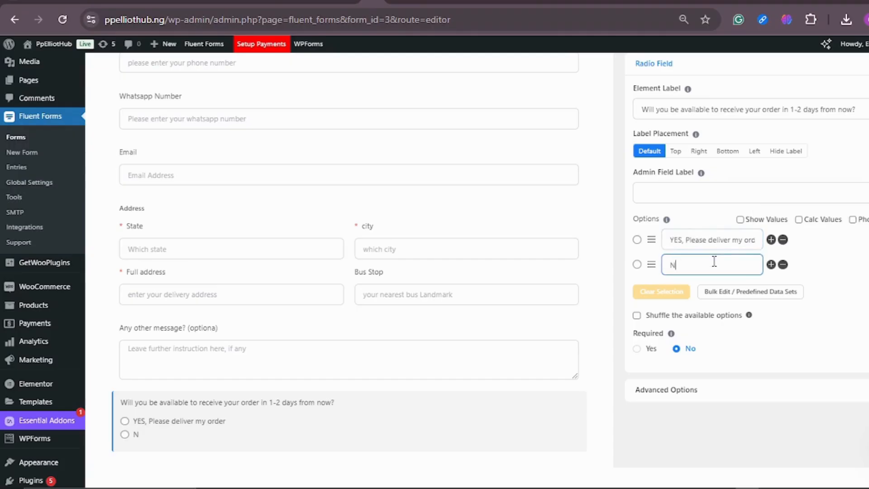
pyautogui.press('BackSpace')
pyautogui.write('No')
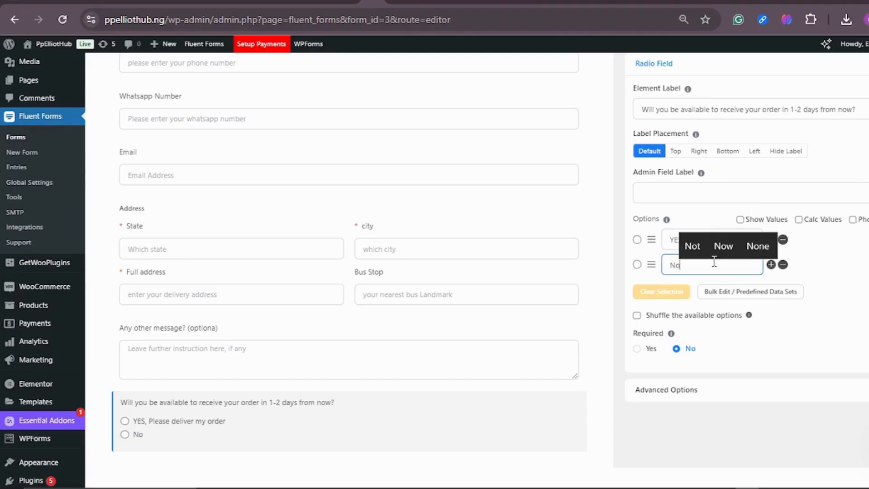
pyautogui.write(', I')
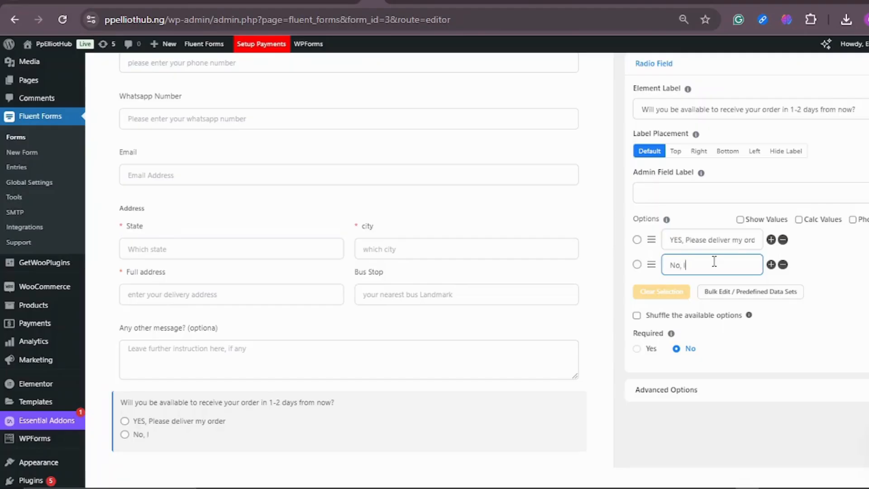
pyautogui.write(" won't")
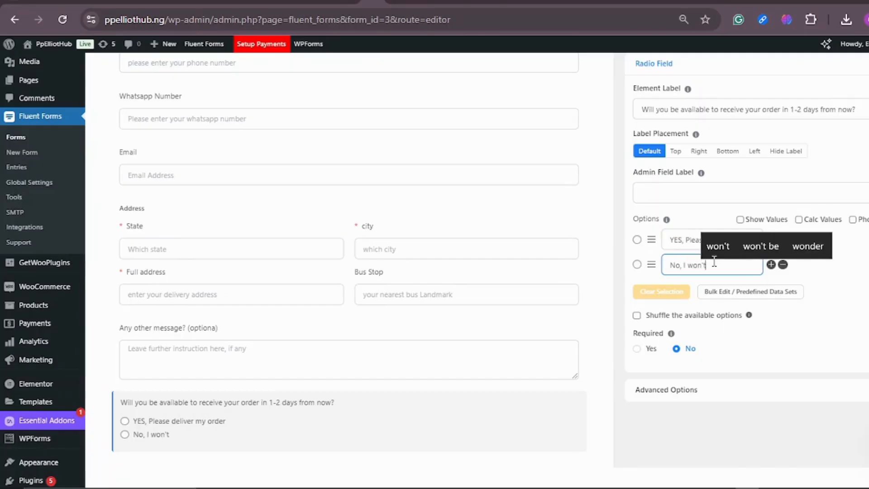
pyautogui.write(' be avai')
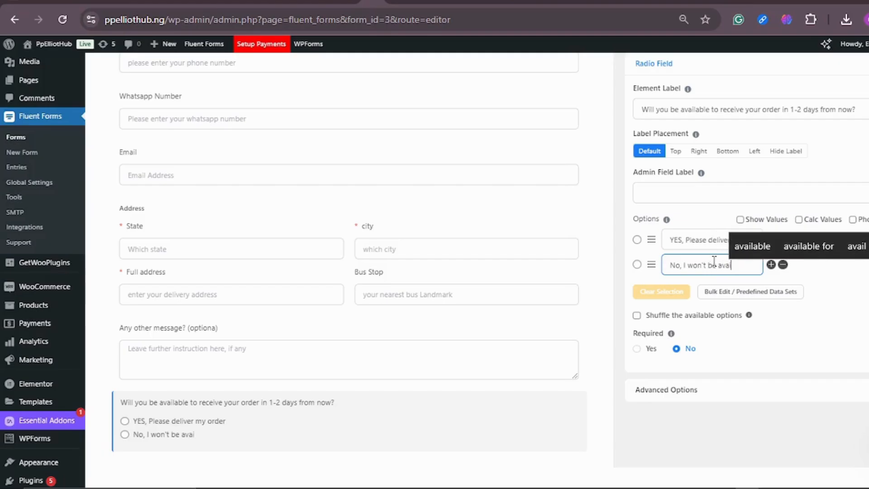
pyautogui.write('lable')
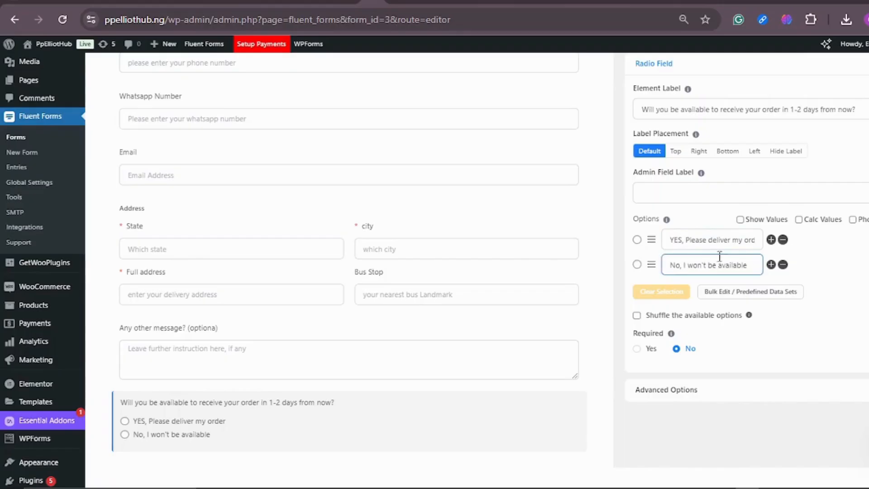
pyautogui.scroll(-2, 670, 343)
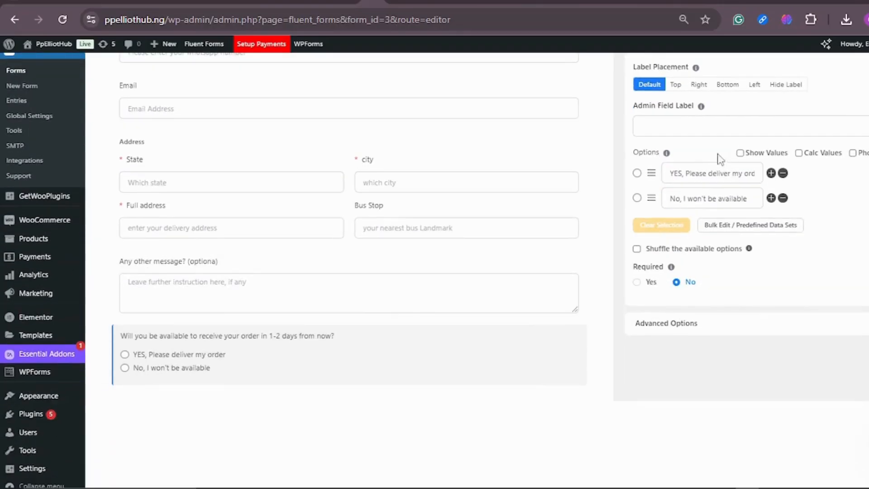
pyautogui.click(637, 282)
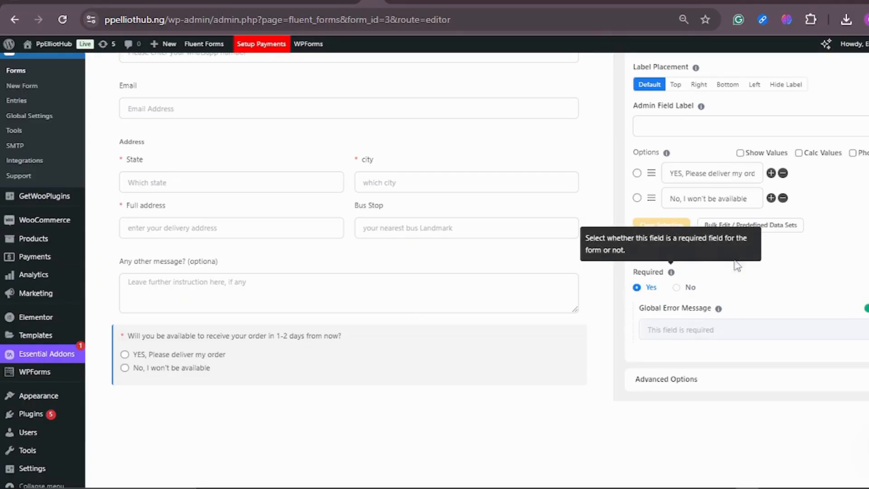
# Step: Review the form's fields from start to end and open the submit button's customization settings
pyautogui.scroll(5, 400, 200)
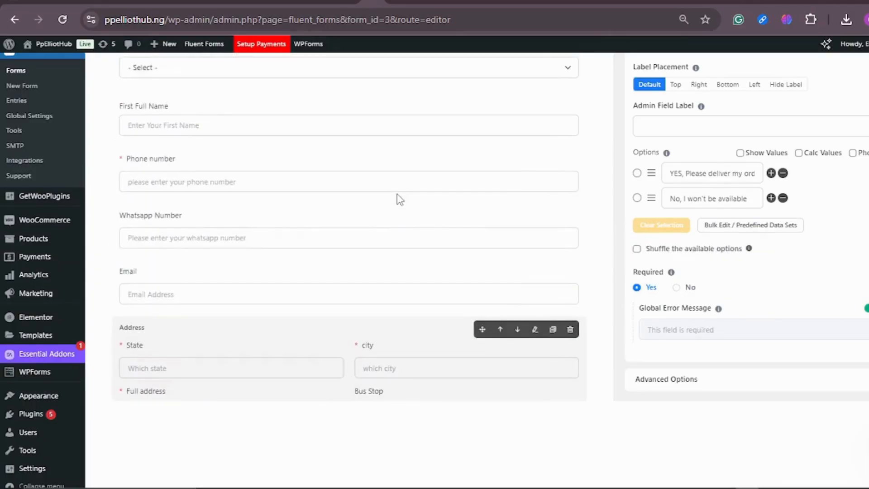
pyautogui.scroll(3, 398, 195)
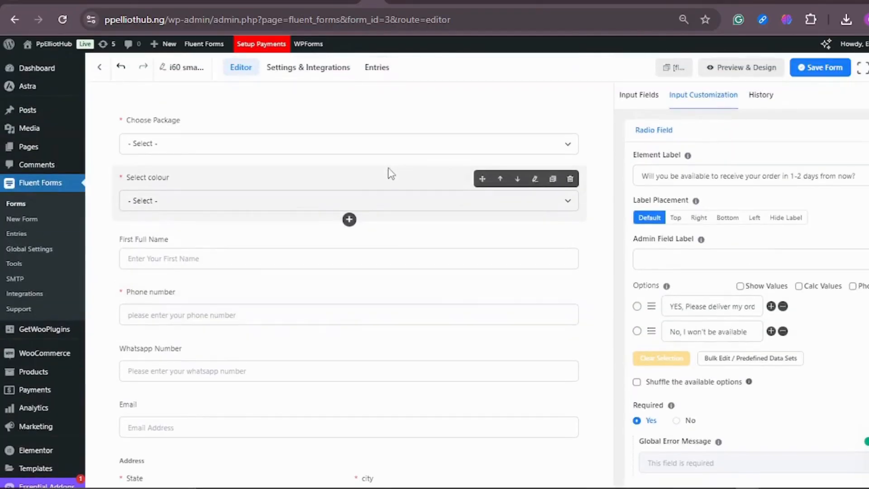
pyautogui.scroll(-5, 391, 171)
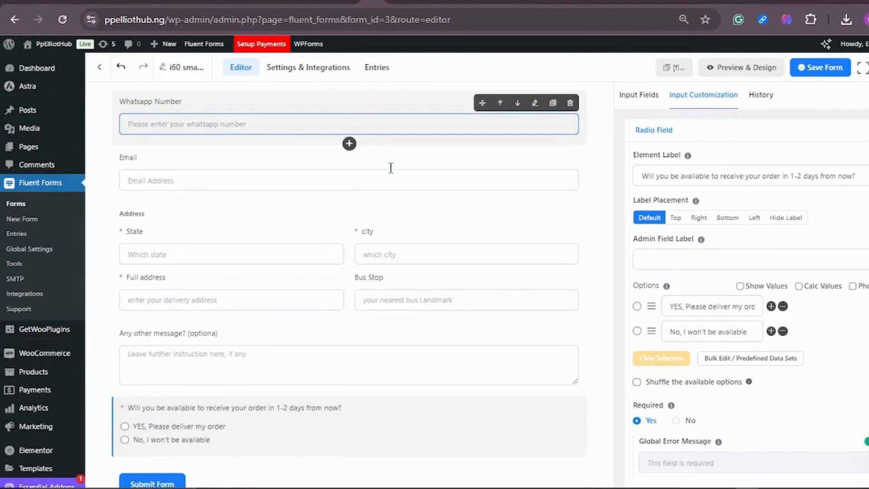
pyautogui.scroll(-3, 391, 168)
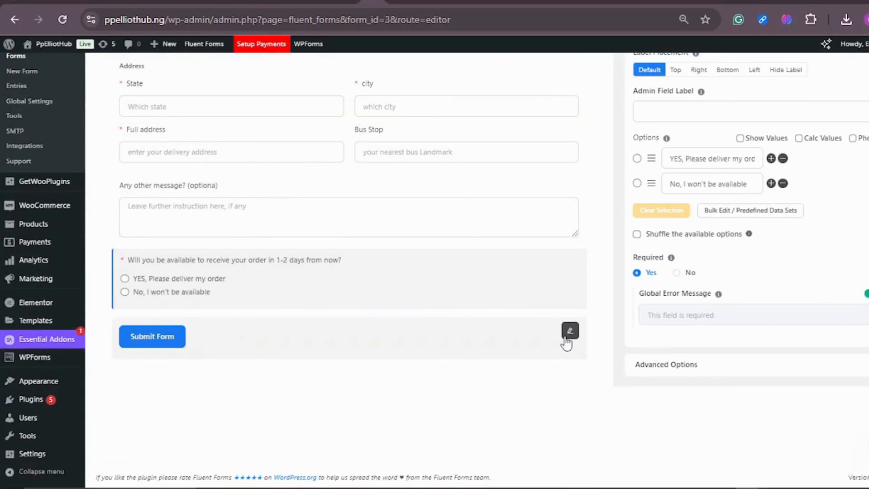
pyautogui.click(568, 332)
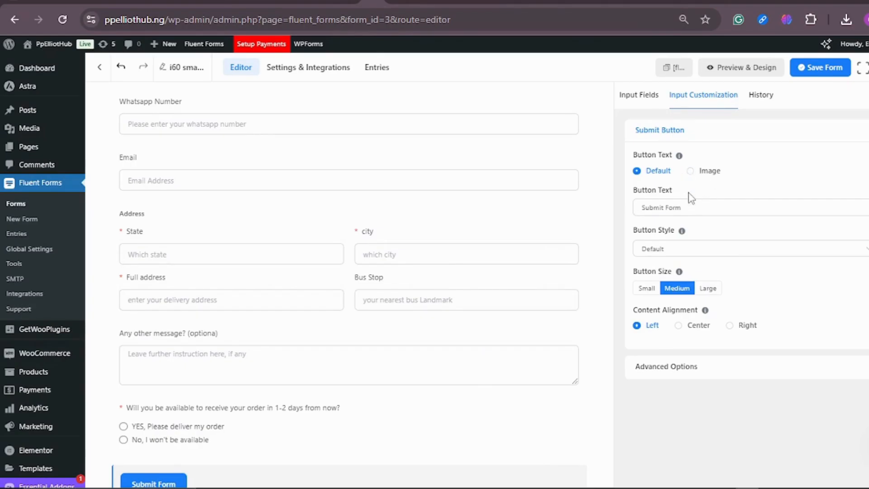
pyautogui.scroll(-1, 752, 179)
pyautogui.scroll(-1, 752, 178)
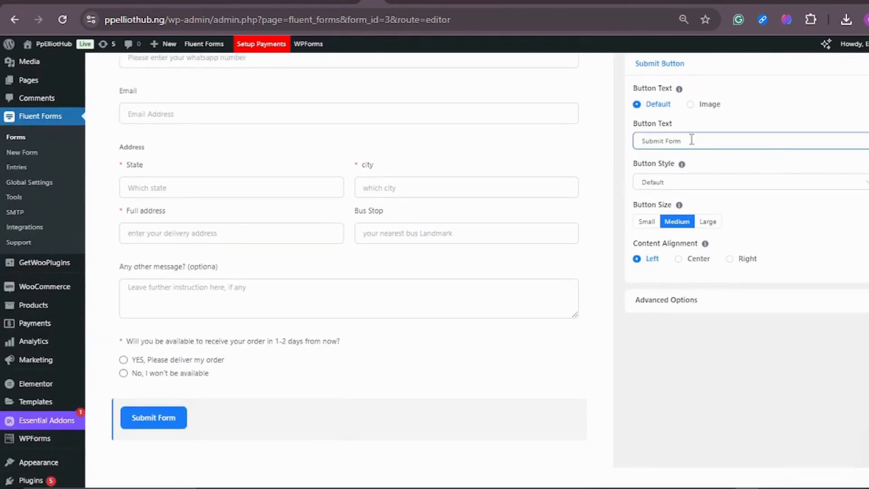
# Step: Change the submit button's text to "Submit my order"
pyautogui.press('BackSpace')
pyautogui.press('BackSpace')
pyautogui.press('BackSpace')
pyautogui.press('BackSpace')
pyautogui.press('BackSpace')
pyautogui.write('my o')
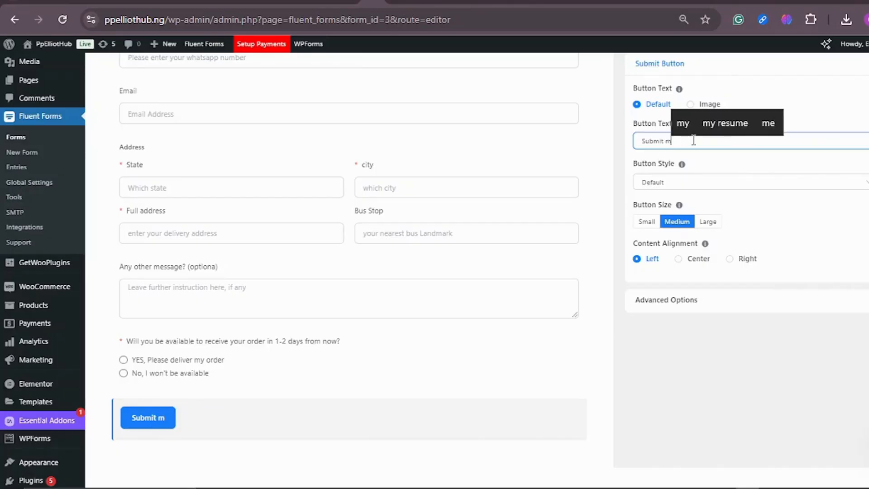
pyautogui.write('rder')
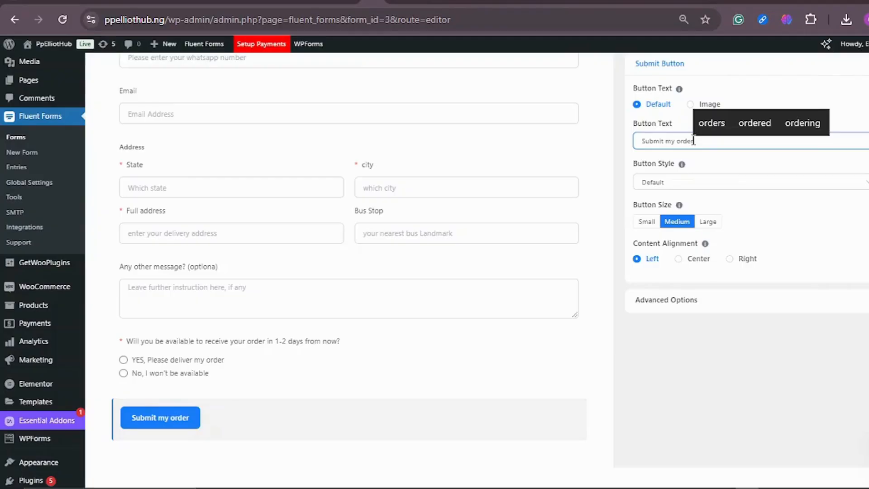
# Step: Replace the submit button's text with "SUBMIT MY ORDER" in capital letters
pyautogui.press('BackSpace')
pyautogui.press('BackSpace')
pyautogui.press('BackSpace')
pyautogui.press('BackSpace')
pyautogui.press('BackSpace')
pyautogui.press('BackSpace')
pyautogui.press('BackSpace')
pyautogui.press('BackSpace')
pyautogui.press('BackSpace')
pyautogui.press('BackSpace')
pyautogui.press('BackSpace')
pyautogui.press('BackSpace')
pyautogui.press('BackSpace')
pyautogui.press('BackSpace')
pyautogui.press('BackSpace')
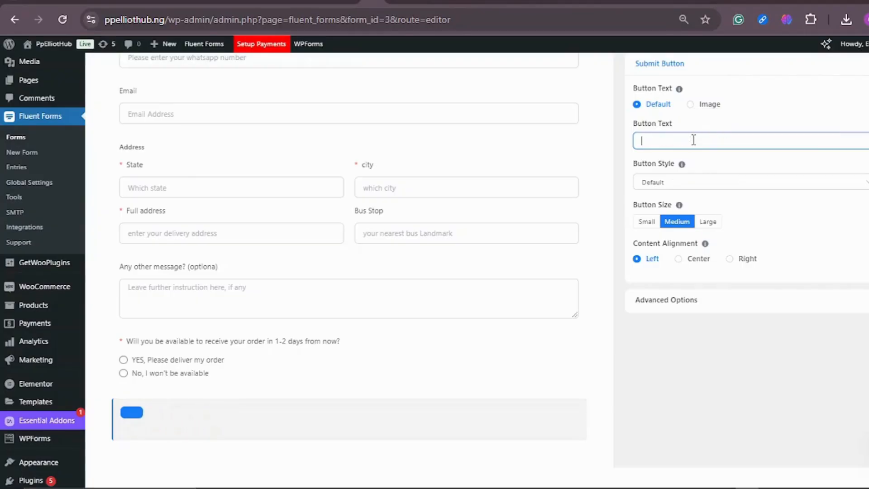
pyautogui.write('SUBM')
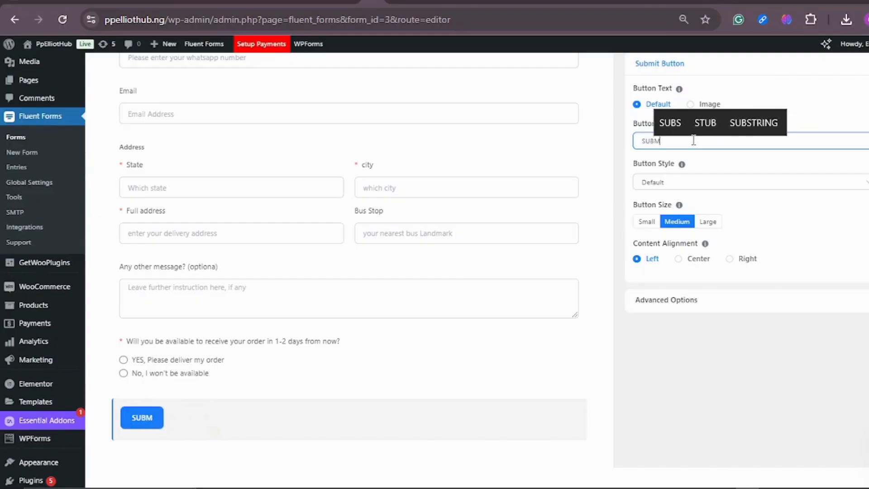
pyautogui.write('IT MY ORDER')
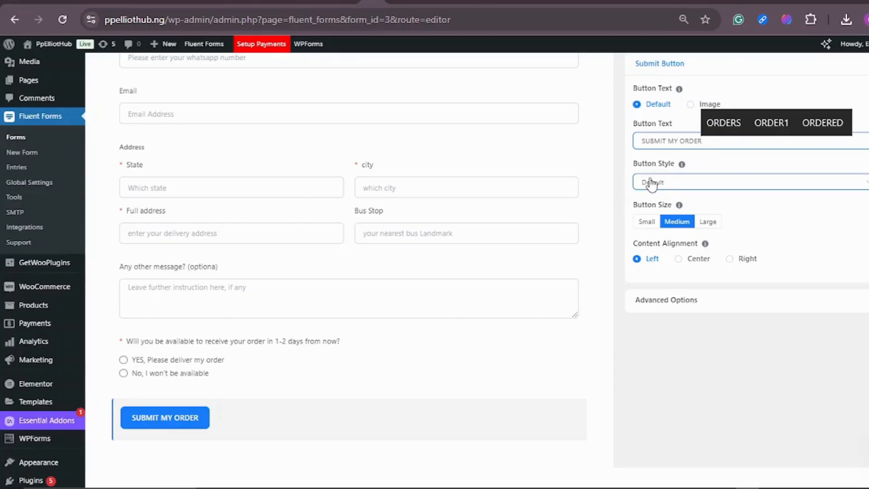
# Step: Set the submit button's style to Green, its size to Large and its content alignment to Center
pyautogui.click(718, 187)
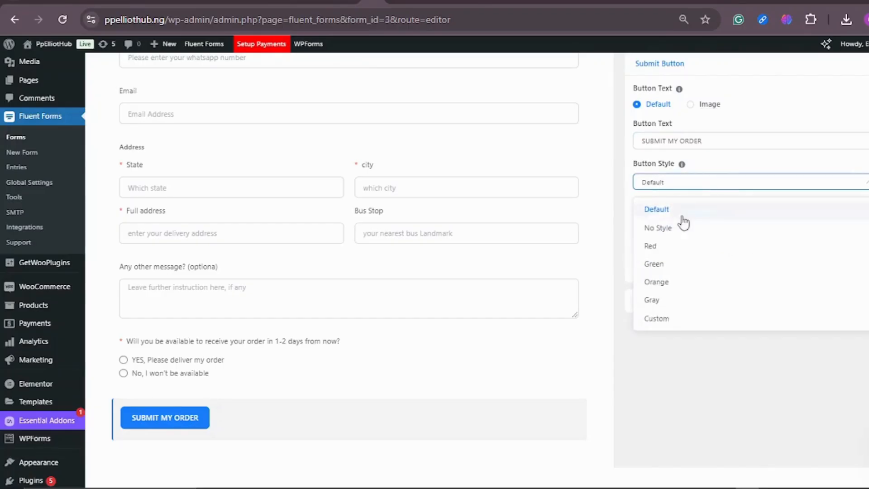
pyautogui.click(669, 290)
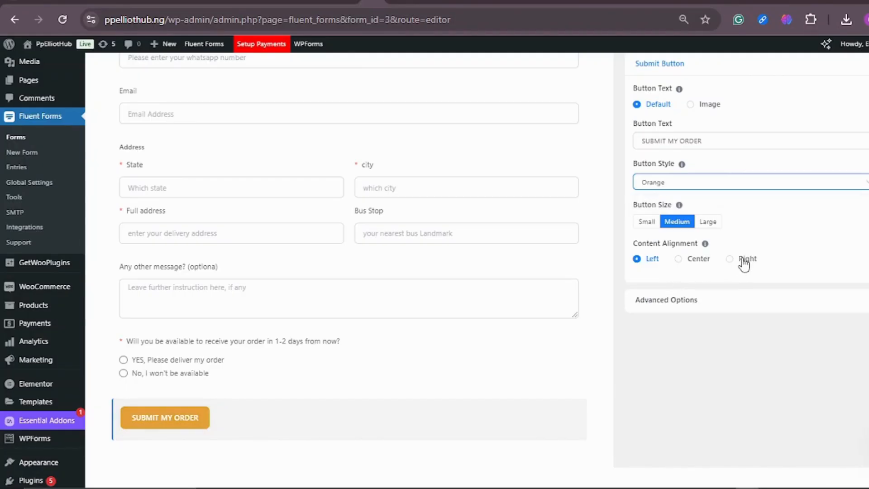
pyautogui.click(698, 187)
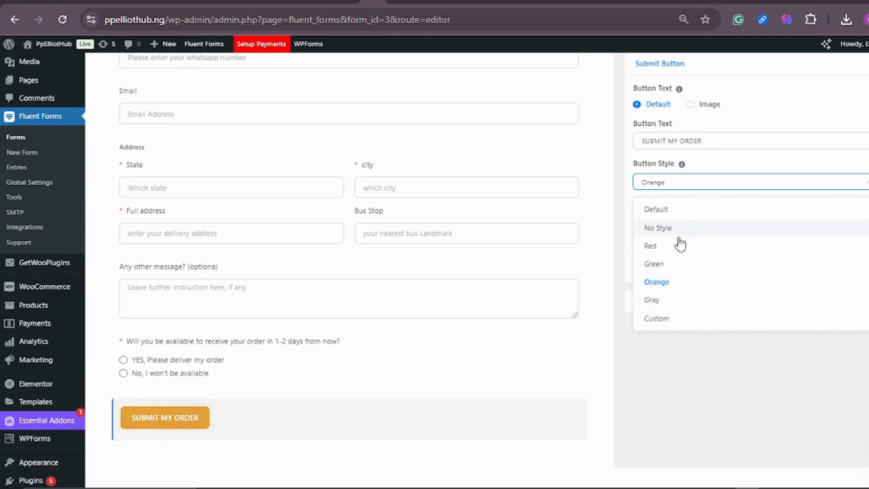
pyautogui.click(679, 269)
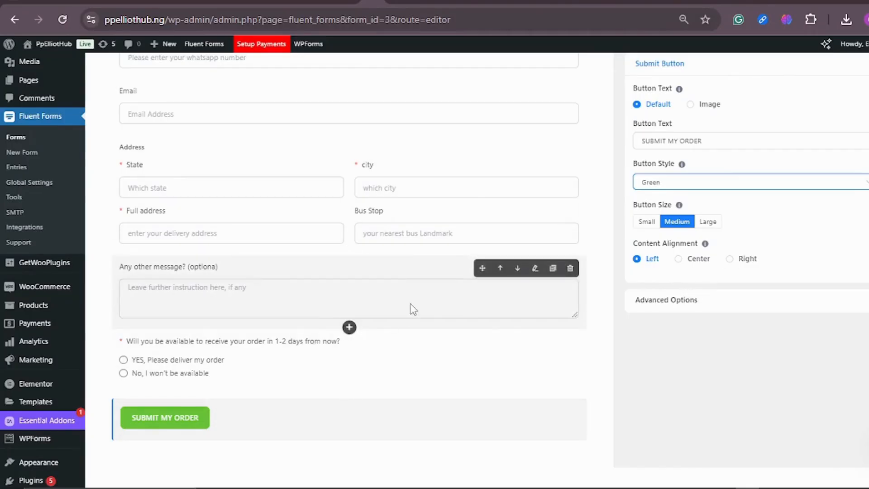
pyautogui.click(707, 225)
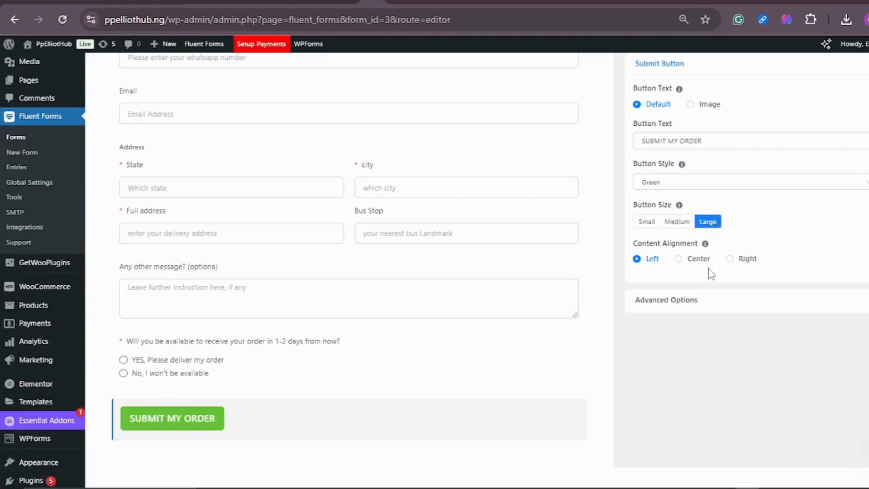
pyautogui.click(696, 267)
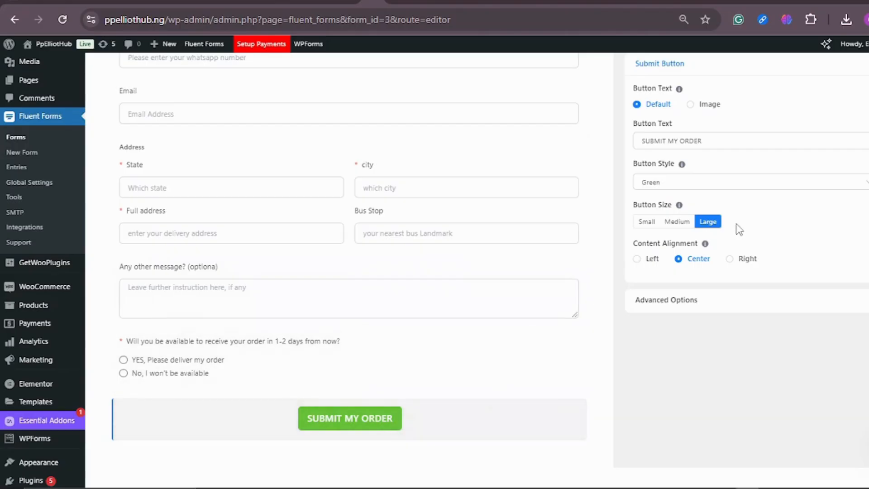
# Step: Check the submit button's advanced options and the form's fields, and save the form
pyautogui.scroll(5, 448, 242)
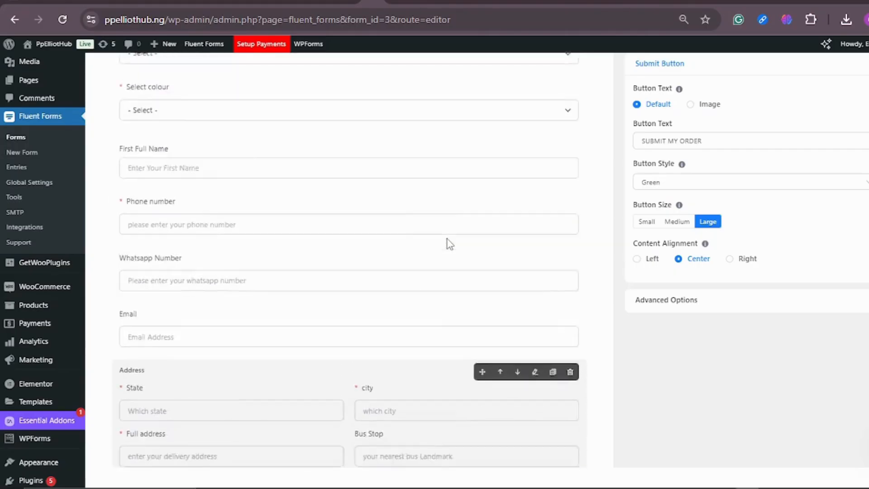
pyautogui.scroll(-5, 448, 243)
pyautogui.click(842, 304)
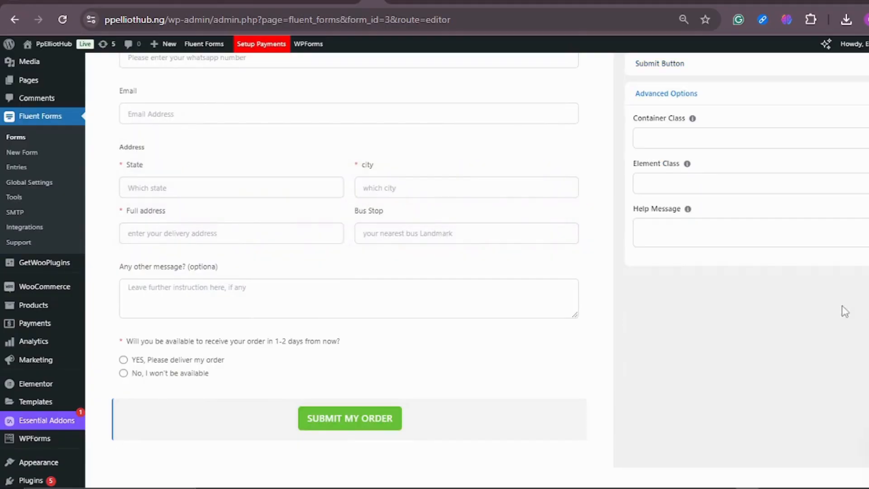
pyautogui.click(787, 237)
pyautogui.scroll(2, 787, 244)
pyautogui.click(788, 246)
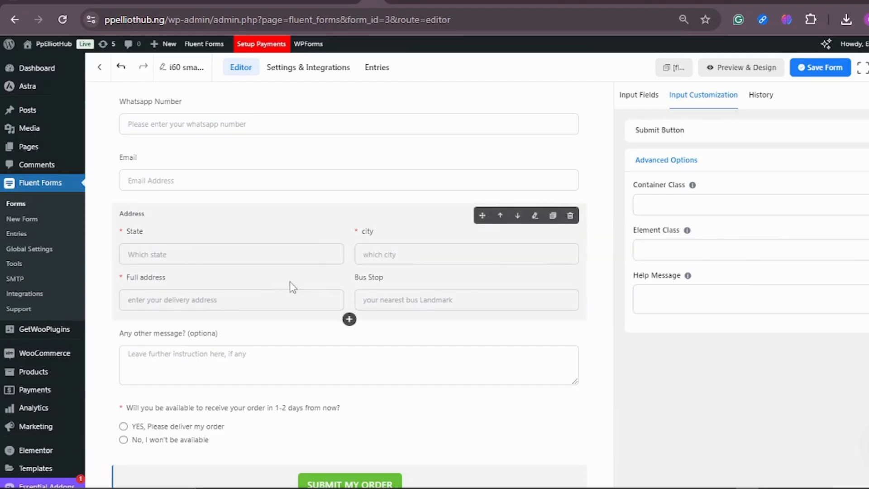
pyautogui.scroll(-3, 293, 287)
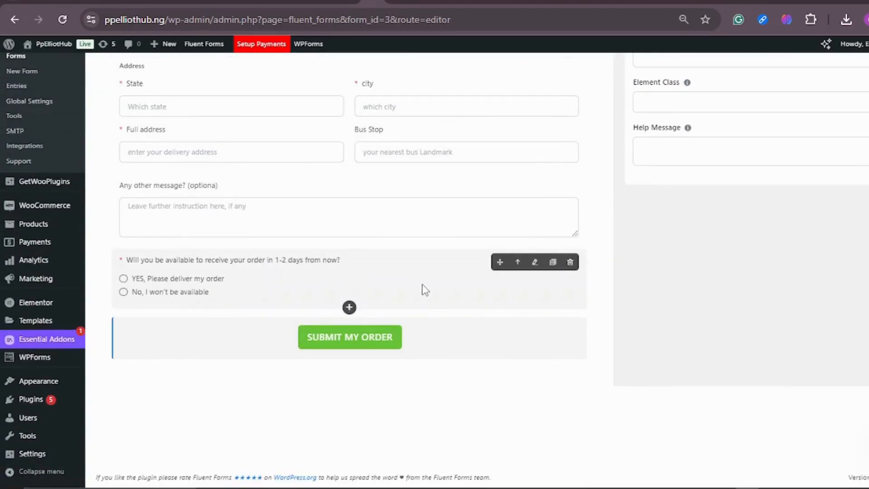
pyautogui.scroll(8, 498, 222)
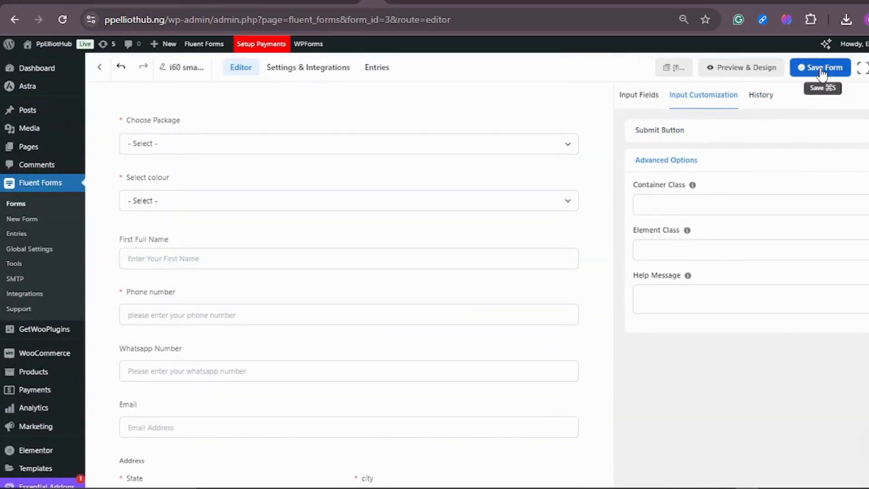
pyautogui.click(823, 73)
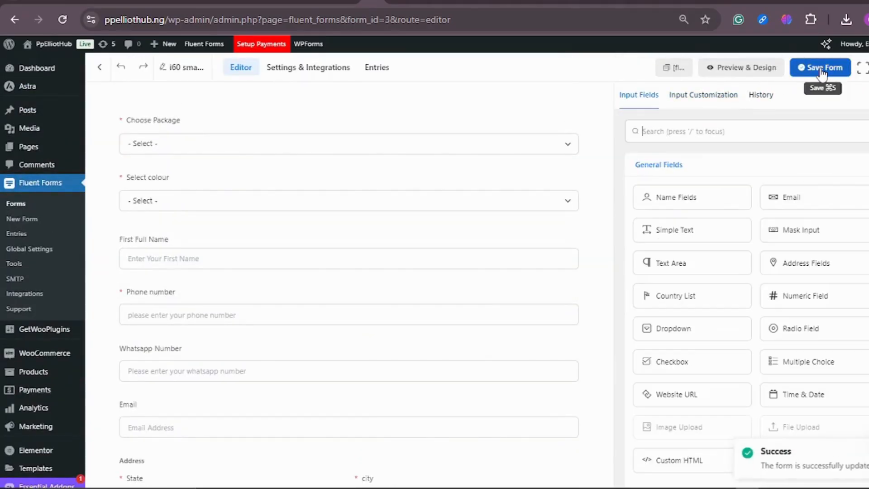
# Step: Open the saved form's design preview in a new browser tab and switch to it
pyautogui.moveTo(467, 171)
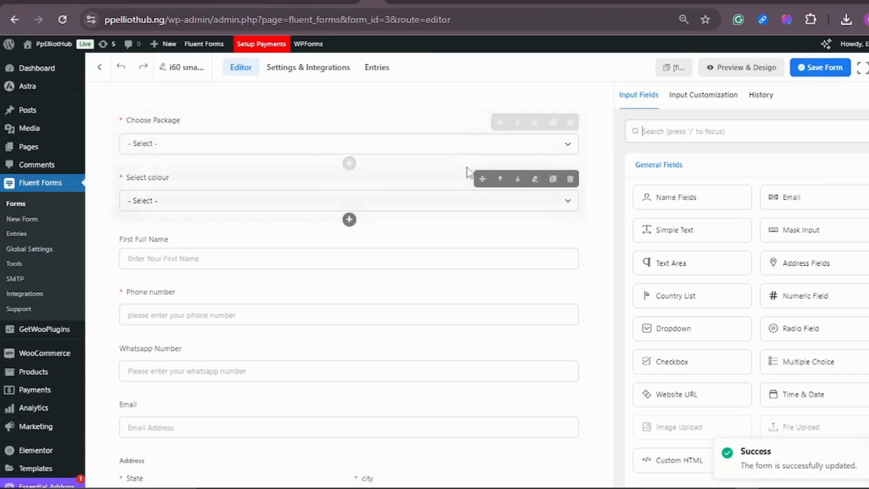
pyautogui.rightClick(742, 74)
pyautogui.click(699, 84)
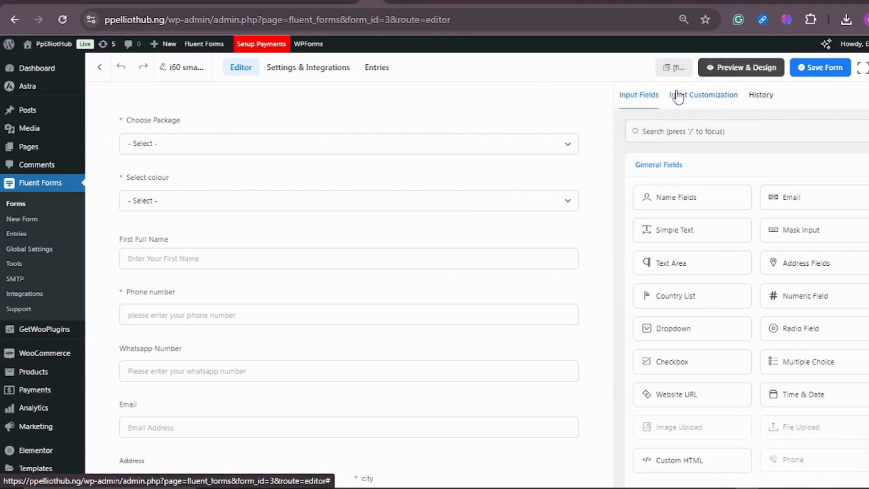
pyautogui.click(391, 3)
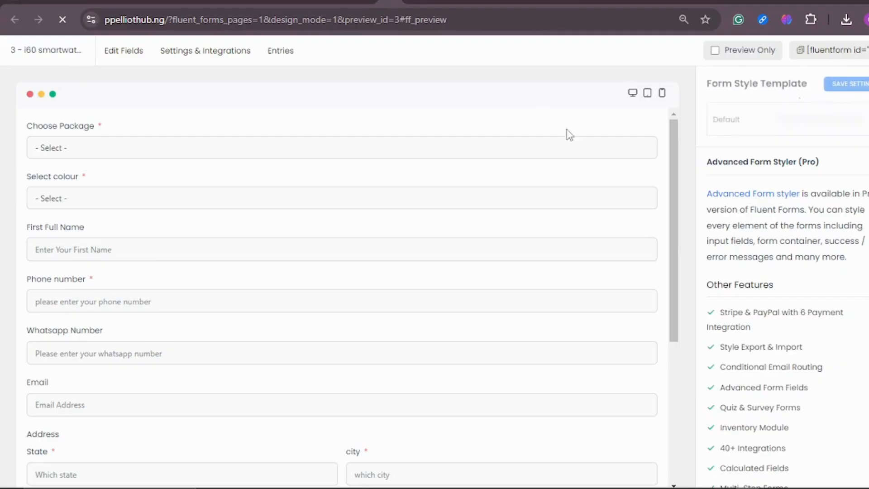
# Step: Test the preview's dropdowns by choosing "1 set of i60 smartwatch = 45,000 + Free Delivery" as the package and "black set" as the colour
pyautogui.click(535, 150)
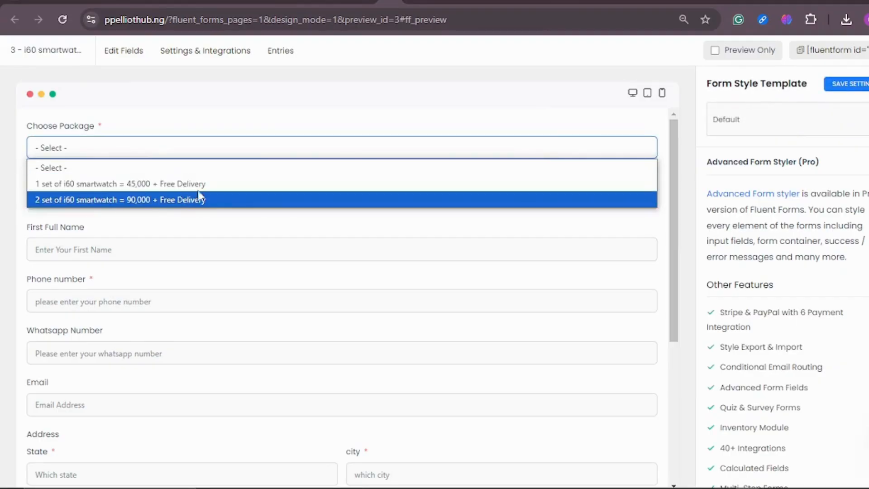
pyautogui.click(380, 136)
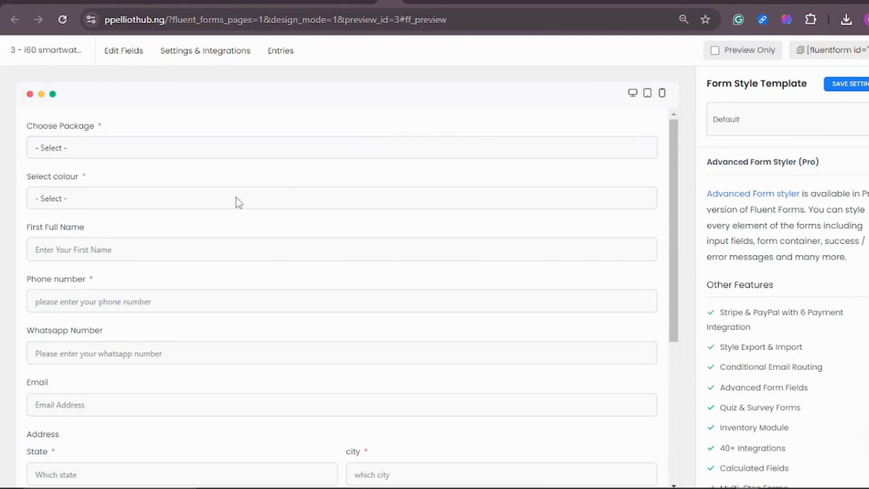
pyautogui.click(229, 200)
pyautogui.click(239, 154)
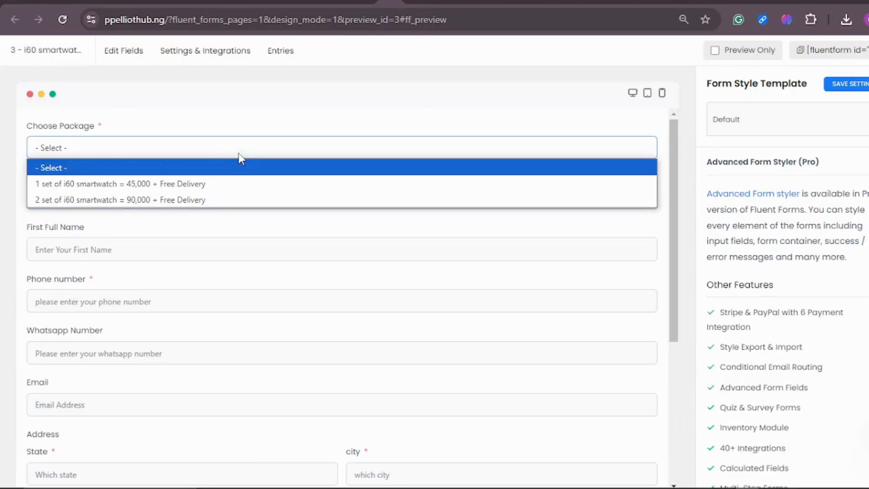
pyautogui.click(209, 185)
pyautogui.click(218, 208)
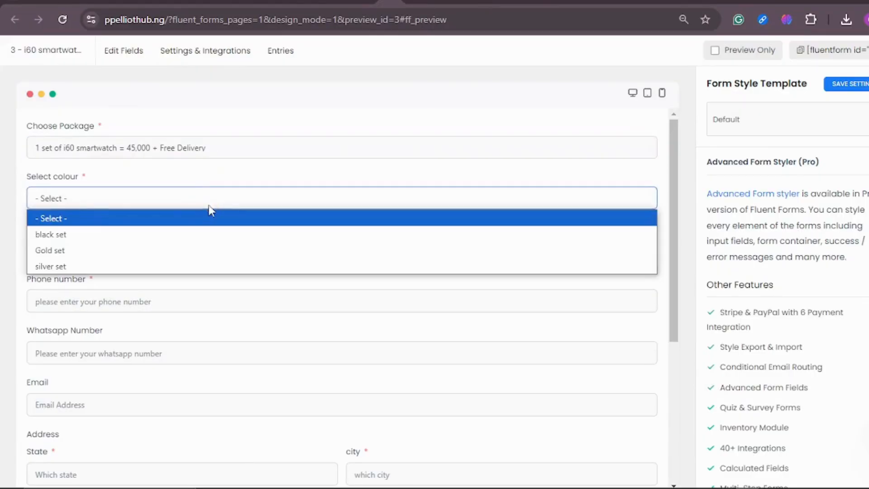
pyautogui.click(167, 246)
# Step: Check the preview's remaining fields without filling them and choose "YES, Please deliver my order" for delivery availability
pyautogui.scroll(-1, 297, 168)
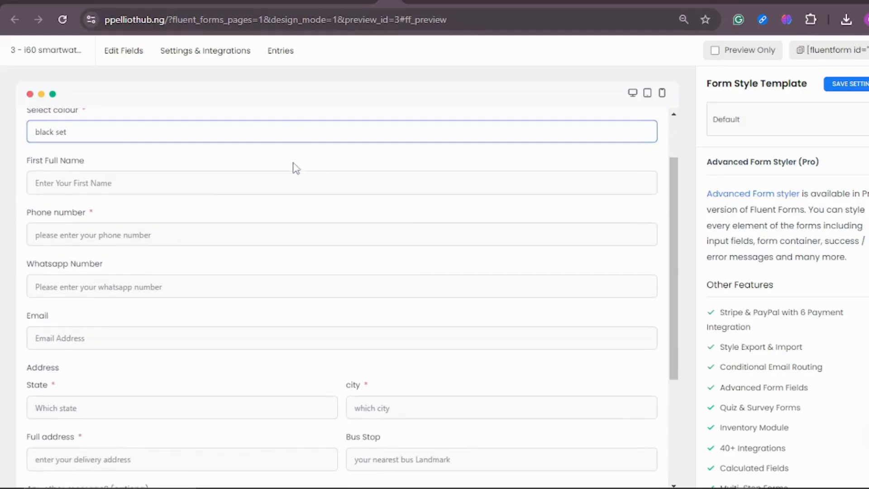
pyautogui.click(208, 187)
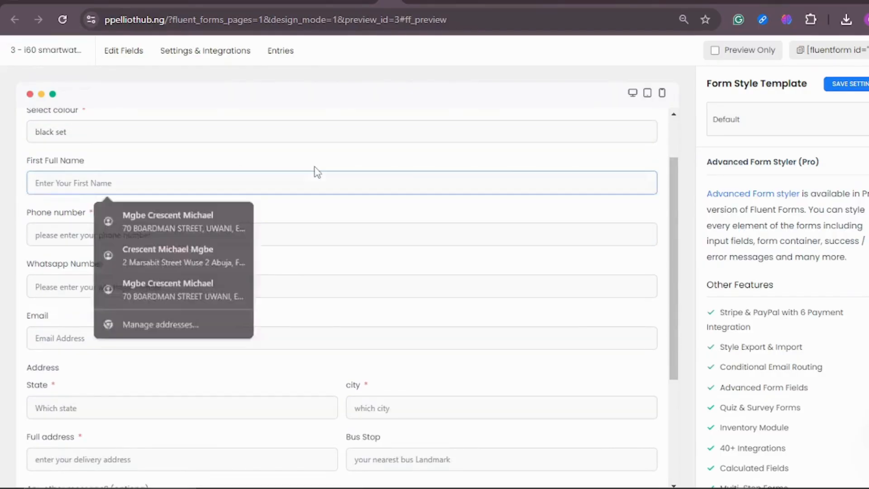
pyautogui.click(322, 198)
pyautogui.click(305, 232)
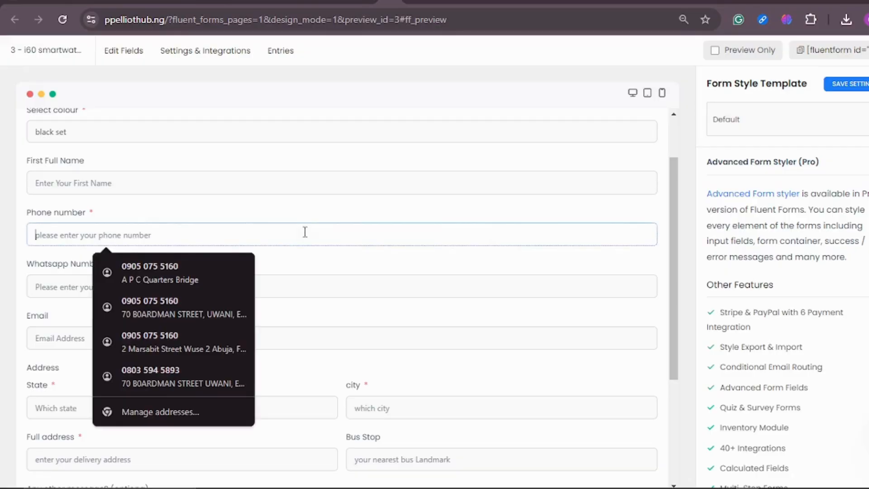
pyautogui.scroll(-3, 349, 204)
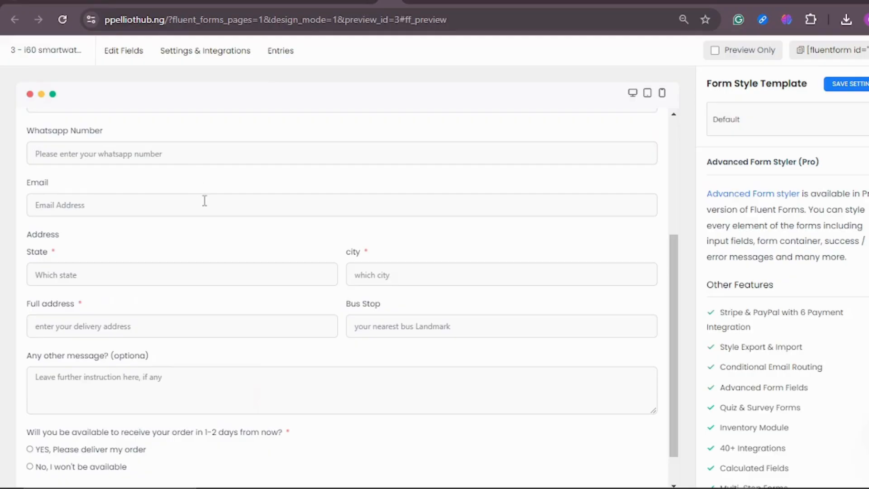
pyautogui.scroll(-1, 200, 202)
pyautogui.scroll(-2, 254, 226)
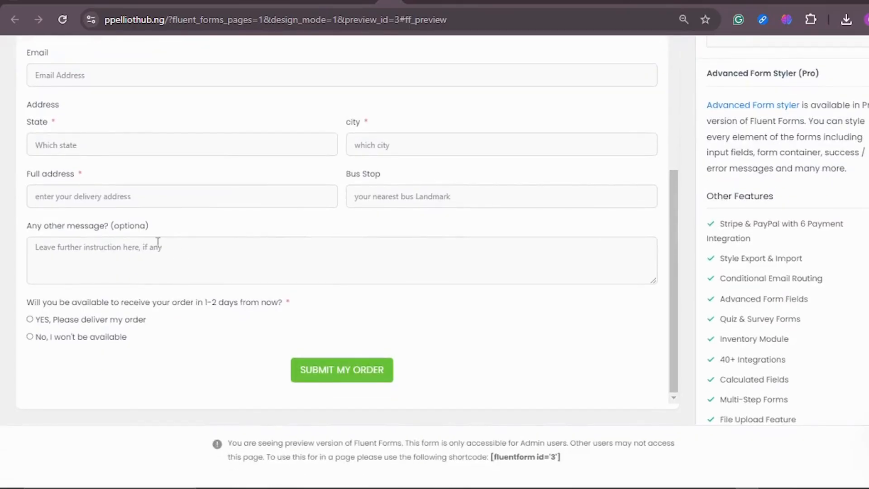
pyautogui.click(252, 255)
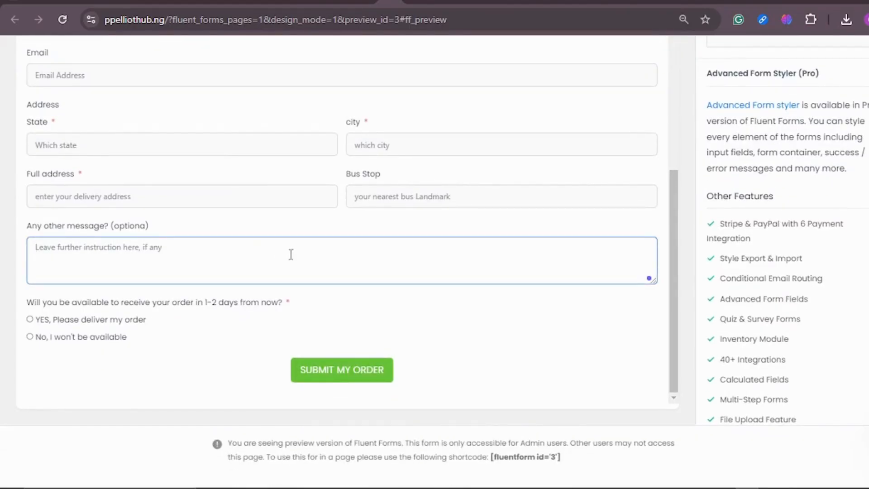
pyautogui.click(30, 319)
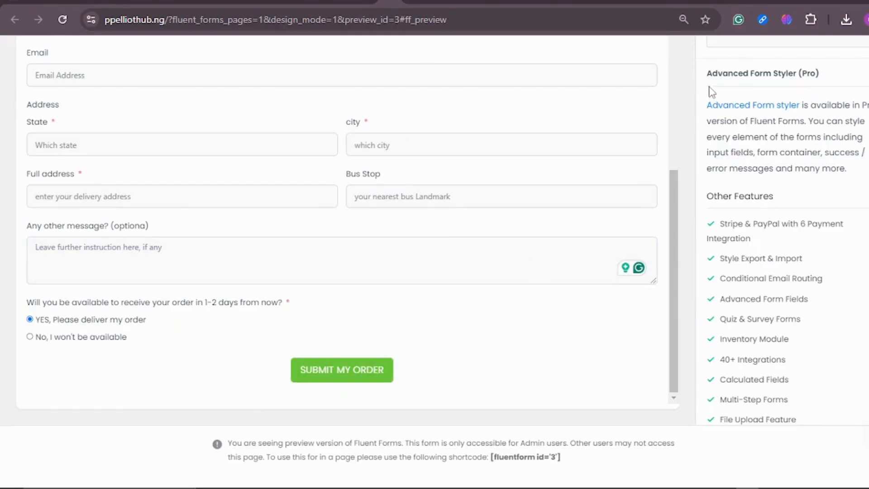
# Step: Switch back to the form editor and open the form's confirmation settings
pyautogui.click(371, 2)
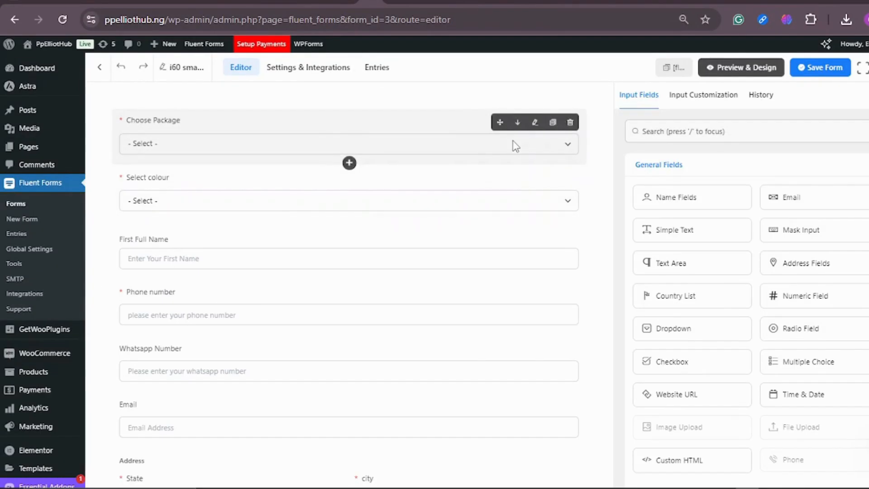
pyautogui.scroll(-5, 597, 190)
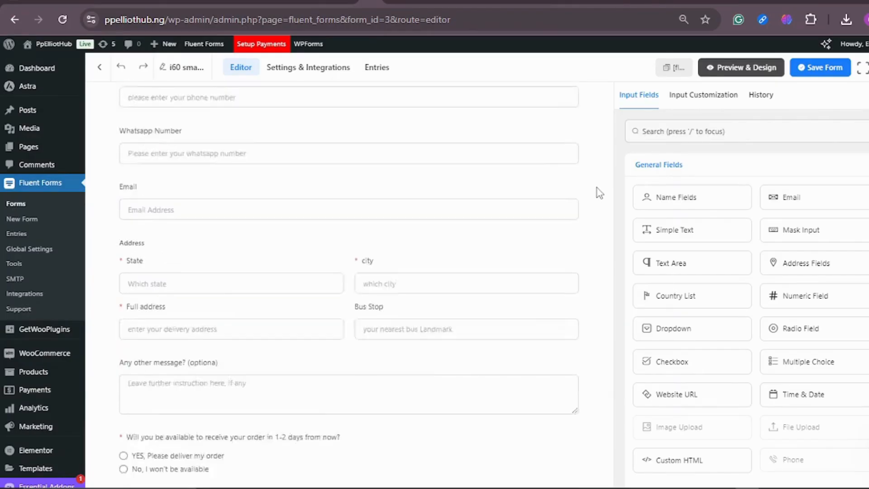
pyautogui.scroll(-1, 597, 188)
pyautogui.scroll(5, 507, 181)
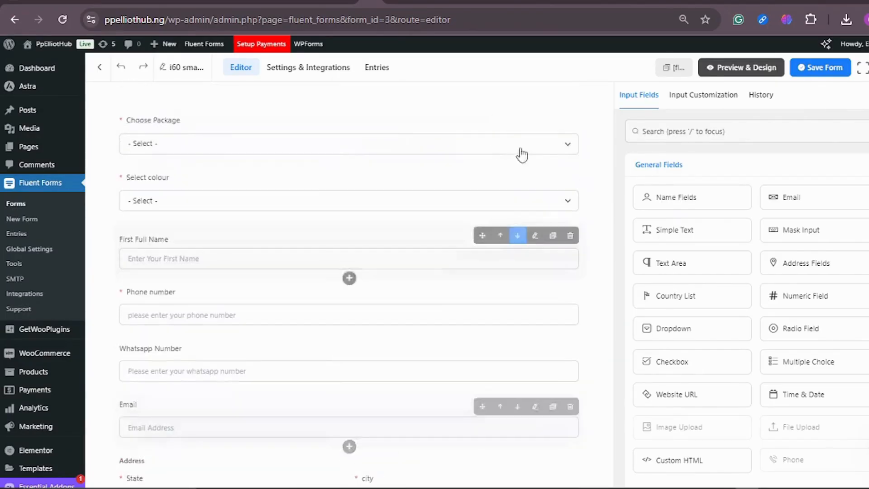
pyautogui.click(304, 70)
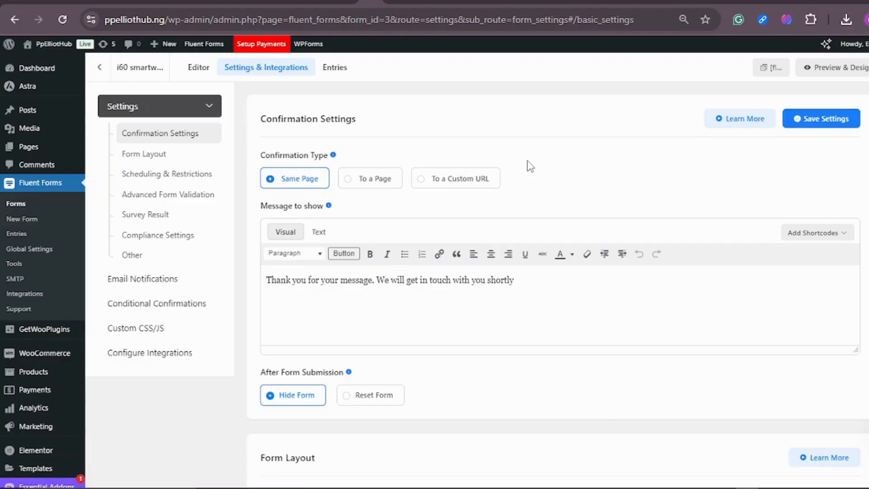
# Step: Set the form's confirmation type to redirect to a page and select "Thank you for your order" as the target page
pyautogui.moveTo(334, 157)
pyautogui.click(349, 181)
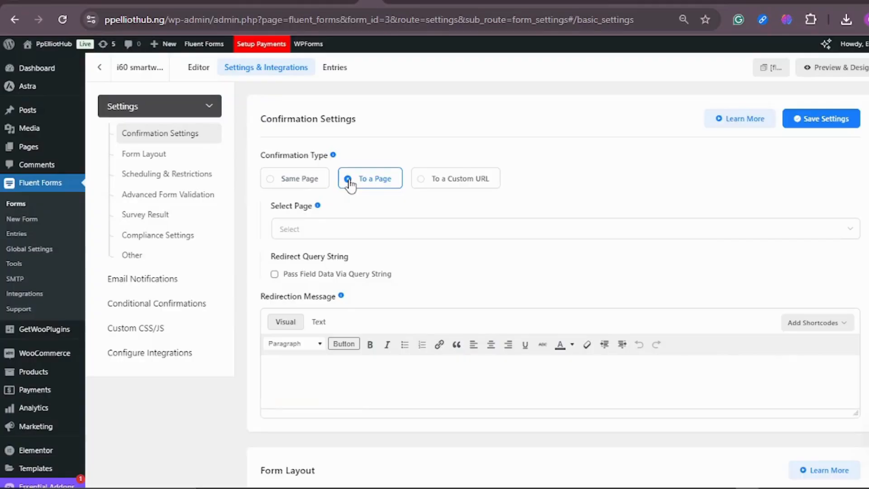
pyautogui.click(421, 236)
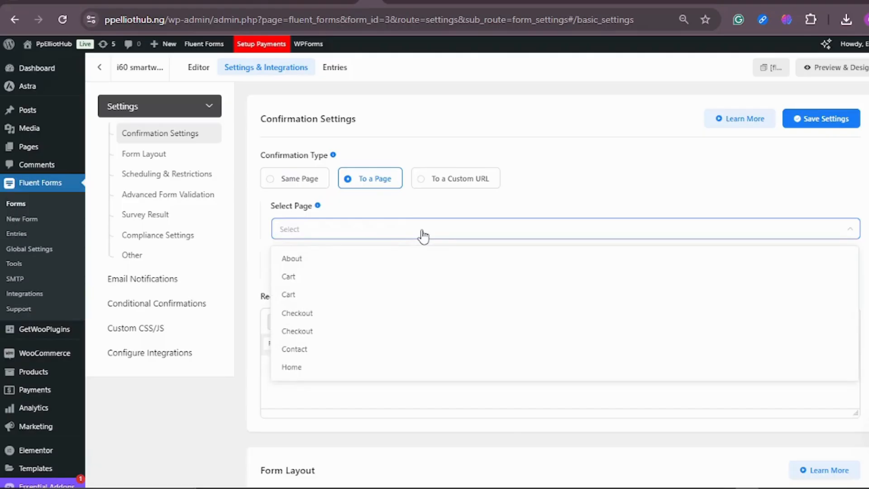
pyautogui.scroll(-1, 398, 271)
pyautogui.scroll(-2, 397, 279)
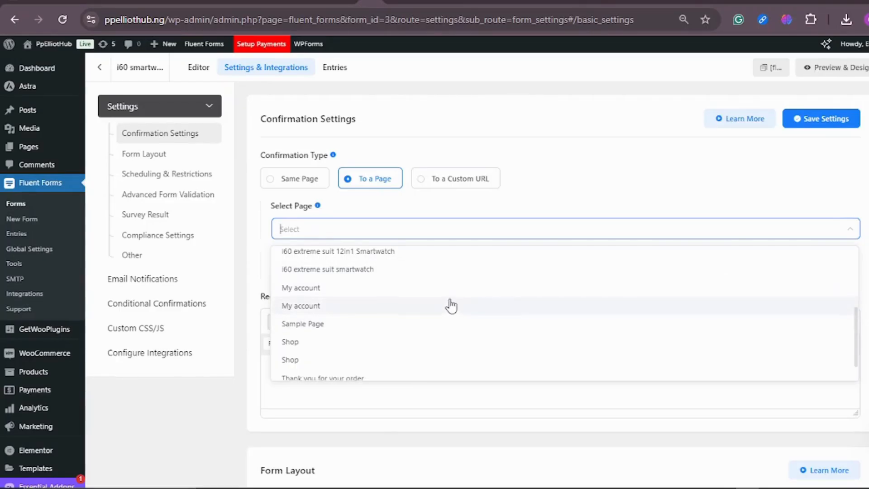
pyautogui.scroll(-1, 443, 312)
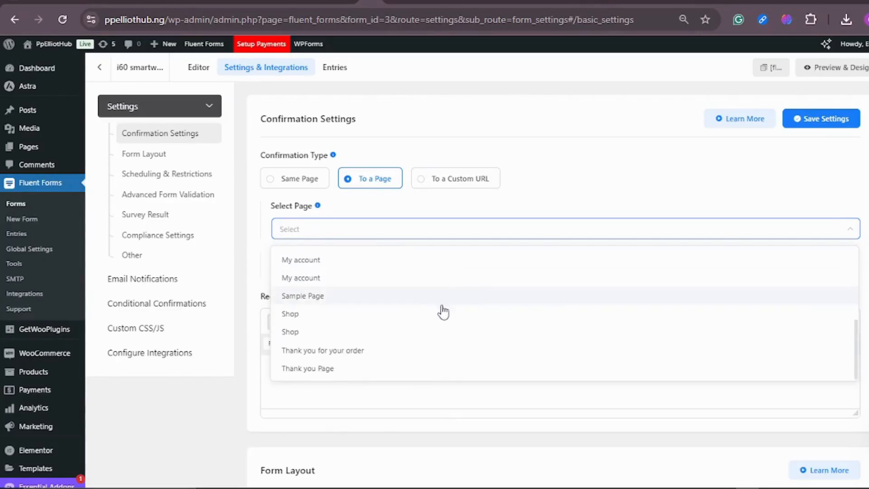
pyautogui.click(395, 352)
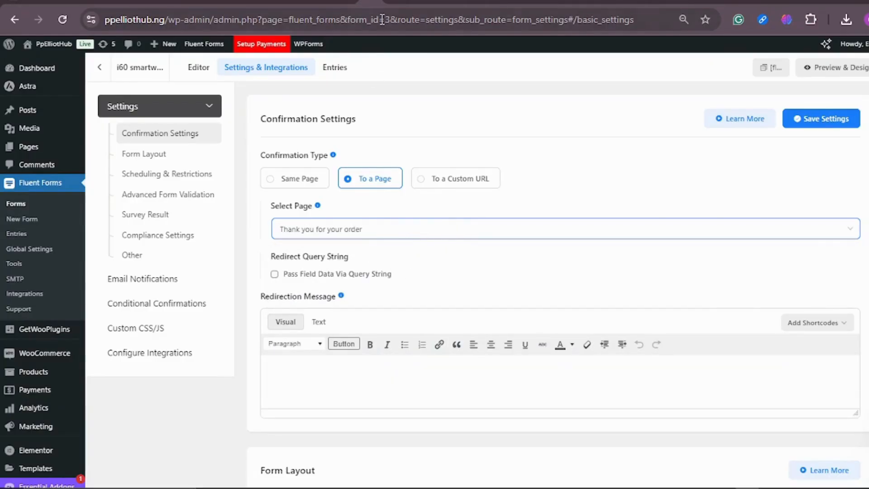
# Step: Switch to the thank-you page's Elementor editor and examine its order confirmation button, banner image and delivery information
pyautogui.click(395, 1)
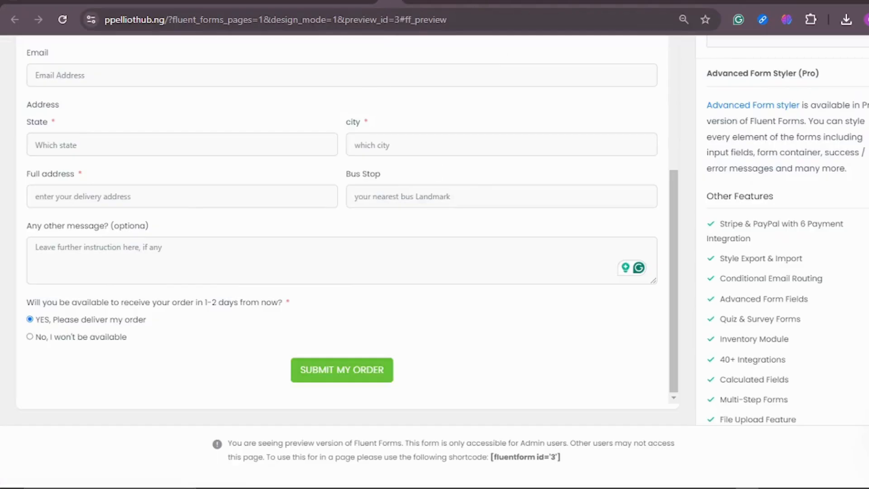
pyautogui.click(410, 2)
pyautogui.scroll(-9, 656, 136)
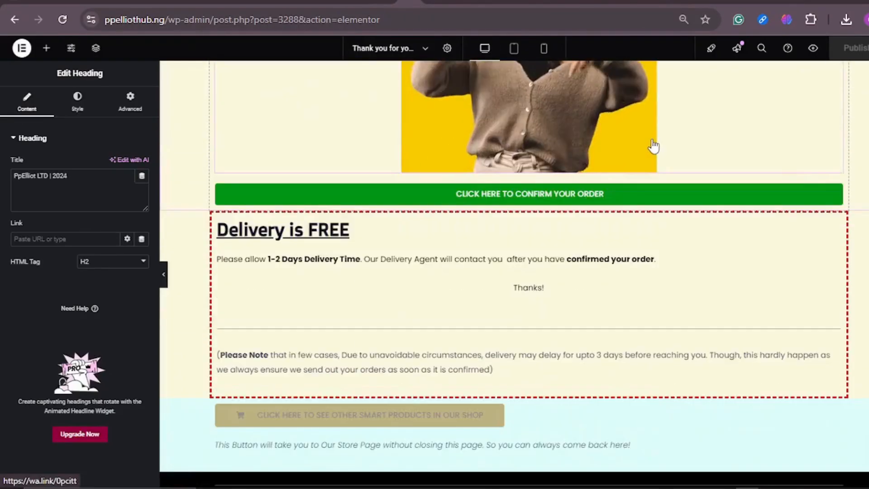
pyautogui.scroll(4, 652, 144)
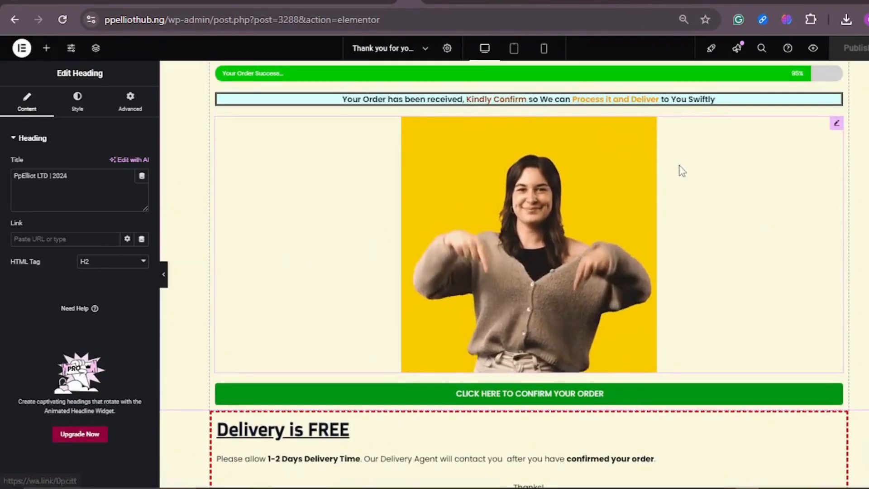
pyautogui.scroll(-4, 682, 170)
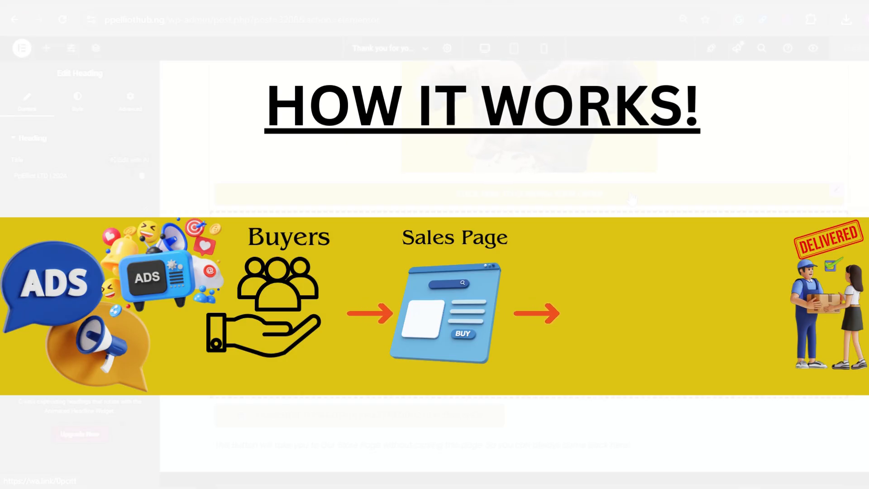
pyautogui.scroll(4, 628, 188)
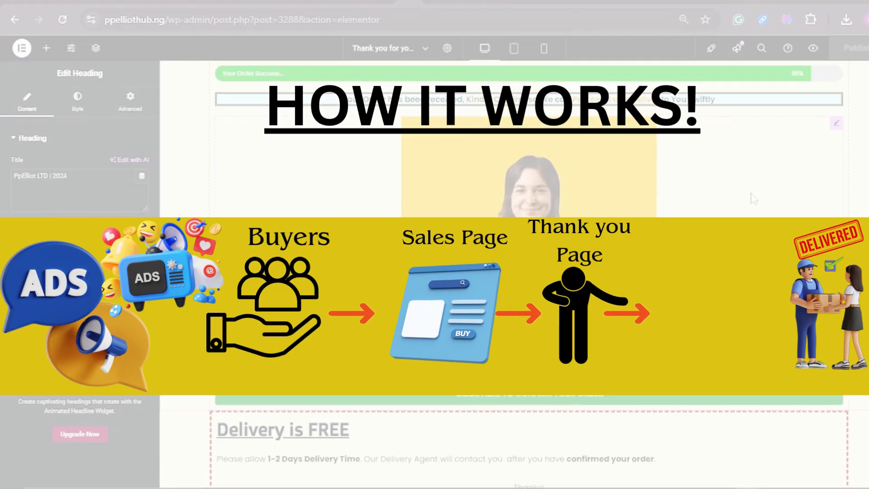
pyautogui.scroll(-4, 752, 196)
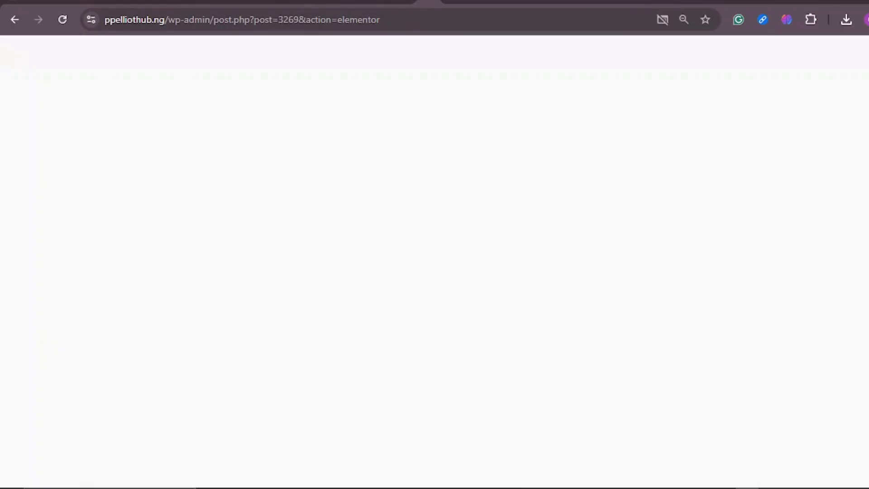
# Step: Look through the i60 smartwatch sales page in its Elementor editor, including the product photos, promo price and order button sections
pyautogui.scroll(-5, 520, 182)
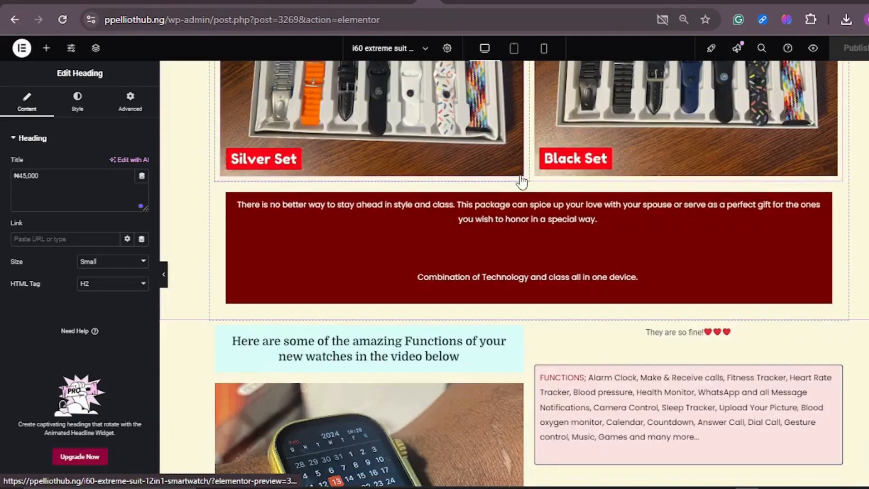
pyautogui.scroll(-14, 521, 182)
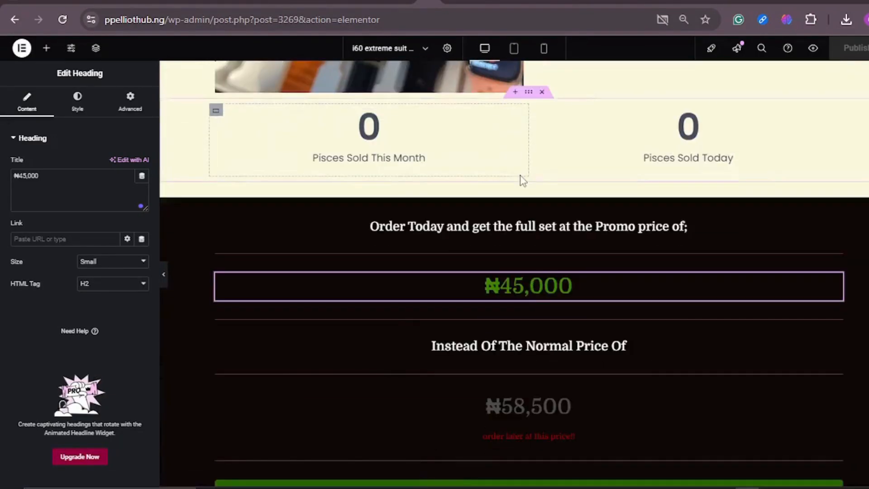
pyautogui.scroll(20, 523, 180)
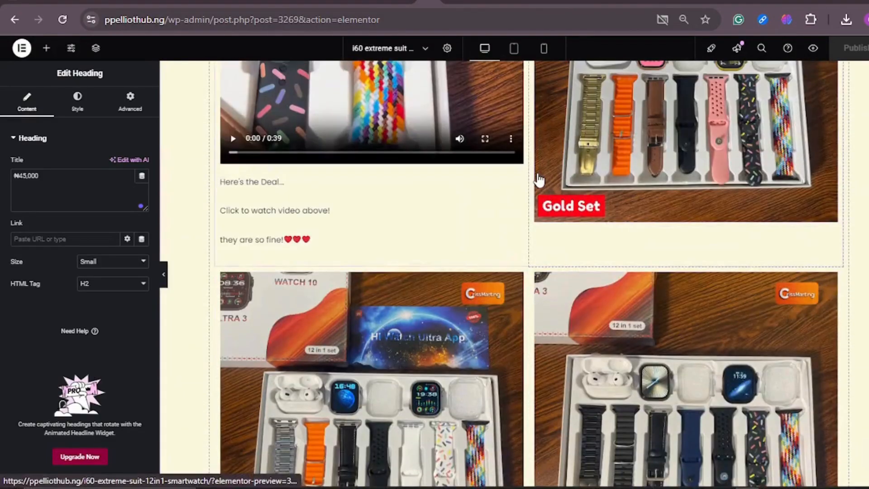
pyautogui.scroll(15, 539, 180)
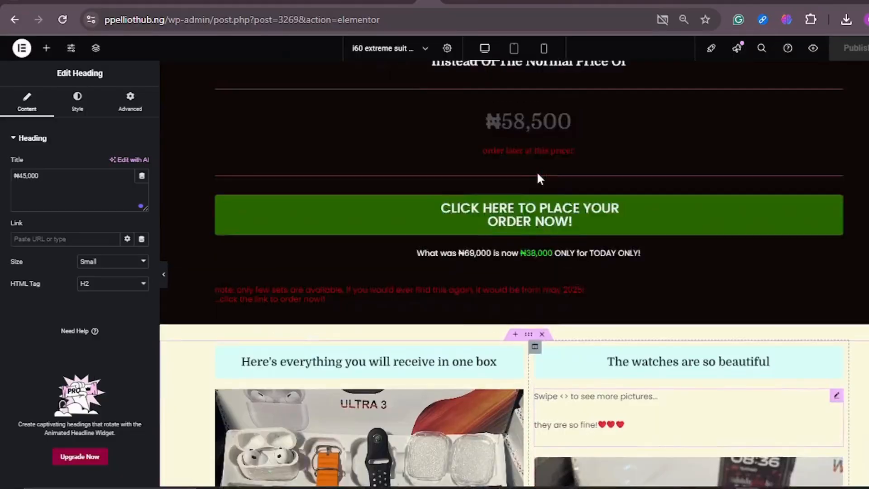
pyautogui.scroll(1, 539, 179)
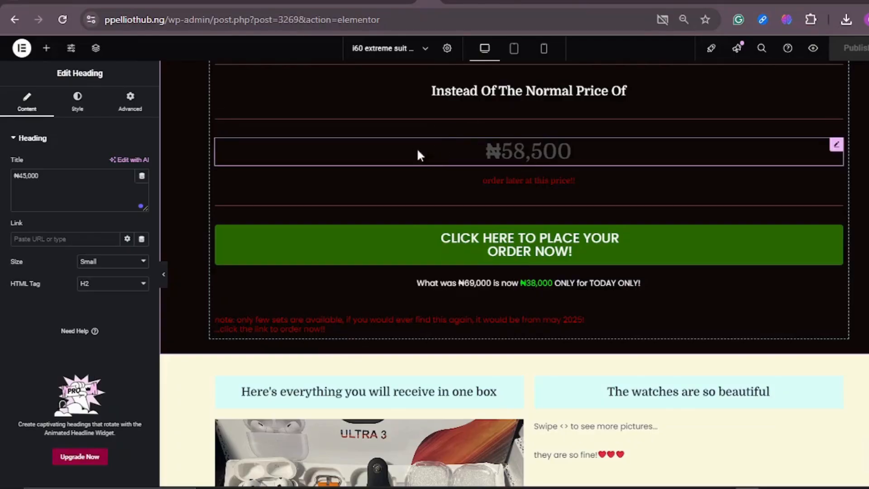
pyautogui.scroll(9, 509, 152)
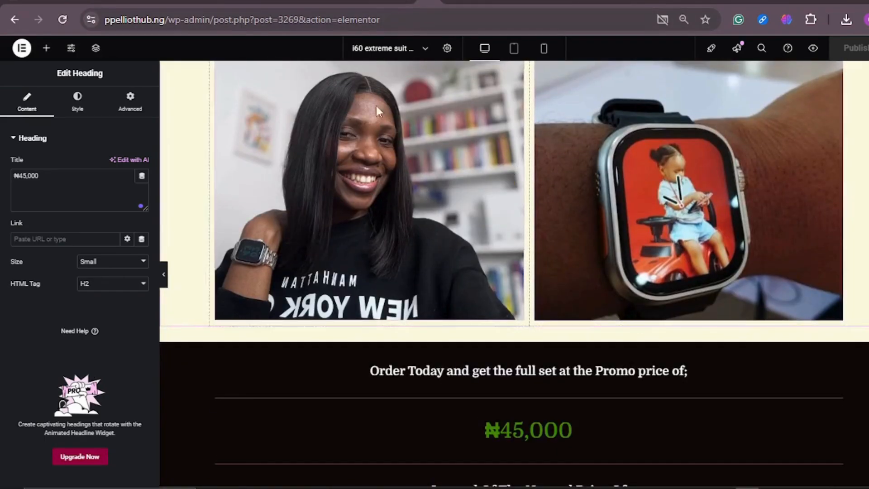
# Step: Compare the thank-you page's order confirmation section with the i60 sales page by switching between their editors
pyautogui.click(403, 5)
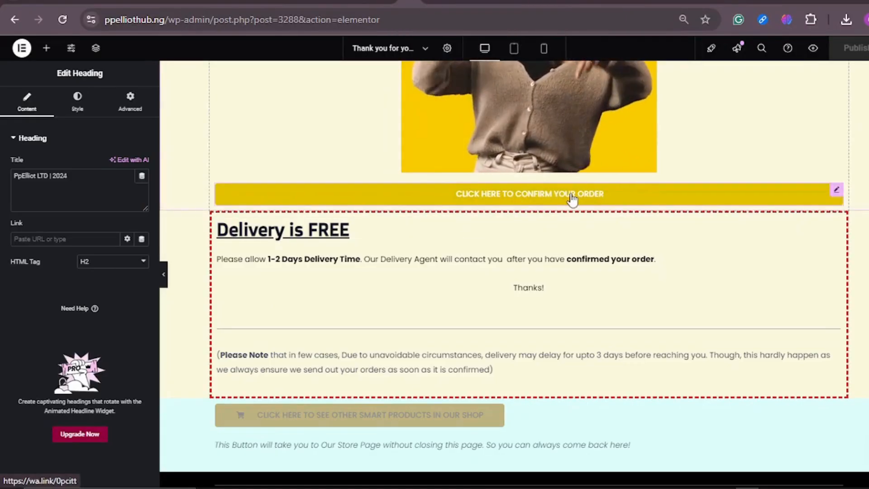
pyautogui.click(431, 4)
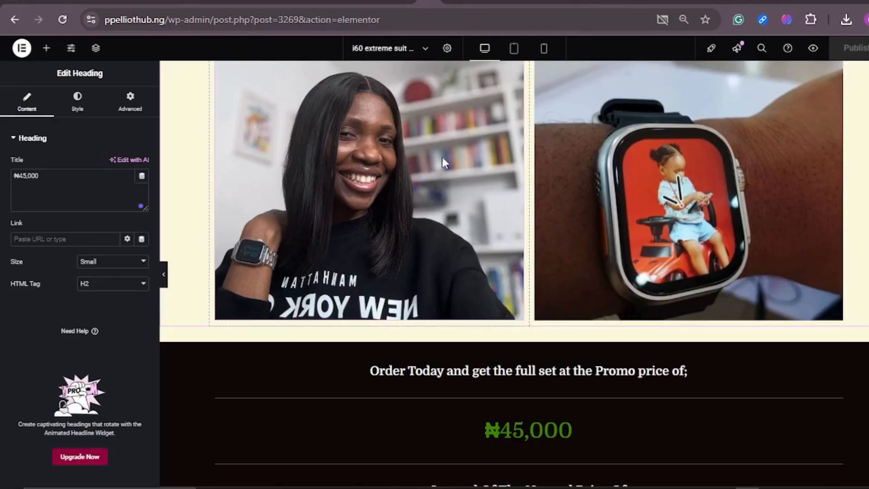
pyautogui.click(414, 8)
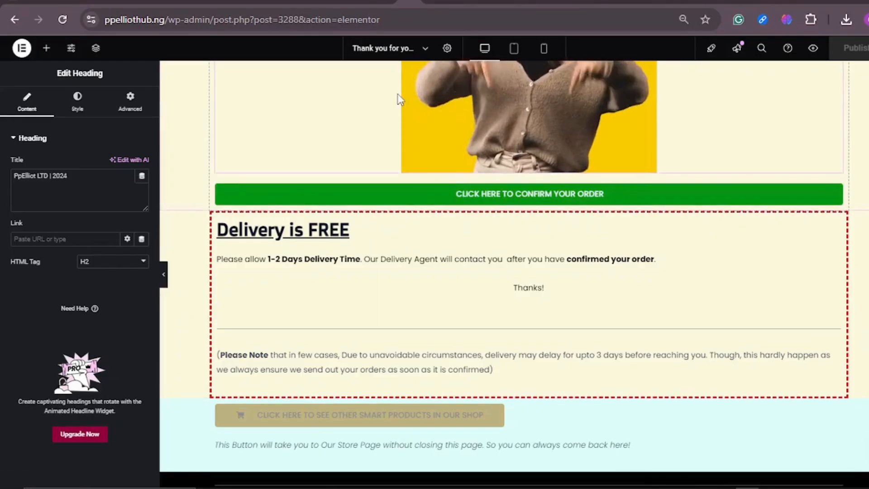
# Step: Return to the form's confirmation settings, reselect "Thank you for your order" as the redirect page, and begin editing the redirection message
pyautogui.click(389, 2)
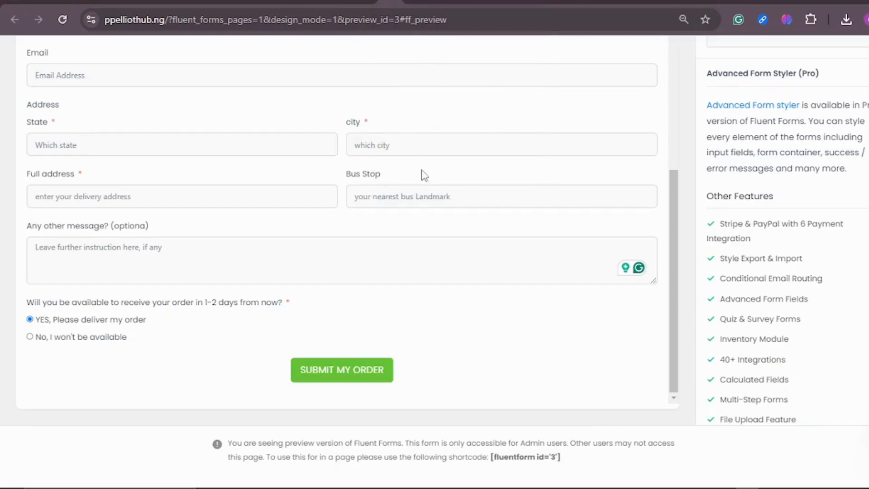
pyautogui.click(397, 4)
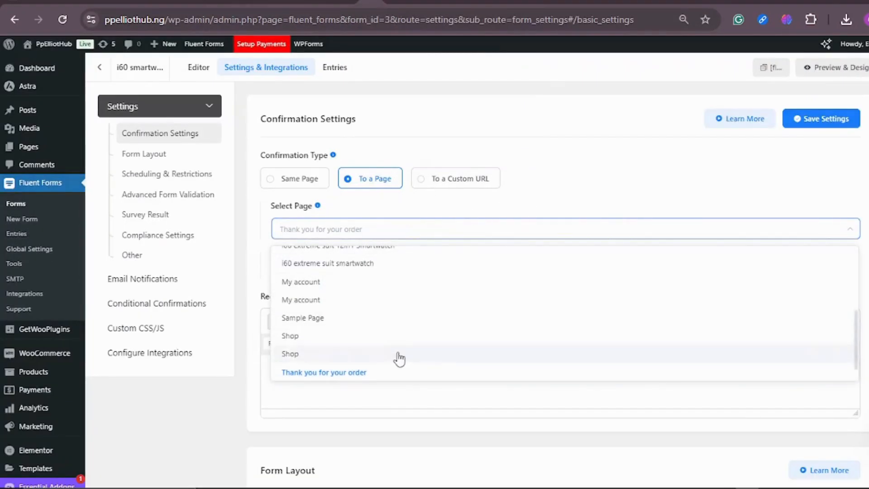
pyautogui.click(396, 375)
pyautogui.scroll(-3, 617, 164)
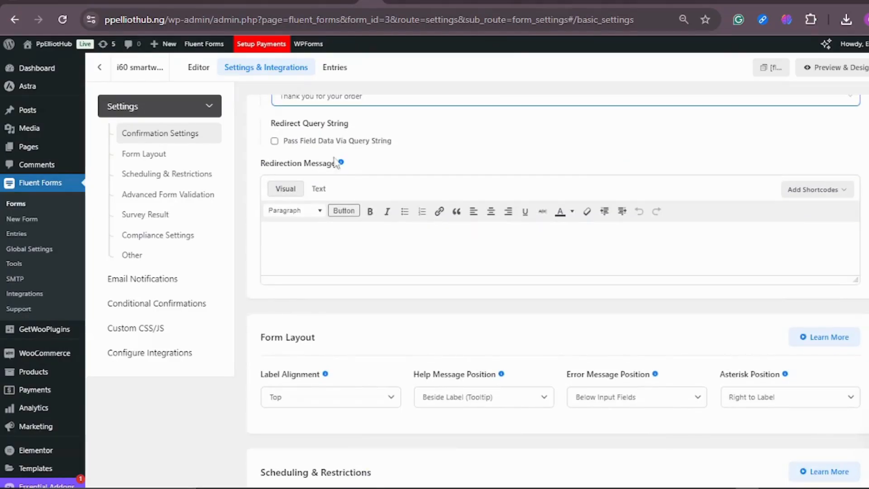
pyautogui.click(423, 247)
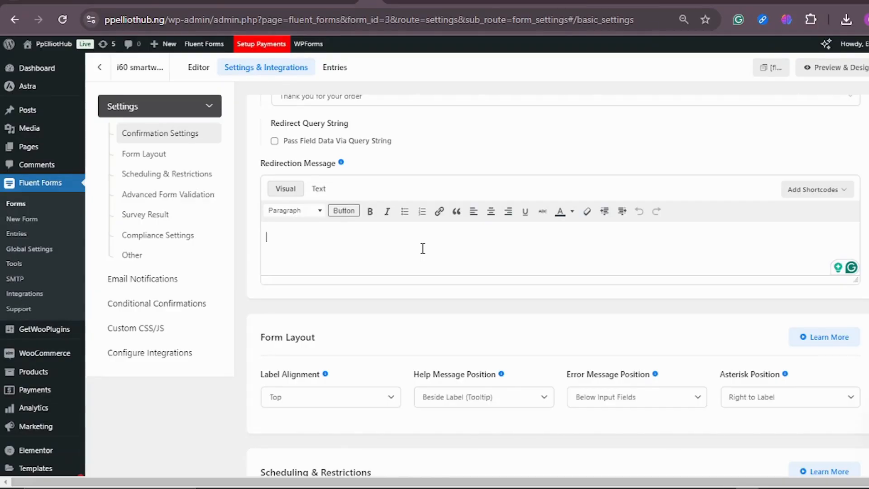
pyautogui.write('p')
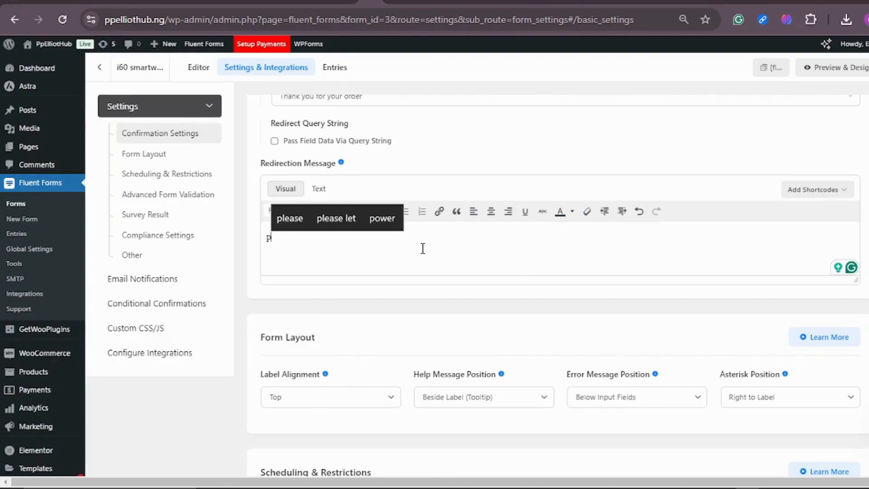
pyautogui.write('LEASE')
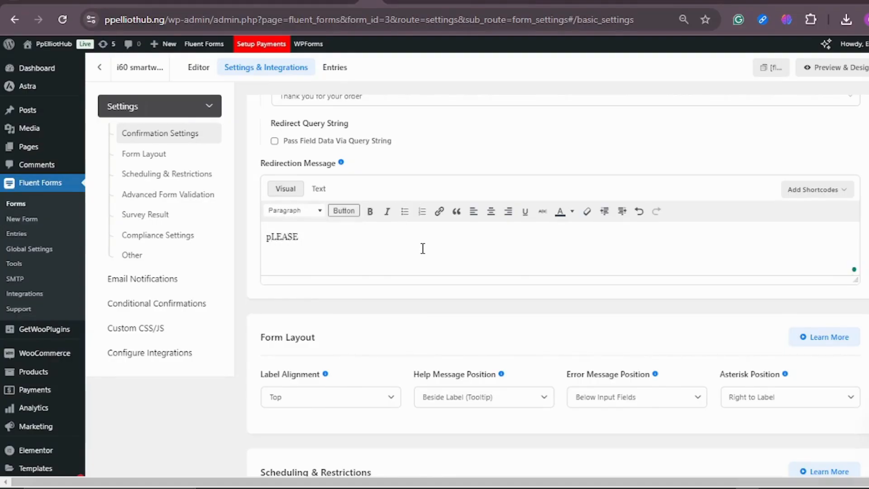
pyautogui.press('BackSpace')
pyautogui.press('BackSpace')
pyautogui.press('BackSpace')
pyautogui.press('BackSpace')
pyautogui.press('BackSpace')
pyautogui.press('BackSpace')
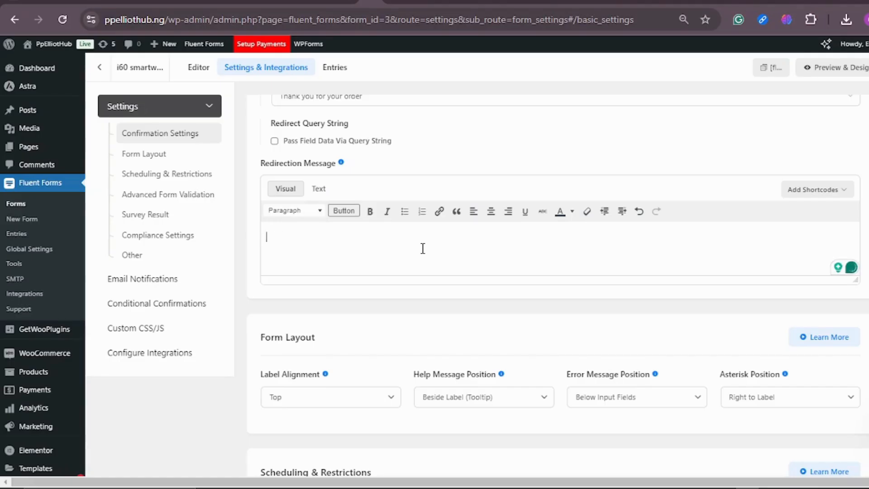
# Step: Write "Hold on to confirm your order!" as the redirection message, correcting its typos
pyautogui.write('Hod on to confrim')
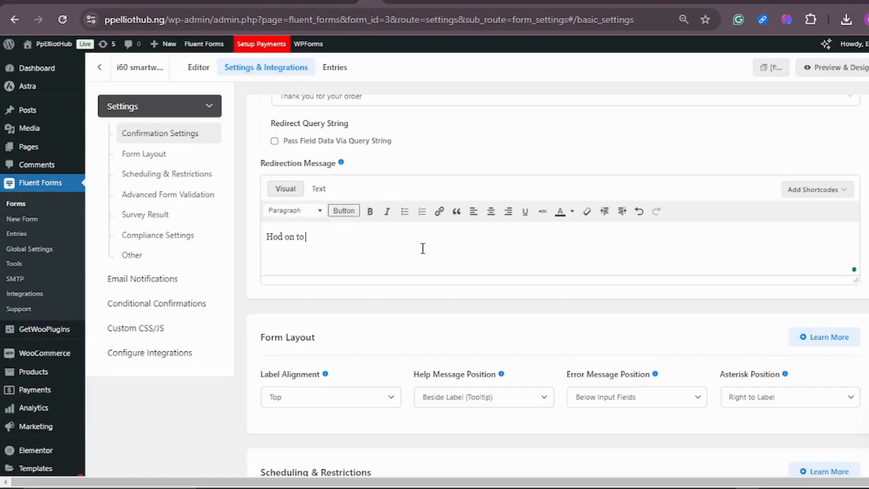
pyautogui.press('BackSpace')
pyautogui.press('BackSpace')
pyautogui.press('BackSpace')
pyautogui.write('irm your order')
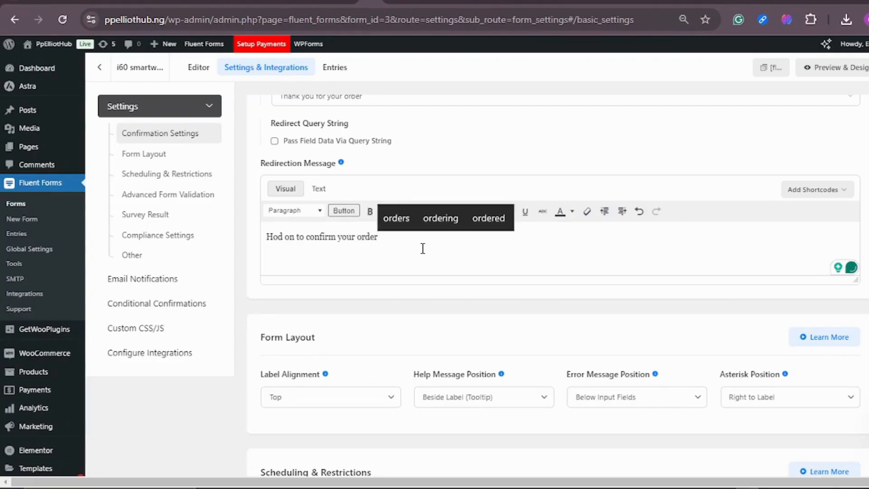
pyautogui.write('!')
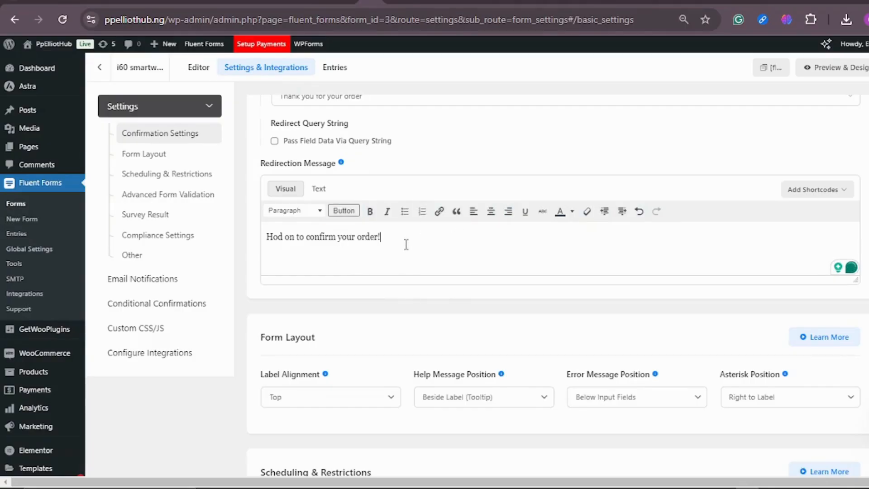
pyautogui.click(279, 237)
pyautogui.write('l')
# Step: Review the form's remaining settings sections, including scheduling, validation and compliance, and go to the Form Layout settings
pyautogui.scroll(-3, 495, 250)
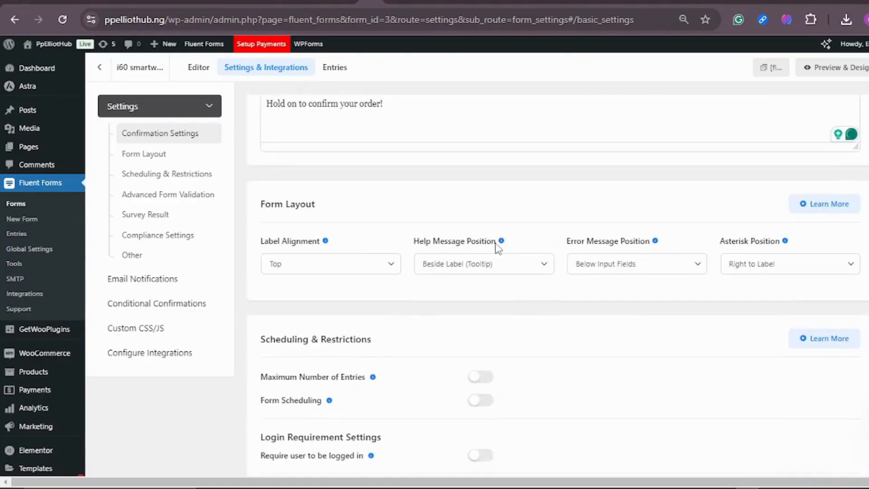
pyautogui.scroll(-1, 432, 248)
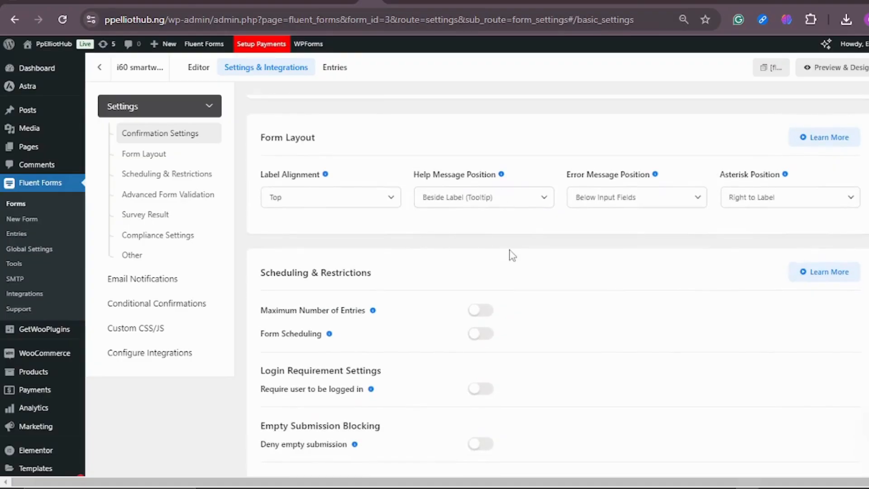
pyautogui.scroll(-7, 511, 254)
pyautogui.scroll(-1, 604, 253)
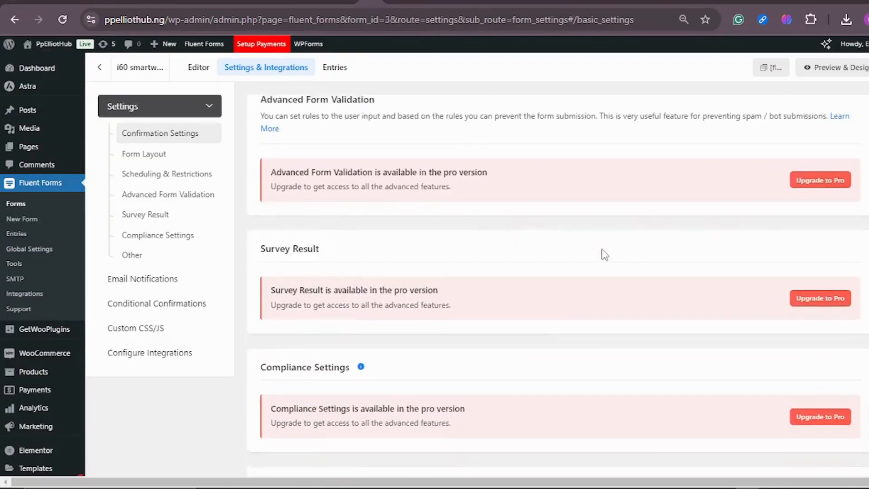
pyautogui.scroll(12, 602, 244)
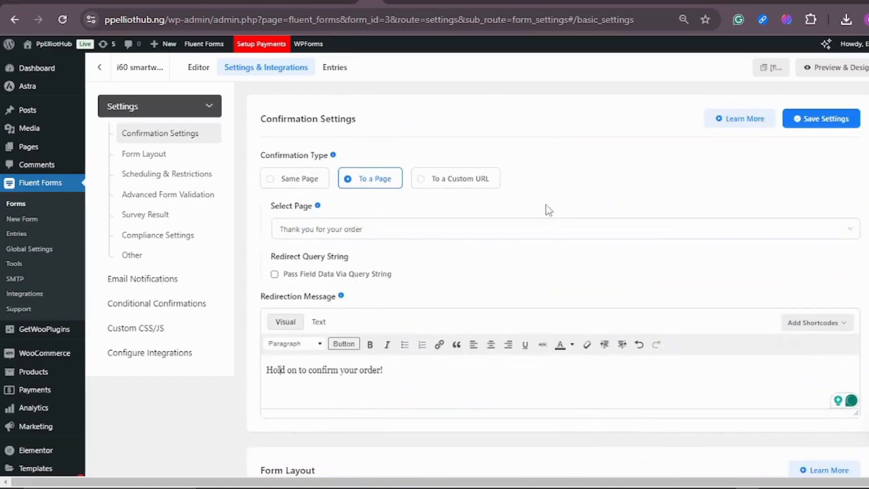
pyautogui.click(166, 160)
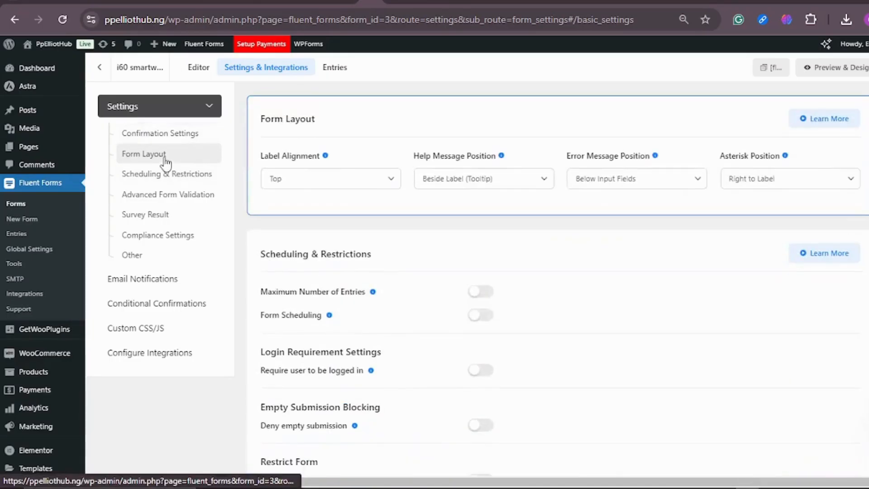
# Step: Review the Scheduling & Restrictions, Advanced Form Validation, Survey Result and Compliance Settings sections of the form settings
pyautogui.click(200, 175)
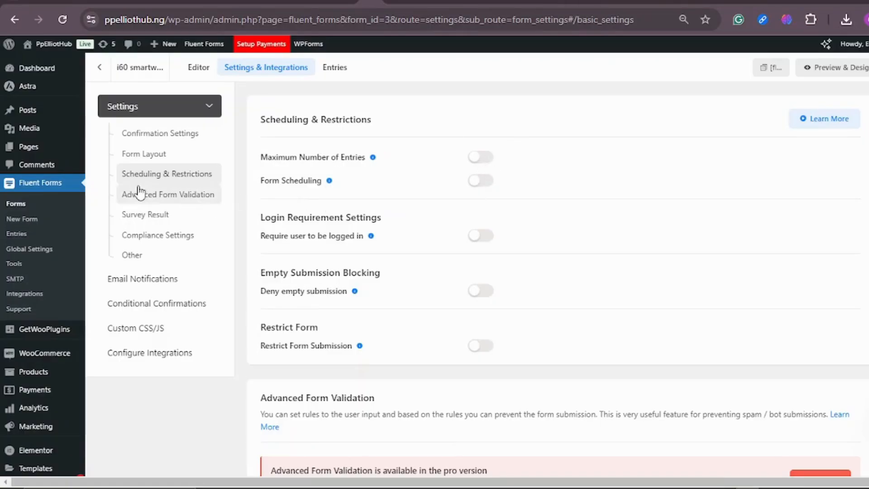
pyautogui.click(186, 202)
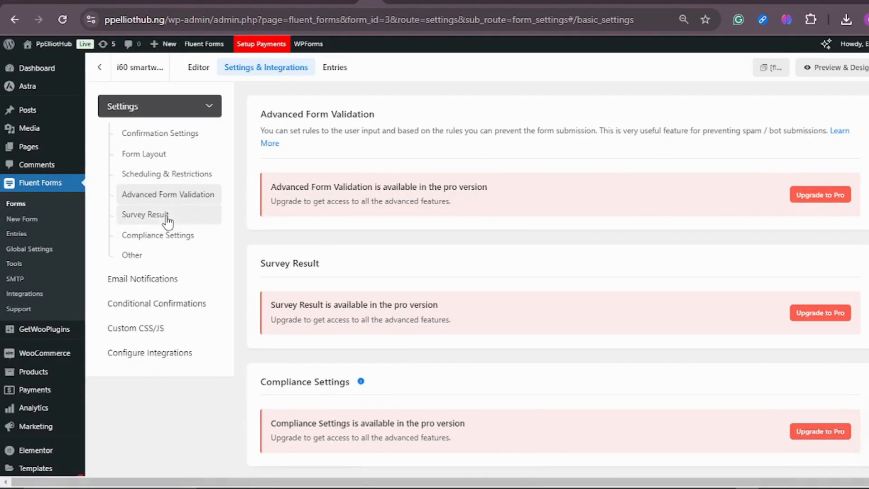
pyautogui.click(169, 219)
pyautogui.click(171, 233)
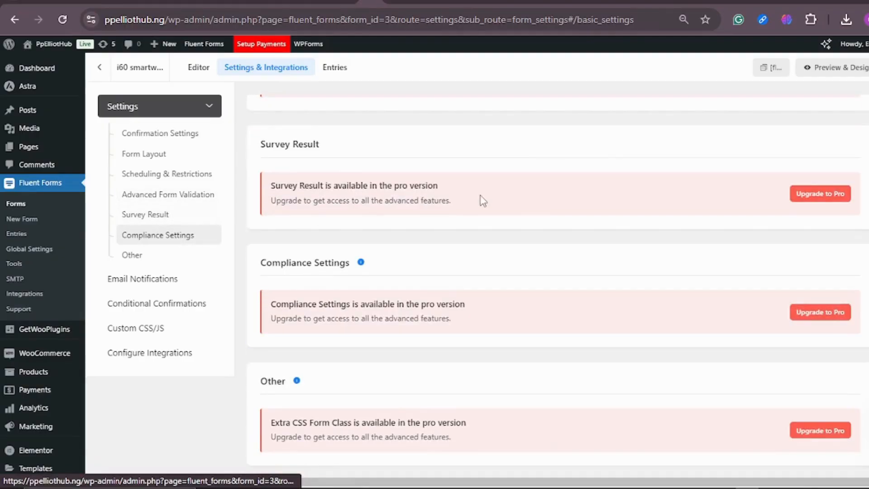
# Step: Add a new email notification to the form and name it "New Order"
pyautogui.click(166, 280)
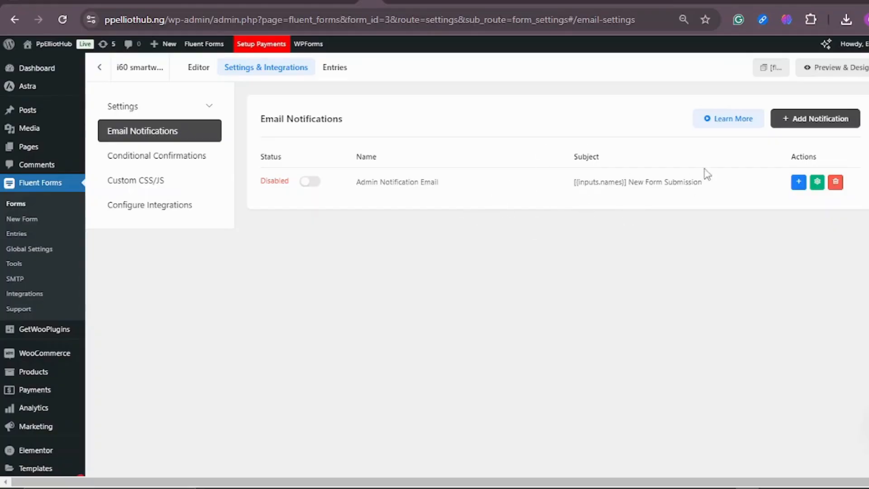
pyautogui.click(829, 121)
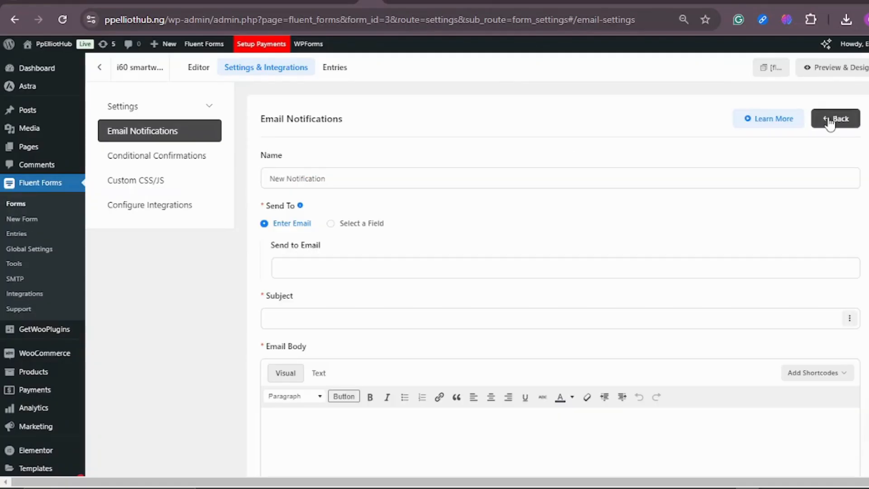
pyautogui.click(331, 178)
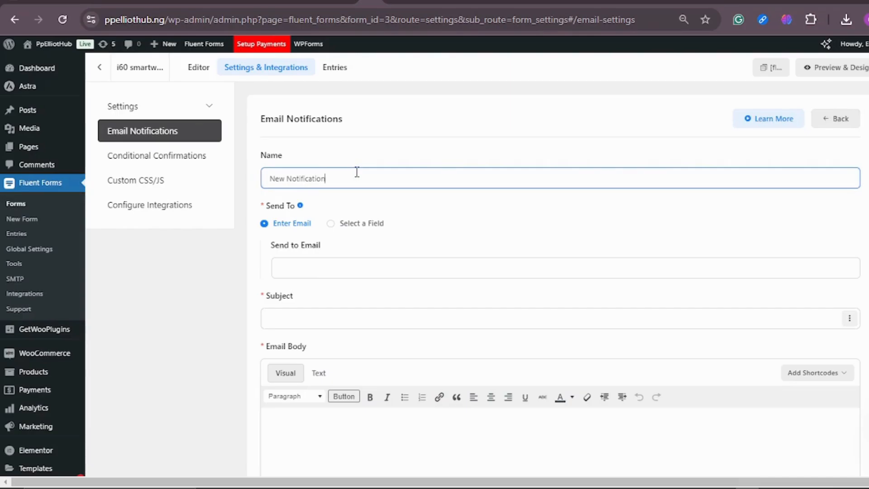
pyautogui.press('BackSpace')
pyautogui.press('BackSpace')
pyautogui.press('BackSpace')
pyautogui.press('BackSpace')
pyautogui.press('BackSpace')
pyautogui.press('BackSpace')
pyautogui.press('BackSpace')
pyautogui.press('BackSpace')
pyautogui.press('BackSpace')
pyautogui.press('BackSpace')
pyautogui.press('BackSpace')
pyautogui.press('BackSpace')
pyautogui.press('BackSpace')
pyautogui.press('BackSpace')
pyautogui.press('BackSpace')
pyautogui.press('BackSpace')
pyautogui.write('New')
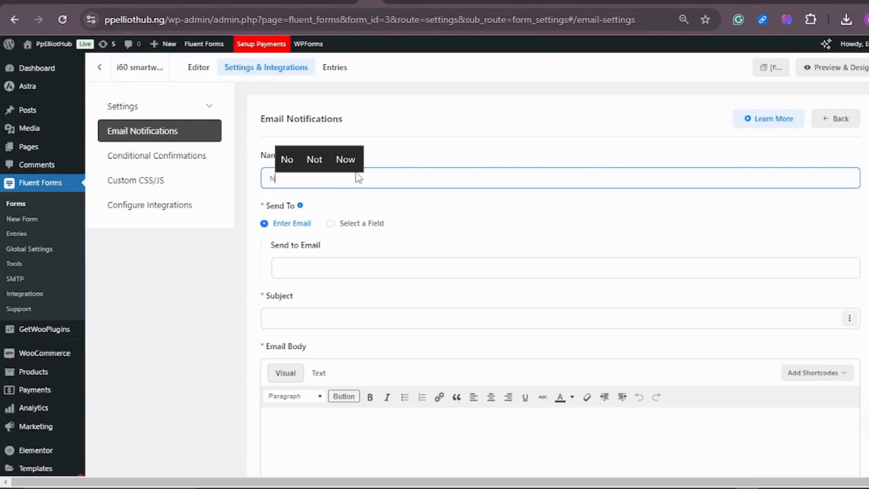
pyautogui.write('rder')
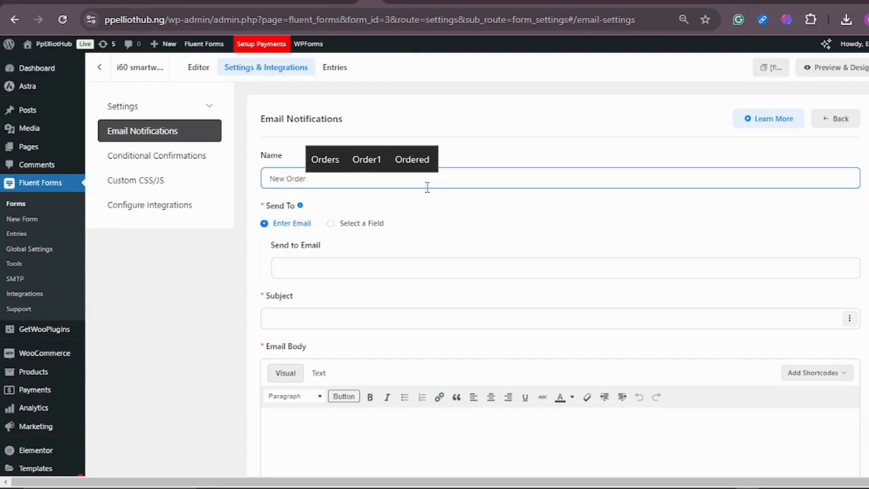
# Step: Enter the recipient's email address as the notification's send-to address
pyautogui.scroll(-2, 444, 189)
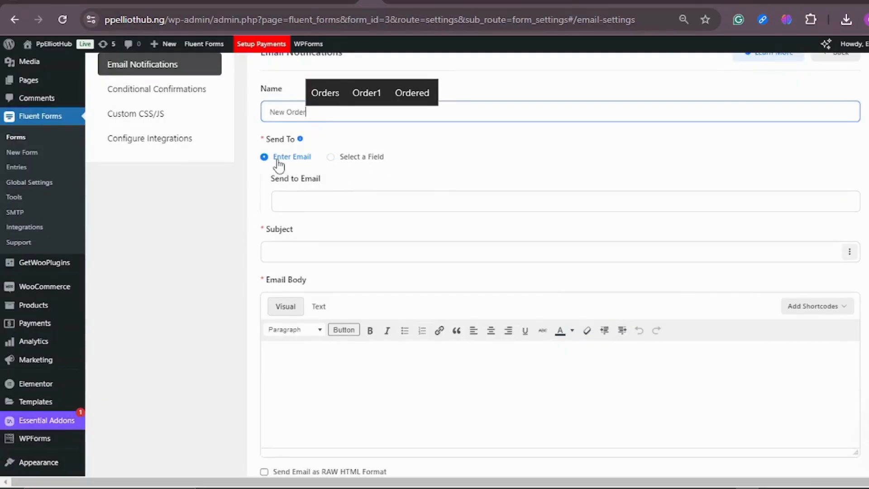
pyautogui.click(379, 203)
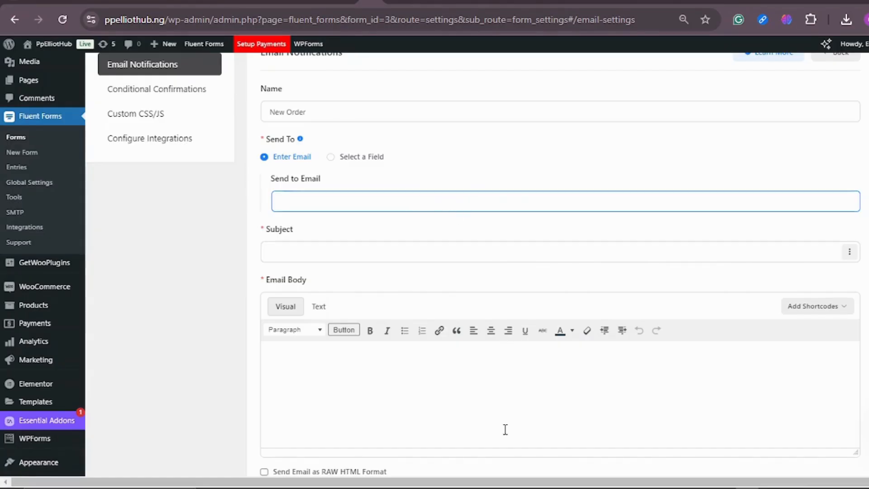
pyautogui.click(472, 194)
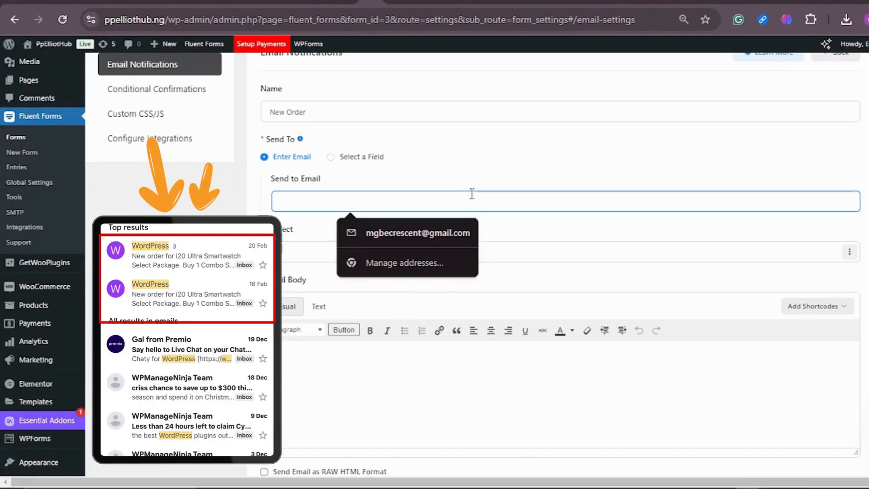
pyautogui.hotkey('ctrl', 'v')
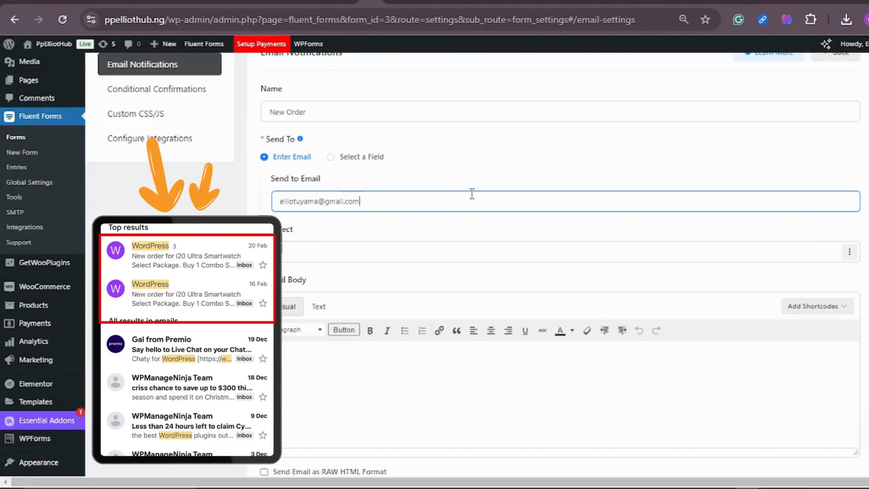
# Step: Set the notification's subject to "New order for i60 smartwatch"
pyautogui.click(448, 252)
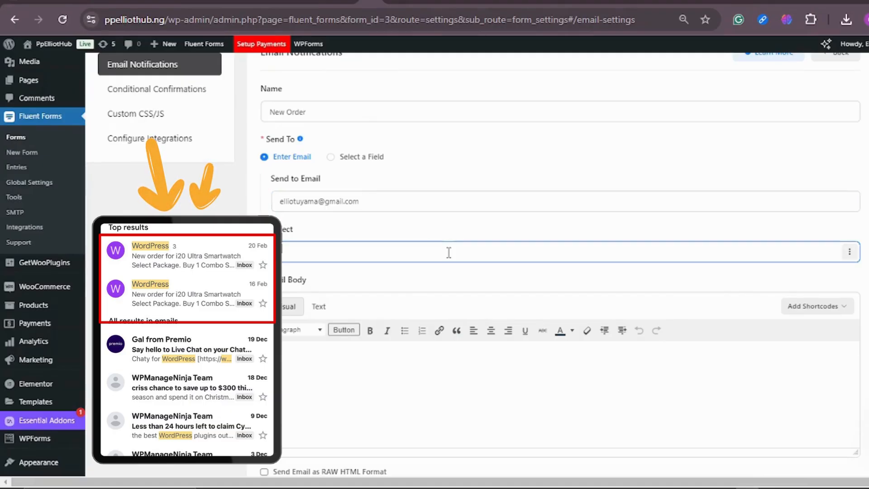
pyautogui.write('New ')
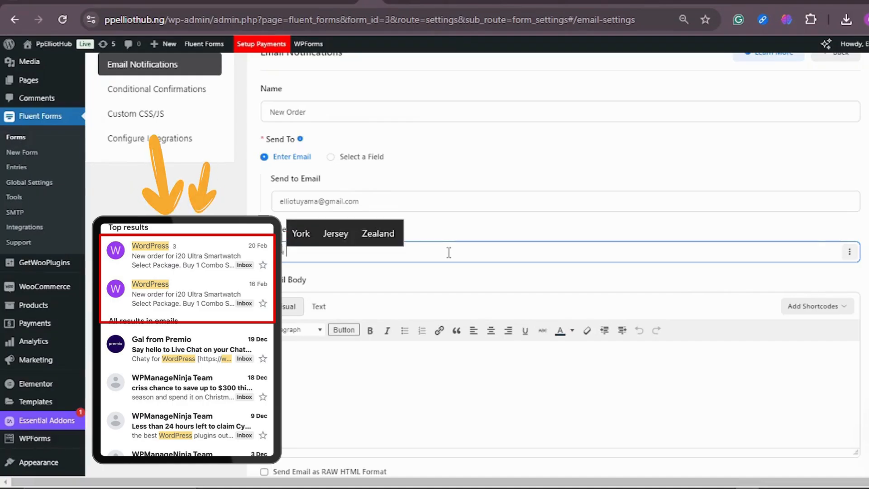
pyautogui.write('order for')
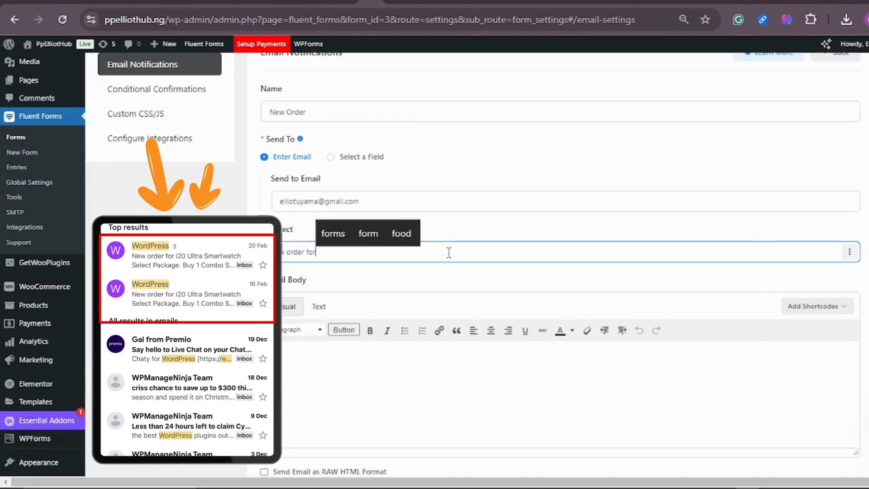
pyautogui.write(' i60')
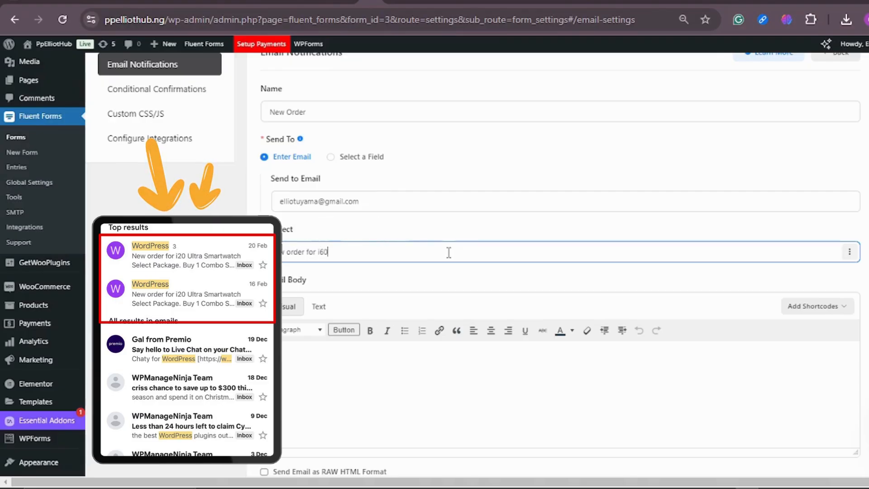
pyautogui.write(' smartwatch')
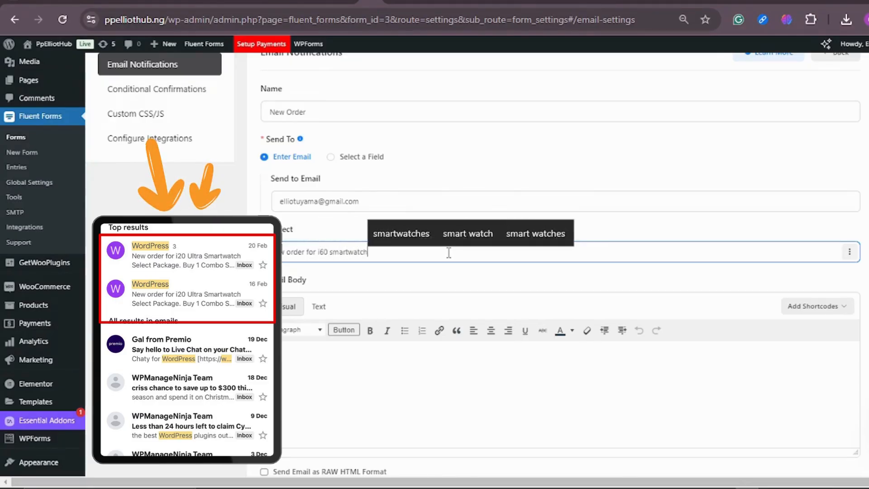
# Step: Insert the All Data shortcode from the input options into the notification's email body
pyautogui.scroll(-1, 448, 252)
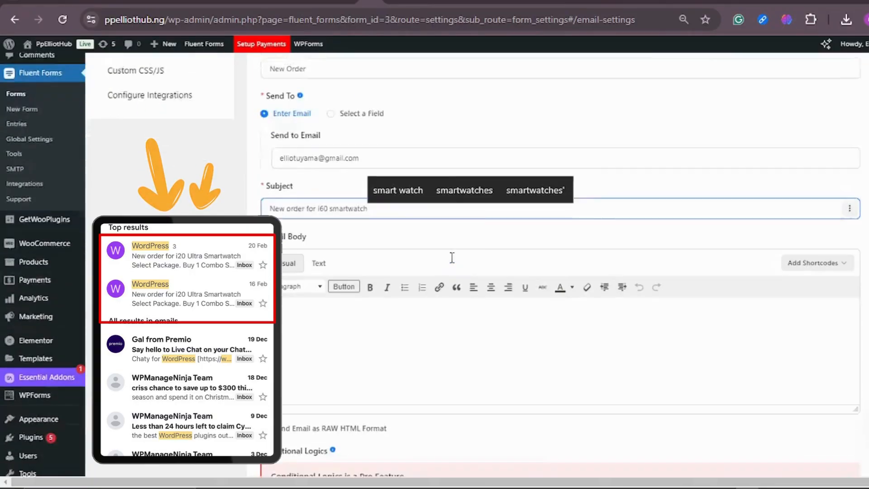
pyautogui.scroll(-2, 452, 257)
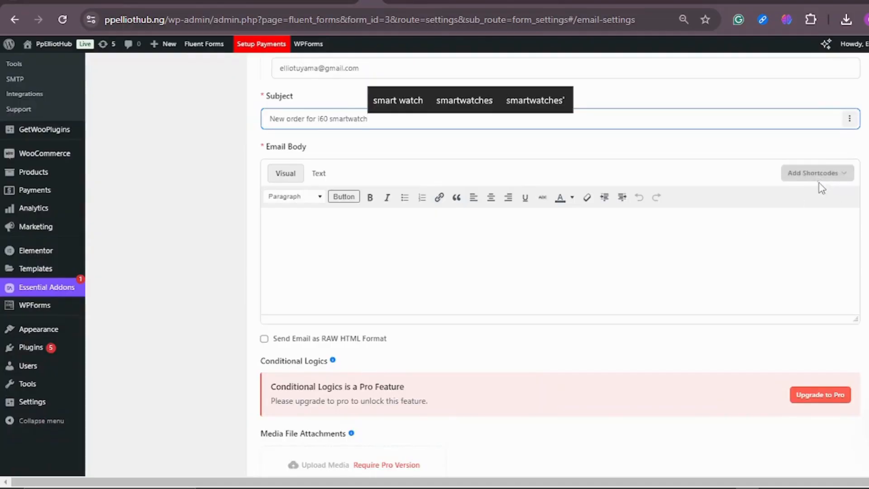
pyautogui.click(842, 174)
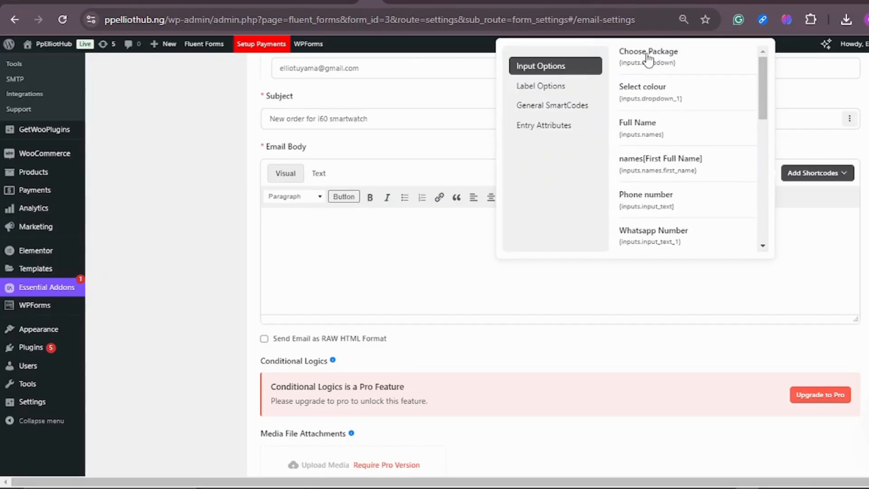
pyautogui.scroll(-5, 662, 91)
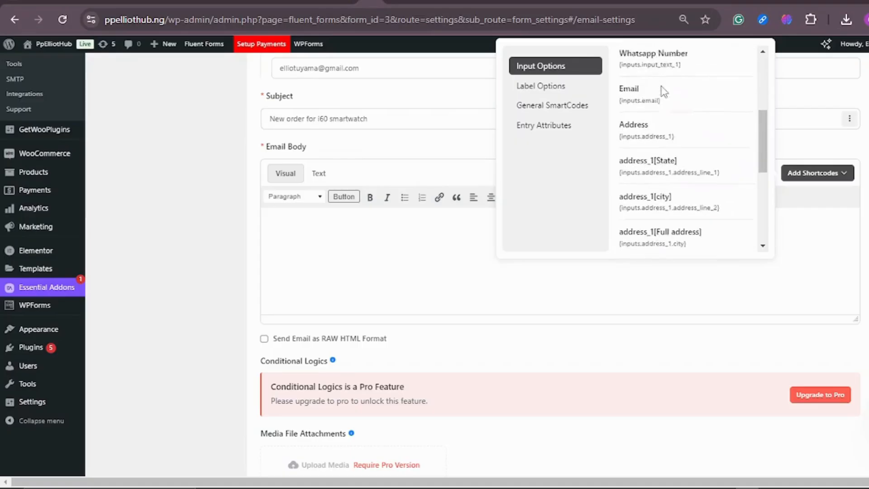
pyautogui.scroll(-5, 664, 93)
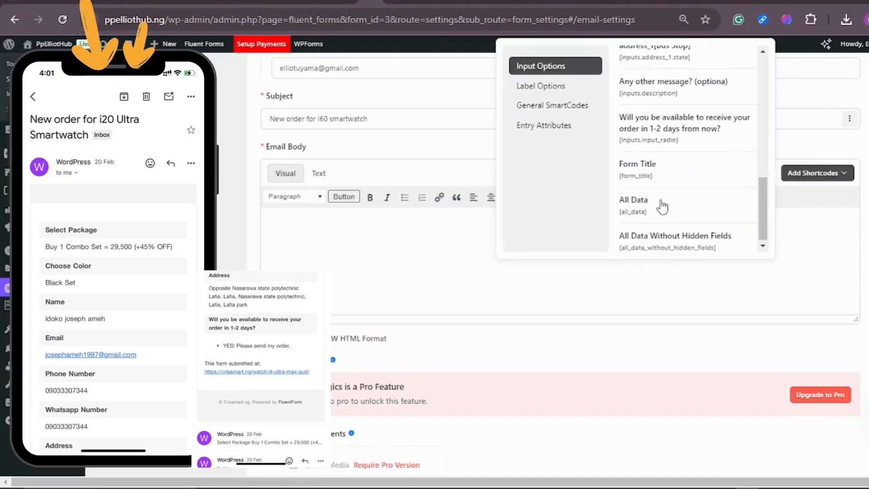
pyautogui.scroll(6, 661, 136)
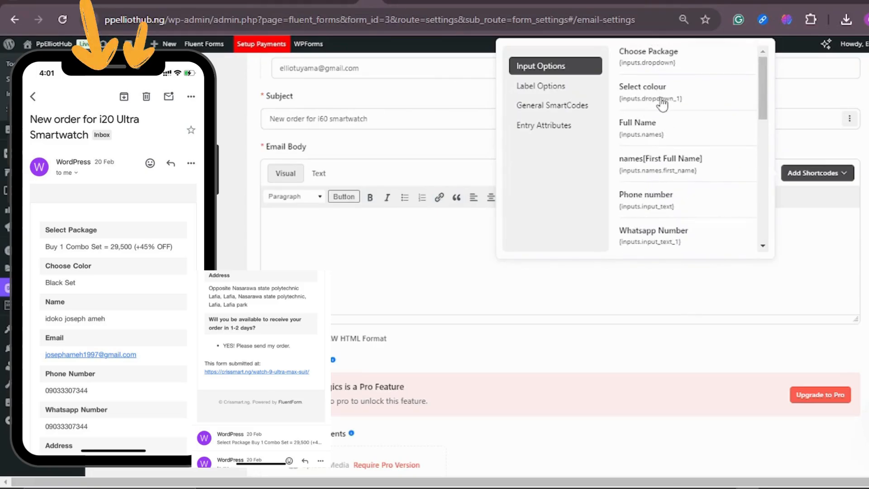
pyautogui.scroll(-8, 678, 135)
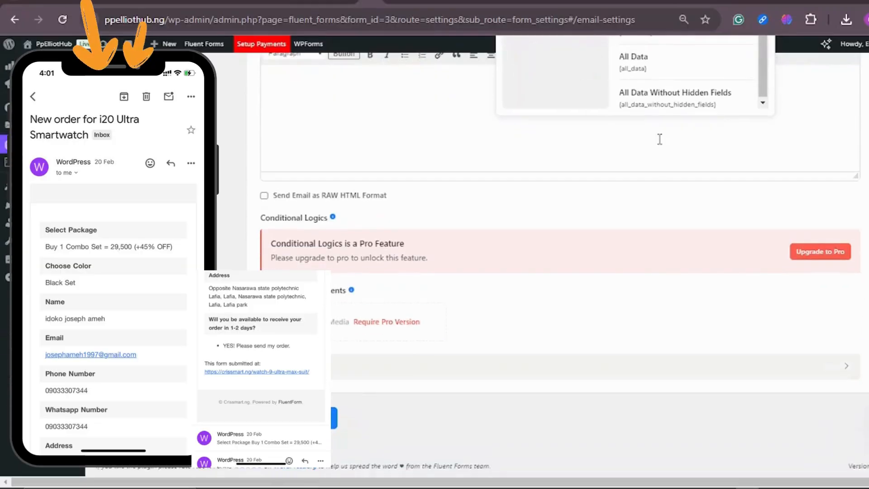
pyautogui.click(661, 203)
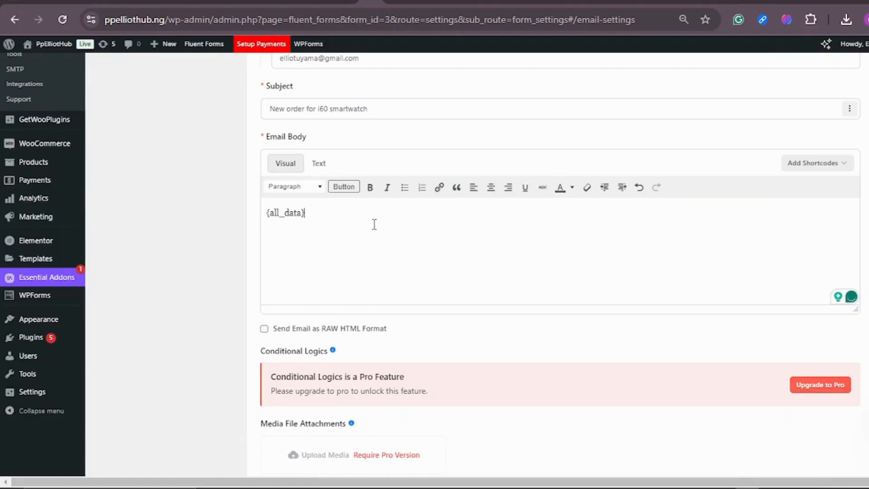
# Step: Check the completed New Order notification and save it
pyautogui.scroll(-1, 452, 219)
pyautogui.scroll(-3, 479, 216)
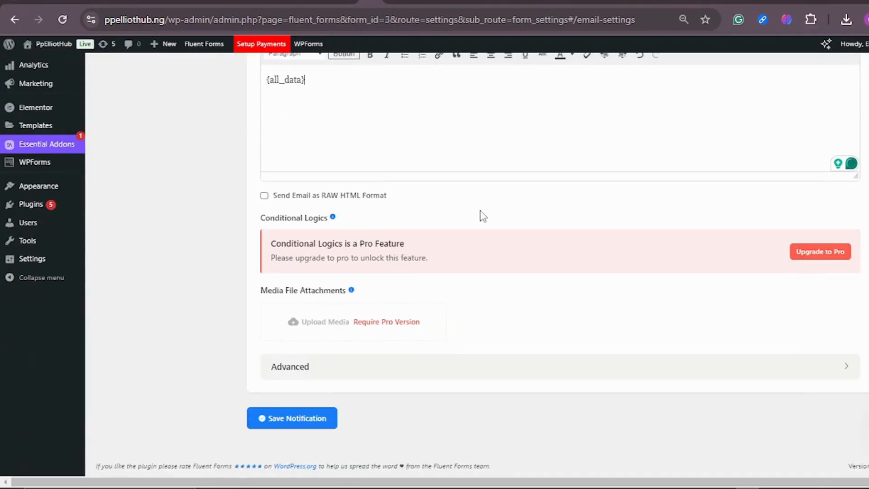
pyautogui.scroll(8, 483, 219)
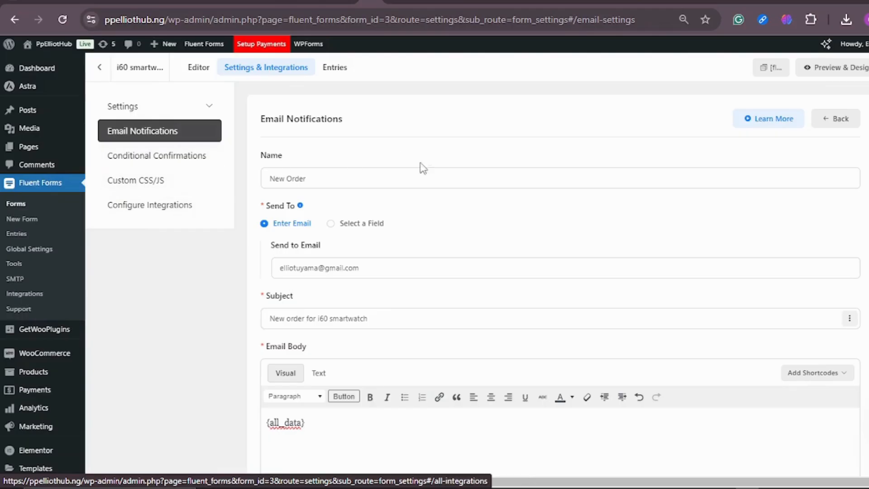
pyautogui.scroll(-8, 421, 166)
pyautogui.click(316, 422)
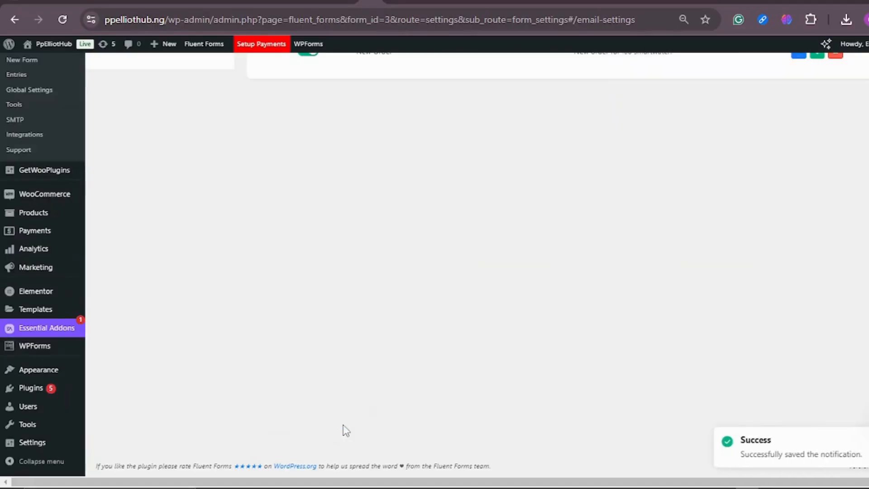
pyautogui.scroll(4, 437, 276)
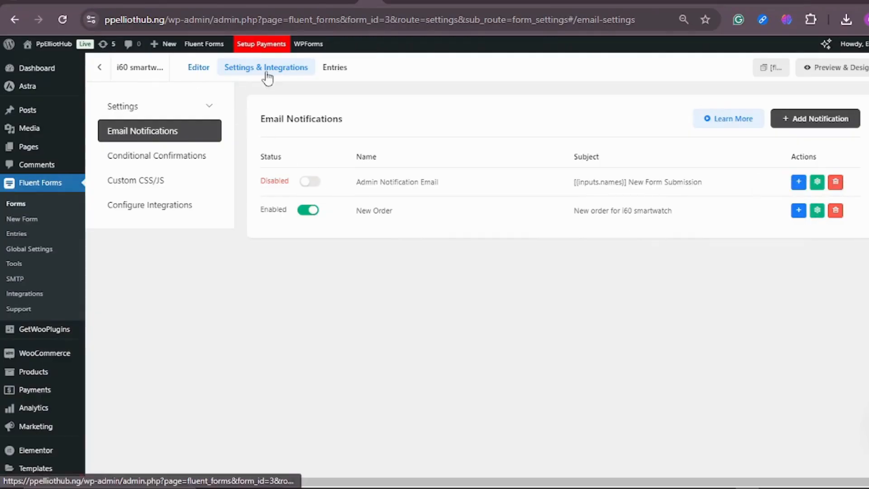
# Step: Check the form's entries, then return to the form editor and copy the form's shortcode
pyautogui.click(335, 68)
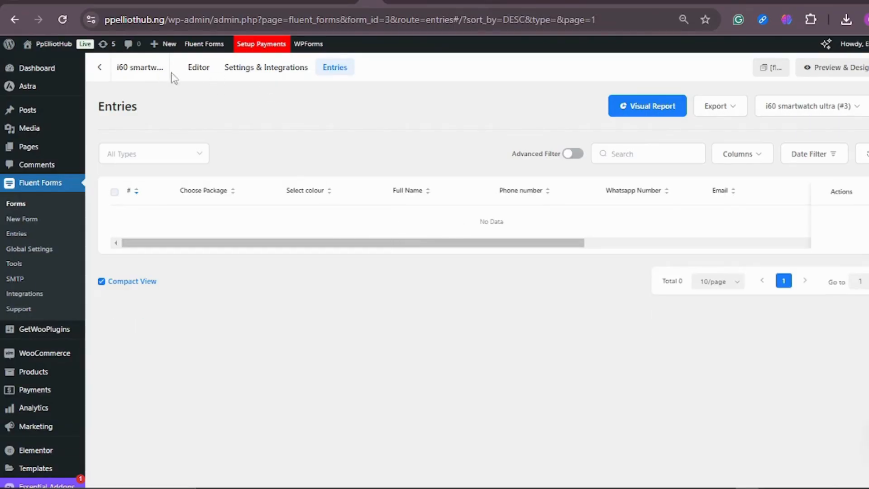
pyautogui.click(198, 68)
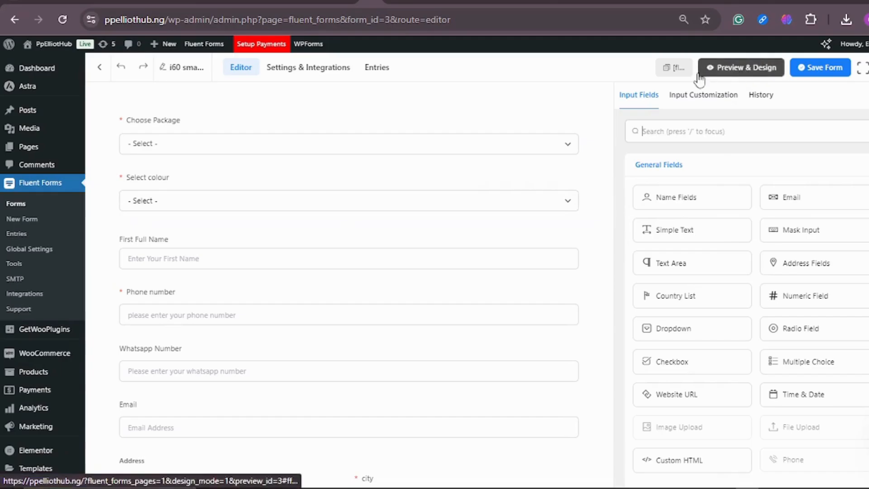
pyautogui.click(650, 72)
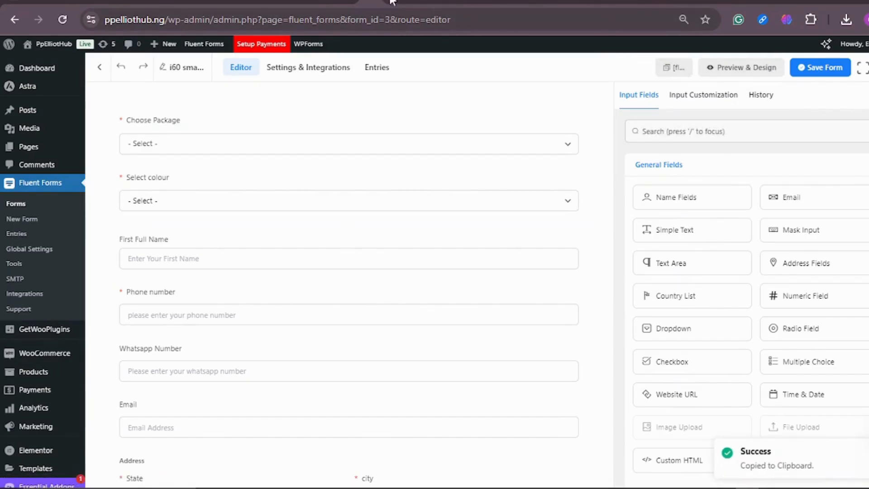
# Step: Switch to the i60 sales page in Elementor and open the existing shortcode widget in the Order Now section
pyautogui.click(429, 2)
pyautogui.scroll(-15, 510, 208)
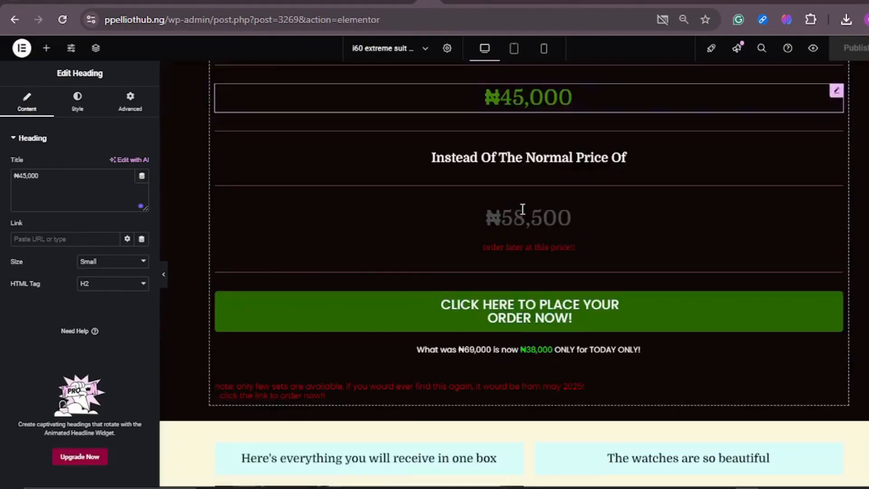
pyautogui.scroll(15, 526, 215)
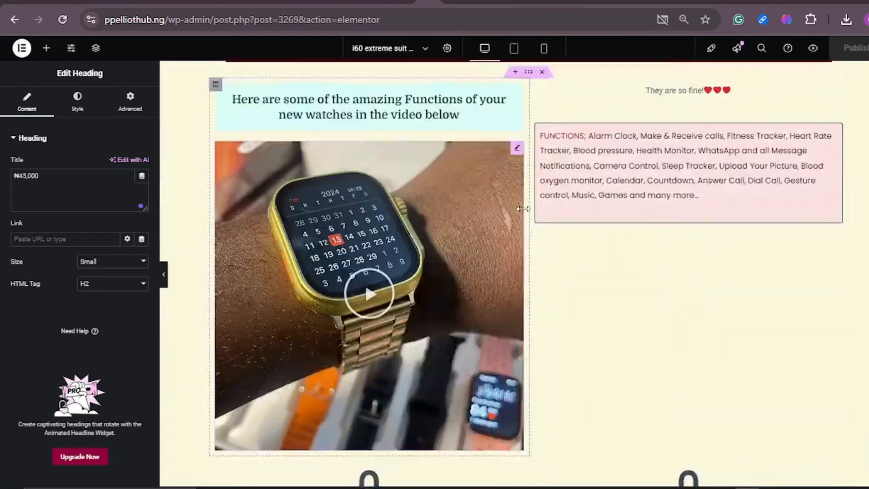
pyautogui.scroll(-20, 527, 208)
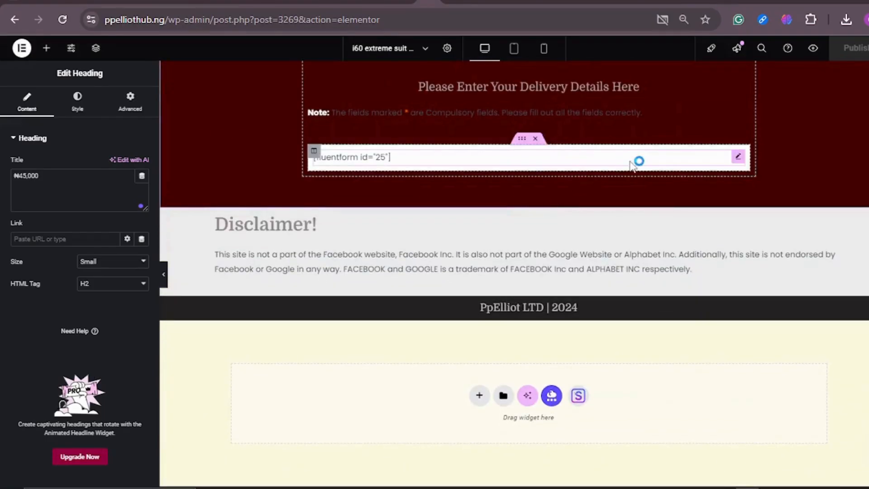
pyautogui.scroll(3, 631, 160)
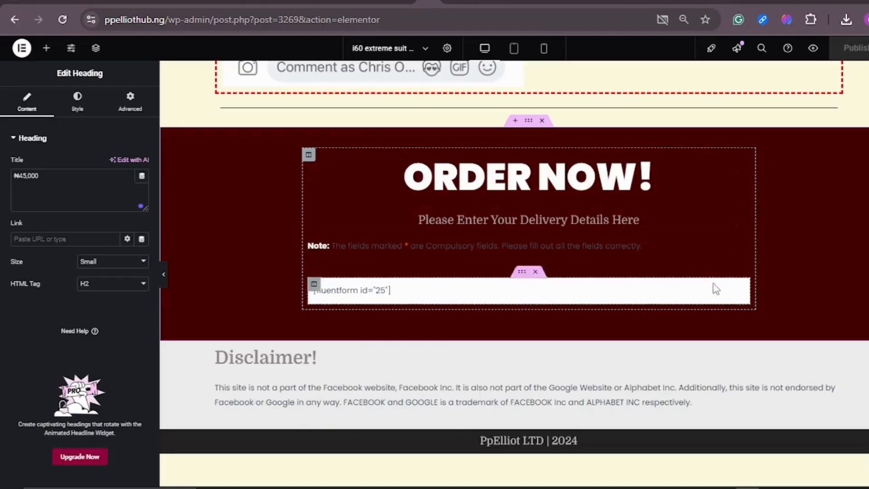
pyautogui.click(739, 291)
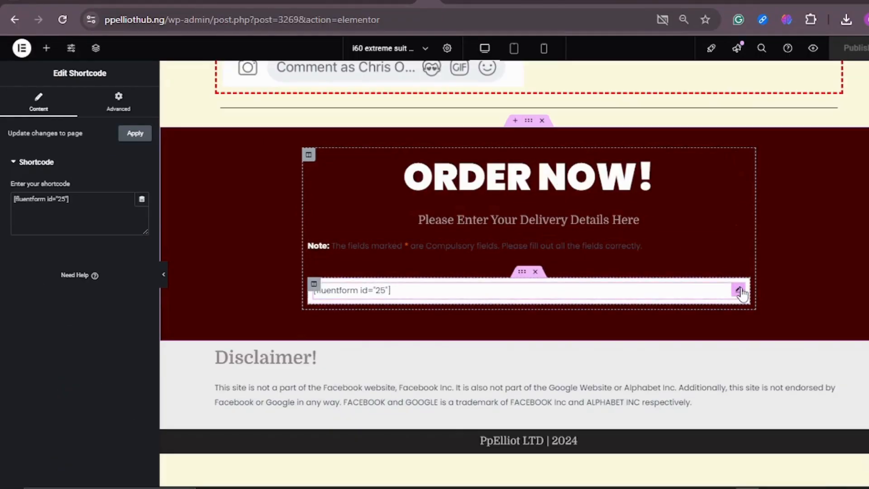
# Step: Add a second Shortcode widget below the existing one in the order section and delete it again
pyautogui.click(47, 48)
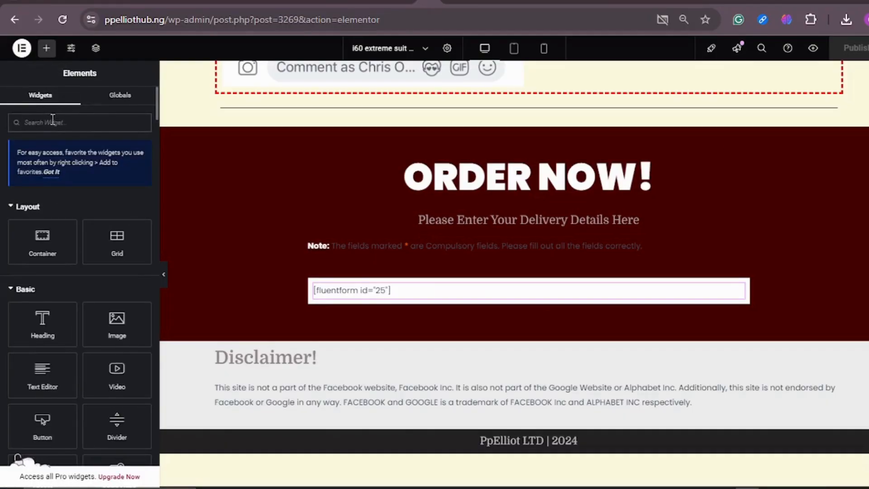
pyautogui.write('shor')
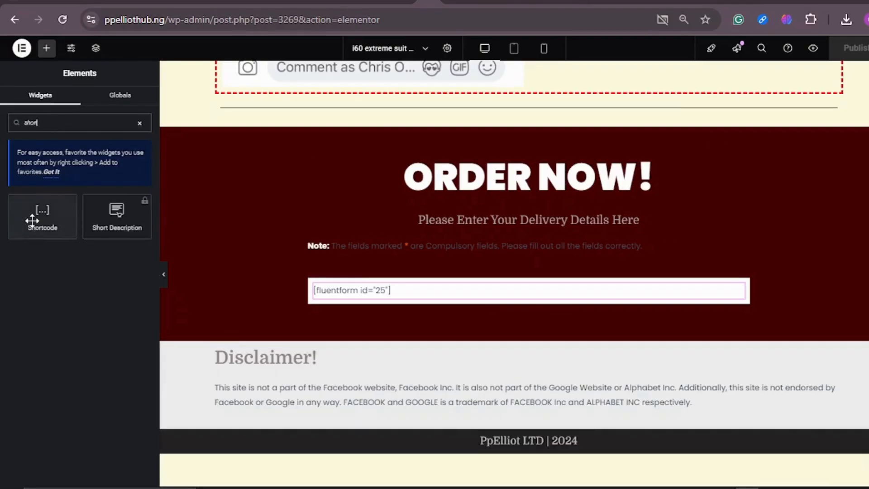
pyautogui.moveTo(39, 219); pyautogui.dragTo(511, 295)
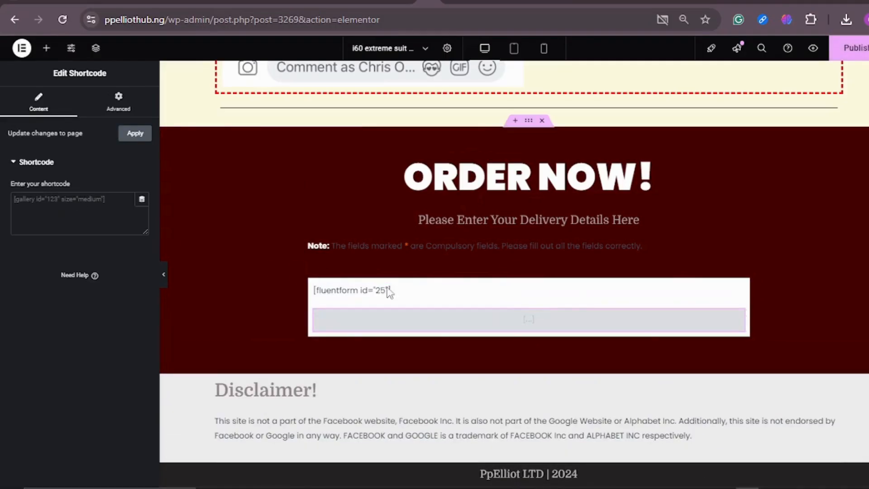
pyautogui.rightClick(738, 320)
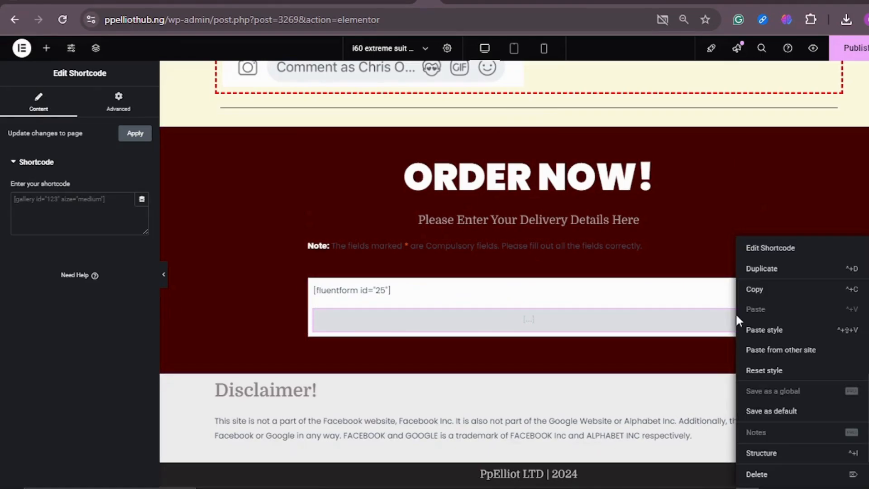
pyautogui.press('Delete')
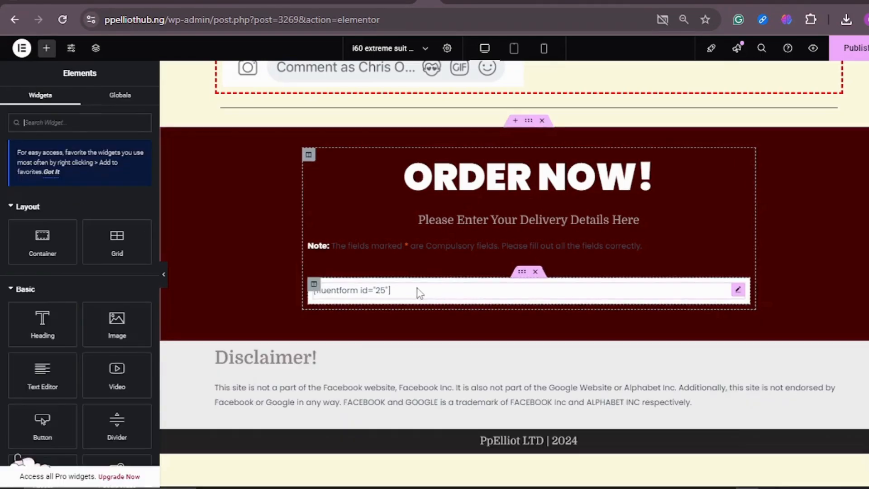
# Step: Replace the existing shortcode in the Order Now section with [fluentform id="3"]
pyautogui.click(417, 291)
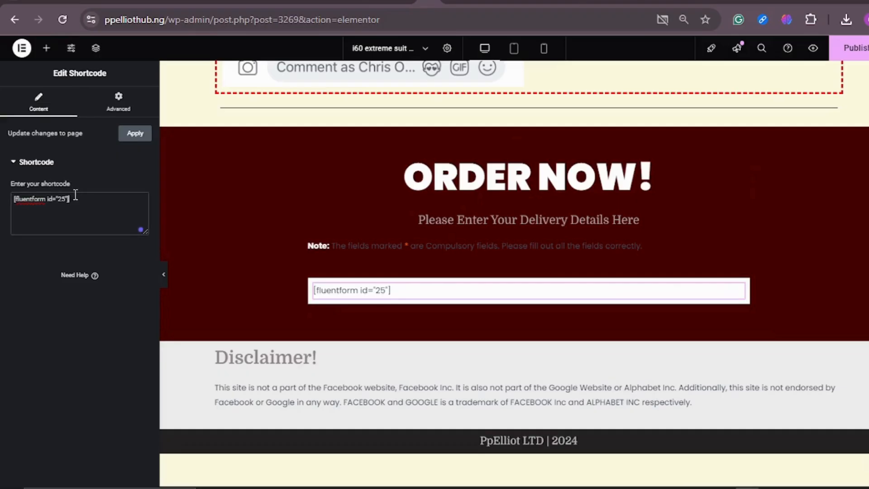
pyautogui.press('BackSpace')
pyautogui.press('BackSpace')
pyautogui.press('BackSpace')
pyautogui.press('BackSpace')
pyautogui.press('BackSpace')
pyautogui.press('BackSpace')
pyautogui.press('BackSpace')
pyautogui.press('BackSpace')
pyautogui.press('BackSpace')
pyautogui.press('BackSpace')
pyautogui.press('BackSpace')
pyautogui.press('BackSpace')
pyautogui.press('BackSpace')
pyautogui.press('BackSpace')
pyautogui.press('BackSpace')
pyautogui.press('BackSpace')
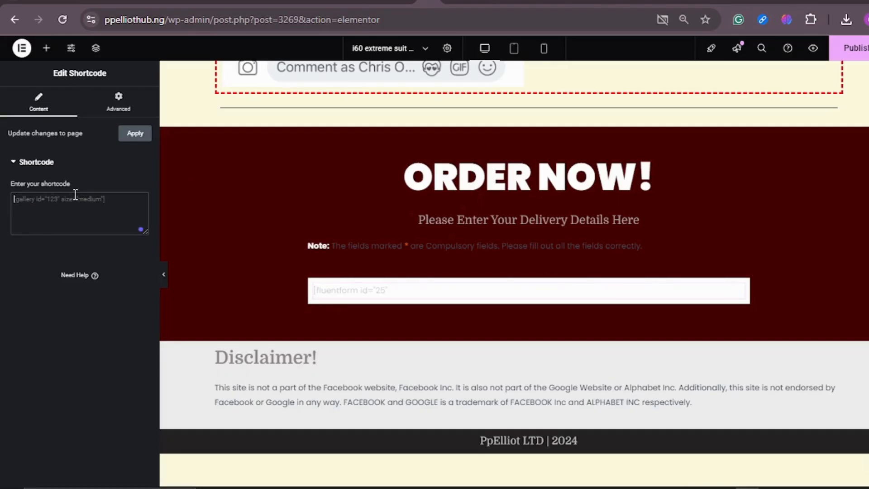
pyautogui.write('[fluentform id="3"]')
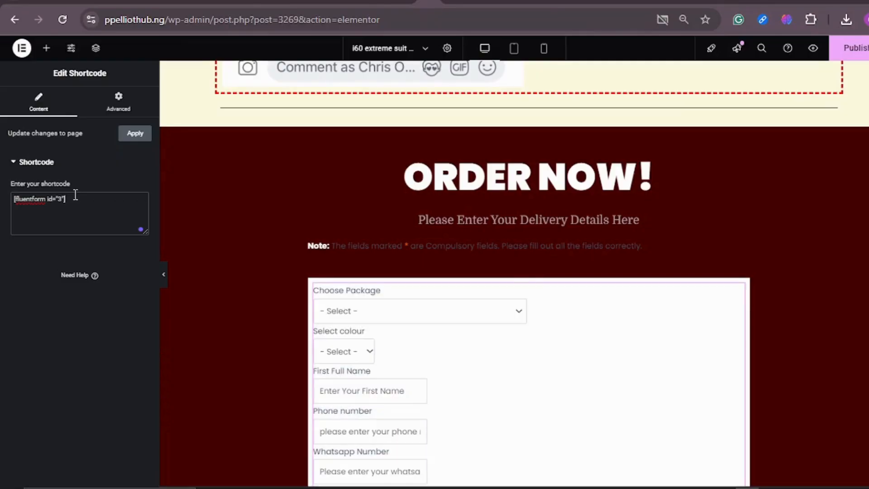
# Step: Look over the embedded form, apply the shortcode change and publish the sales page
pyautogui.scroll(-10, 607, 347)
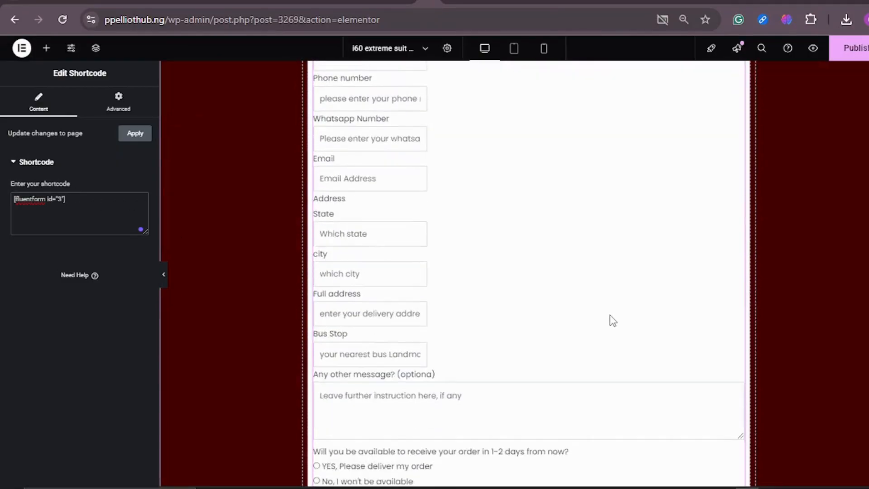
pyautogui.scroll(10, 611, 321)
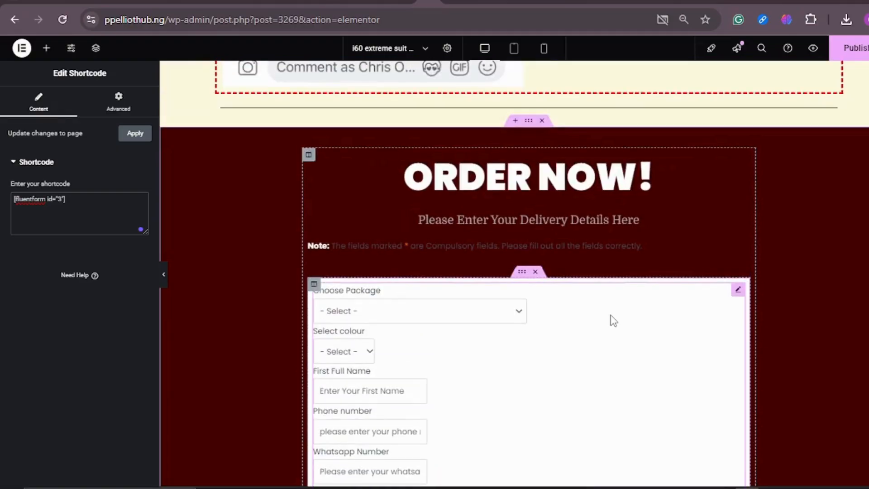
pyautogui.click(134, 136)
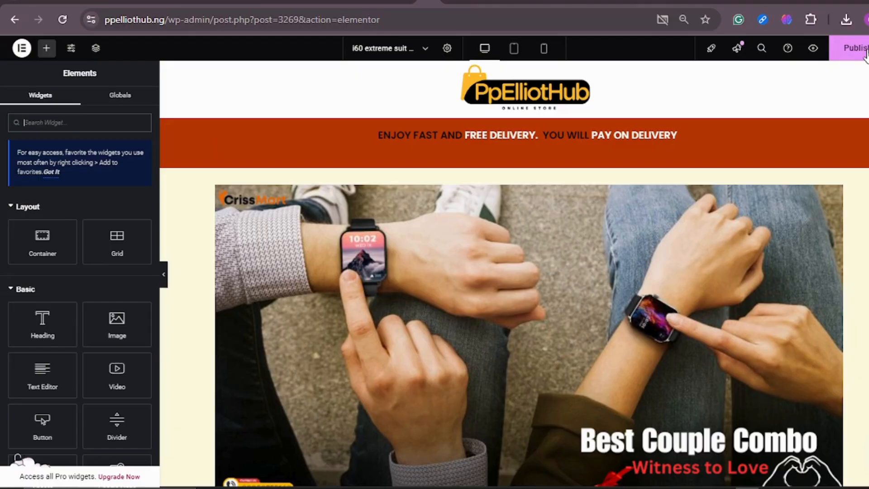
pyautogui.click(856, 48)
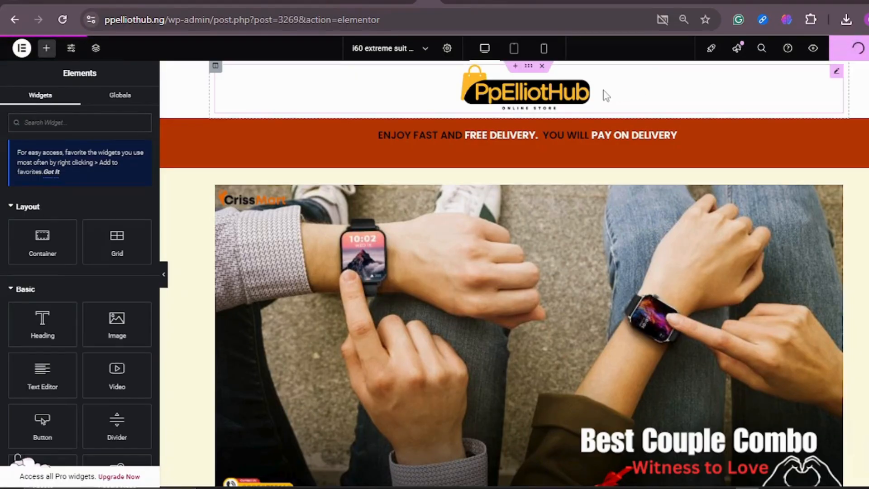
# Step: Review the sales page in the mobile preview, down to the second promo price section
pyautogui.click(544, 48)
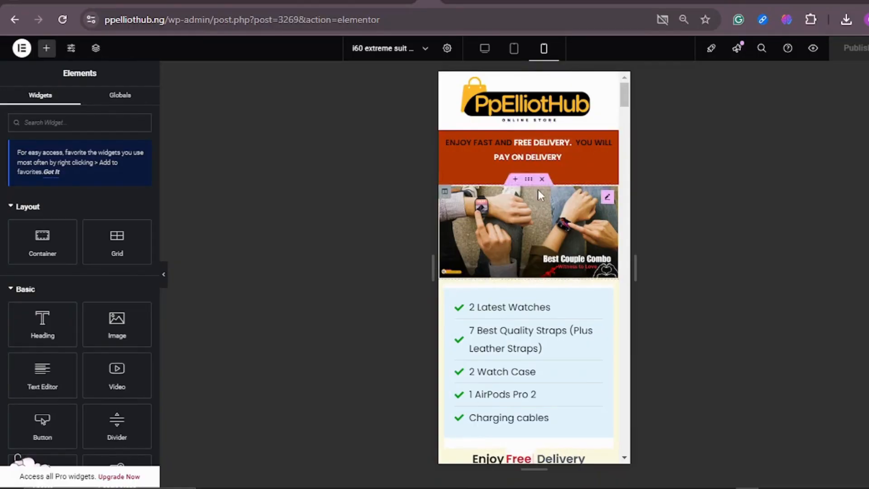
pyautogui.scroll(-5, 535, 197)
pyautogui.scroll(-15, 534, 199)
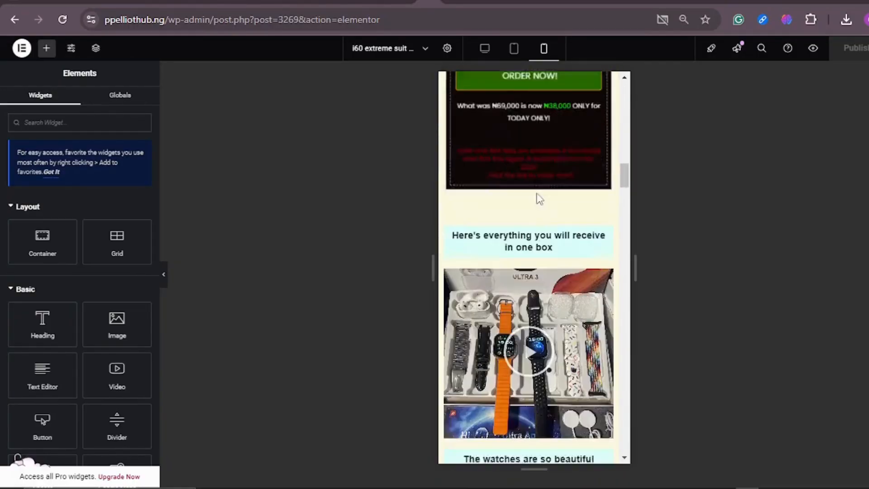
pyautogui.scroll(-15, 538, 197)
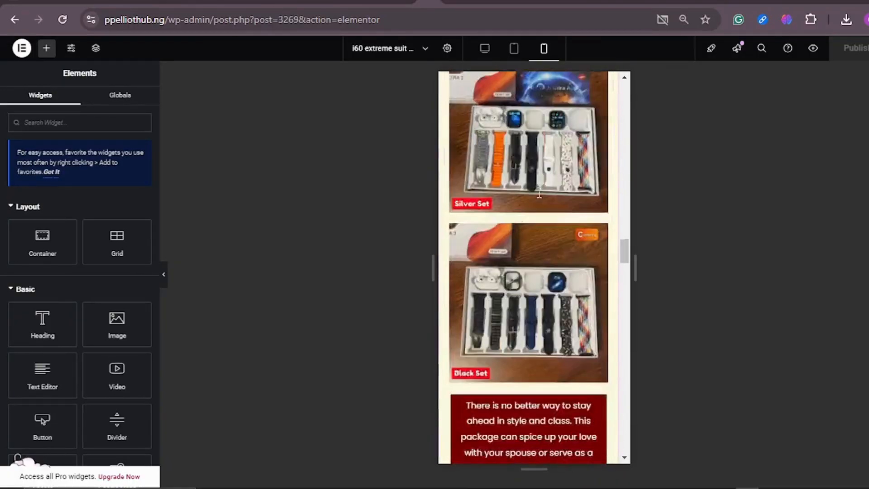
pyautogui.scroll(-10, 539, 193)
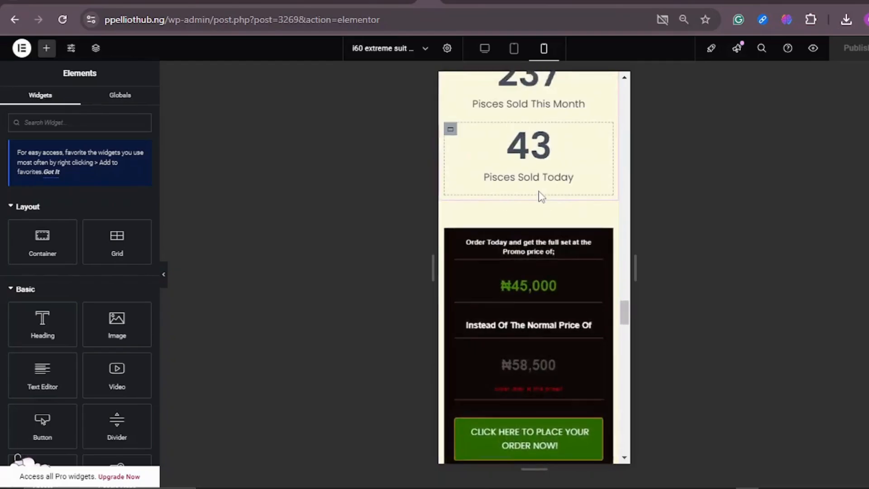
pyautogui.scroll(3, 539, 195)
pyautogui.scroll(-7, 538, 192)
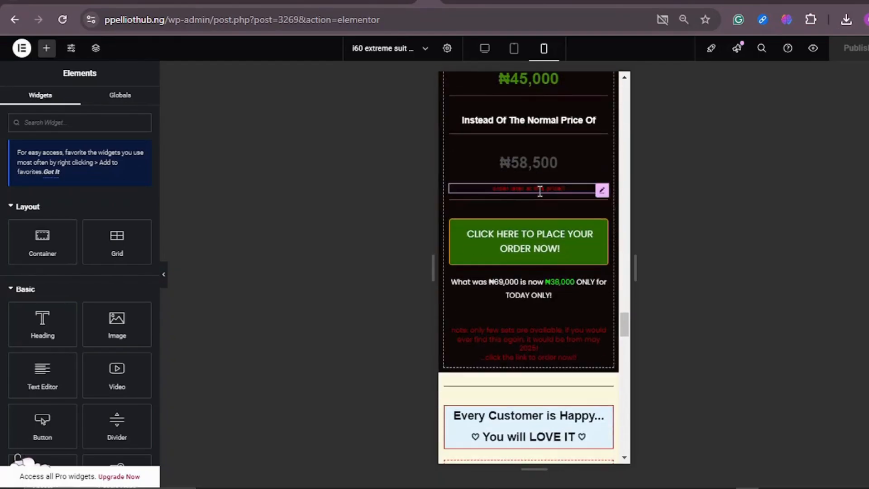
# Step: Test the order button below the promo price and examine the embedded order form on mobile
pyautogui.click(564, 235)
pyautogui.scroll(-10, 564, 234)
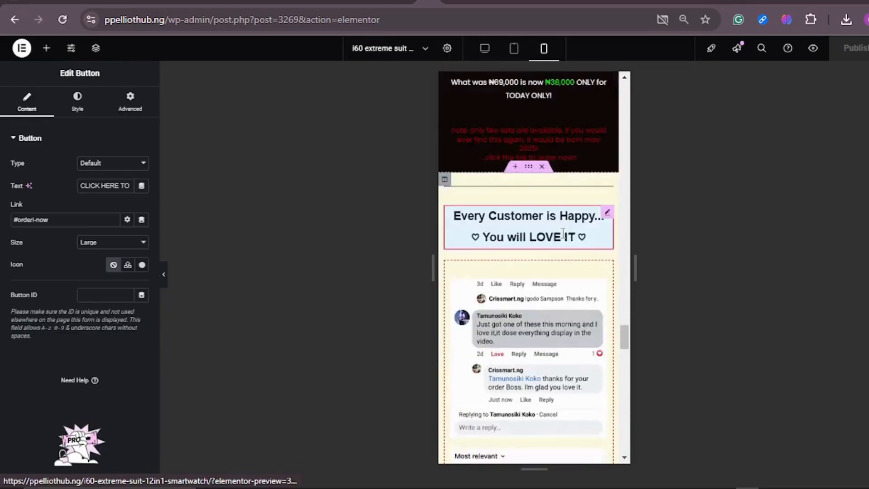
pyautogui.scroll(-10, 564, 235)
pyautogui.scroll(2, 564, 235)
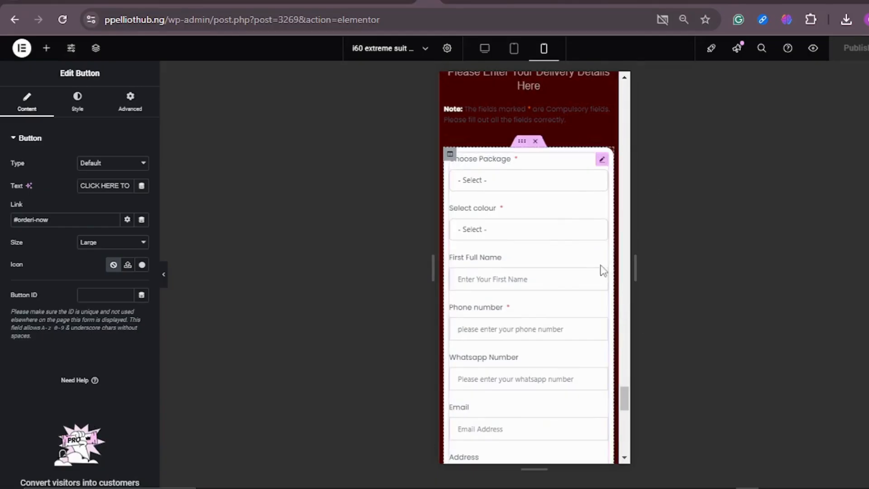
# Step: Test the embedded form by choosing the 1-set i60 smartwatch package and the black set colour, and check its remaining fields
pyautogui.click(532, 181)
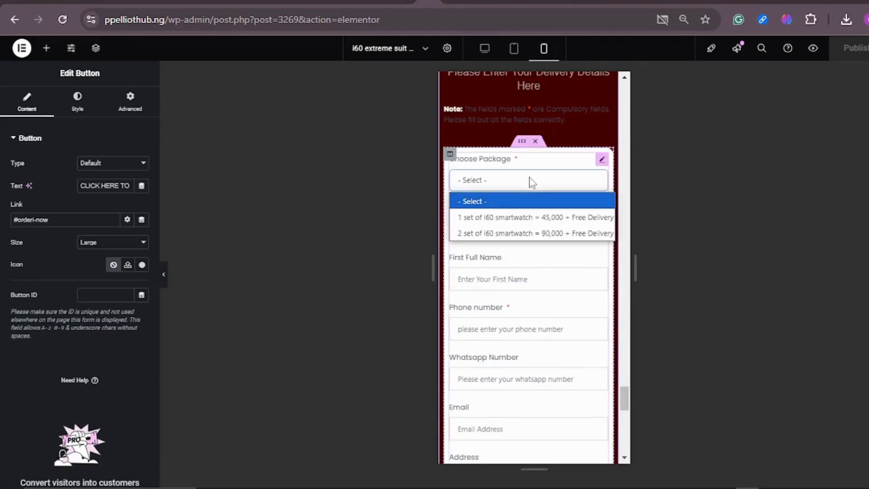
pyautogui.click(537, 217)
pyautogui.click(520, 230)
pyautogui.click(516, 267)
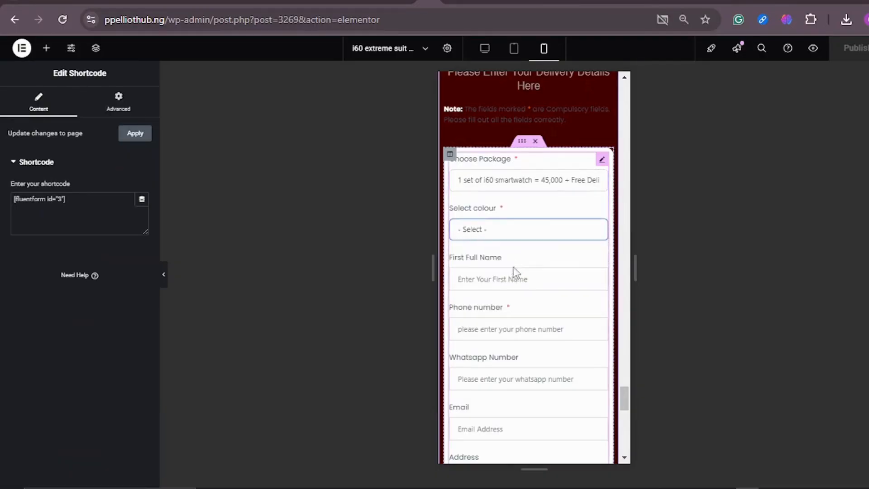
pyautogui.scroll(-2, 555, 227)
pyautogui.scroll(-12, 554, 226)
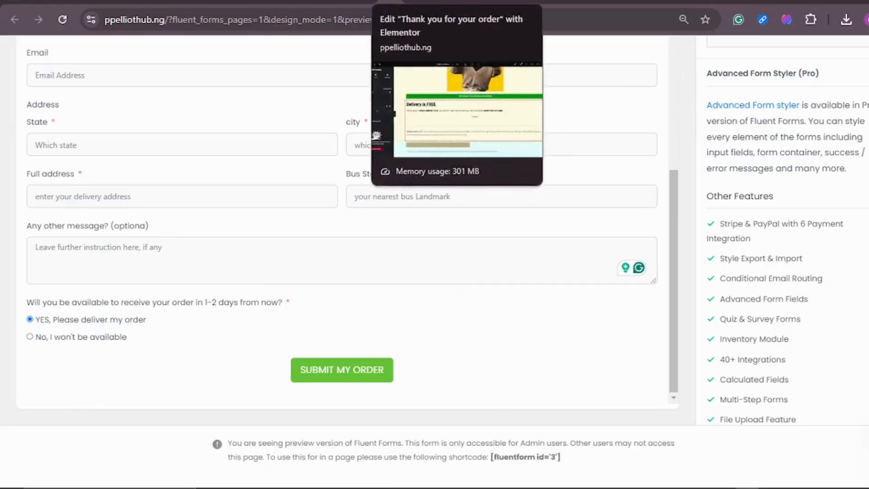
# Step: Switch to the "Thank you for your order" page and review its confirmation button and delivery details
pyautogui.click(452, 5)
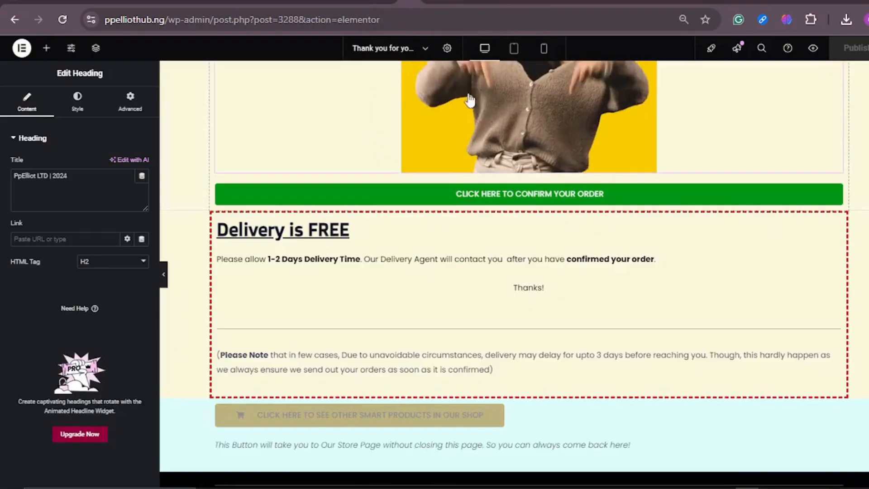
pyautogui.scroll(5, 621, 171)
pyautogui.scroll(-8, 621, 172)
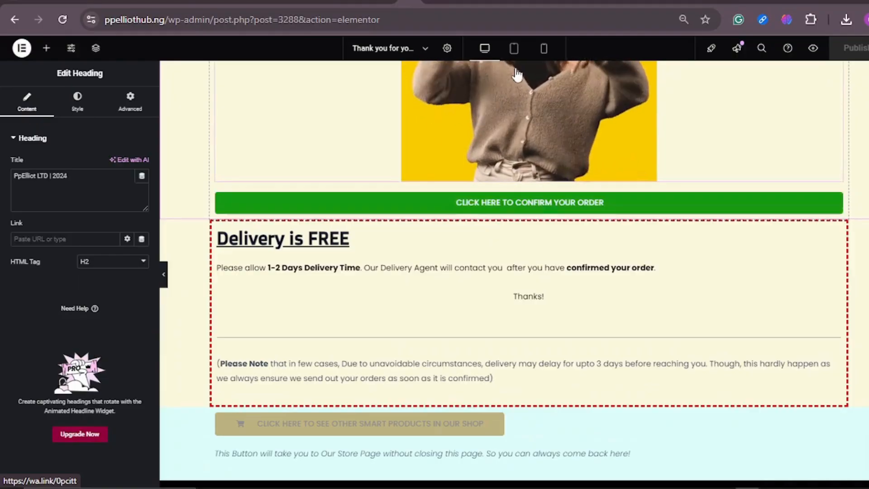
# Step: Return to the sales page's mobile preview and retest the order button's link to the Order Now section
pyautogui.click(435, 2)
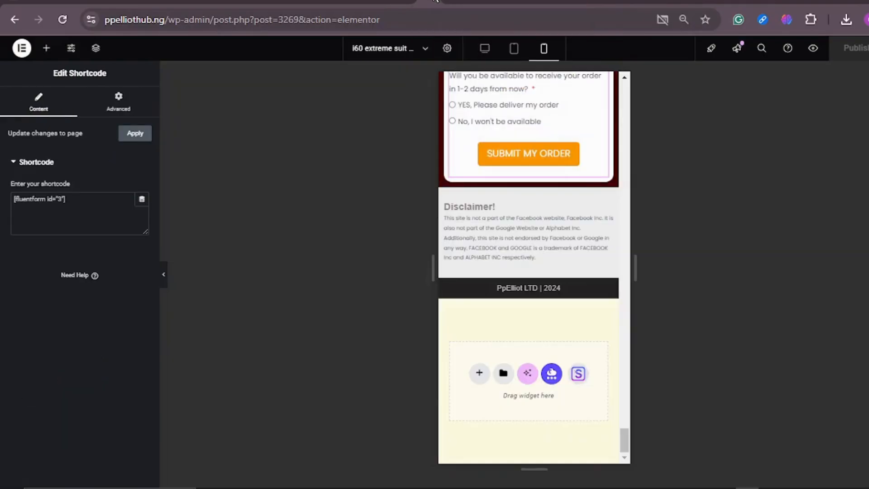
pyautogui.scroll(15, 560, 188)
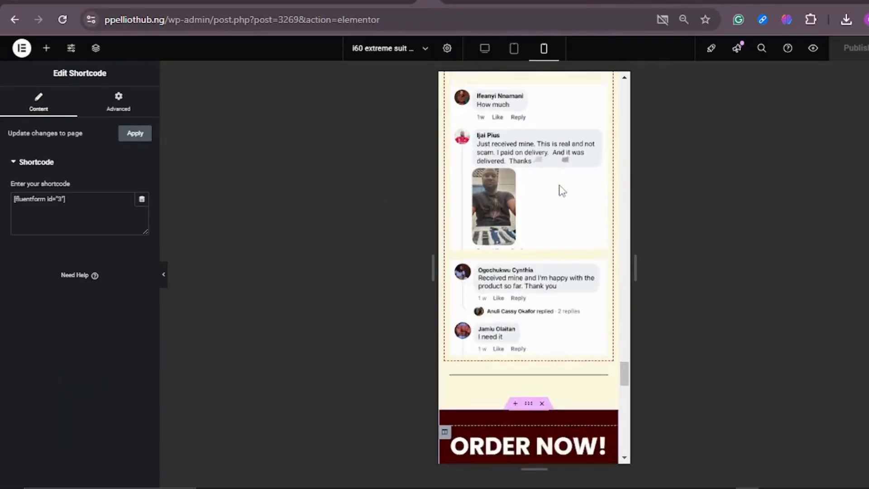
pyautogui.scroll(10, 559, 188)
pyautogui.scroll(-12, 560, 188)
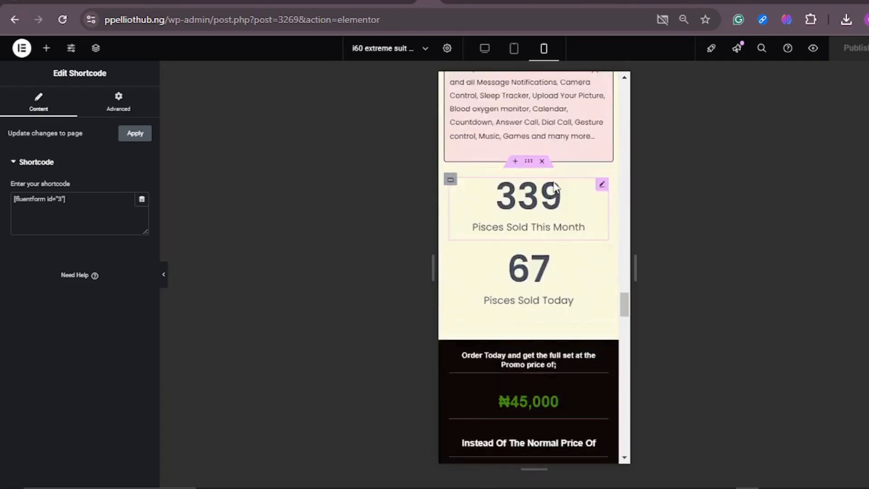
pyautogui.scroll(-1, 561, 186)
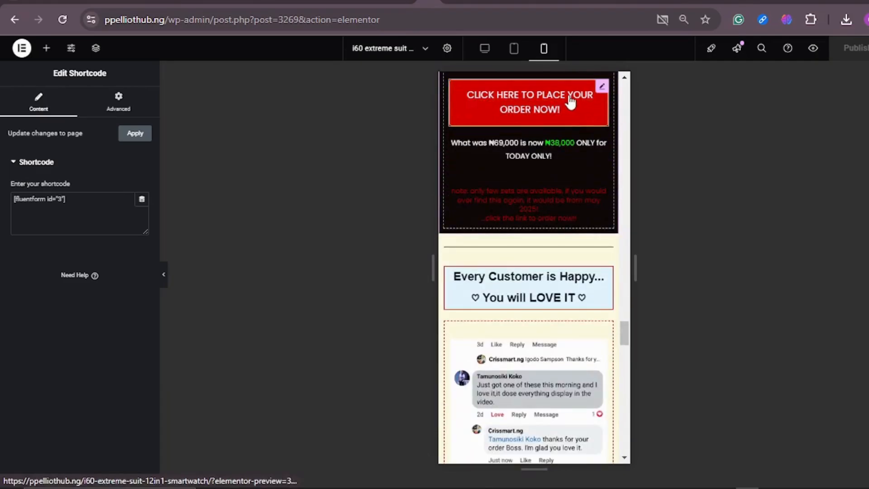
pyautogui.click(571, 102)
pyautogui.scroll(-10, 612, 277)
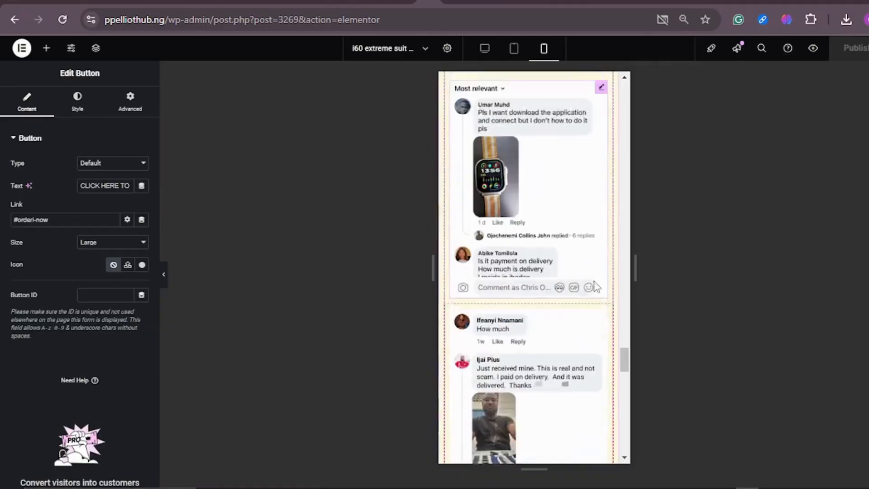
pyautogui.scroll(-8, 574, 346)
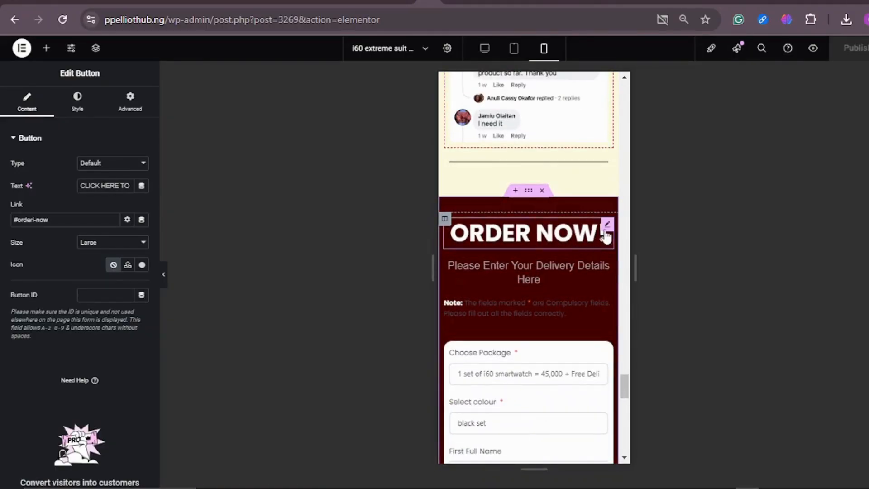
# Step: Set the CSS ID of the "ORDER NOW!" heading above the order form to i60order and select the ID text
pyautogui.click(606, 233)
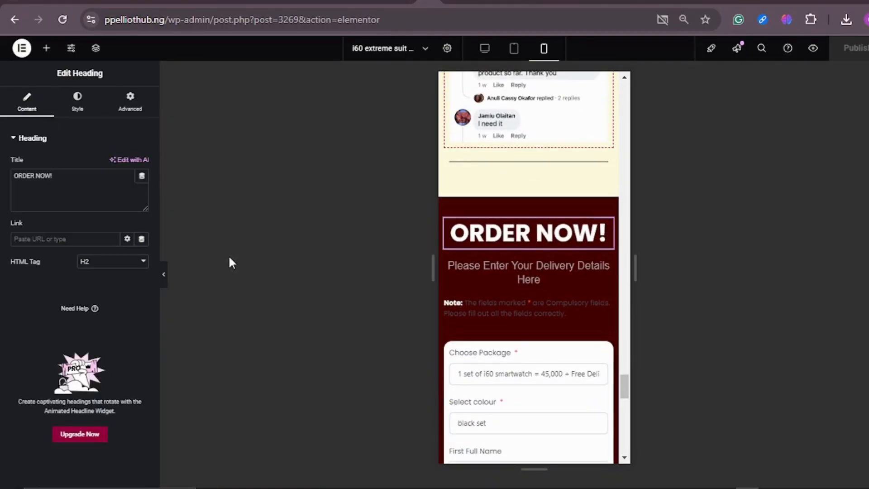
pyautogui.click(134, 108)
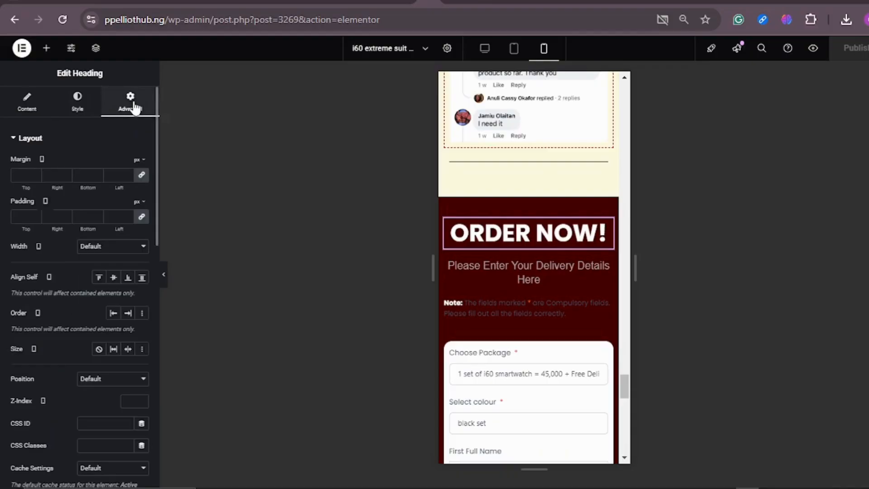
pyautogui.scroll(-4, 95, 294)
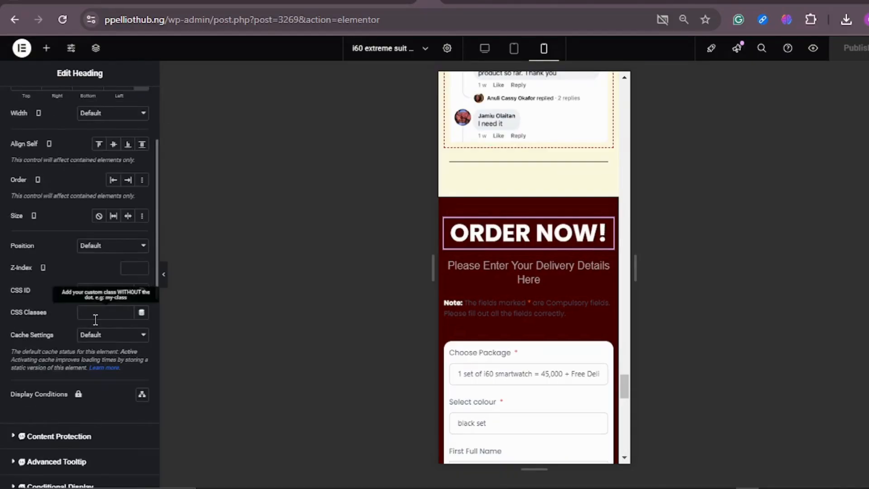
pyautogui.scroll(-2, 61, 280)
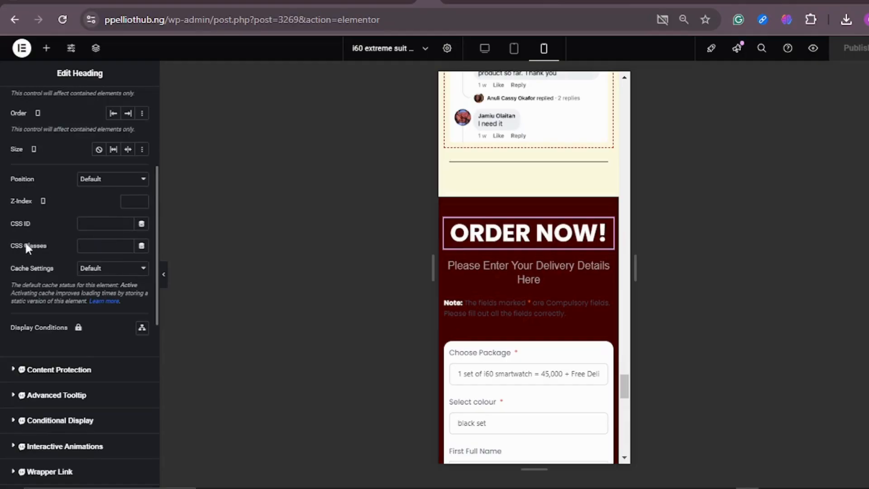
pyautogui.click(105, 224)
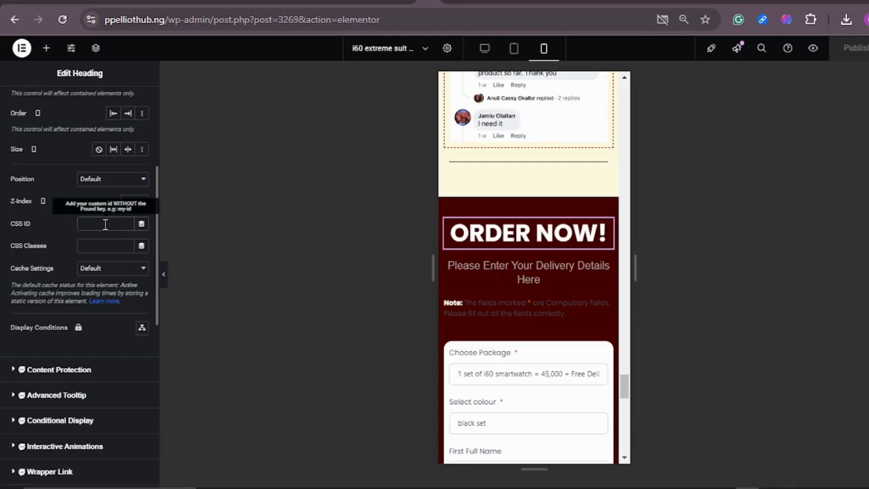
pyautogui.write('i60order')
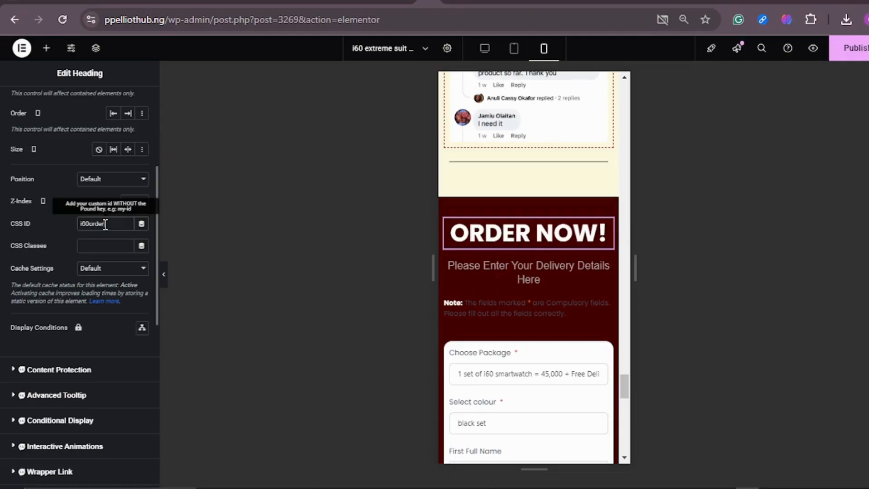
pyautogui.doubleClick(101, 223)
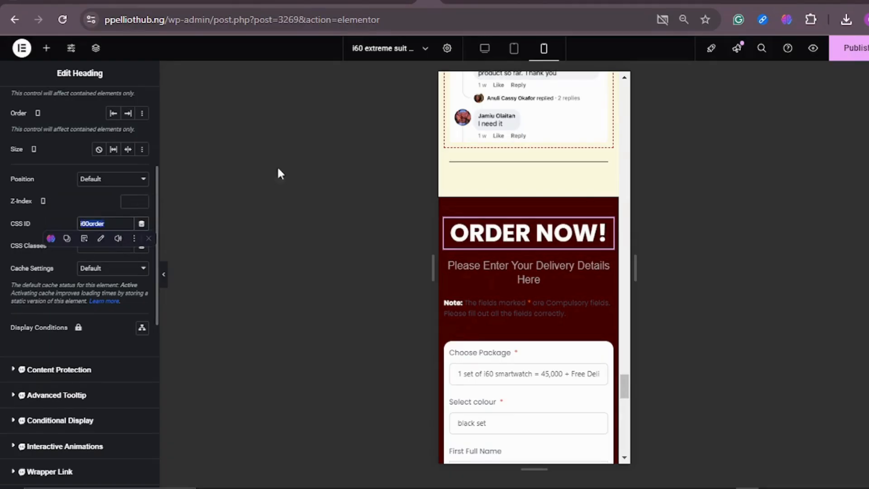
# Step: Link the order button below the lower promo price to #i60order and test its jump to the order form
pyautogui.scroll(5, 540, 208)
pyautogui.scroll(15, 543, 215)
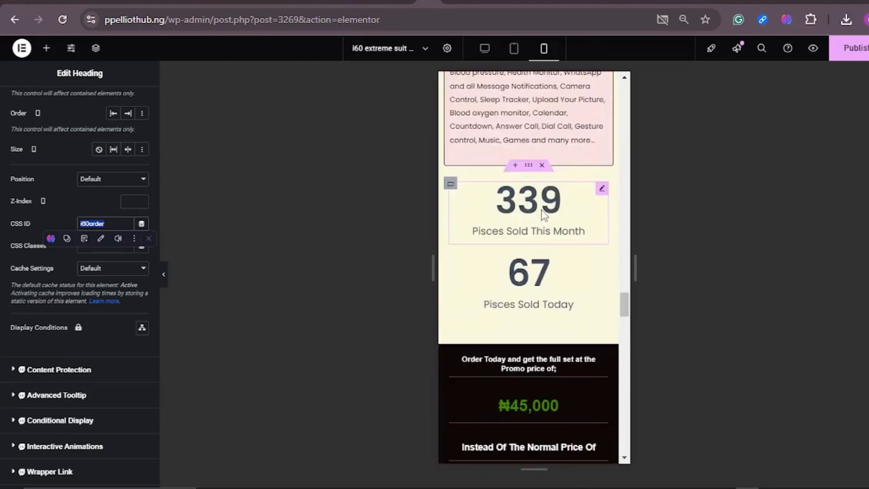
pyautogui.scroll(-7, 528, 210)
pyautogui.click(603, 221)
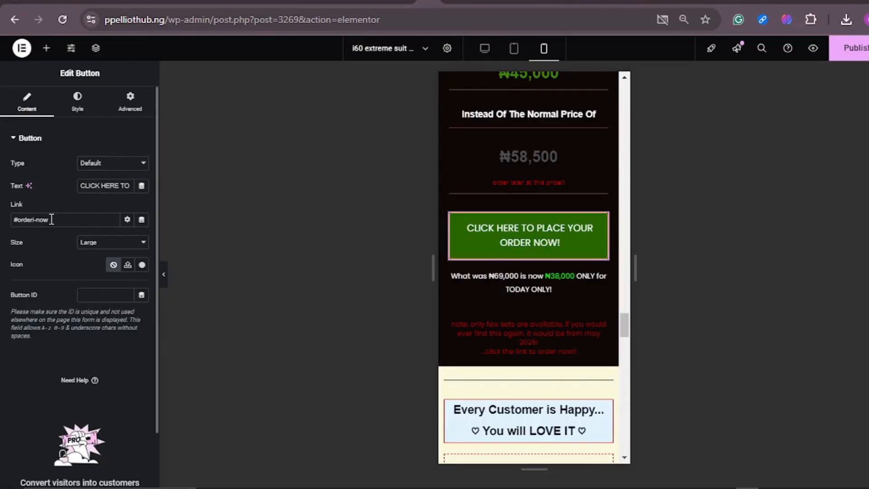
pyautogui.moveTo(52, 219); pyautogui.dragTo(16, 221)
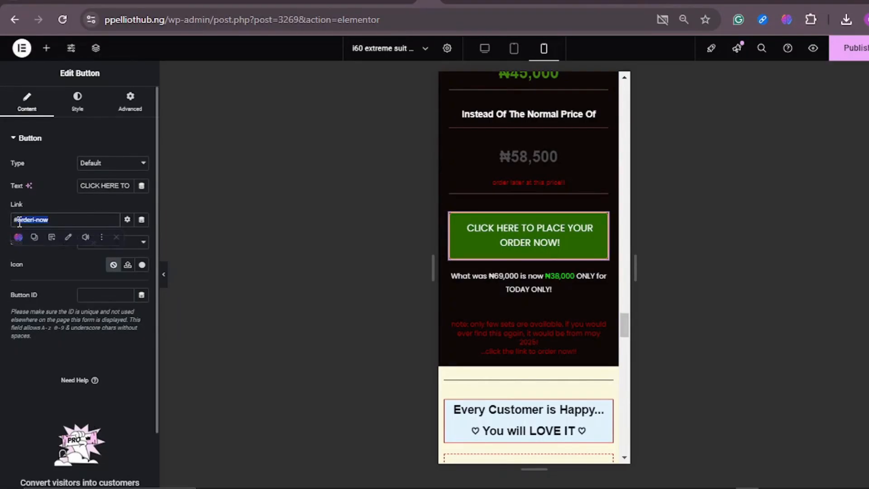
pyautogui.press('BackSpace')
pyautogui.write('i60order')
pyautogui.click(538, 240)
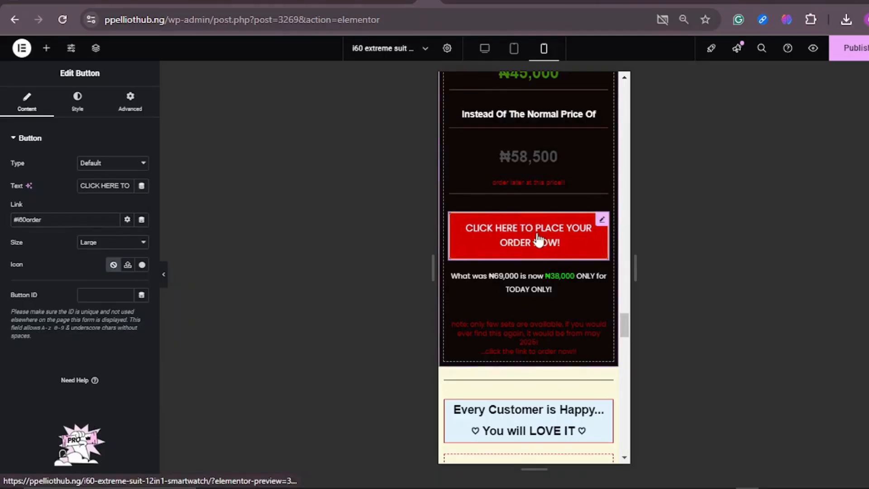
pyautogui.scroll(-15, 543, 317)
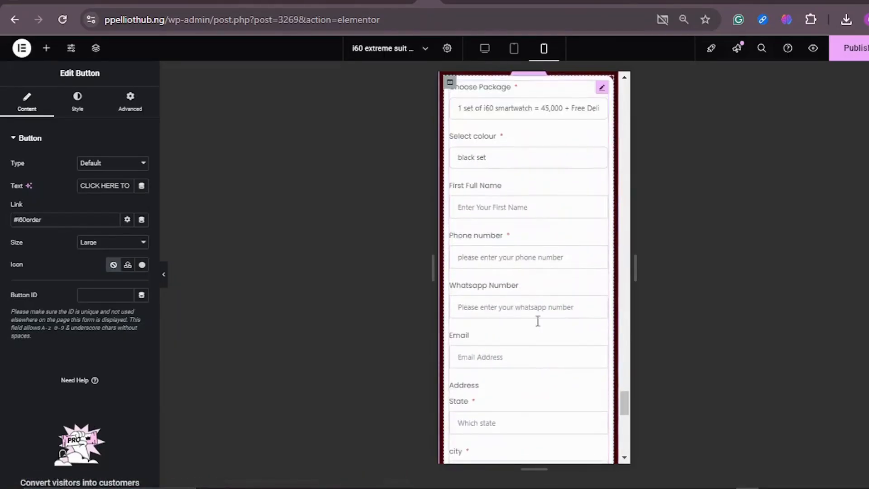
# Step: Link the order button in the upper promo price section near the page's beginning to #i60order
pyautogui.scroll(15, 538, 320)
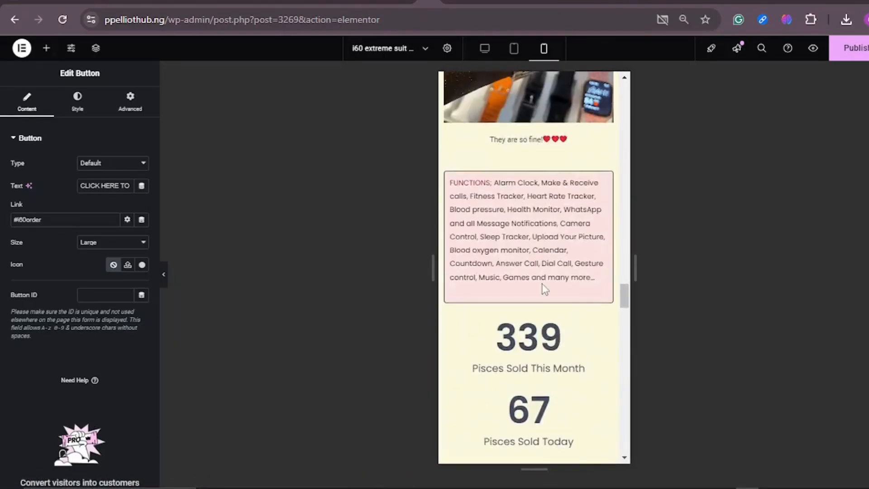
pyautogui.scroll(15, 544, 289)
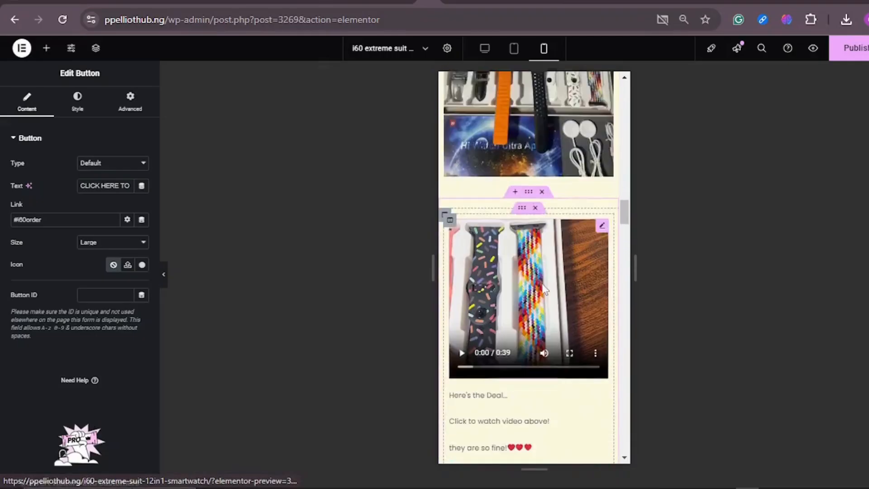
pyautogui.scroll(15, 545, 290)
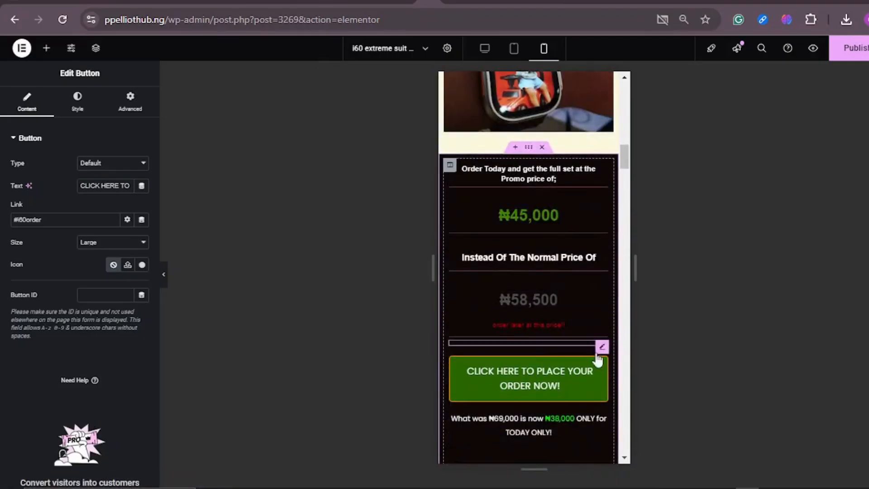
pyautogui.click(602, 364)
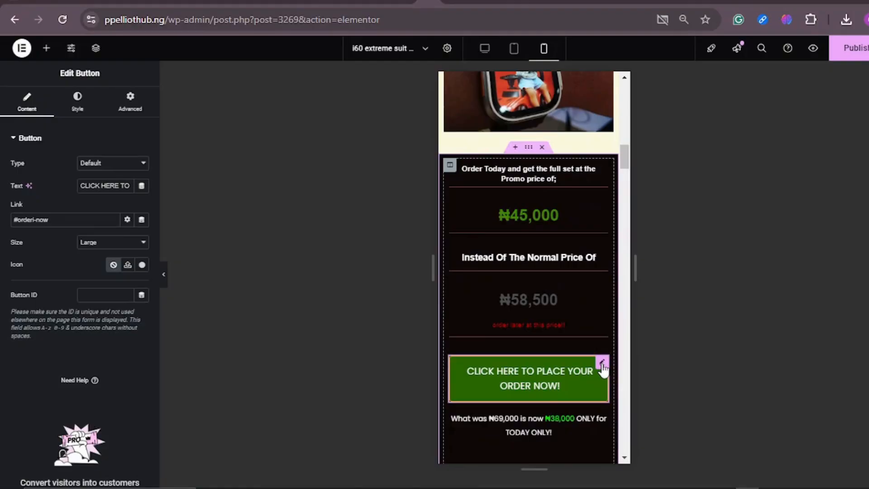
pyautogui.click(59, 219)
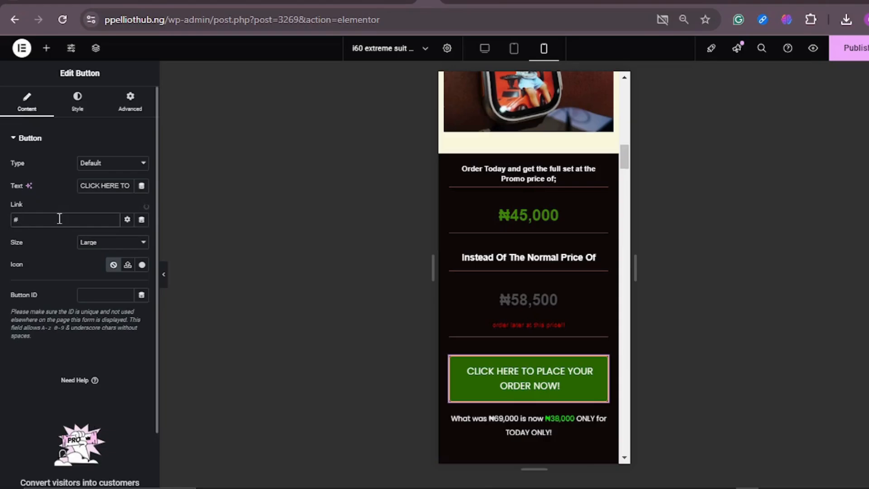
pyautogui.write('i60order')
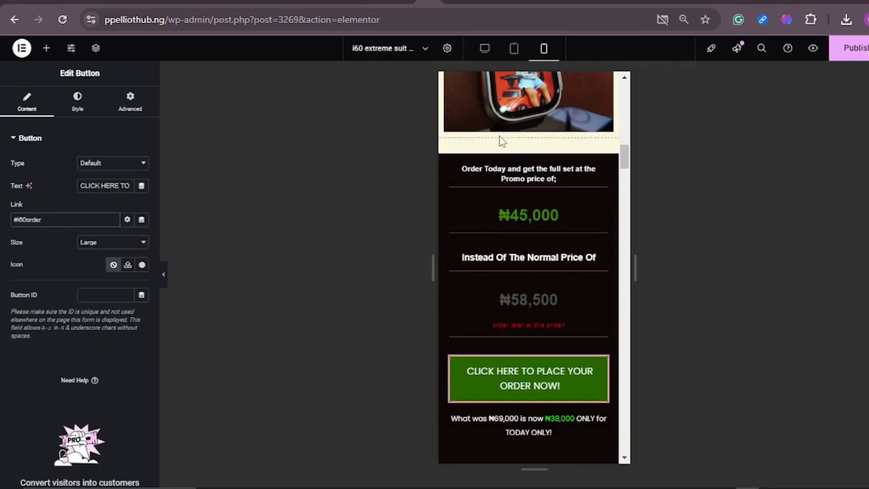
# Step: Review the sales page on mobile from its header through the Order Now section and the form fields
pyautogui.scroll(15, 503, 142)
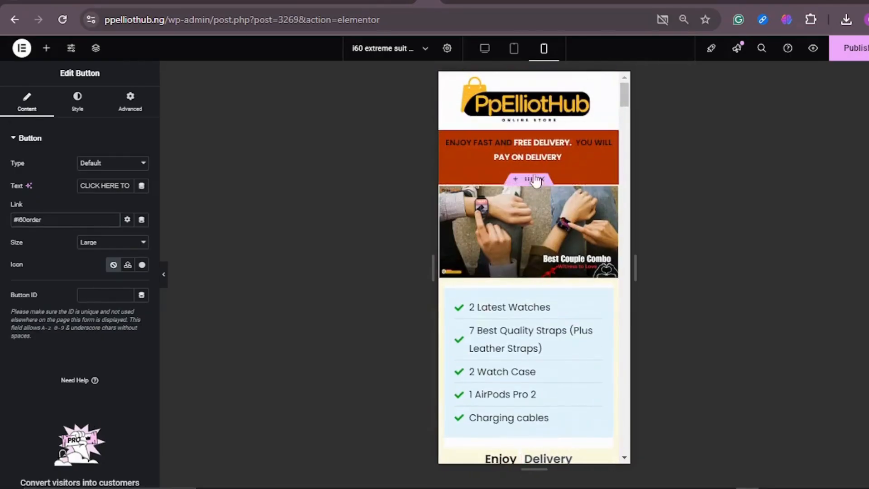
pyautogui.scroll(-15, 537, 181)
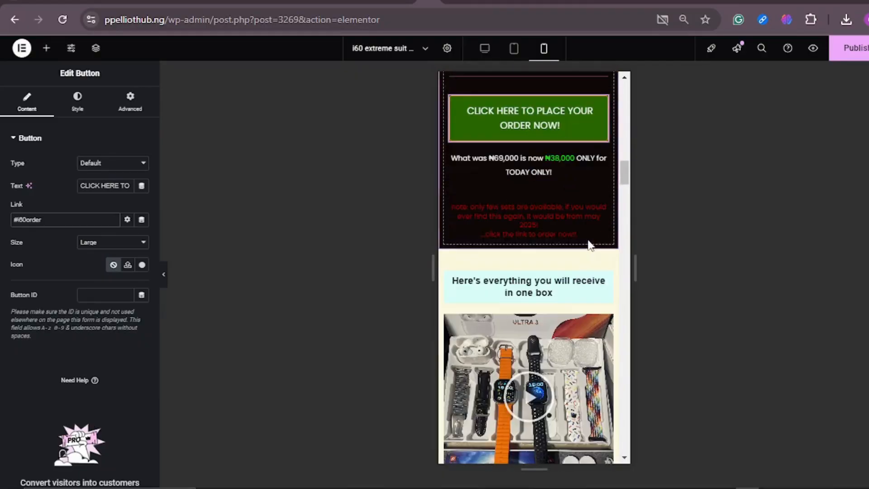
pyautogui.moveTo(624, 172); pyautogui.dragTo(614, 409)
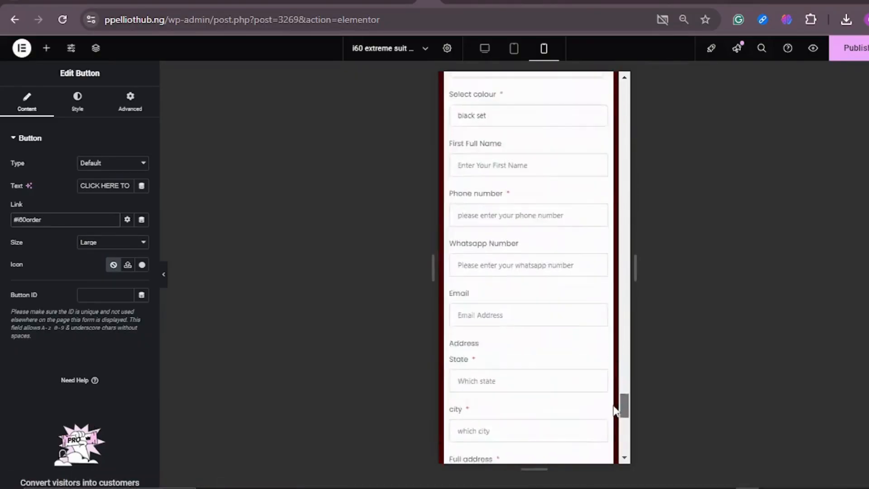
pyautogui.scroll(-5, 556, 326)
pyautogui.scroll(10, 534, 223)
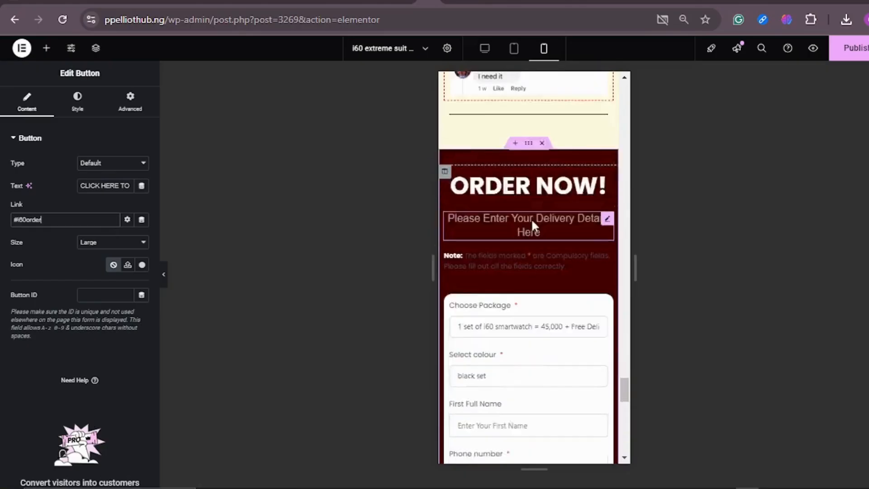
pyautogui.scroll(-5, 534, 226)
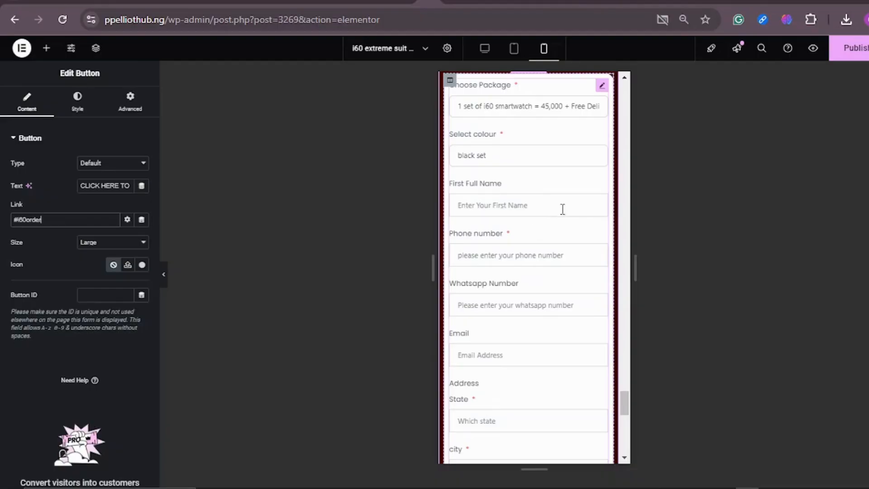
pyautogui.scroll(-3, 549, 207)
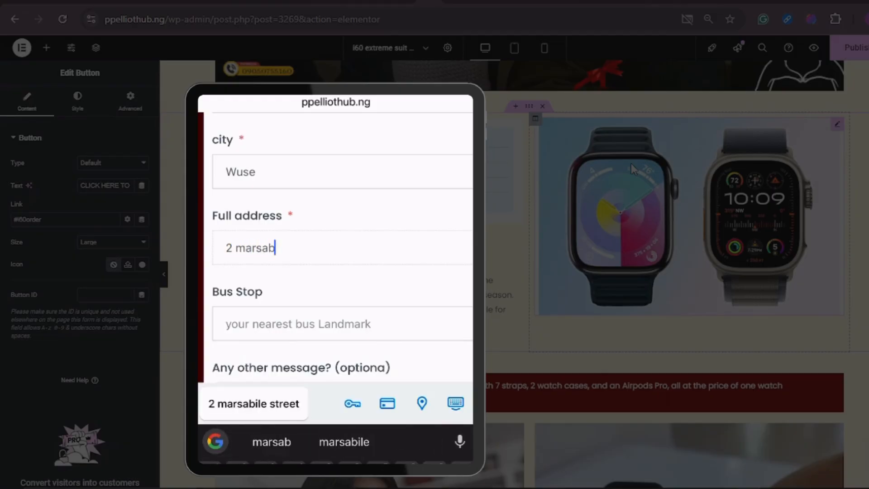
# Step: Complete the delivery address and nearest bus stop in the phone's test order and enter the message "How soon can I get"
pyautogui.write('eet')
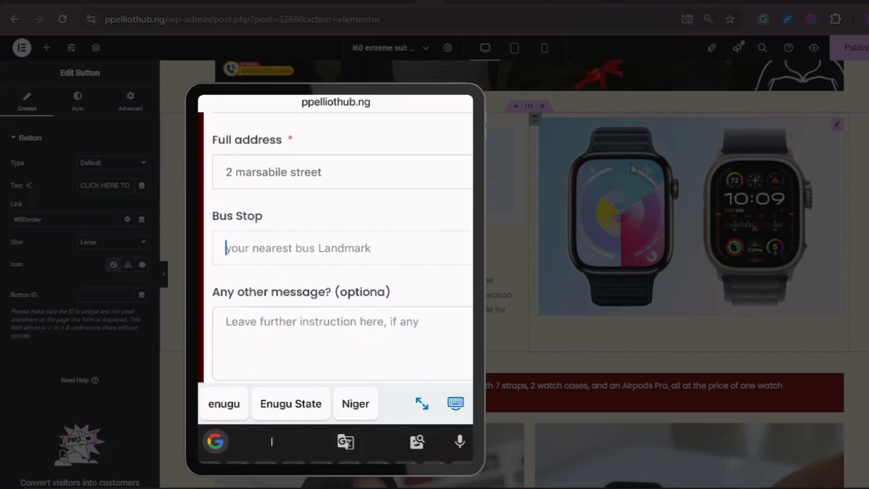
pyautogui.write('Glo bus stop')
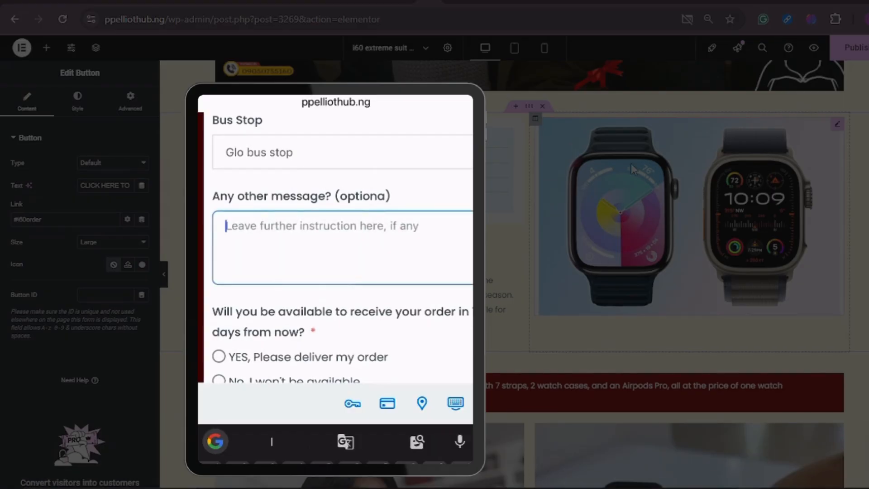
pyautogui.write('How soon ')
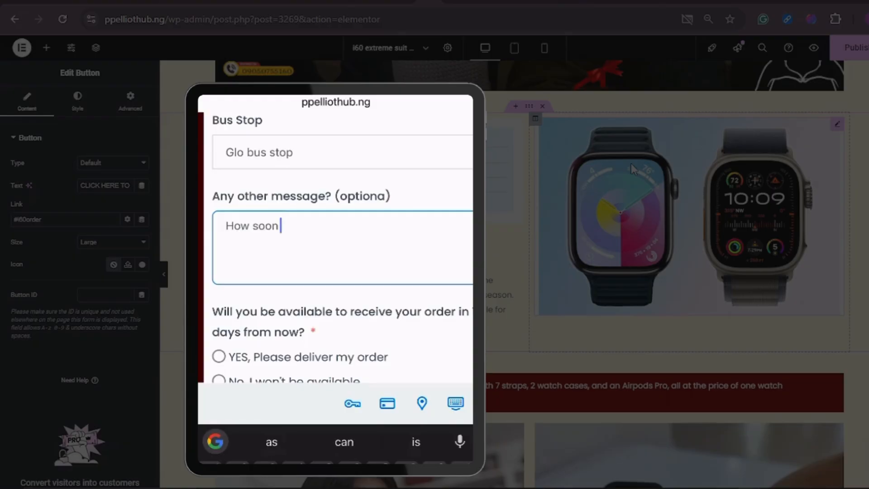
pyautogui.write('can I get')
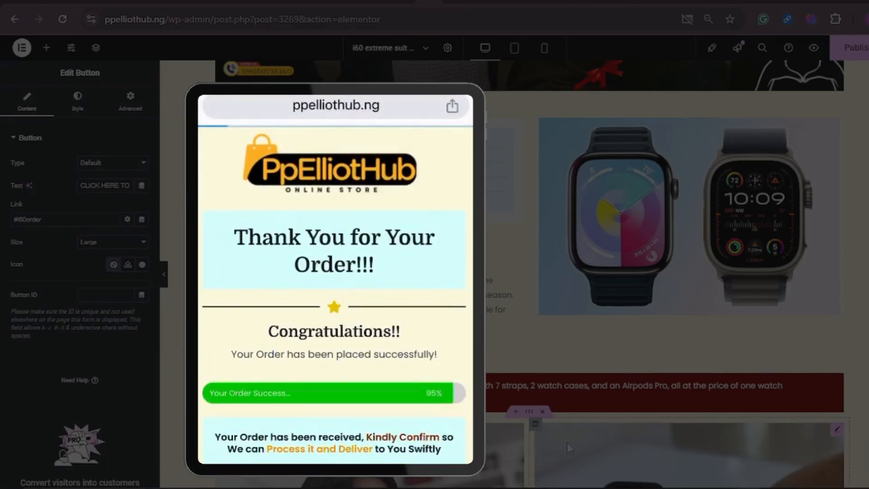
pyautogui.moveTo(567, 485)
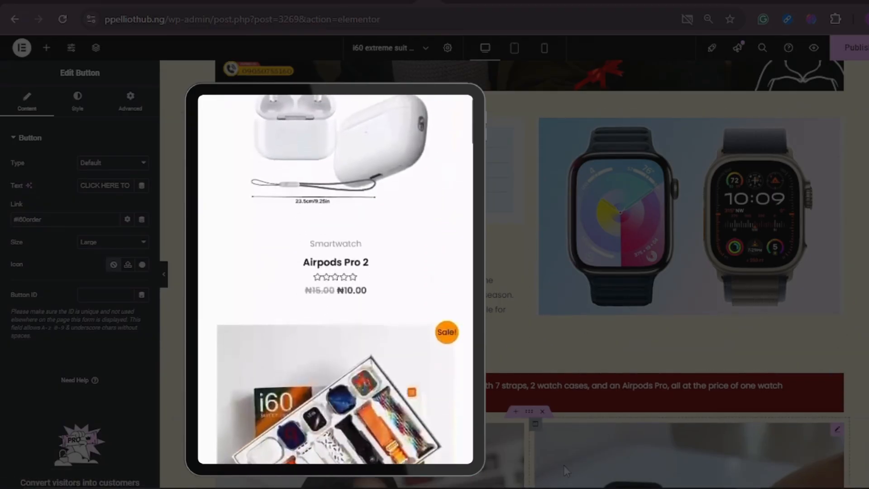
pyautogui.moveTo(566, 485)
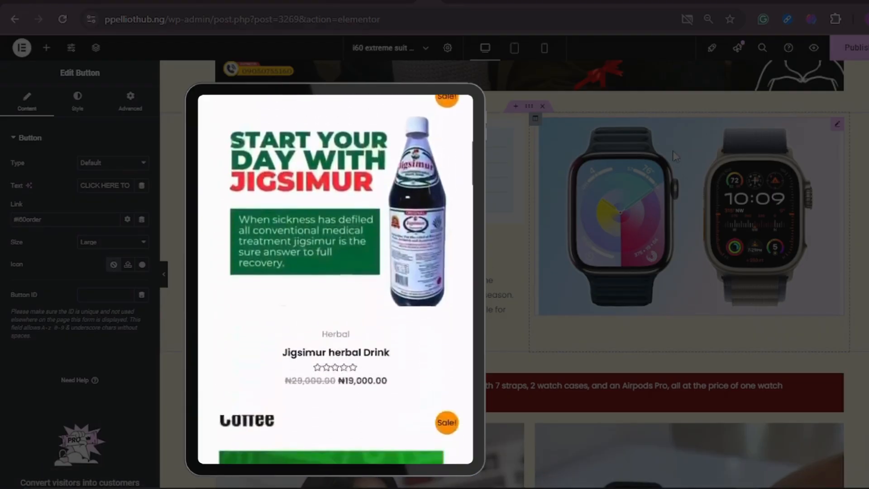